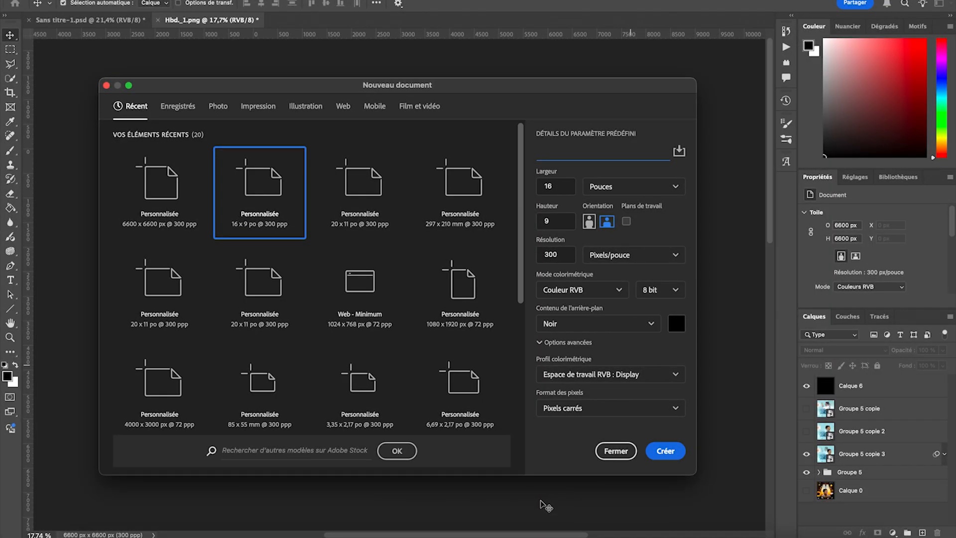
- Create a 6600 x 6600 pixel document named Affiche HBD at 300 pixels per inch with a black background
type("Affiche HBD")
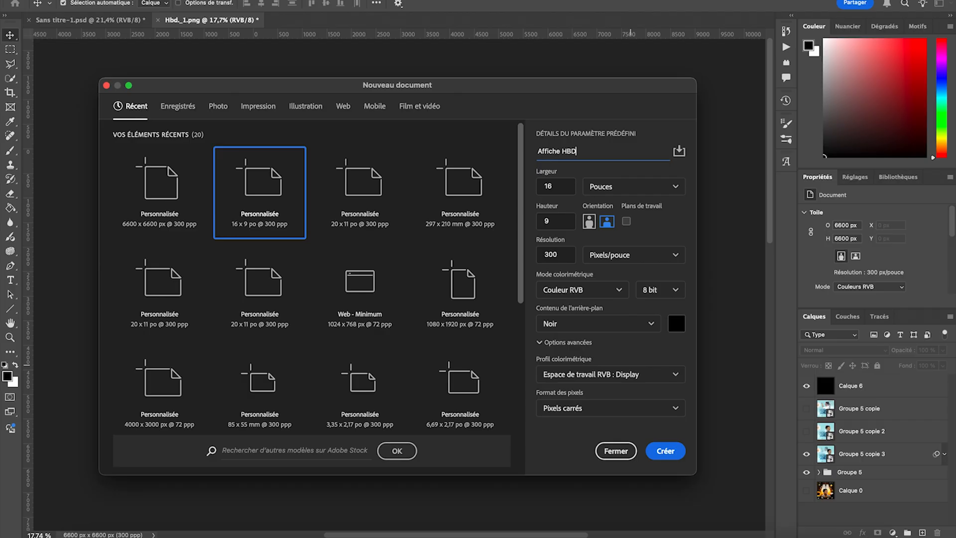
left_click(629, 188)
left_click(609, 210)
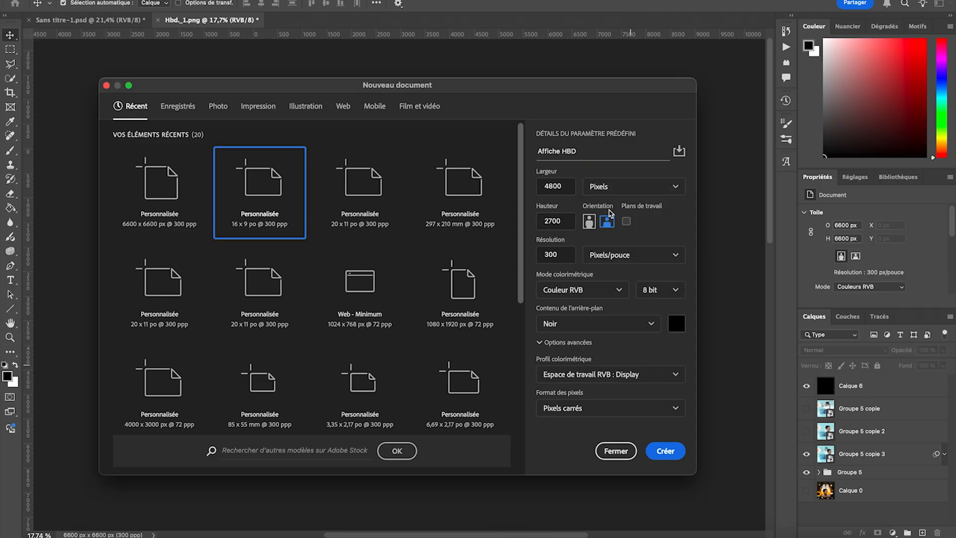
double_click(554, 188)
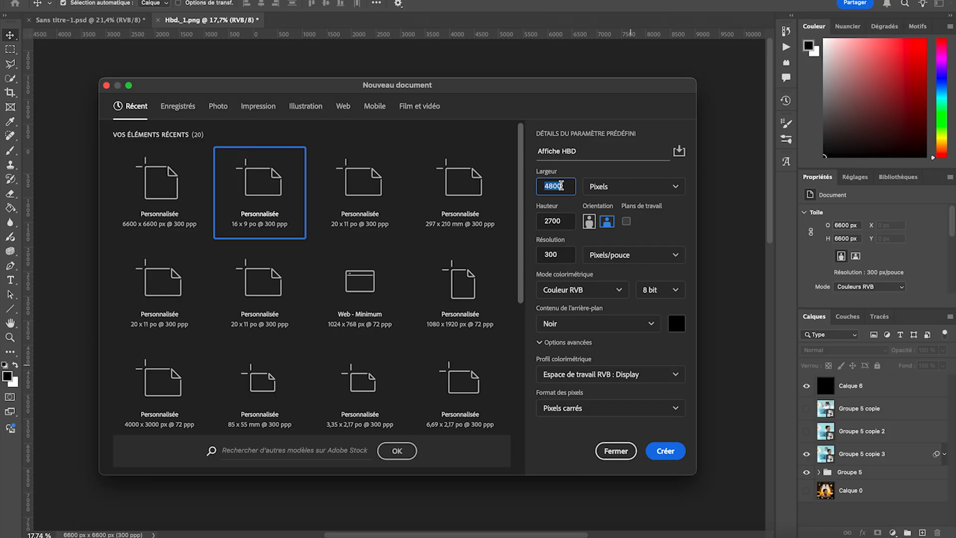
type("66")
double_click(549, 223)
type("6")
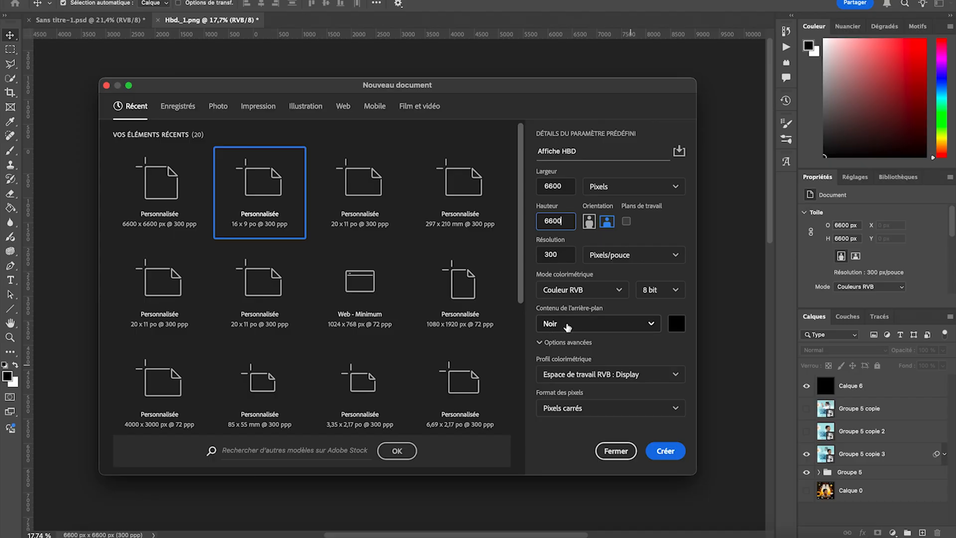
left_click(668, 451)
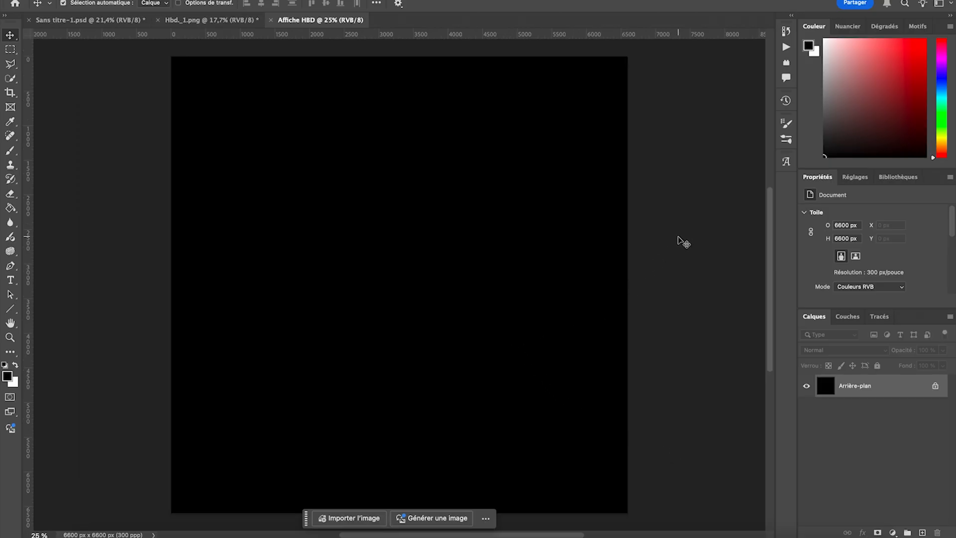
- Unlock the background layer and add a cyan guide layout with 231 px margins on all four sides
left_click(935, 387)
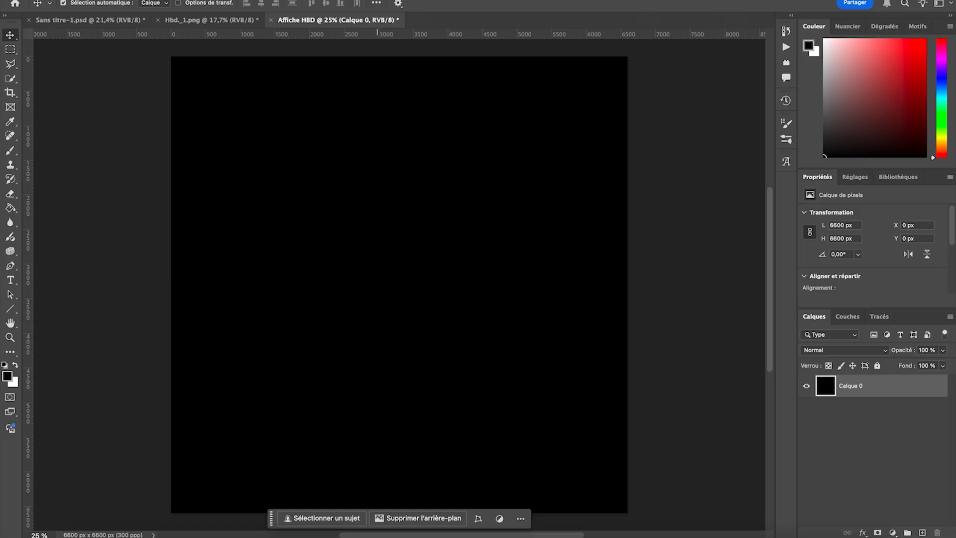
left_click(323, 0)
mouse_move(389, 257)
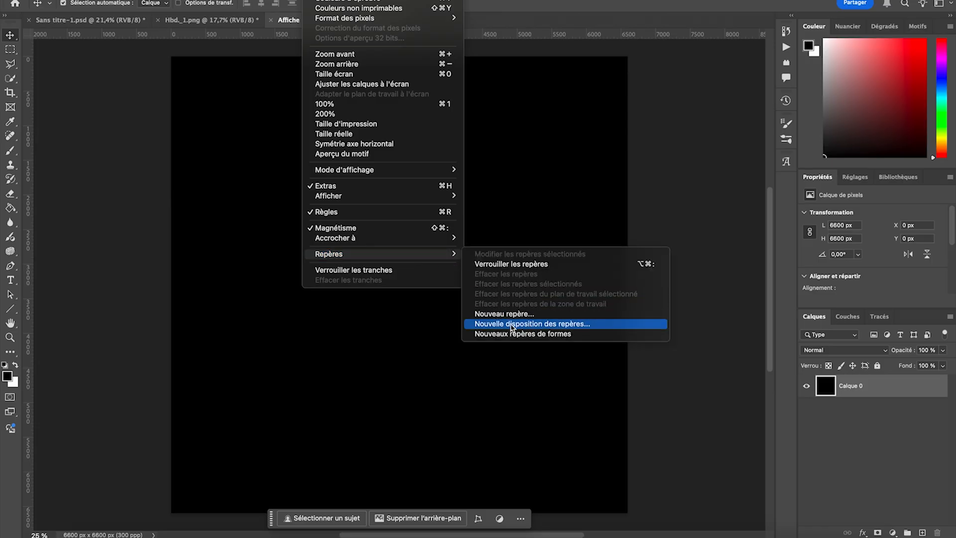
left_click(517, 327)
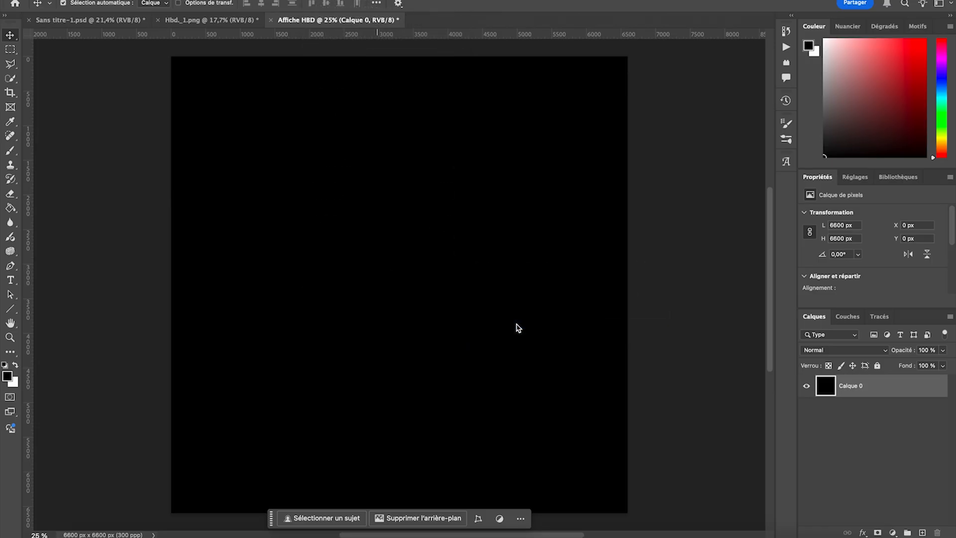
left_click(605, 348)
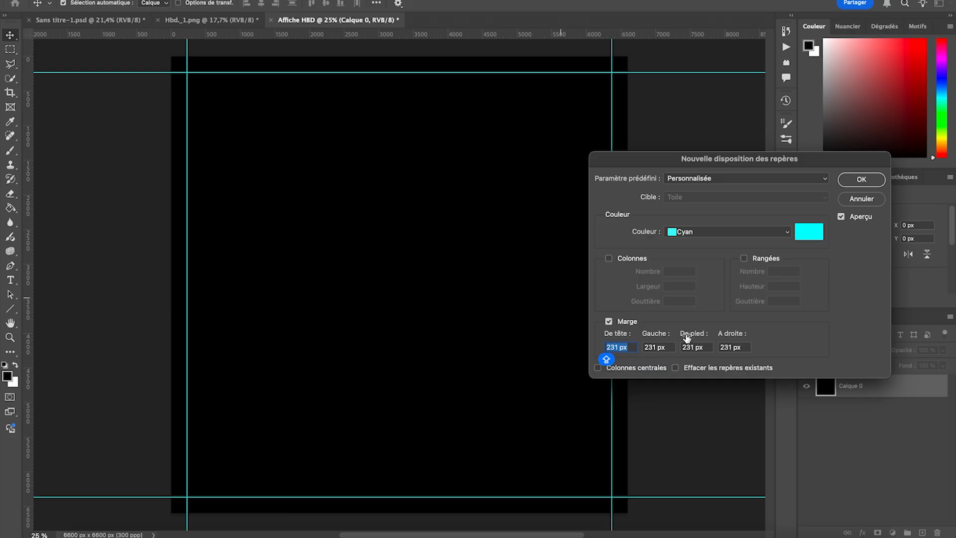
left_click(861, 179)
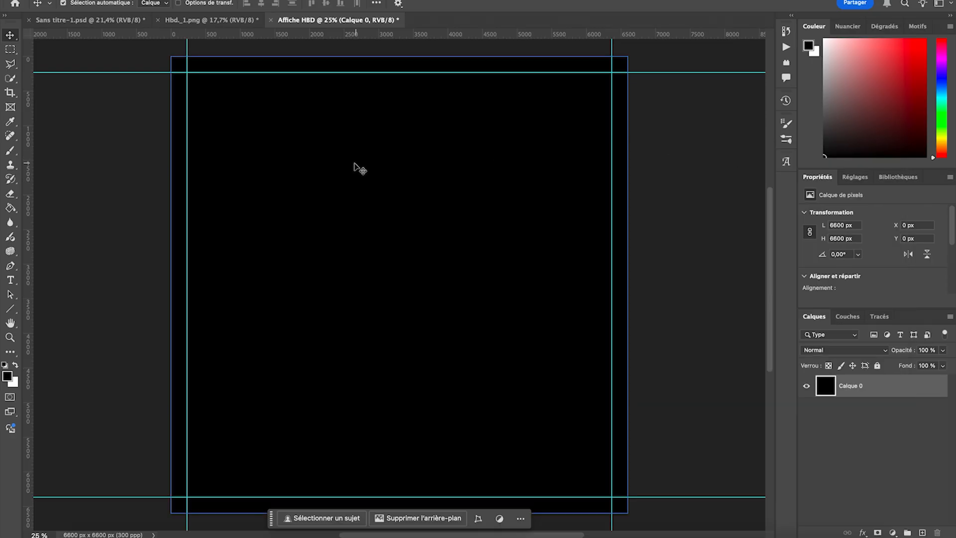
left_click(81, 178)
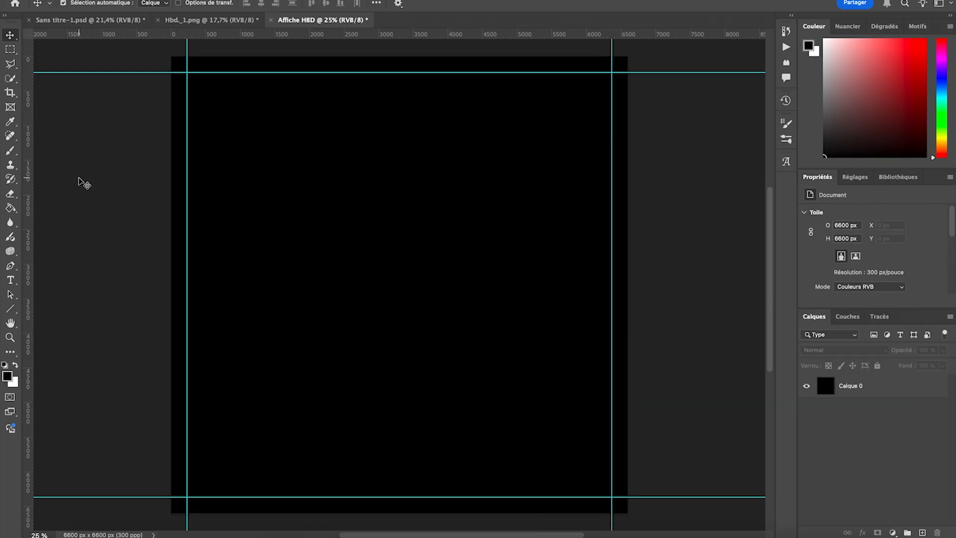
- Start a horizontal text line in the canvas's upper-left area, using white Gotham in the Book style
left_click(11, 280)
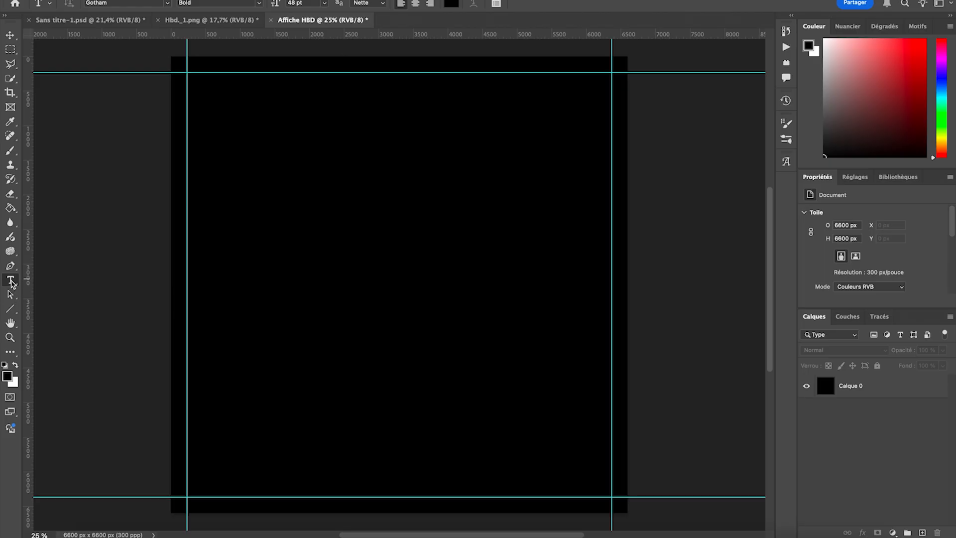
left_click(233, 151)
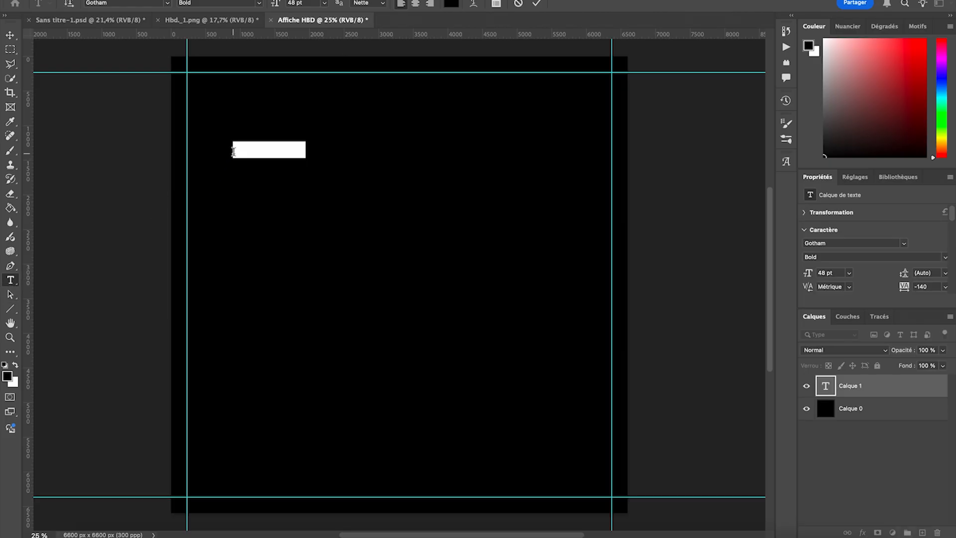
left_click(451, 4)
left_click_drag(670, 110, 574, 72)
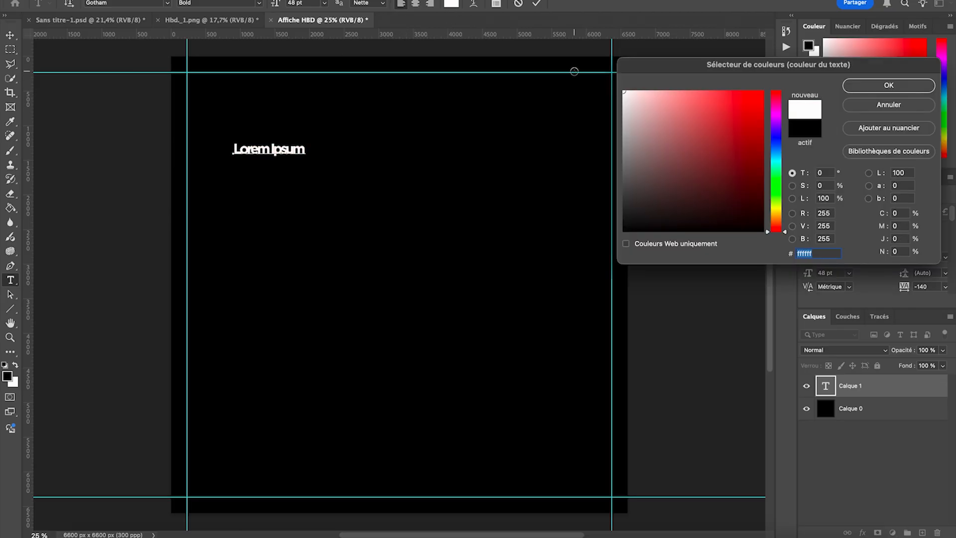
left_click(889, 86)
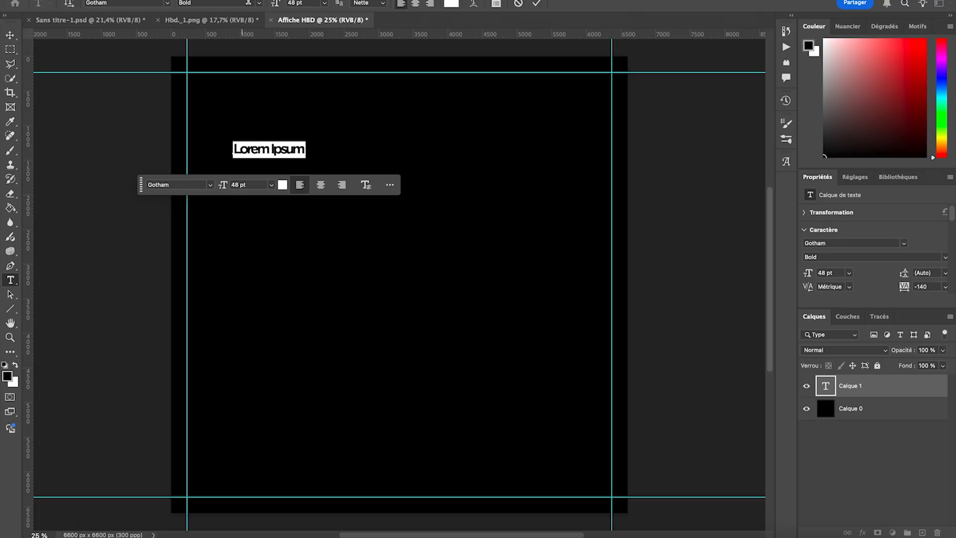
left_click(261, 3)
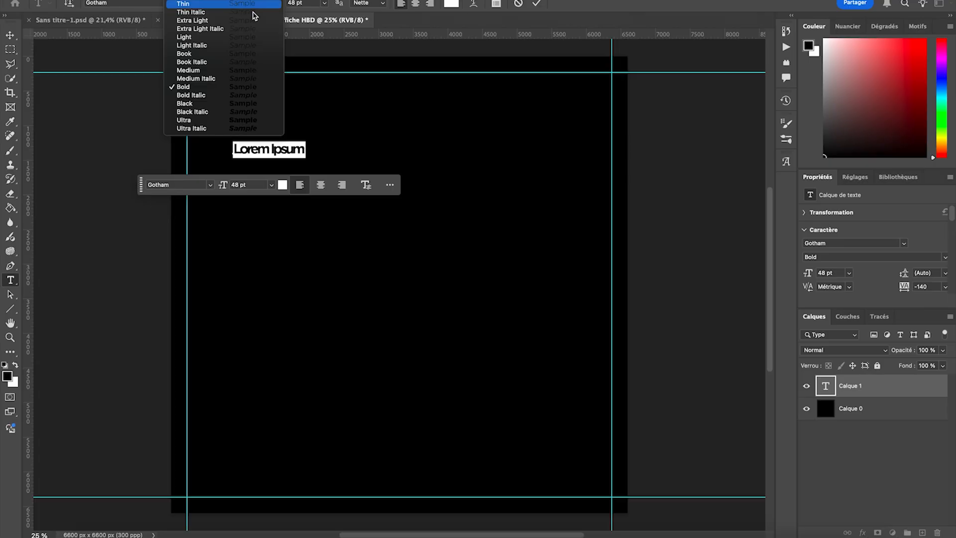
left_click(185, 57)
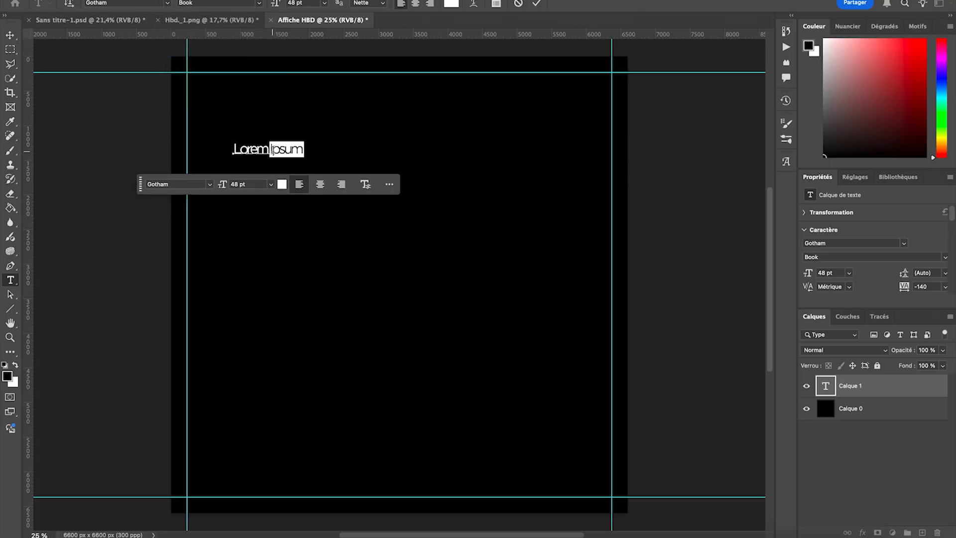
- Enter "VASES D'HONNEUR GATINEAU" as the text and commit the text layer
type("V")
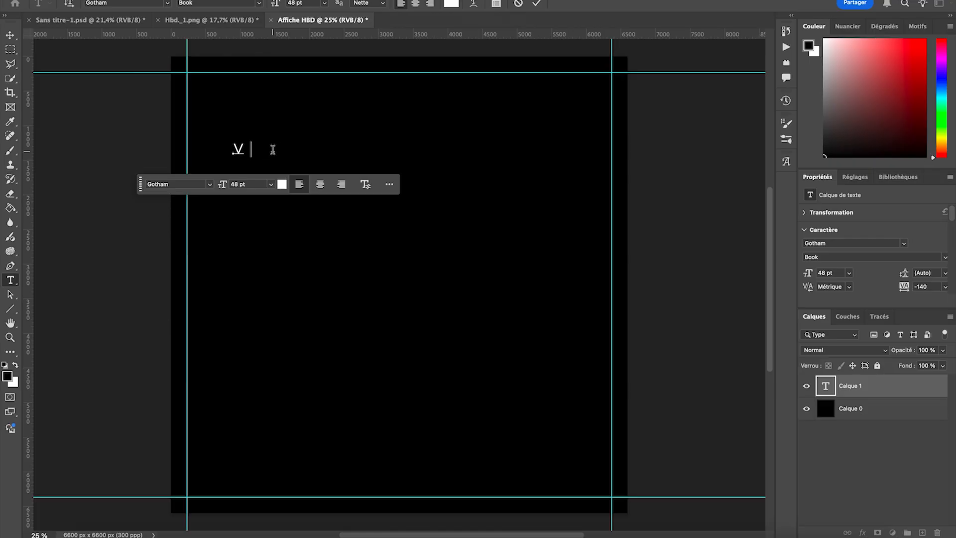
type("ASES D")
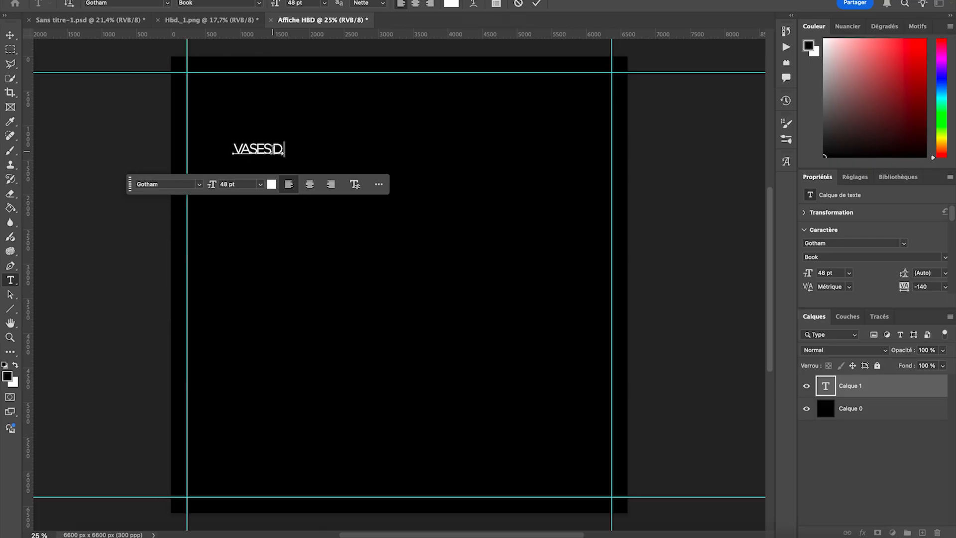
type("'HONNEUR GATINEAU")
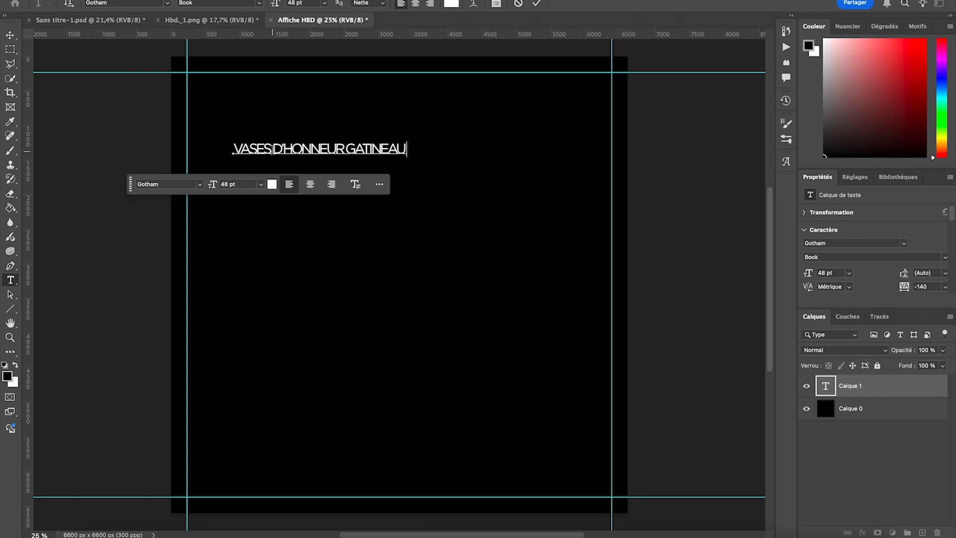
double_click(280, 146)
triple_click(280, 147)
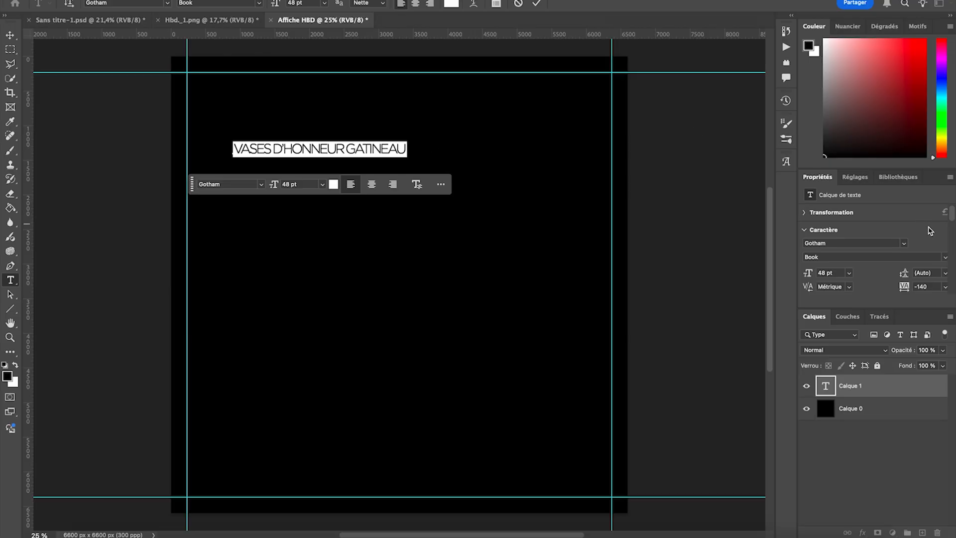
left_click(10, 35)
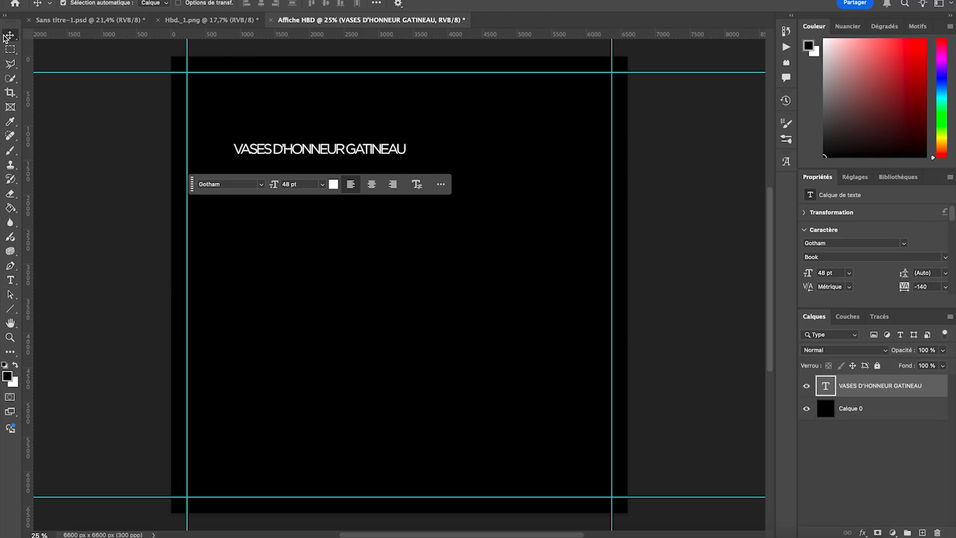
- Scale the text down to about 31 pt and place it at the upper-left corner of the margin guides
key("ctrl+t")
left_click_drag(407, 154, 282, 79)
left_click(321, 110)
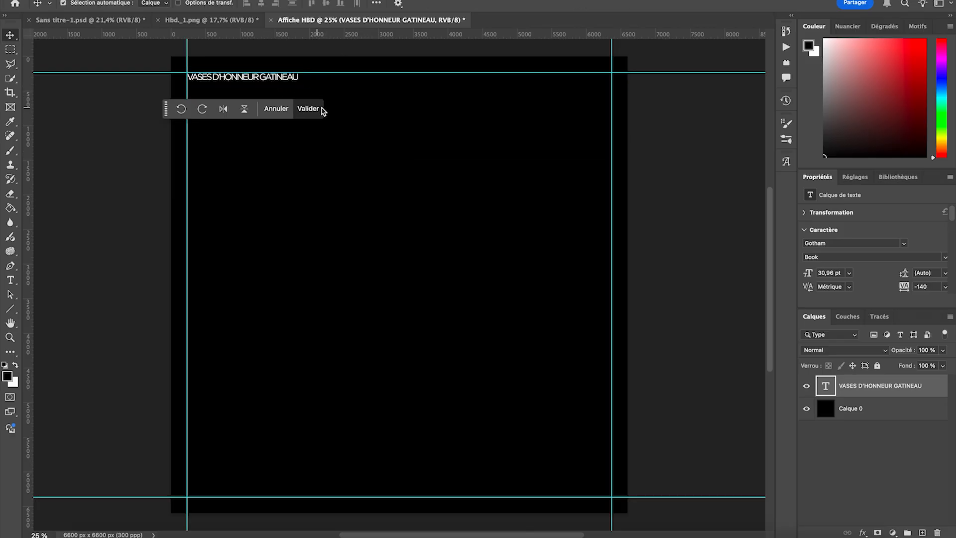
- Increase the header text's tracking to 1380 so the line stretches to the right margin guide
left_click(918, 286)
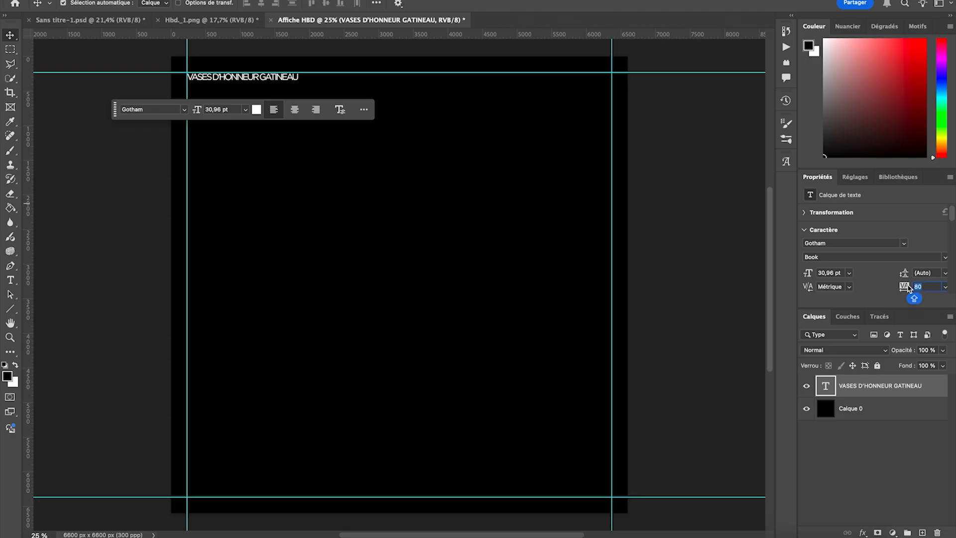
type("0")
key("Return")
key("shift+Up")
key("shift+Up")
key("shift+Up")
key("shift+Up")
key("shift+Up")
key("shift+Up")
key("shift+Up")
key("shift+Up")
key("shift+Up")
key("shift+Up")
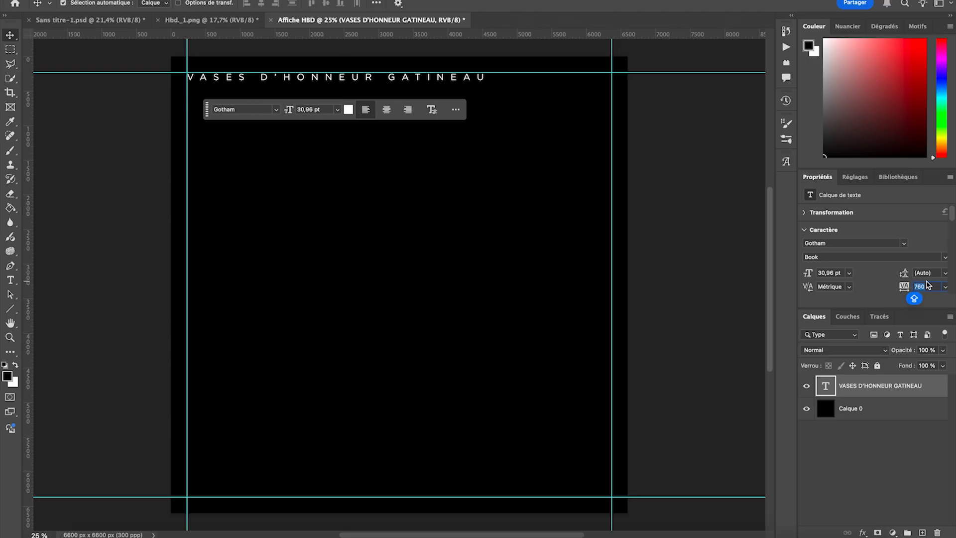
key("Down")
key("Down")
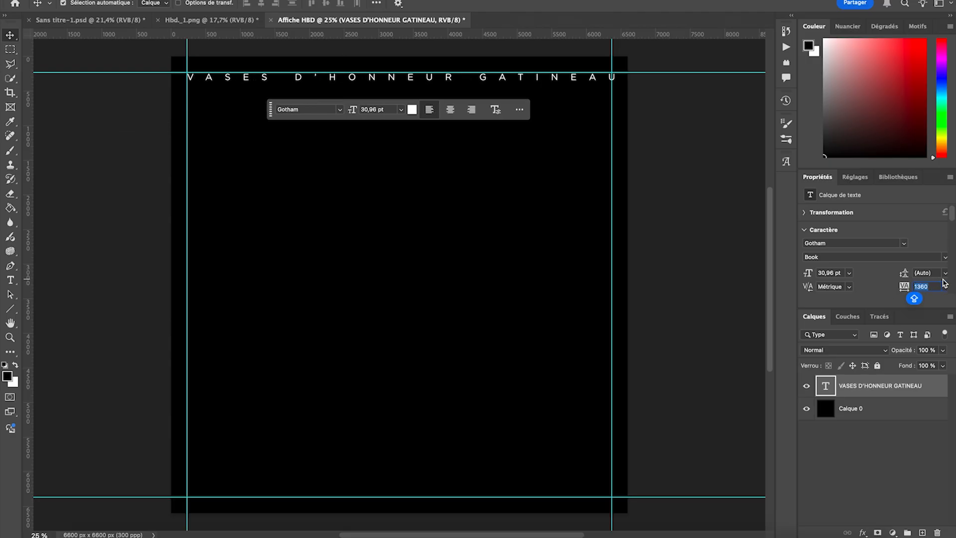
key("Up")
key("Up")
key("Up")
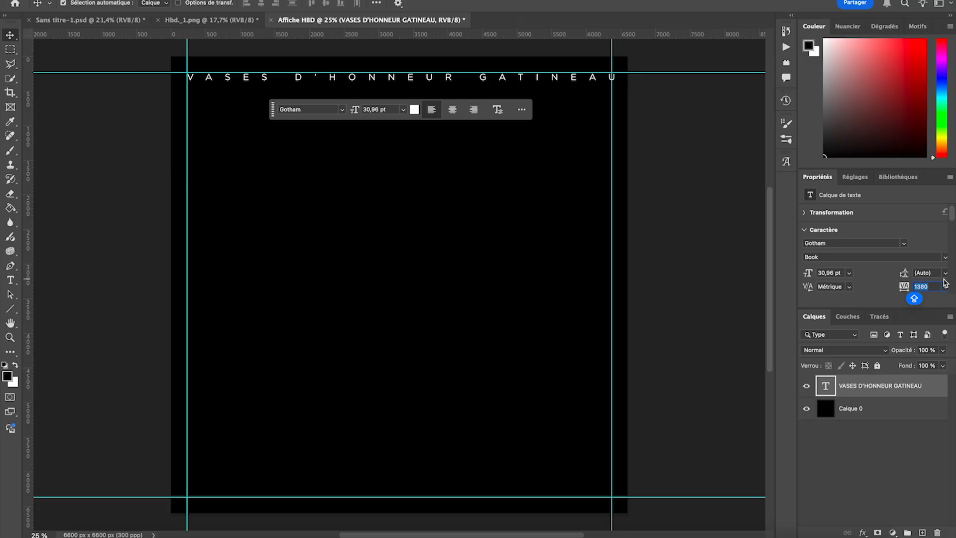
key("Return")
- Scale the header text down to 25 pt and widen its tracking to 1880 to fill the margin width
key("ctrl+t")
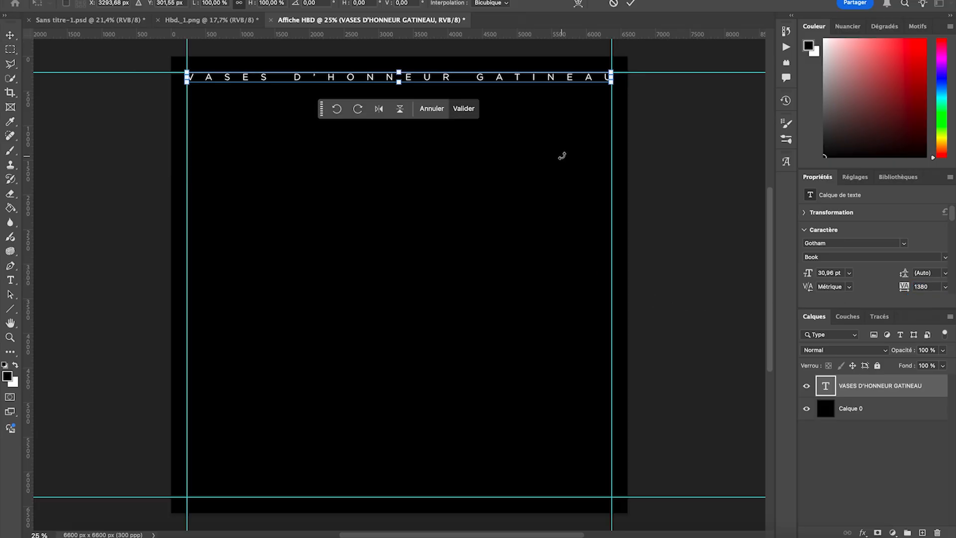
left_click_drag(611, 77, 536, 78)
left_click(420, 109)
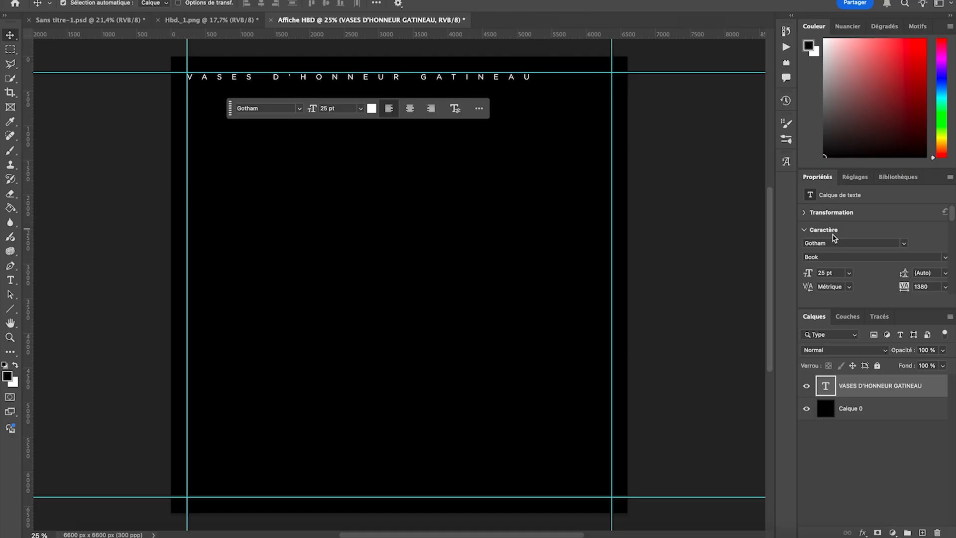
left_click_drag(903, 287, 919, 288)
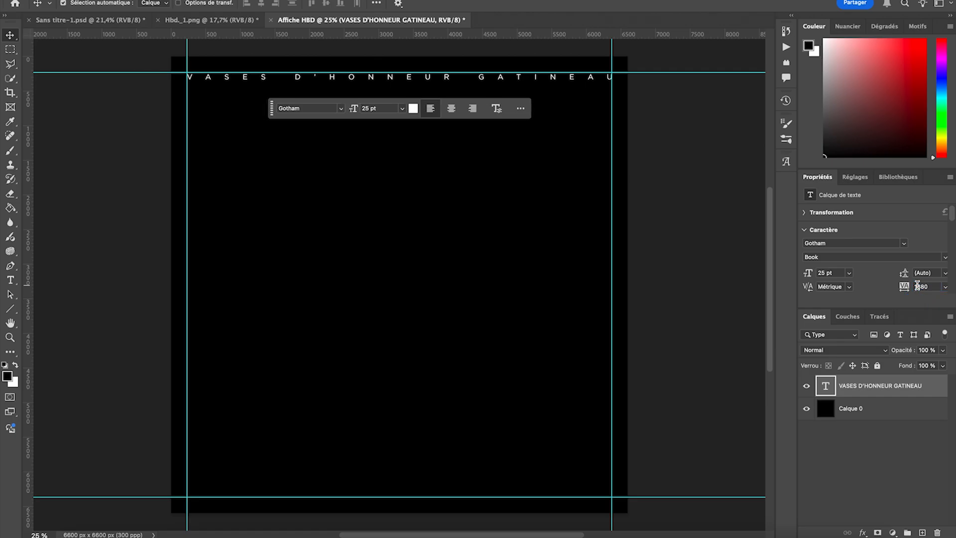
left_click(63, 128)
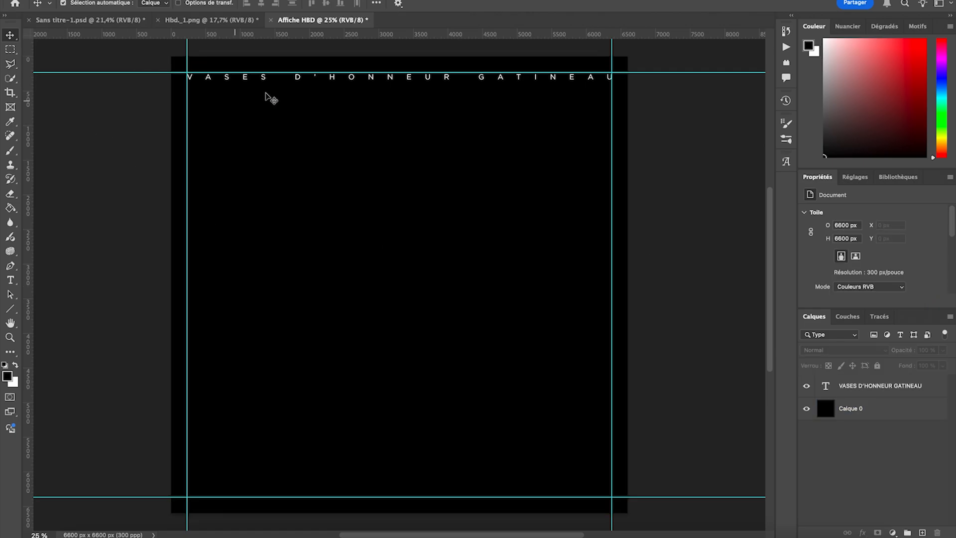
- Nudge the header text upward against the top margin guide and deselect it
left_click(283, 77)
key("shift+Up")
key("shift+Up")
key("shift+Up")
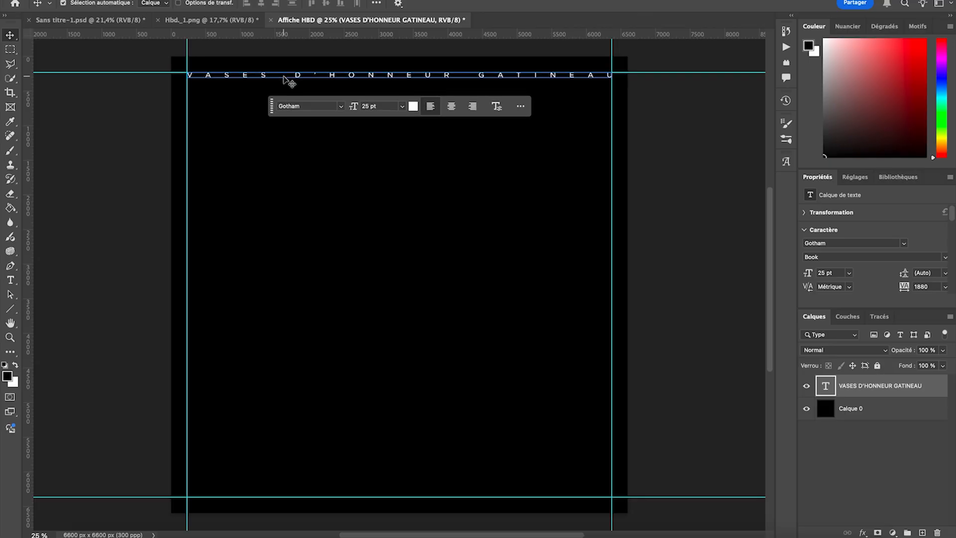
left_click(94, 141)
- Switch to Finder and place logo vh.png from the Excercice 3 folder onto the Affiche HBD poster
scroll(95, 142, "down", 2)
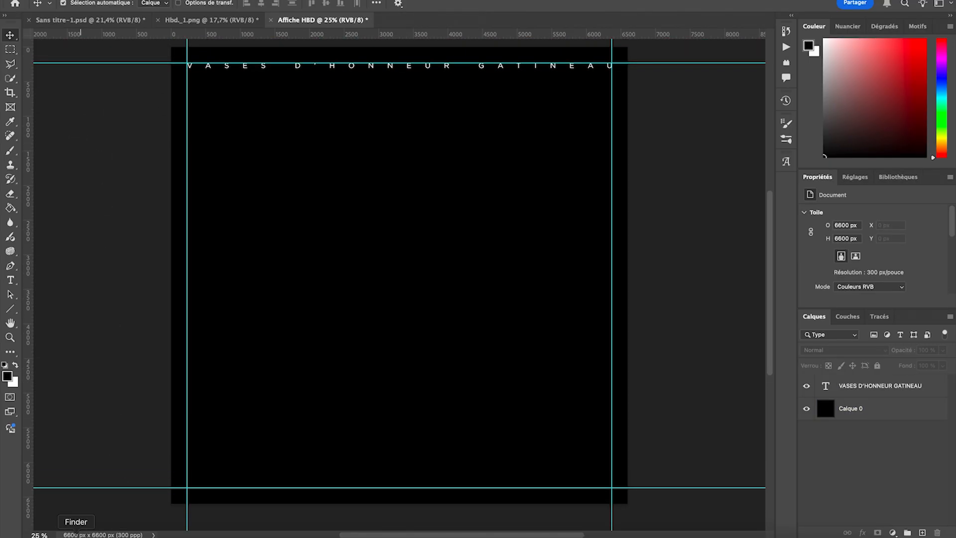
left_click(76, 535)
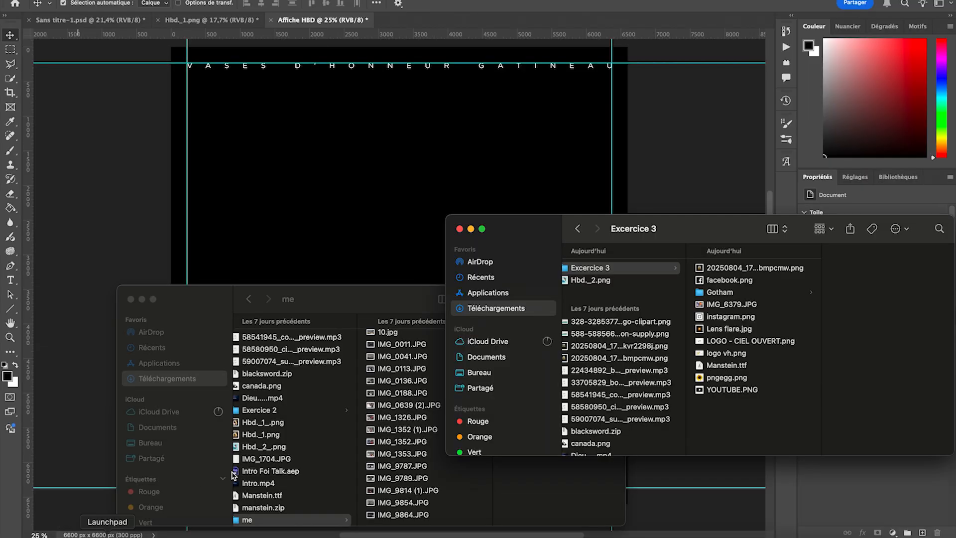
left_click(602, 271)
left_click_drag(649, 232, 323, 289)
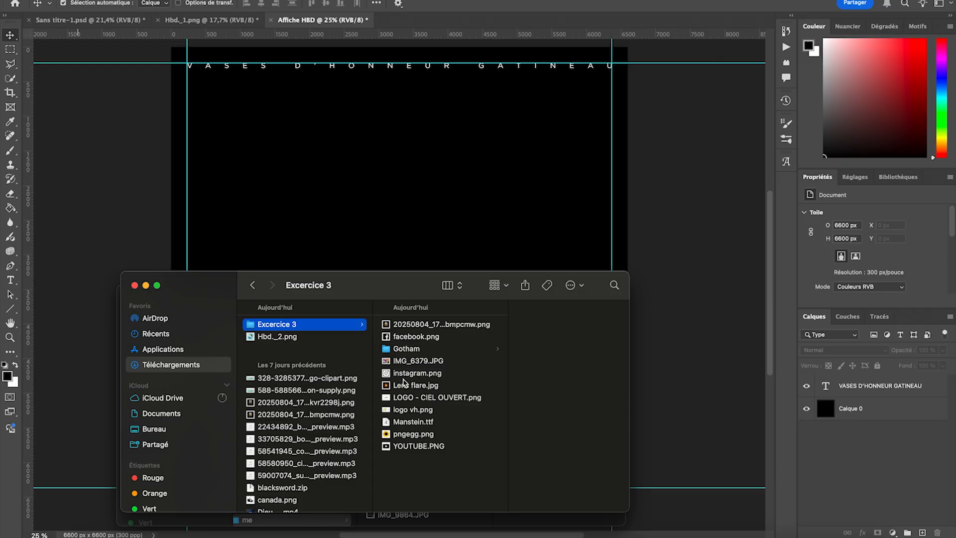
left_click(401, 414)
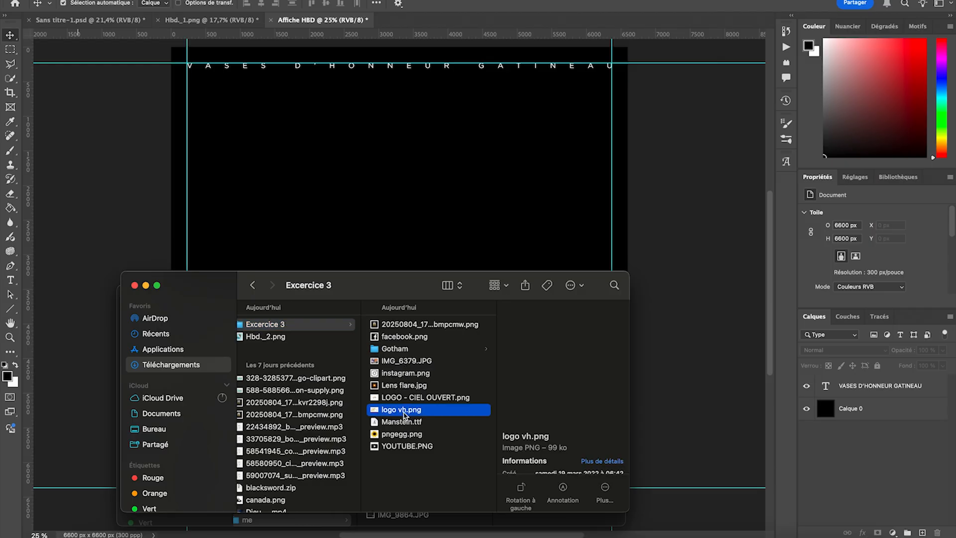
left_click_drag(401, 414, 499, 203)
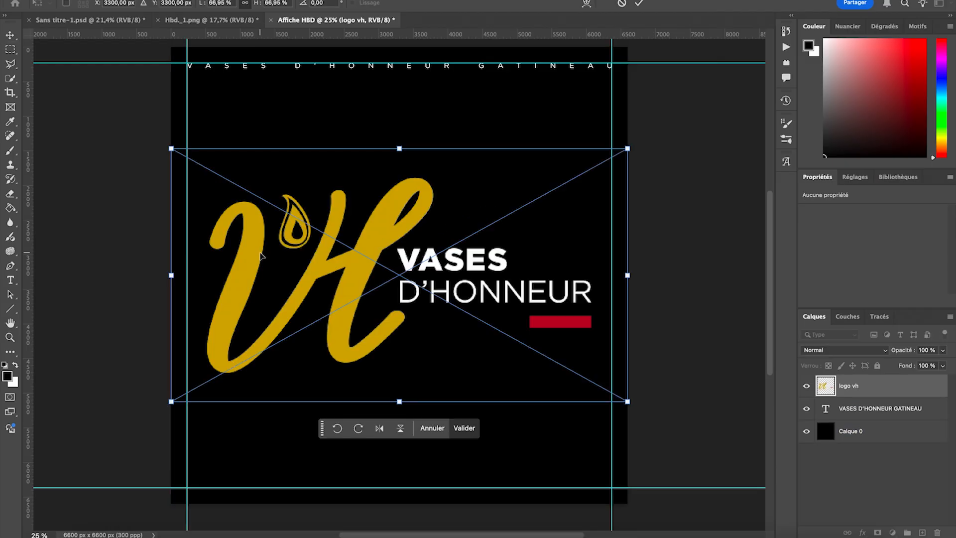
- Scale the logo vh image to about 8.94% and place it in the lower-right corner of the margin guides
left_click_drag(170, 275, 544, 471)
scroll(660, 474, "up", 5)
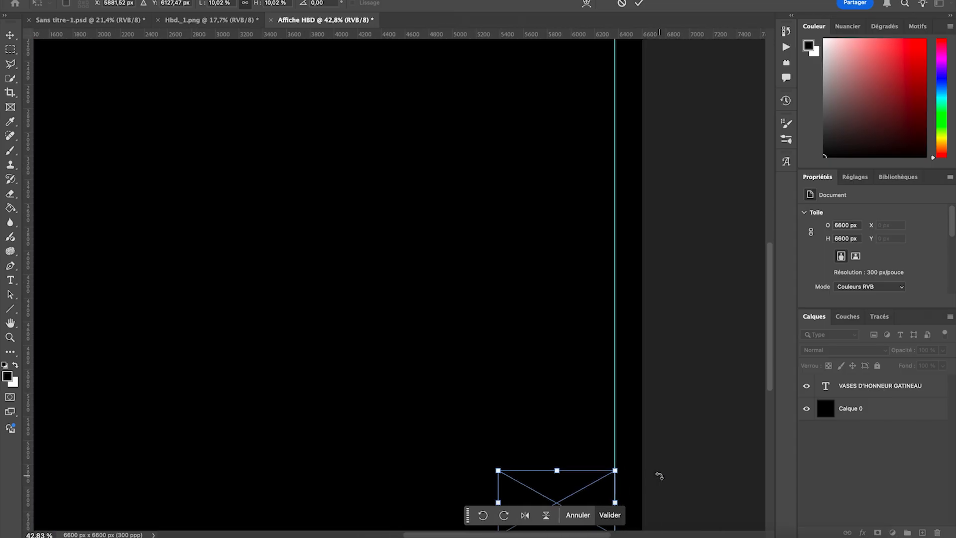
left_click_drag(460, 425, 508, 440)
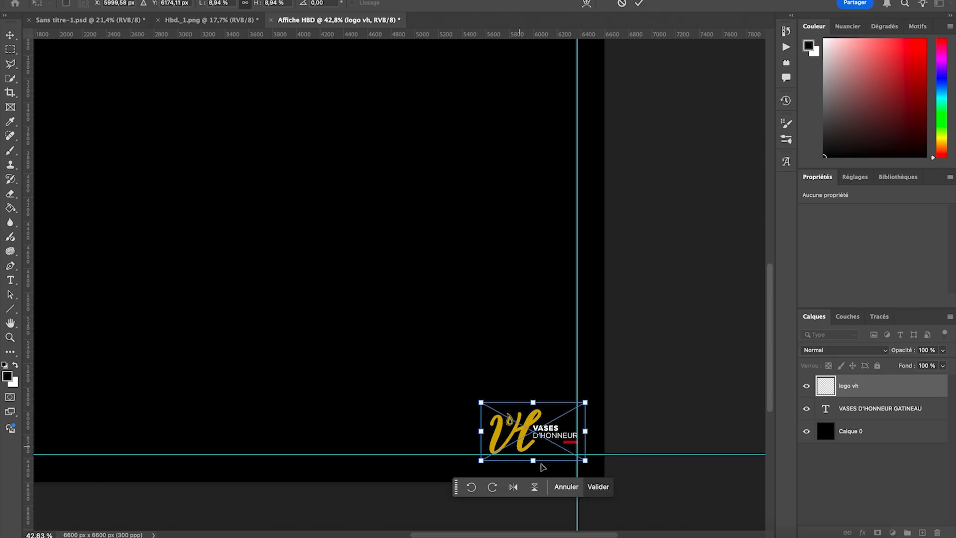
left_click(600, 488)
- Place LOGO - CIEL OUVERT.png from the Excercice 3 folder in Finder onto the poster
scroll(551, 305, "down", 3)
scroll(550, 306, "down", 1)
scroll(550, 306, "up", 2)
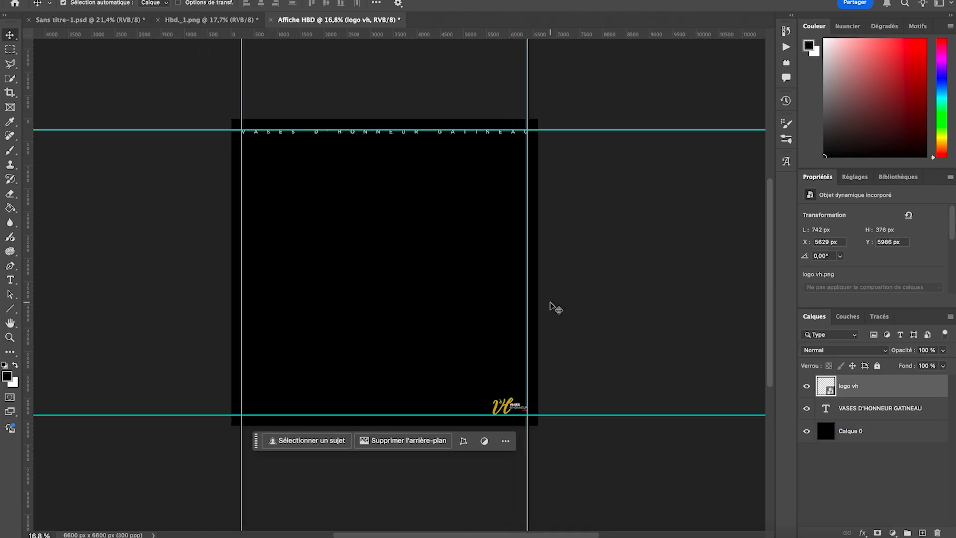
scroll(550, 306, "down", 1)
scroll(369, 318, "up", 3)
scroll(373, 320, "up", 3)
scroll(374, 320, "left", 2)
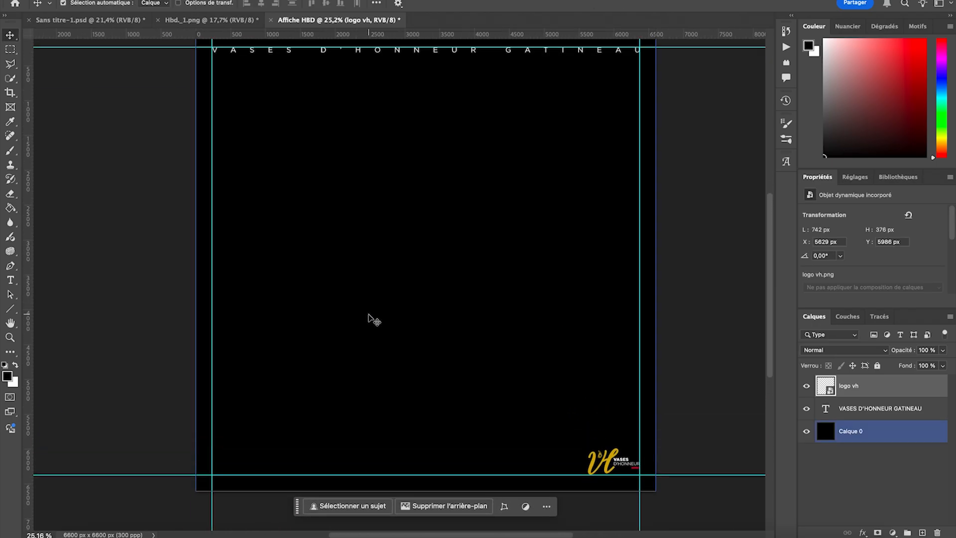
left_click(76, 535)
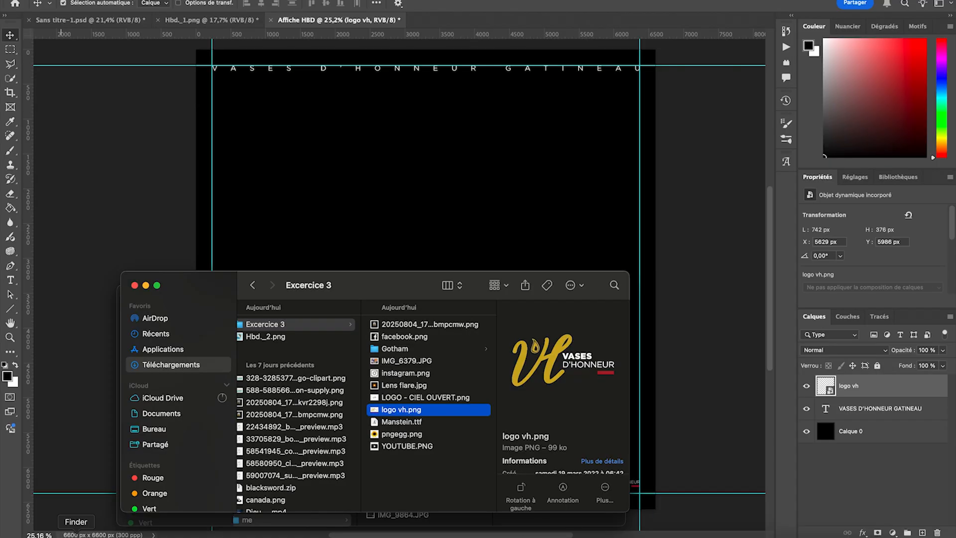
left_click(409, 397)
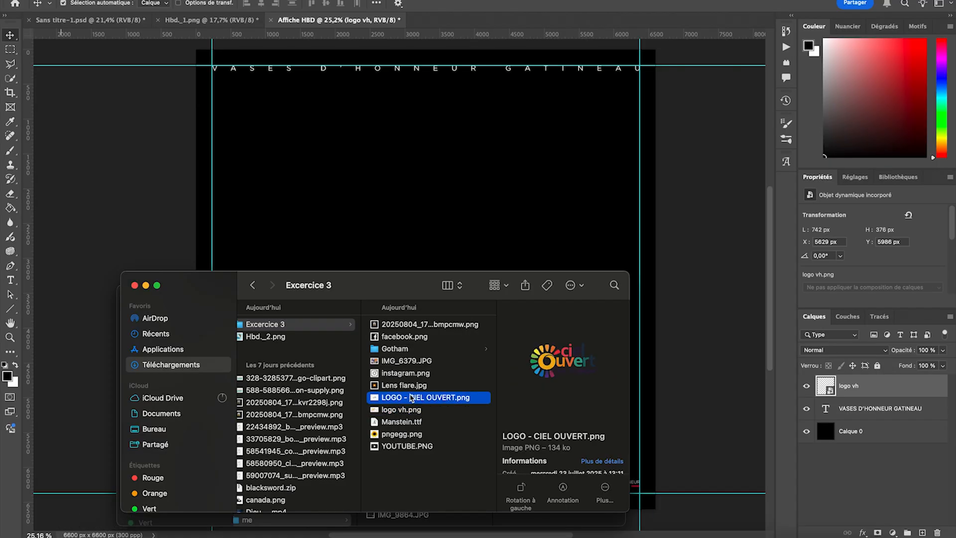
left_click_drag(411, 398, 406, 239)
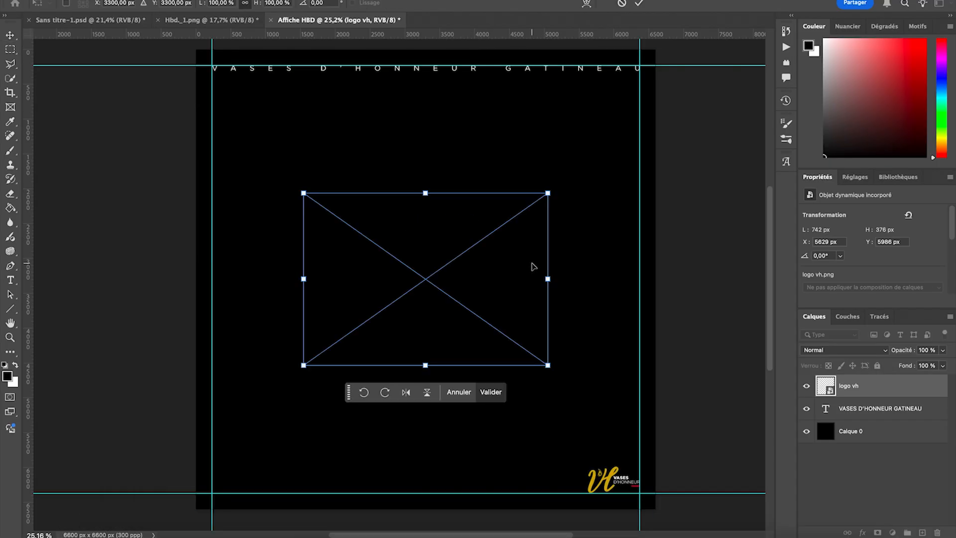
- Scale the Ciel Ouvert logo to 50% and move it to the lower-left part of the poster, level with the VH logo
left_click_drag(549, 279, 427, 279)
left_click_drag(363, 291, 308, 482)
left_click(387, 515)
- Add a horizontal guide along the upper edge of the VH logo
left_click(637, 465)
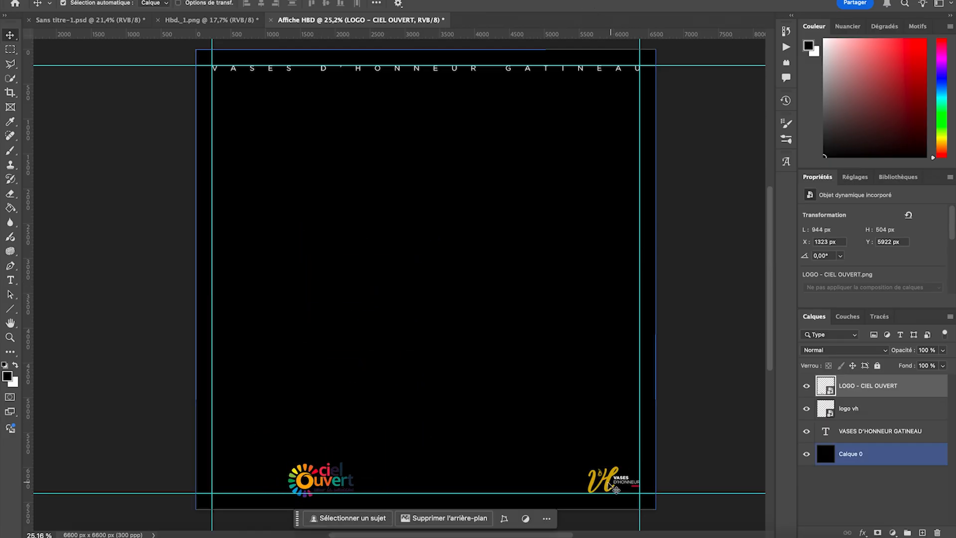
left_click(619, 483)
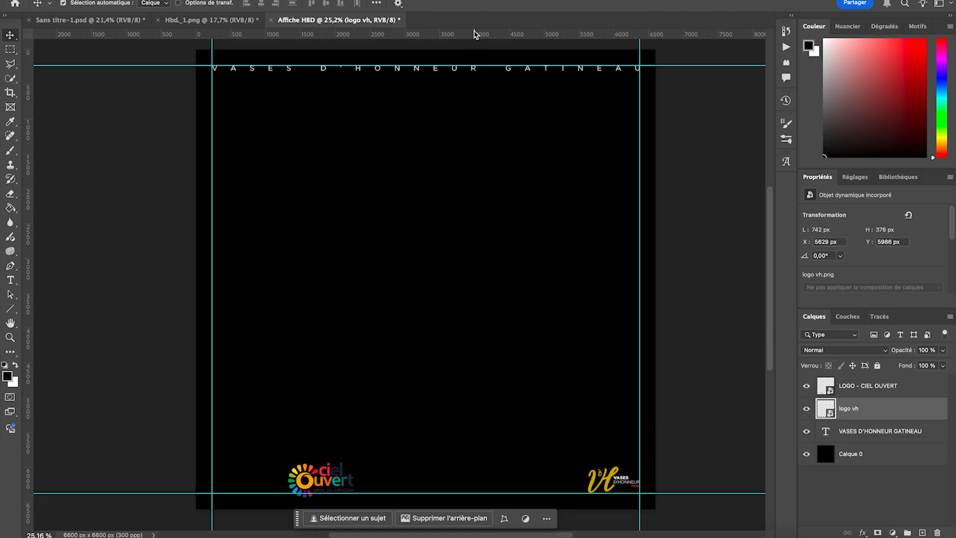
left_click_drag(472, 39, 477, 466)
- Scale the Ciel Ouvert logo to 38.79% so it fits between the two lower horizontal guides
scroll(479, 467, "down", 4)
scroll(295, 426, "up", 8)
scroll(295, 426, "down", 5)
scroll(294, 427, "down", 3)
scroll(294, 426, "left", 5)
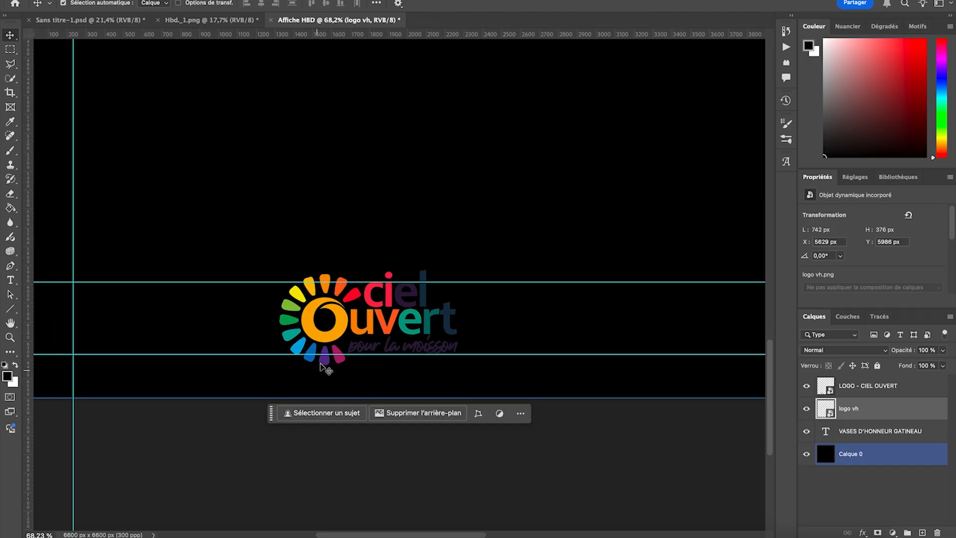
left_click(342, 320)
left_click(341, 321, "super")
key("super+t")
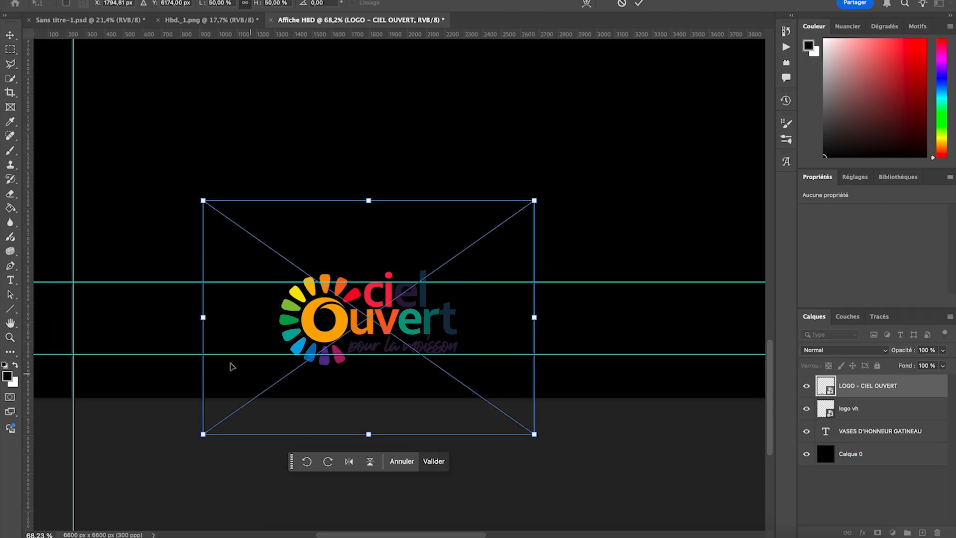
left_click_drag(203, 320, 278, 311)
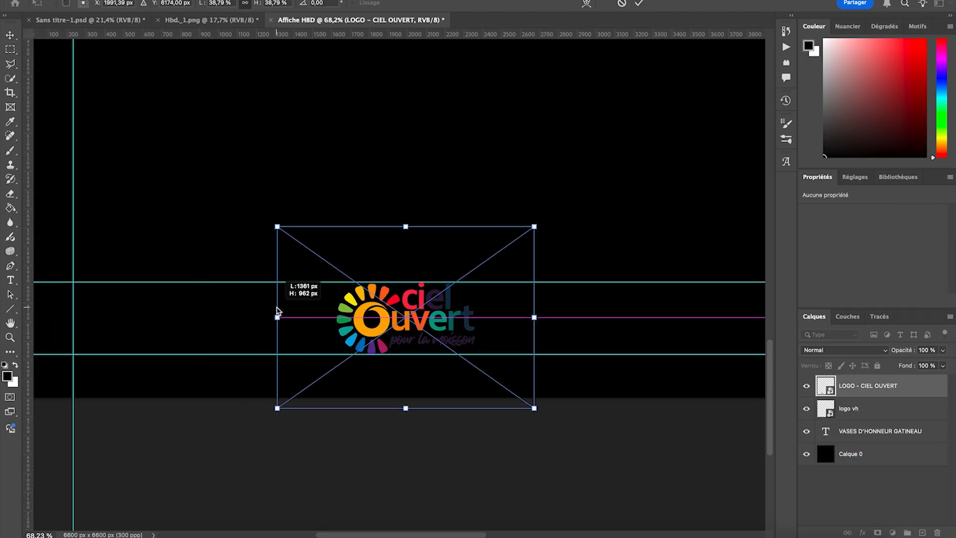
left_click_drag(534, 319, 536, 318)
left_click(478, 440)
left_click(436, 222)
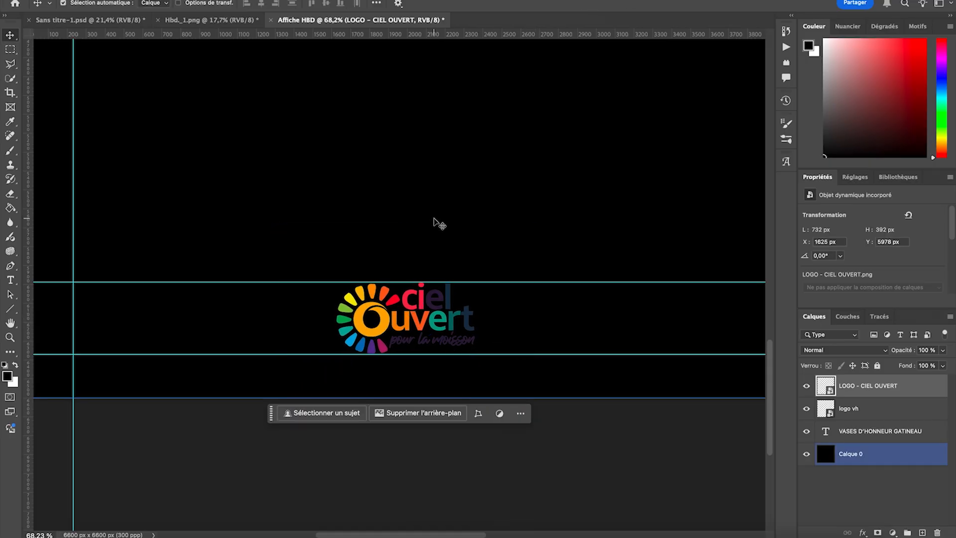
- Apply a white (ffffff) colour overlay to the LOGO - CIEL OUVERT layer and deselect it
scroll(437, 223, "down", 5)
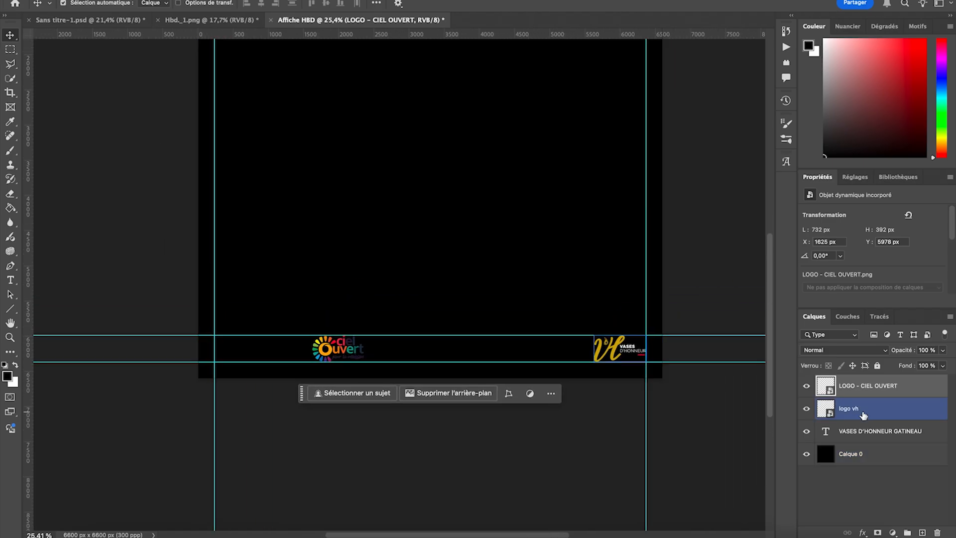
double_click(921, 389)
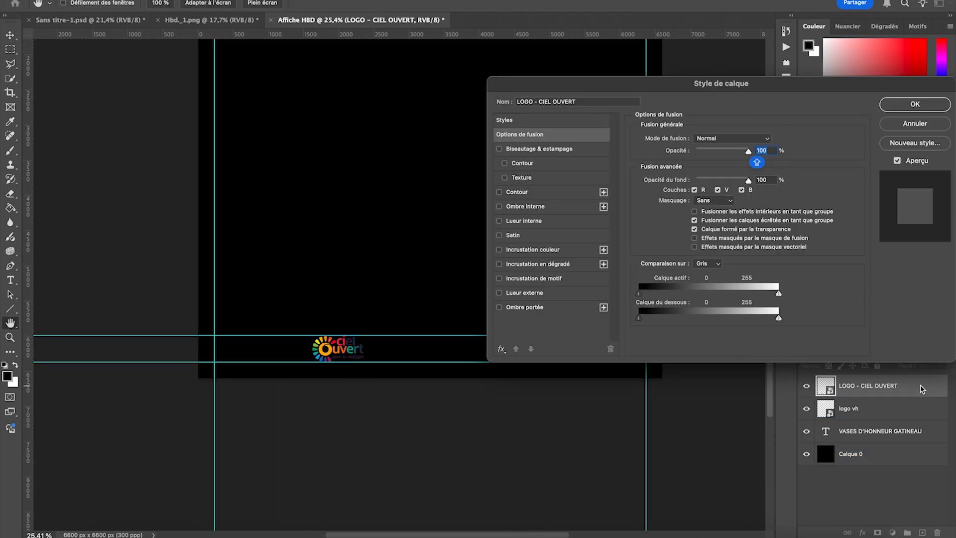
left_click(518, 250)
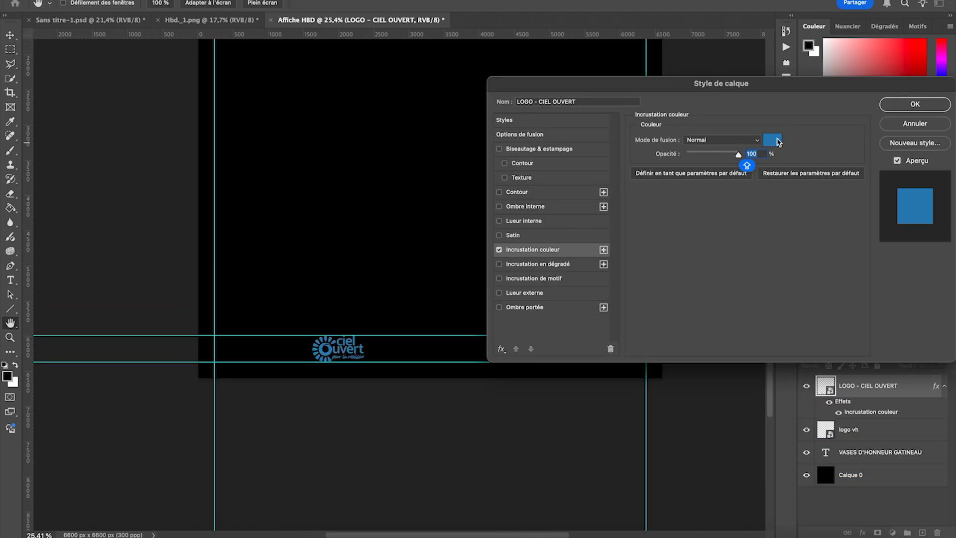
left_click(773, 141)
left_click_drag(691, 156, 615, 80)
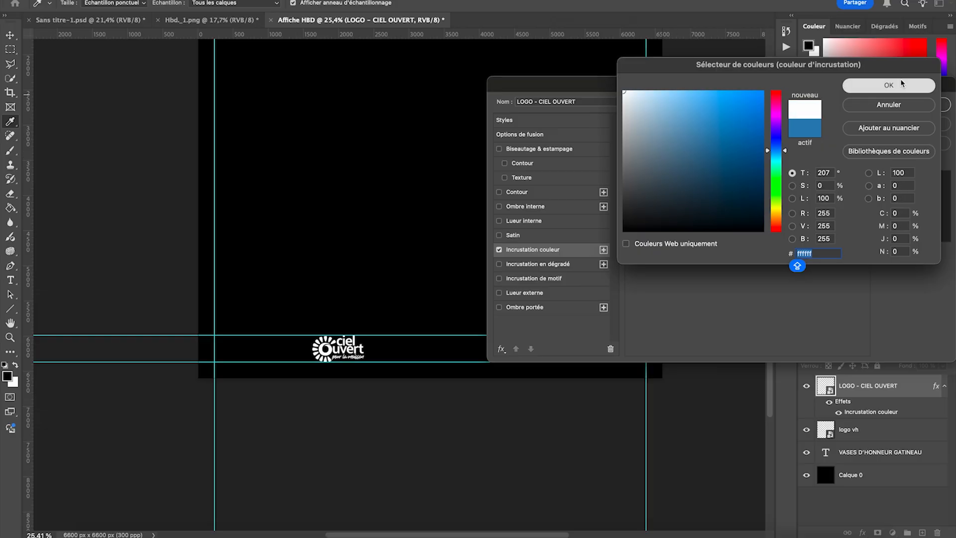
left_click(902, 85)
left_click(910, 105)
left_click(404, 362)
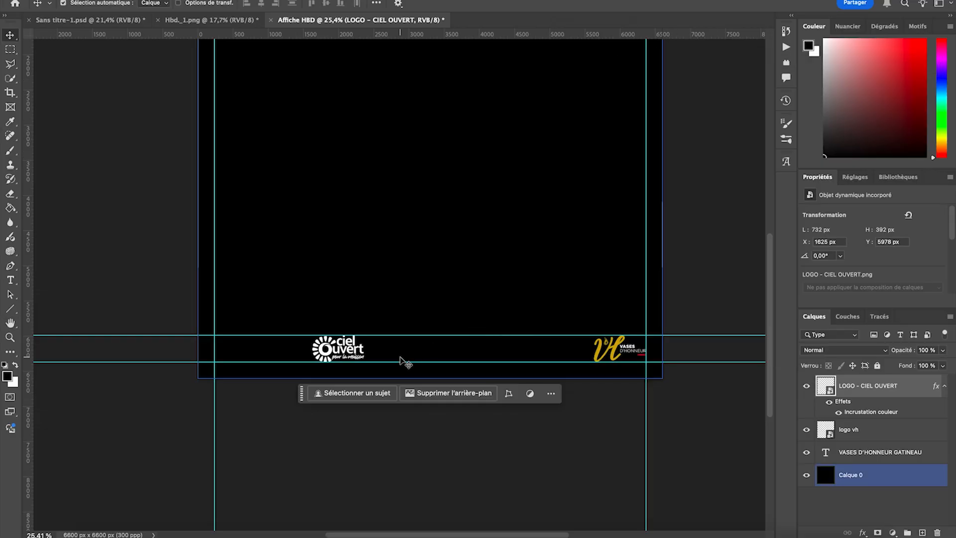
scroll(432, 332, "down", 3)
scroll(432, 333, "up", 5)
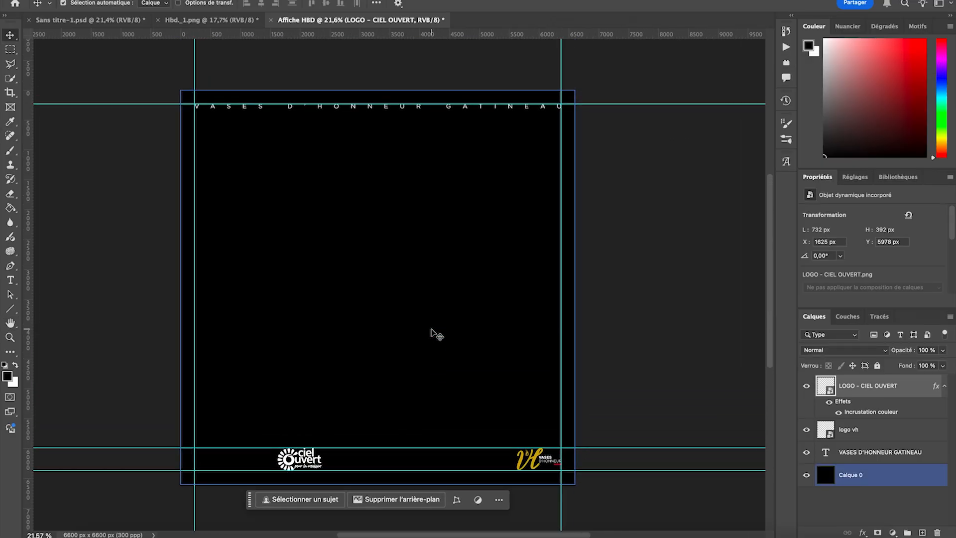
left_click(671, 324)
left_click(671, 325)
- Place facebook.png, instagram.png and YOUTUBE.PNG together from the Excercice 3 folder in Finder onto the poster at their default size
scroll(670, 325, "down", 1)
scroll(177, 356, "down", 1)
scroll(177, 355, "left", 1)
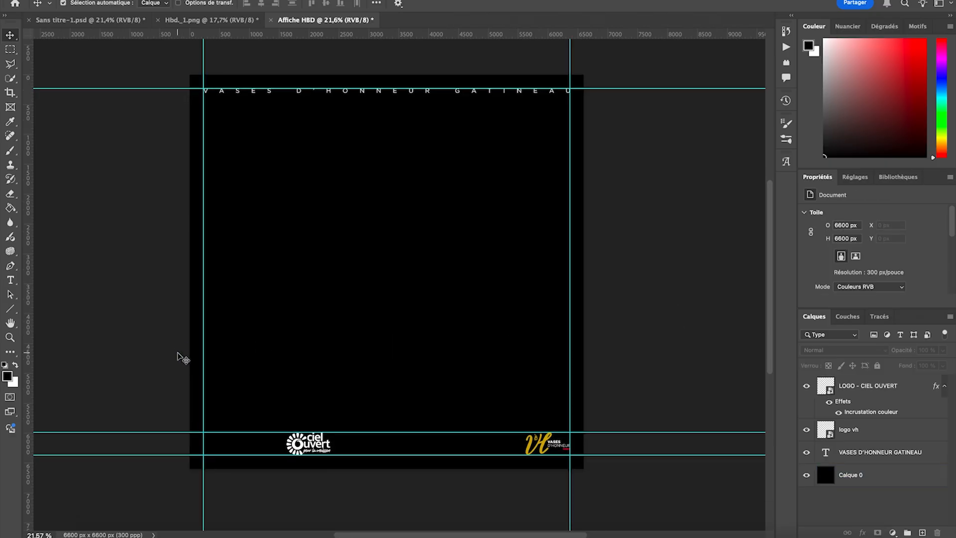
left_click(120, 416)
left_click(76, 535)
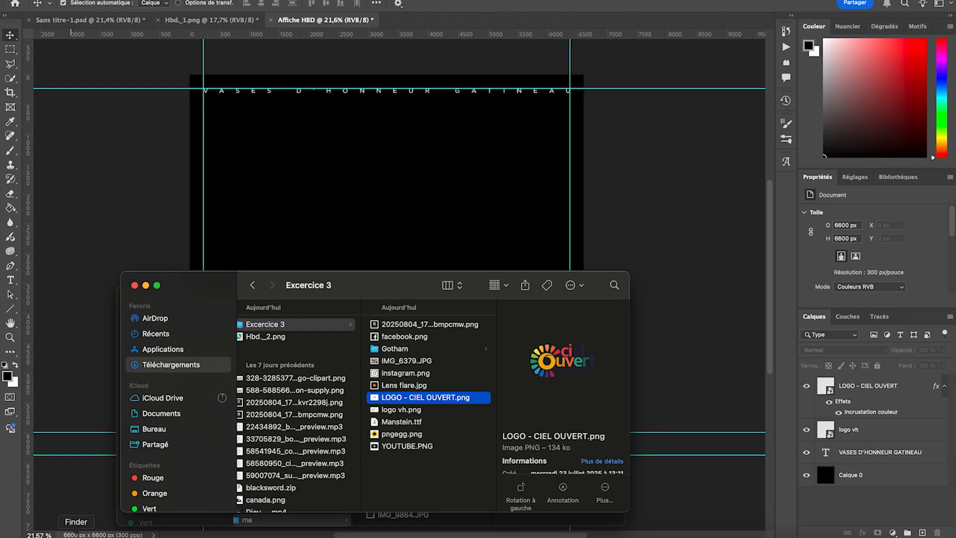
left_click(408, 373)
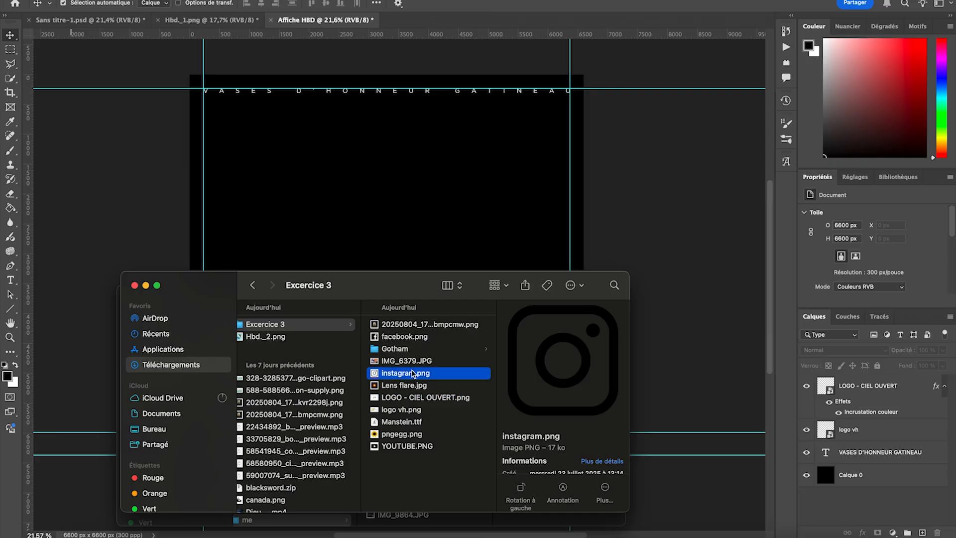
left_click(406, 337, "super")
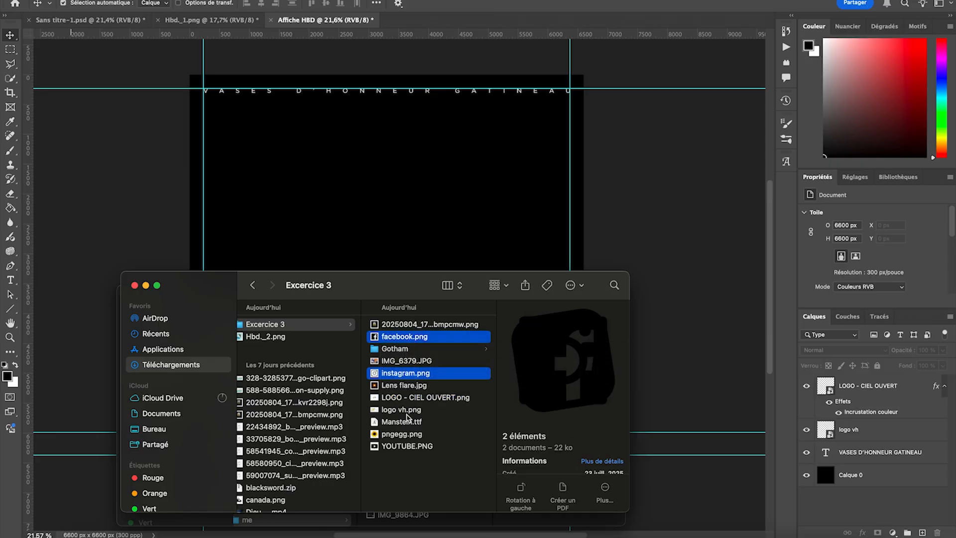
left_click(422, 446, "super")
left_click_drag(421, 446, 410, 246)
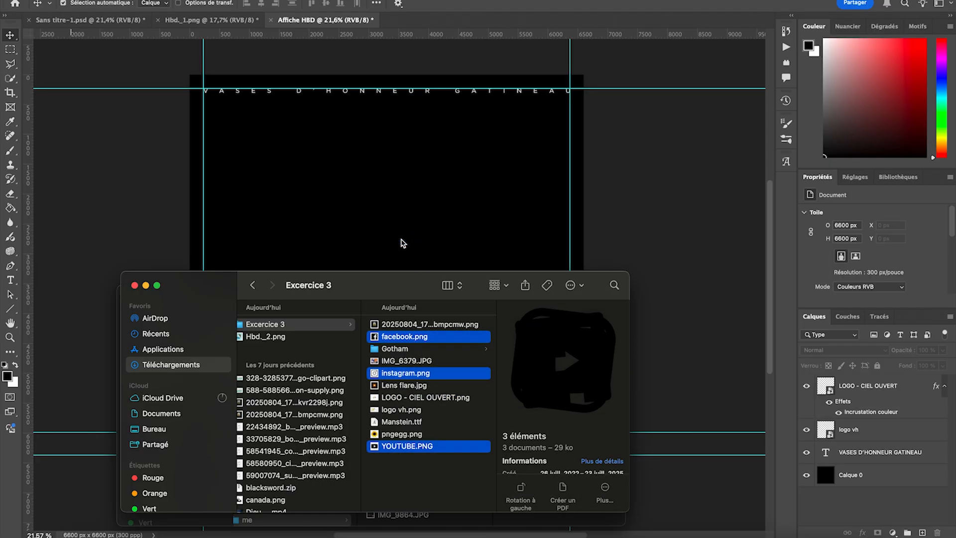
left_click(452, 382)
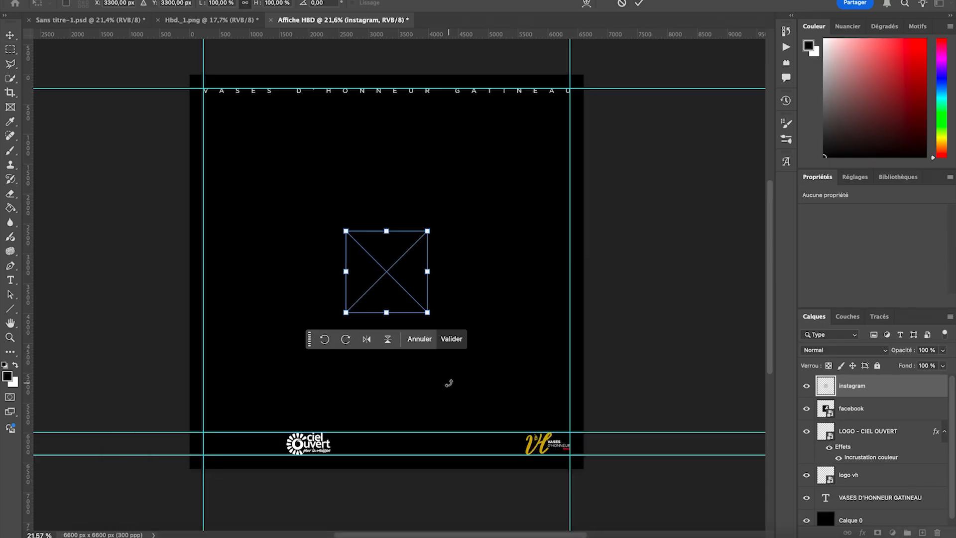
left_click(452, 339)
left_click(451, 341)
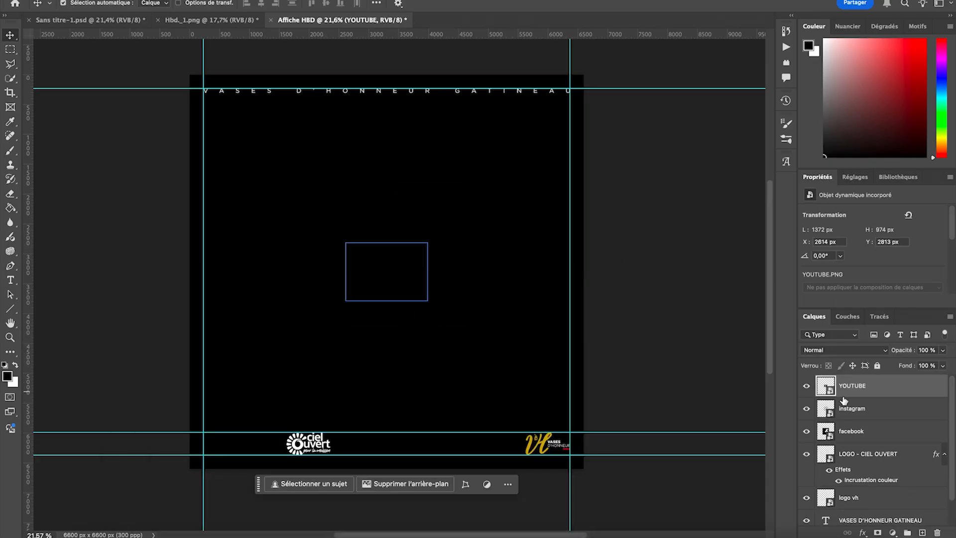
- Apply a white colour overlay at 100% opacity to the facebook layer
left_click(867, 435)
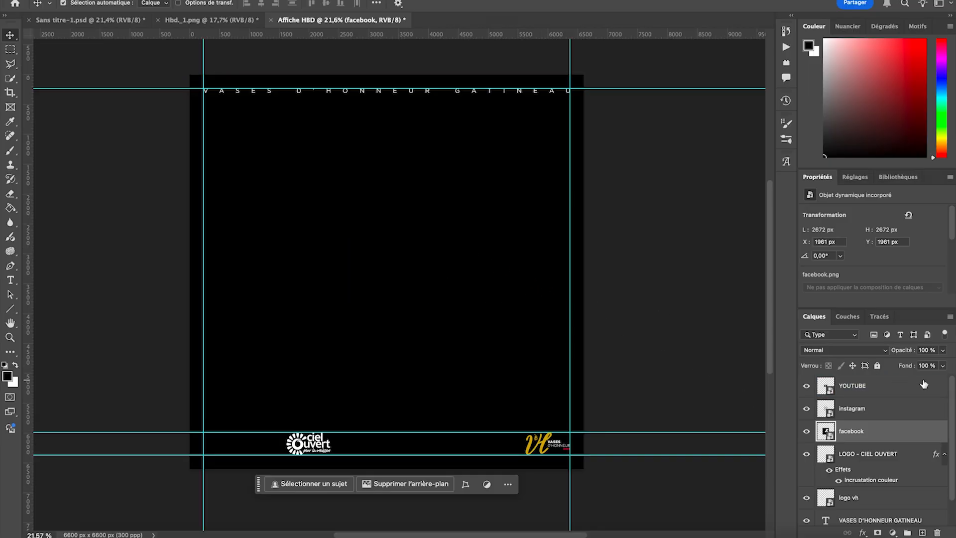
double_click(906, 436)
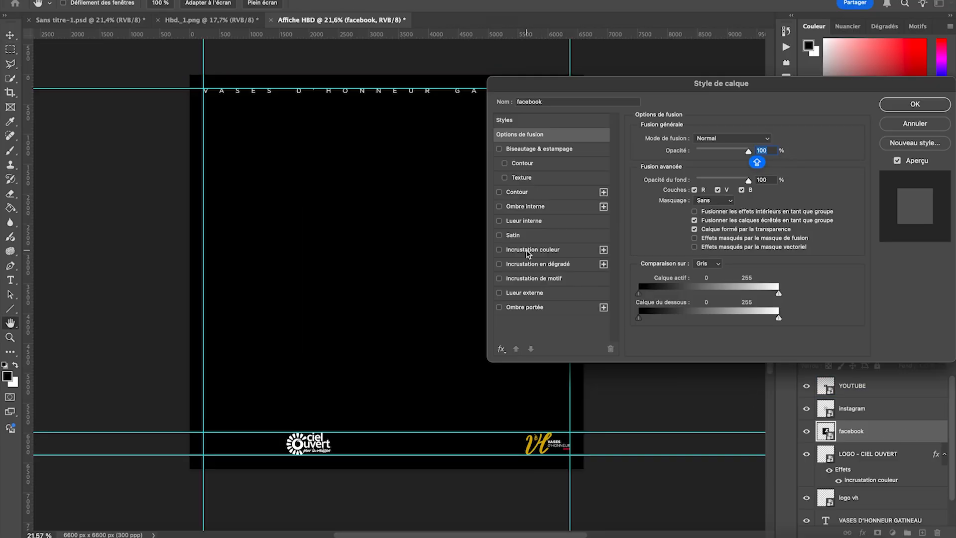
left_click(528, 250)
left_click(914, 104)
- Apply a white colour overlay at 100% opacity to the instagram layer
left_click(920, 417)
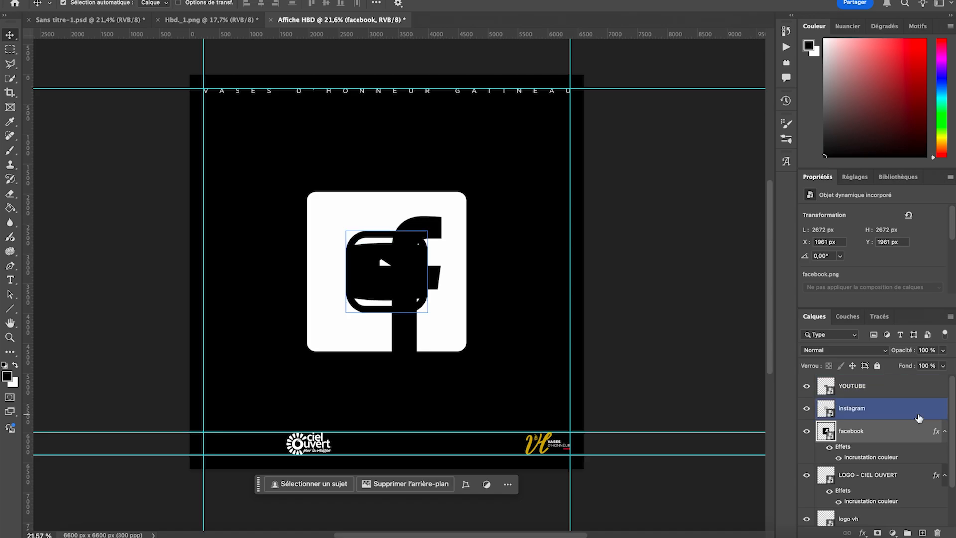
double_click(920, 417)
left_click(533, 250)
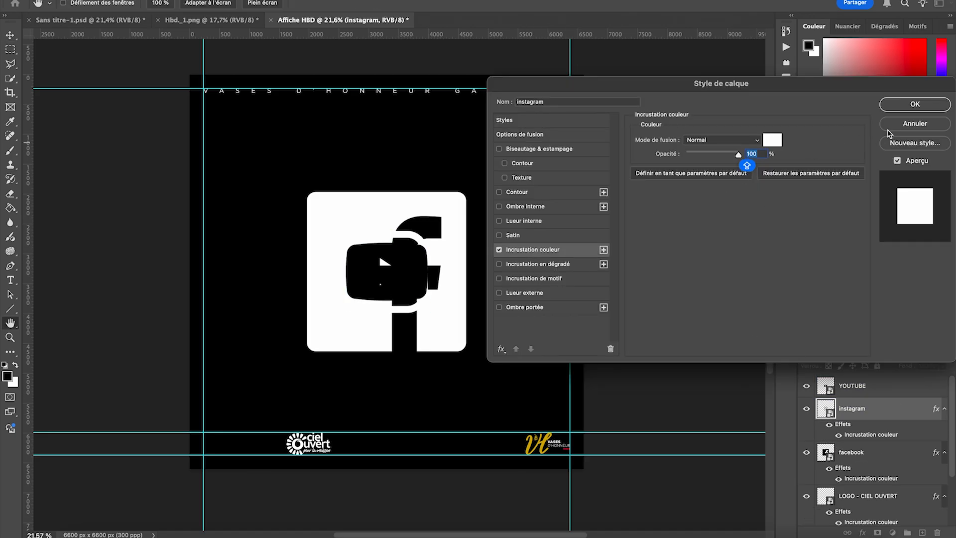
left_click(914, 104)
key("v")
- Apply a white colour overlay to the YOUTUBE layer
left_click(892, 387)
double_click(892, 389)
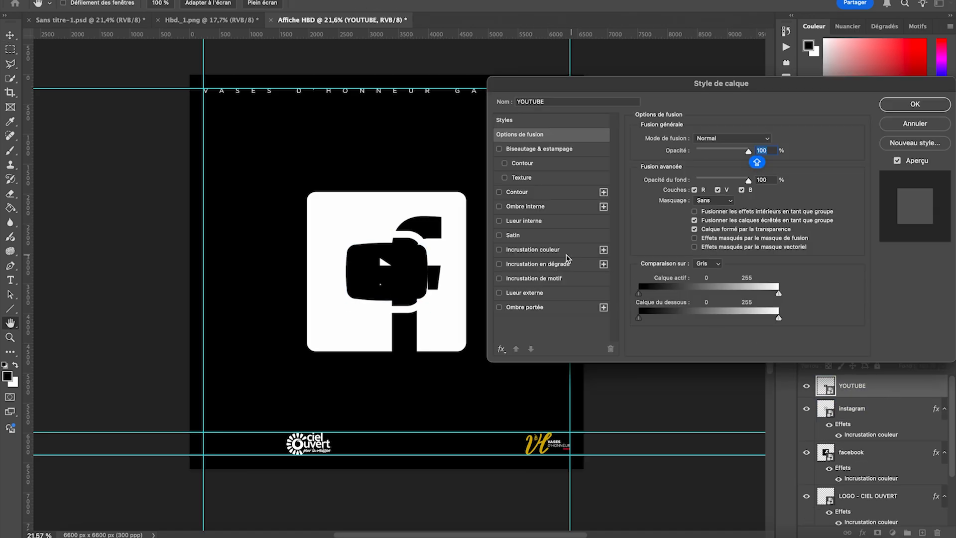
left_click(546, 250)
left_click(891, 104)
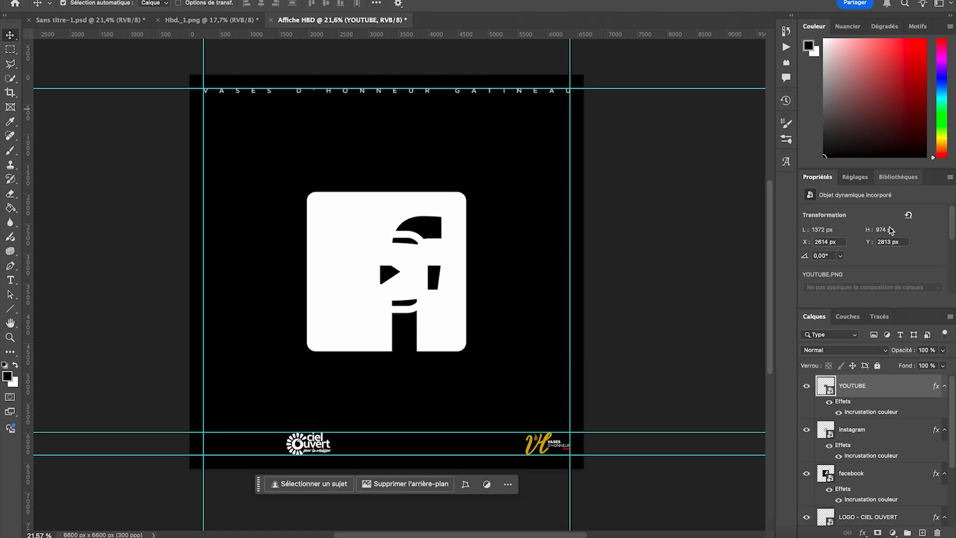
- Collapse the effects lists of the YOUTUBE, instagram and facebook layers, and hide the YOUTUBE and instagram layers
left_click(944, 387)
left_click(944, 409)
left_click(945, 432)
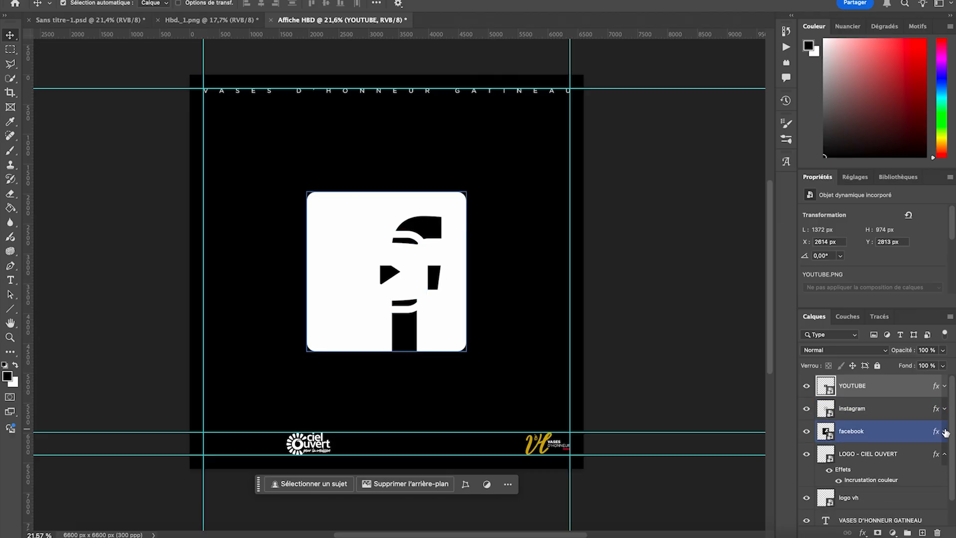
left_click(807, 386)
left_click(806, 408)
- Scale the facebook icon down to about 142 px wide and place it where the left margin guide meets the lowest horizontal guide
left_click(860, 434)
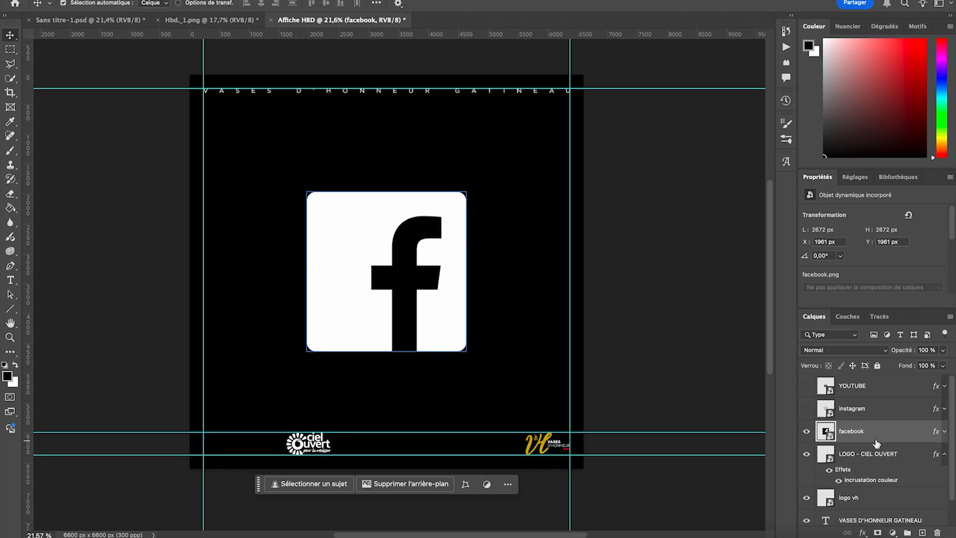
key("ctrl+t")
left_click_drag(476, 272, 340, 271)
scroll(338, 277, "left", 3)
scroll(338, 276, "down", 2)
left_click_drag(360, 239, 272, 401)
scroll(270, 400, "up", 5)
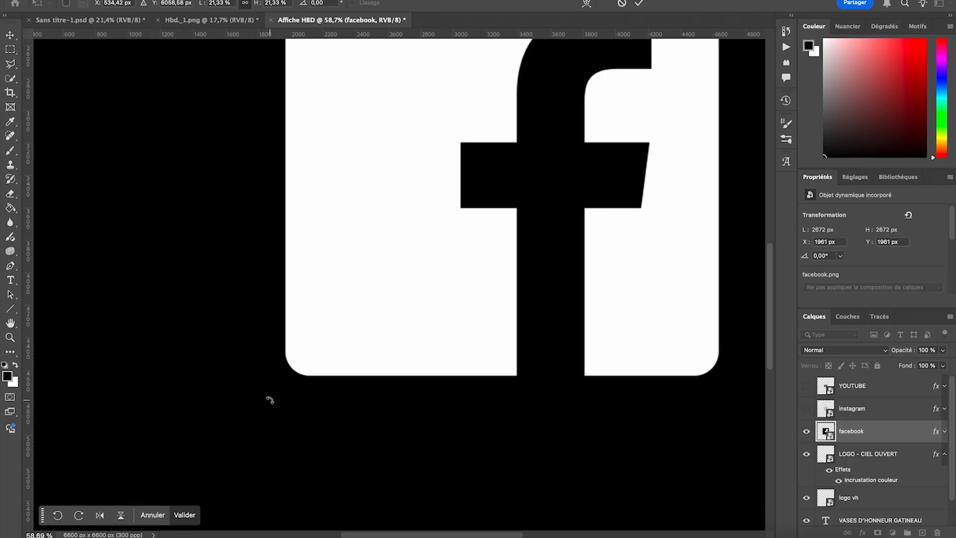
scroll(271, 400, "down", 6)
scroll(271, 401, "left", 4)
left_click_drag(275, 323, 276, 329)
left_click_drag(276, 259, 245, 334)
left_click(296, 387)
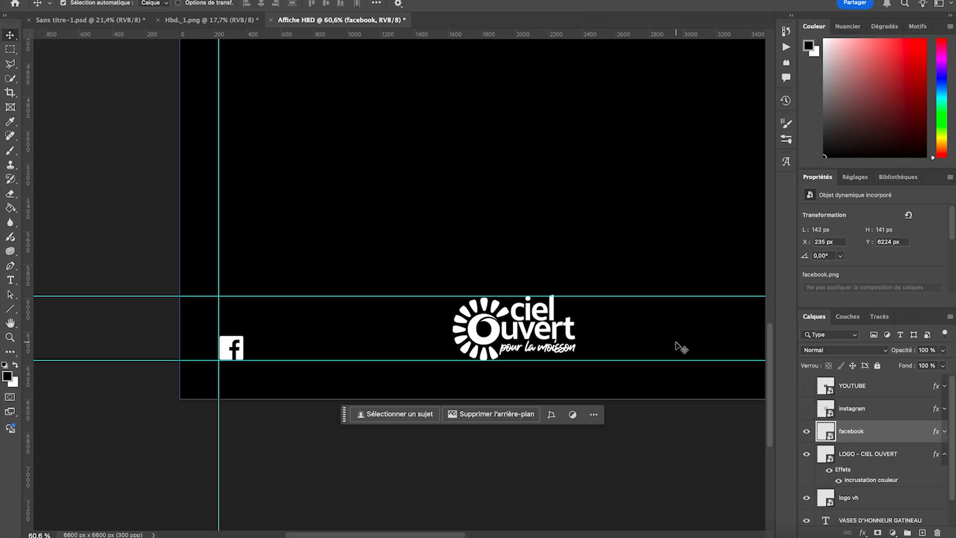
left_click(806, 409)
left_click(852, 408)
scroll(543, 257, "down", 4)
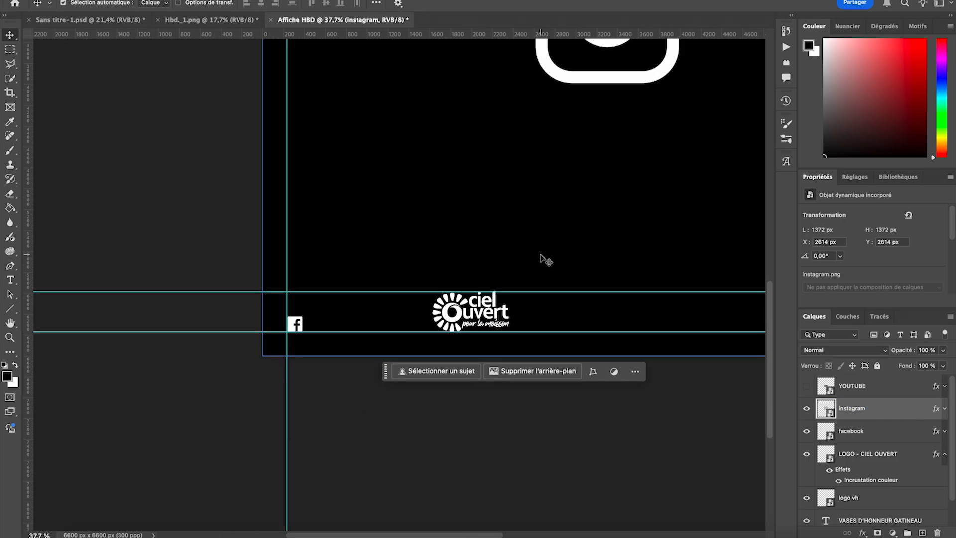
scroll(542, 258, "down", 1)
scroll(542, 258, "up", 3)
key("ctrl+t")
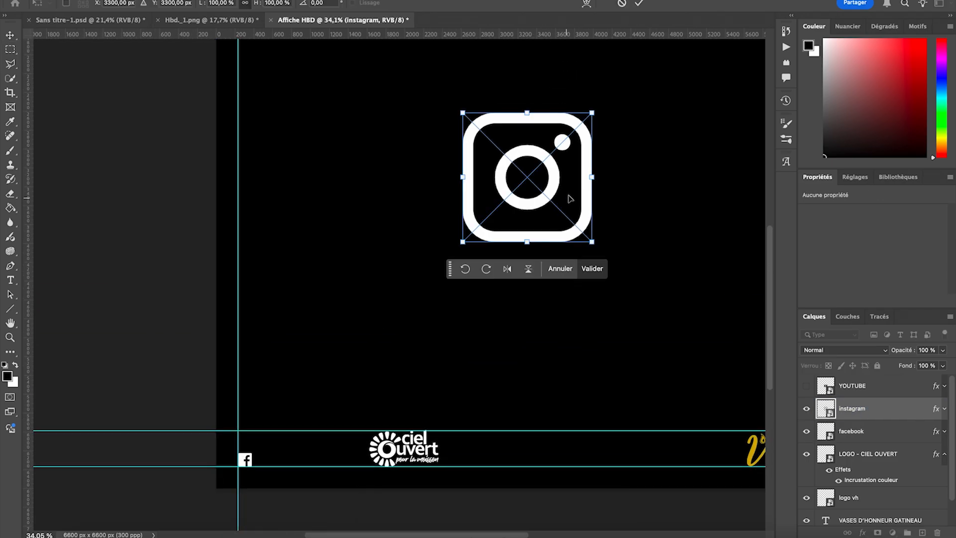
left_click(591, 269)
- Show the YOUTUBE layer with instagram hidden, scale its icon to 14.25% and align it just right of the facebook icon
left_click(807, 386)
left_click(806, 408)
left_click(852, 386)
key("ctrl+t")
left_click_drag(527, 200, 285, 479)
scroll(290, 475, "down", 3)
scroll(337, 357, "up", 5)
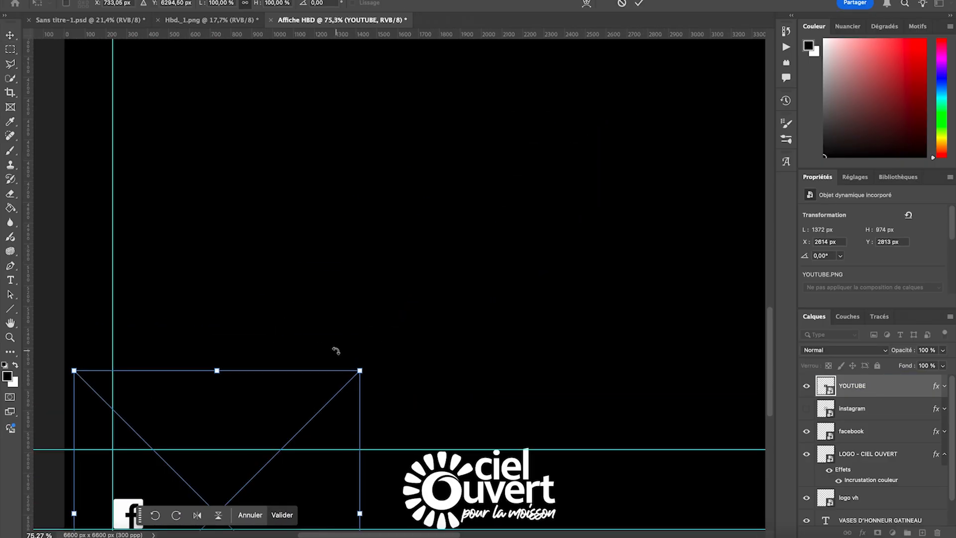
left_click_drag(187, 283, 303, 242)
scroll(304, 274, "up", 4)
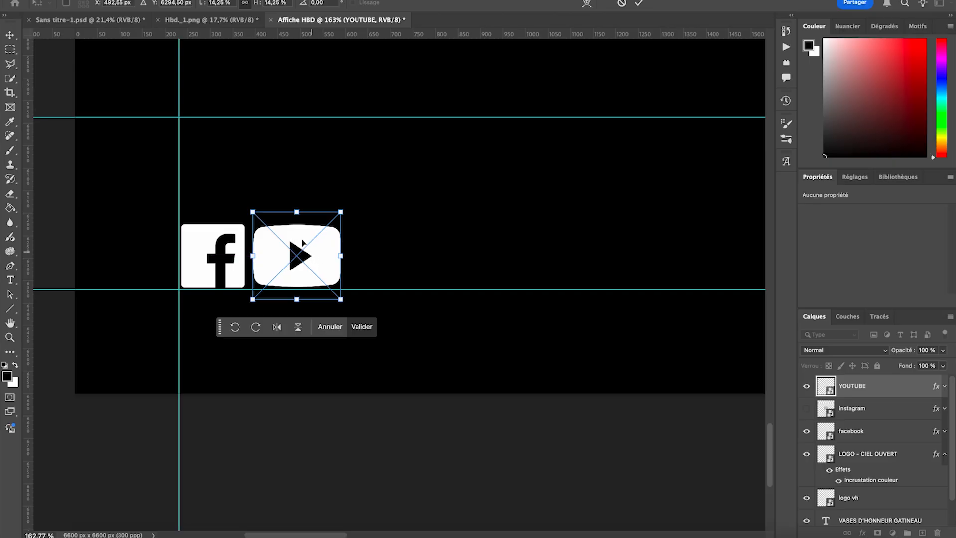
left_click(362, 326)
scroll(390, 188, "down", 3)
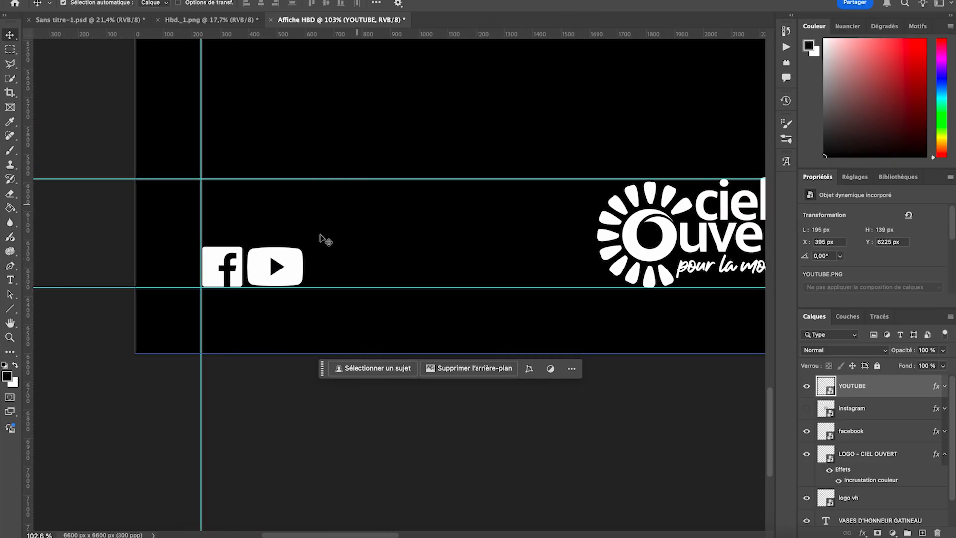
left_click_drag(296, 268, 296, 267)
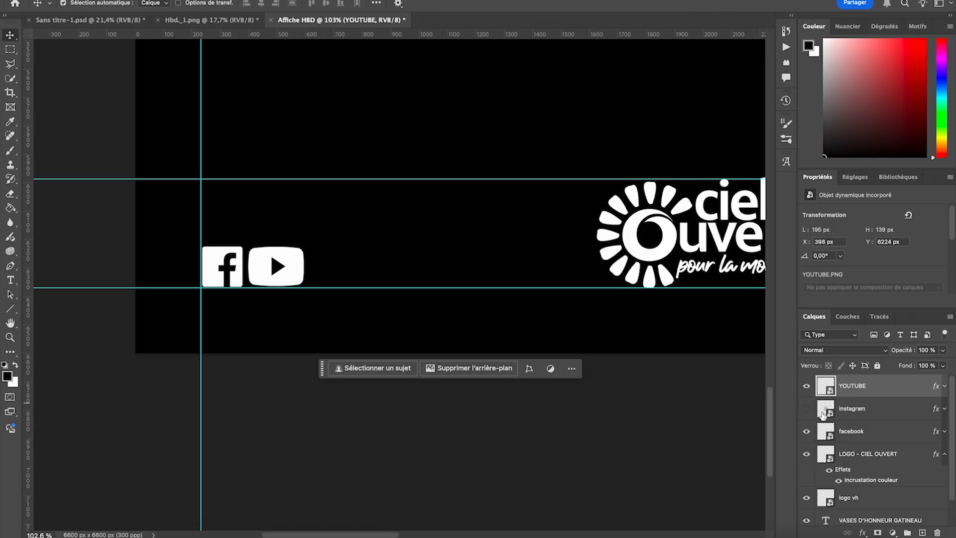
- Show the instagram layer, scale its icon to about 146 px and align it just right of the YouTube icon on the lowest guide
left_click(806, 409)
left_click(852, 408)
scroll(438, 214, "down", 3)
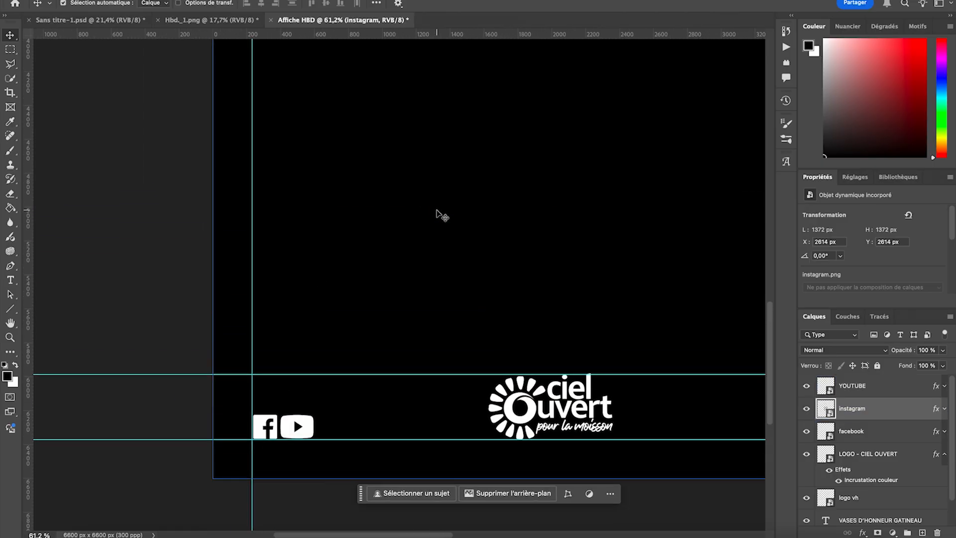
scroll(439, 214, "down", 3)
key("ctrl+t")
left_click_drag(680, 69, 422, 323)
left_click_drag(378, 253, 366, 392)
scroll(368, 393, "up", 6)
left_click_drag(411, 350, 305, 421)
left_click(368, 463)
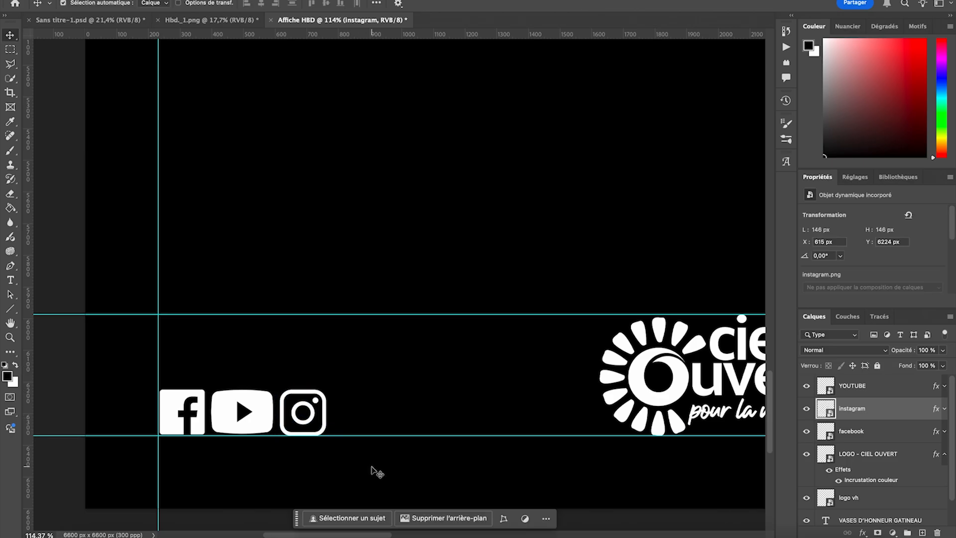
- Start a new Gotham Book 48 pt text in the middle of the poster and set its tracking to 0
scroll(395, 331, "down", 5)
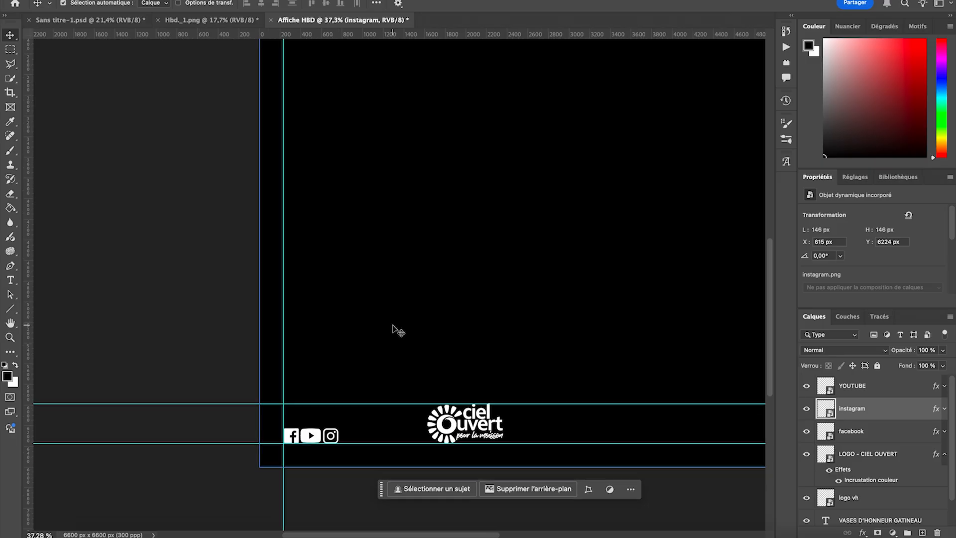
scroll(394, 327, "down", 3)
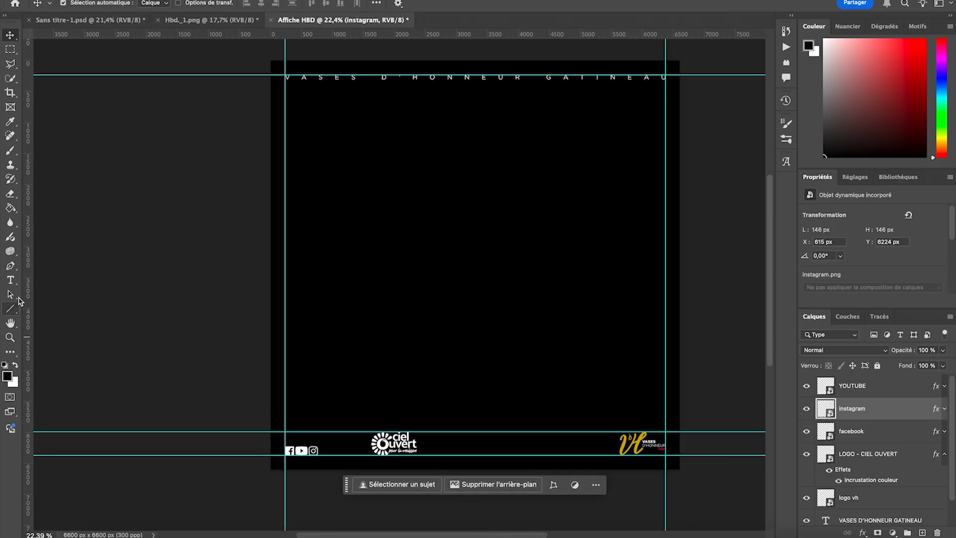
left_click(10, 282)
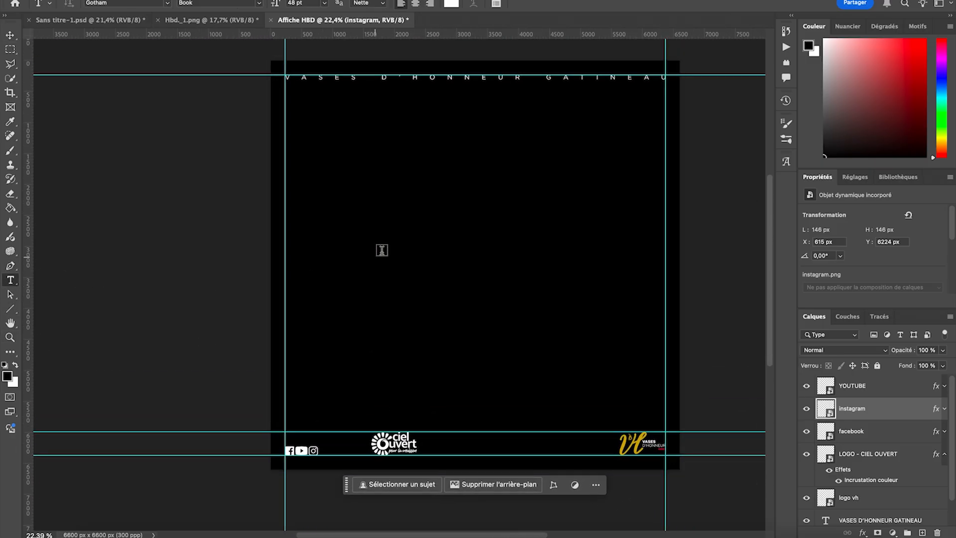
left_click(361, 245)
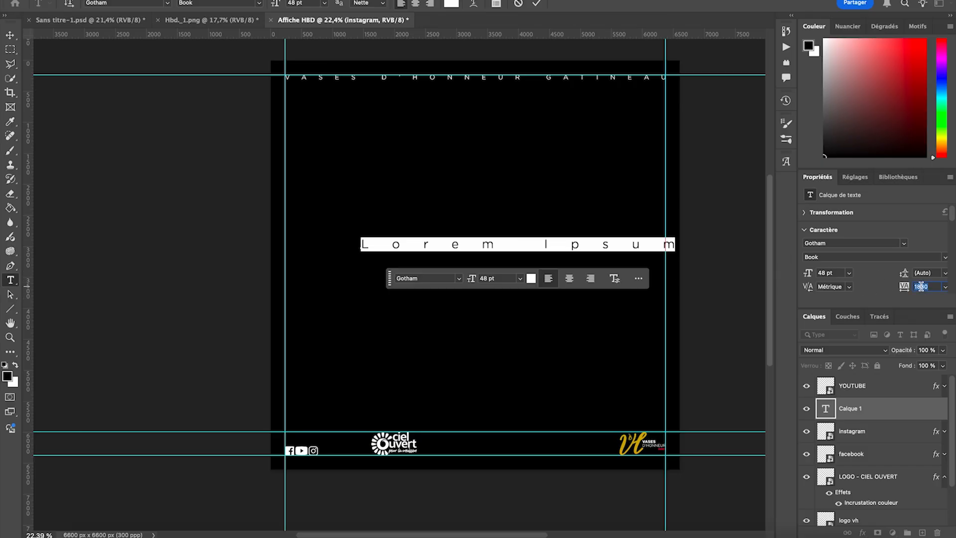
type("0")
key("Return")
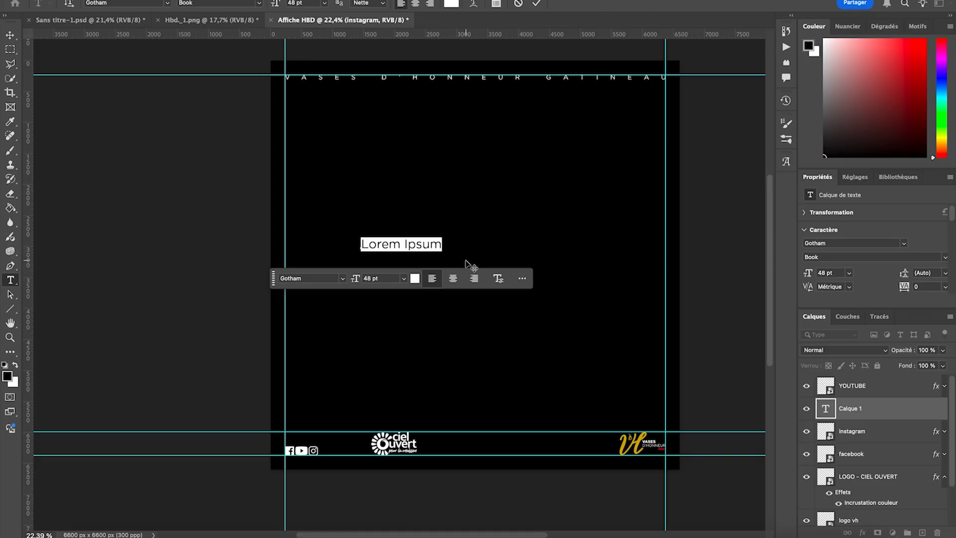
- Enter vasesdhonneurgatineau as the content of the new text layer and commit it
type("vas")
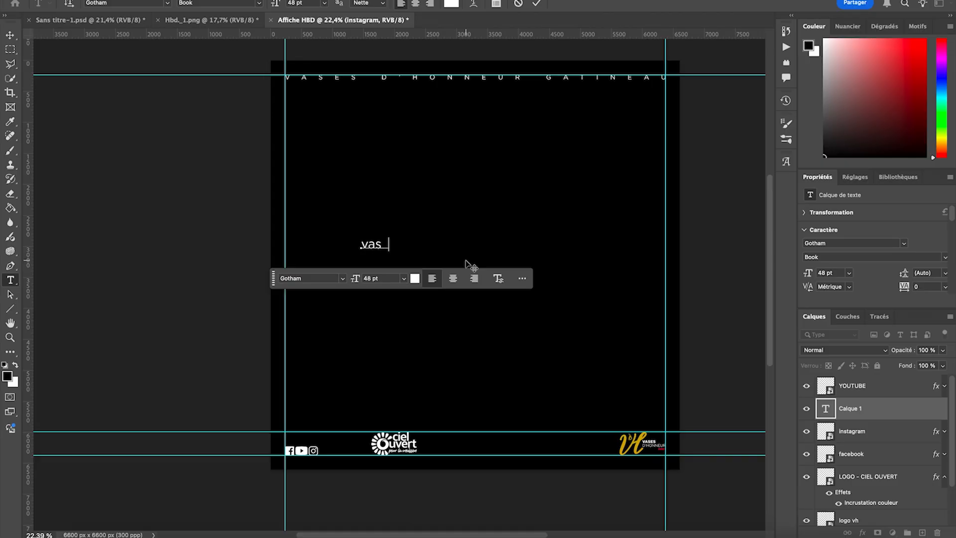
type("esd")
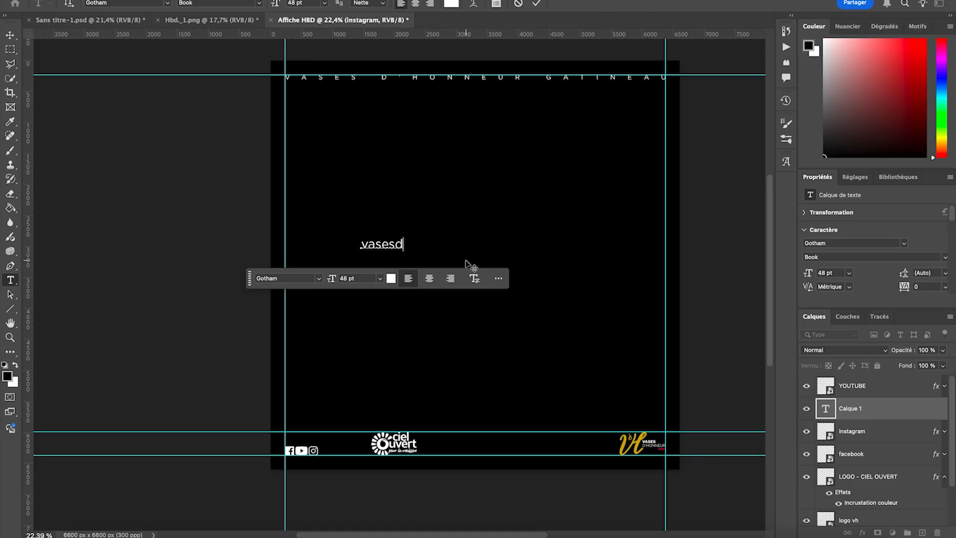
type("honneurgatineau")
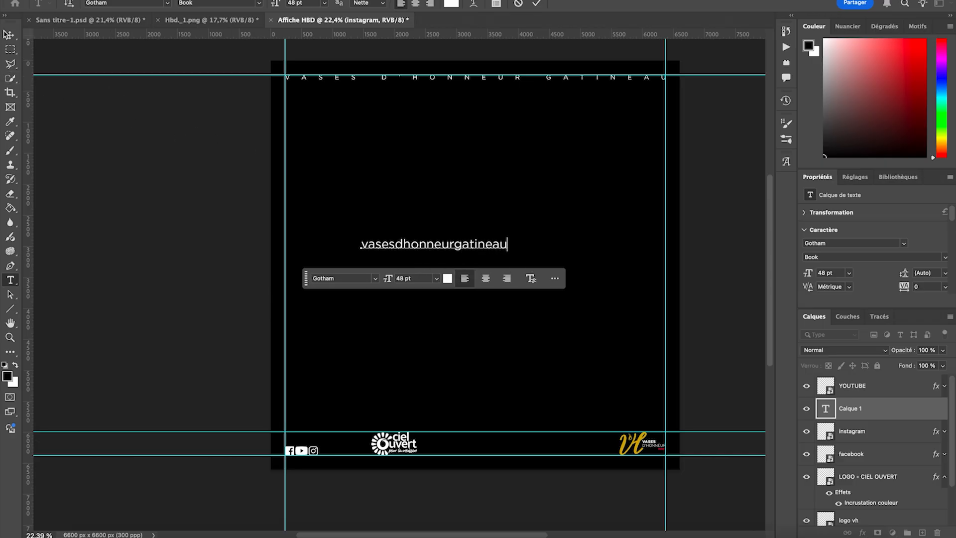
left_click(9, 33)
- Scale the vasesdhonneurgatineau text to 44.47% and place it directly above the social icons, aligned to the left margin guide
key("super+t")
left_click_drag(508, 244, 341, 446)
scroll(319, 441, "up", 5)
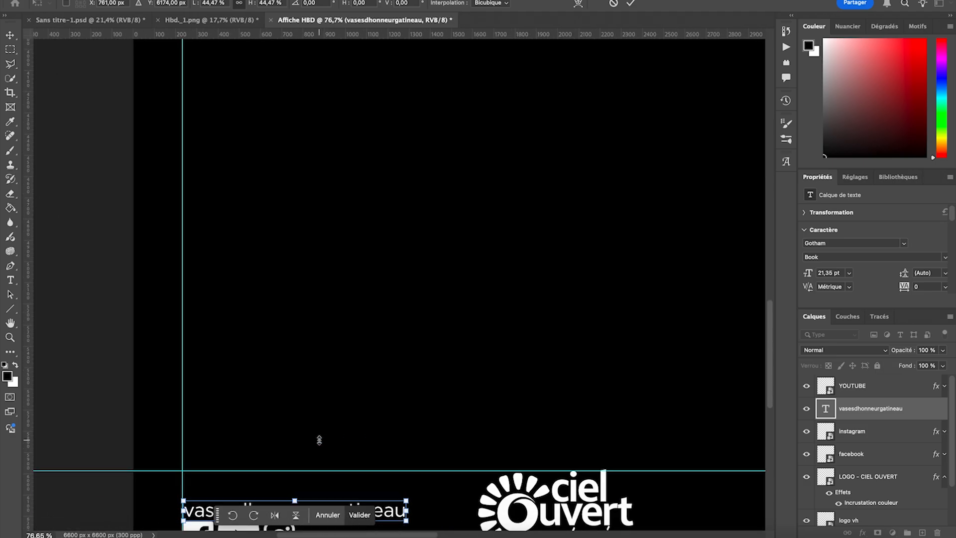
scroll(320, 440, "down", 5)
scroll(229, 215, "up", 5)
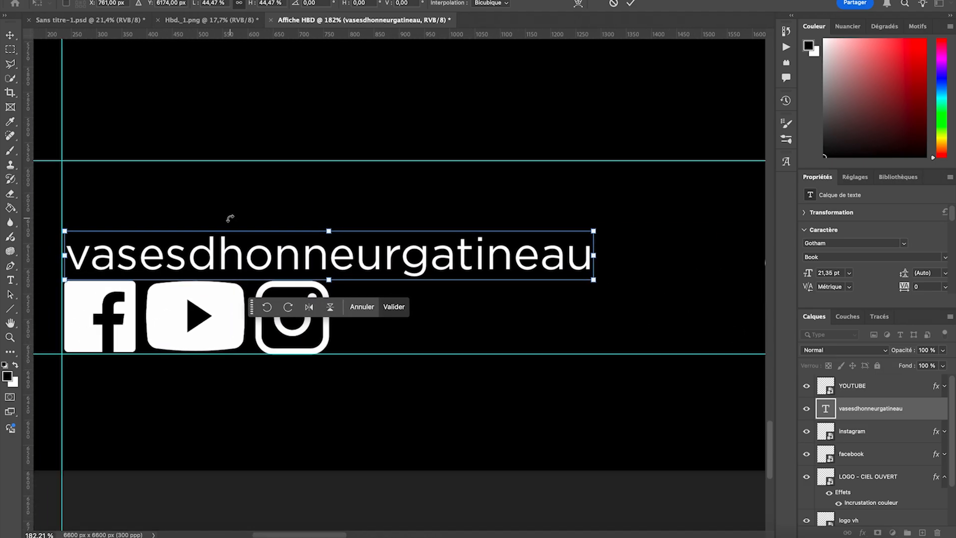
left_click_drag(172, 252, 169, 255)
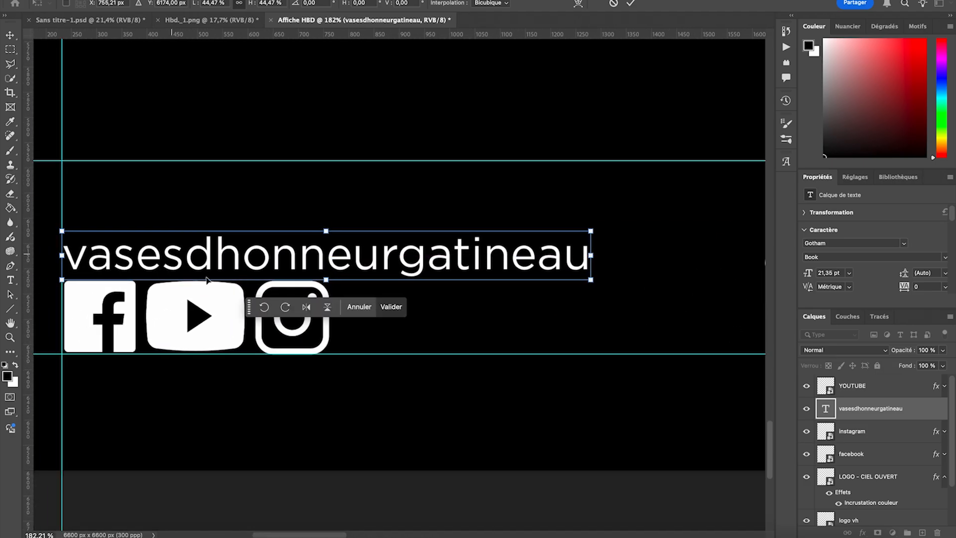
left_click(390, 307)
- Remove all the margin guides from the poster and leave no layer selected
scroll(378, 183, "down", 8)
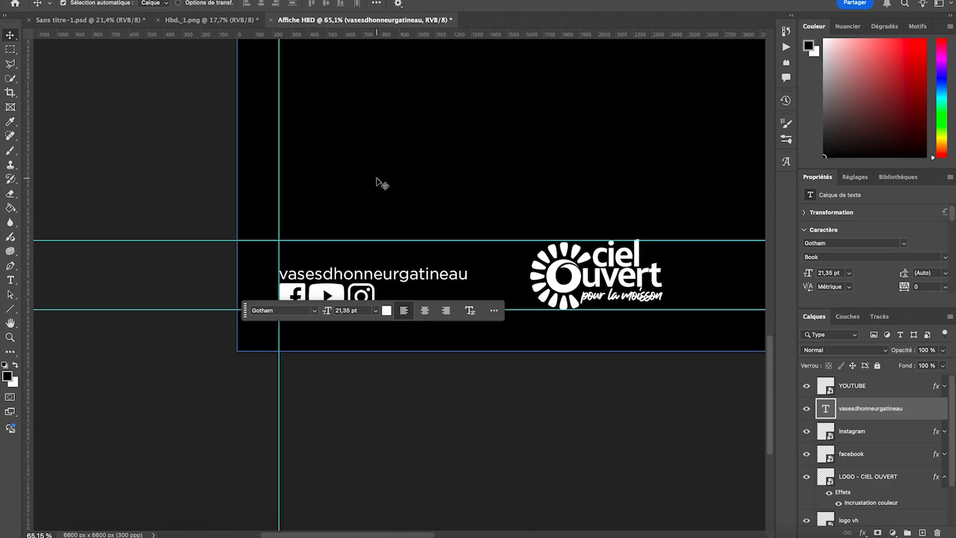
scroll(378, 184, "down", 5)
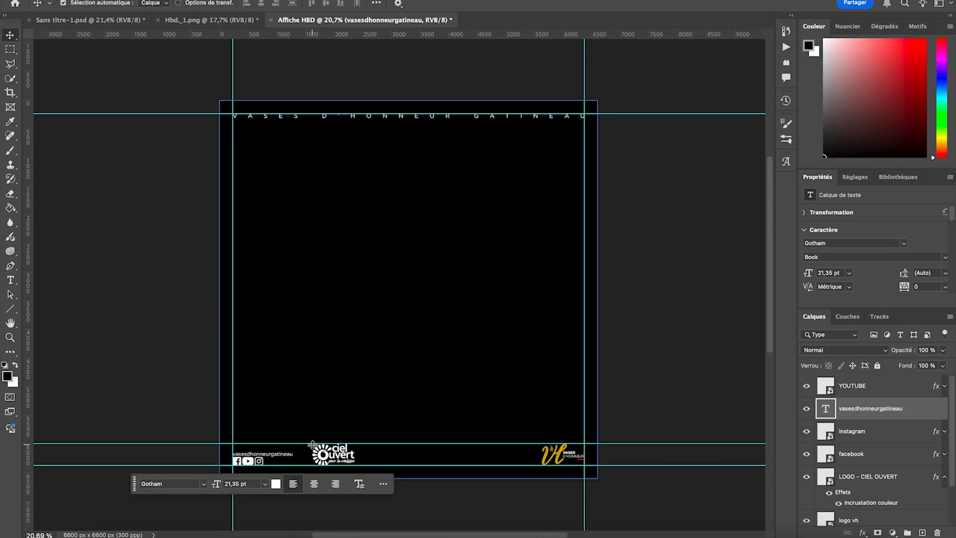
left_click_drag(312, 444, 219, 33)
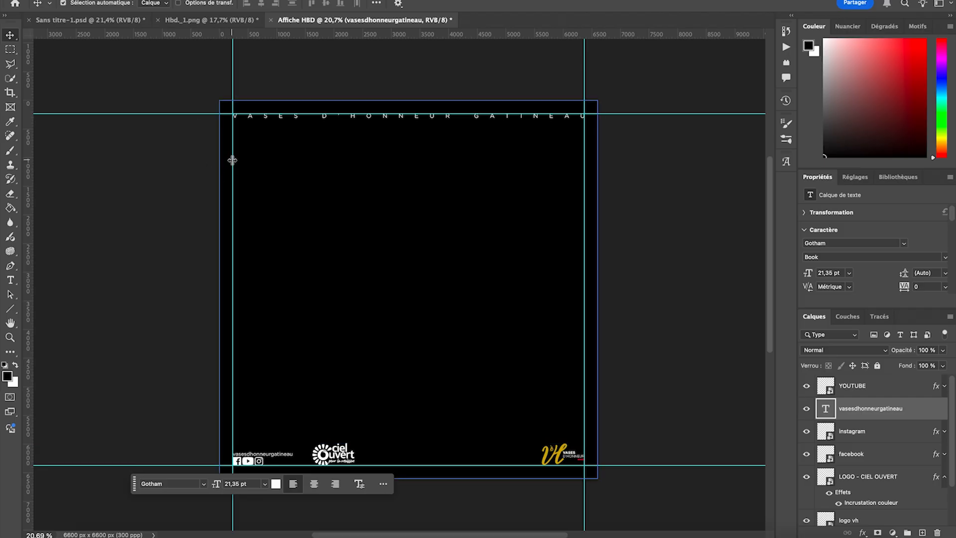
left_click_drag(3, 169, 3, 169)
left_click_drag(177, 113, 299, 33)
left_click_drag(582, 74, 891, 73)
left_click_drag(404, 465, 404, 535)
scroll(676, 251, "down", 3)
left_click(675, 251)
scroll(675, 251, "up", 2)
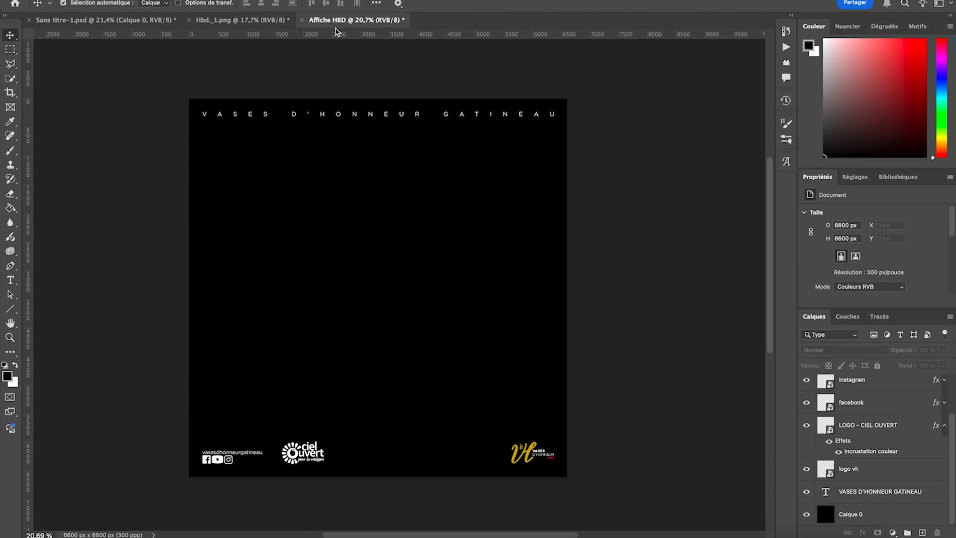
left_click(353, 186)
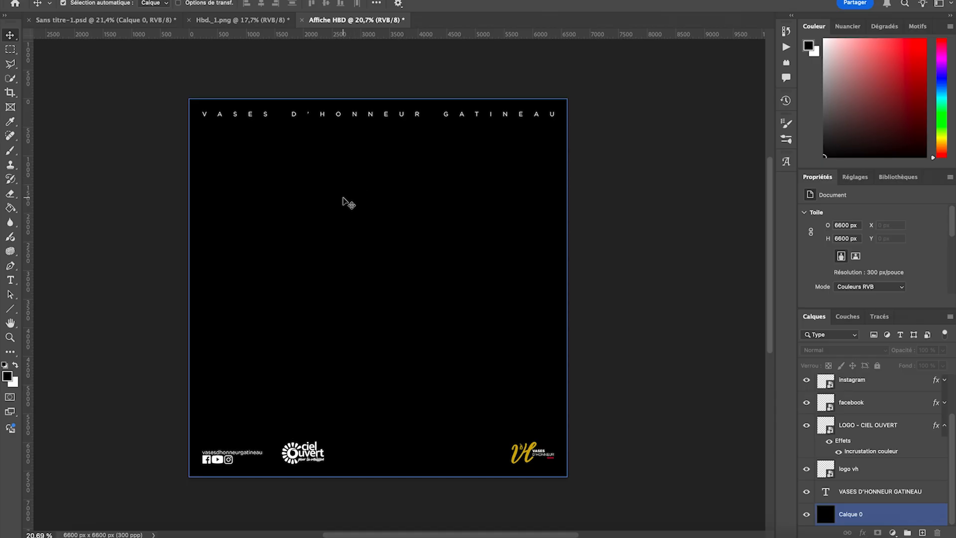
left_click(145, 399)
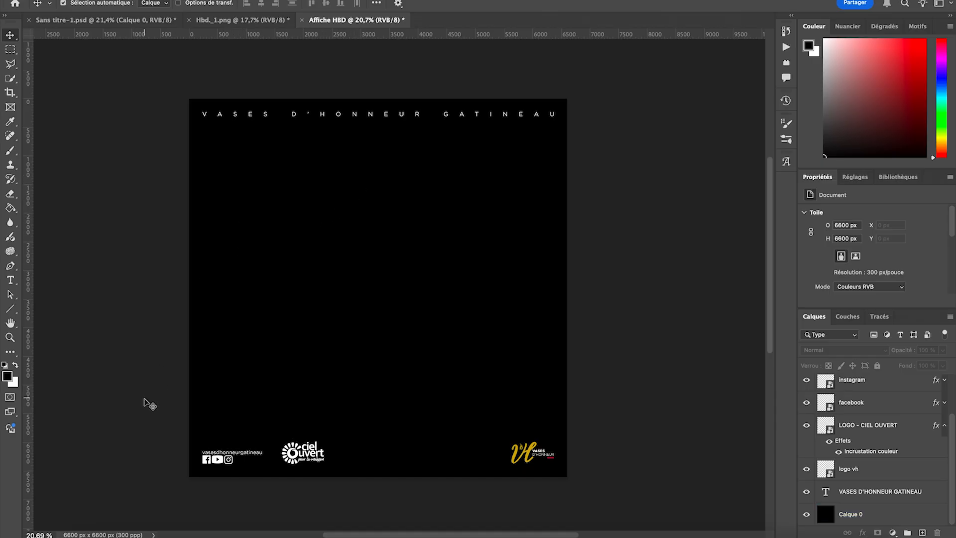
- Place the window image 20250804_17…bmpcmw.png from the Excercice 3 folder into the poster
left_click(76, 534)
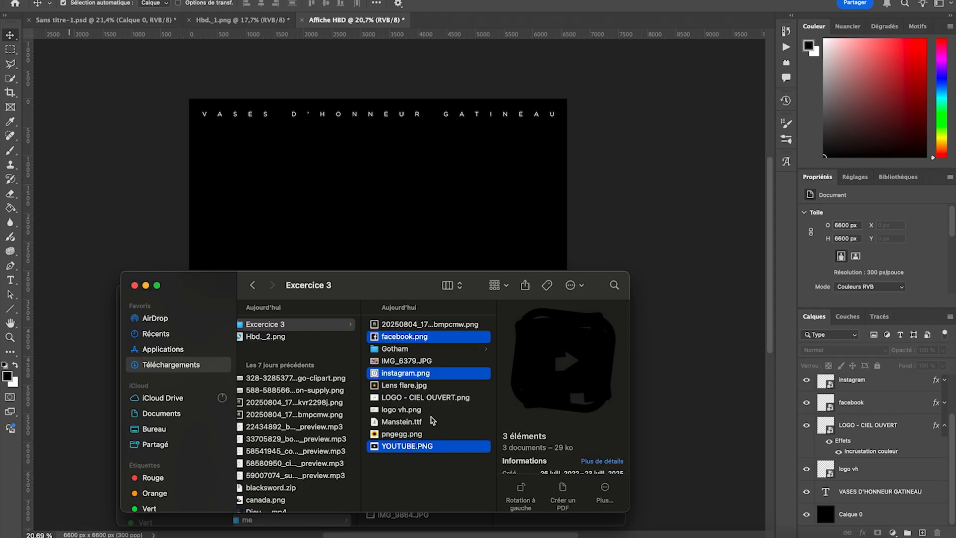
left_click(417, 423)
left_click(408, 326)
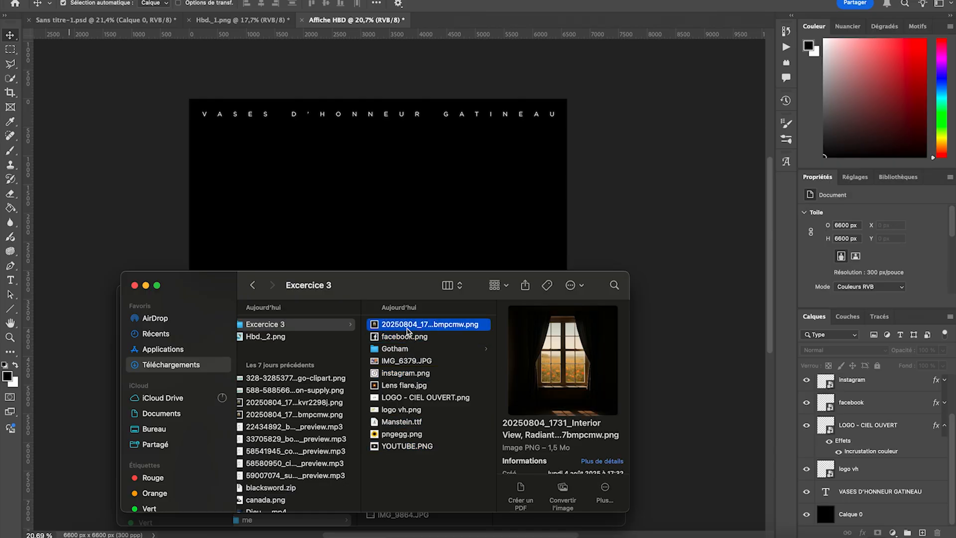
left_click_drag(402, 328, 387, 226)
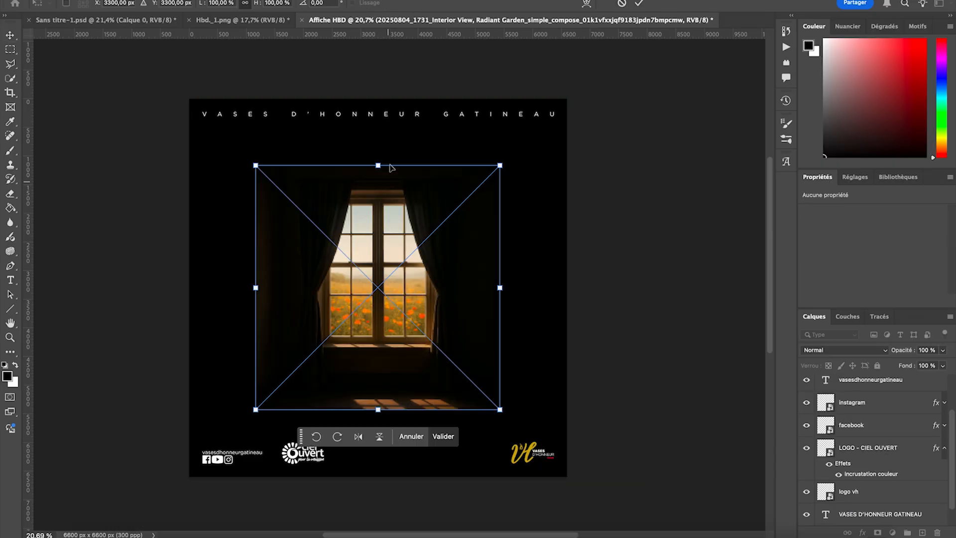
- Scale the placed window image to 227.15%, keeping it horizontally centred over the whole poster, and commit the transformation
left_click_drag(378, 166, 378, 99)
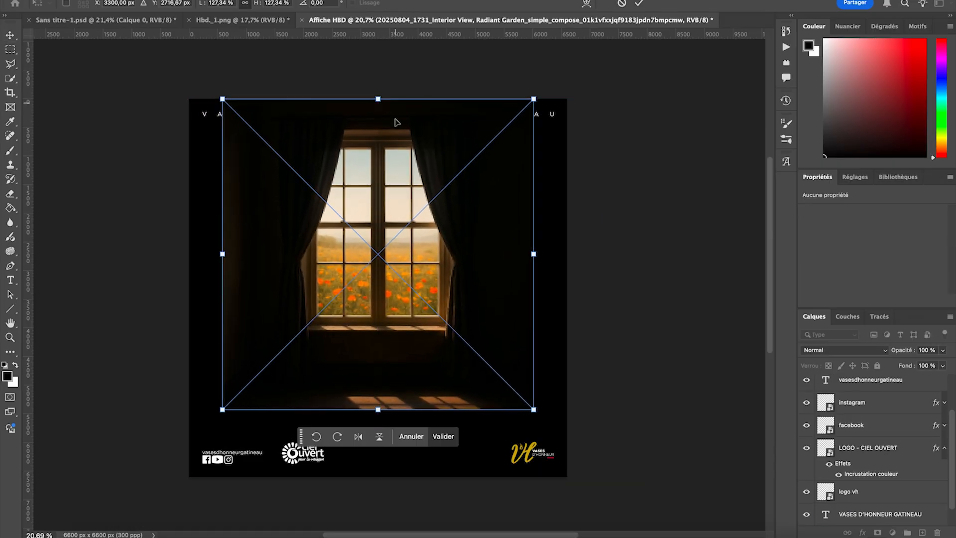
left_click_drag(375, 405, 420, 401)
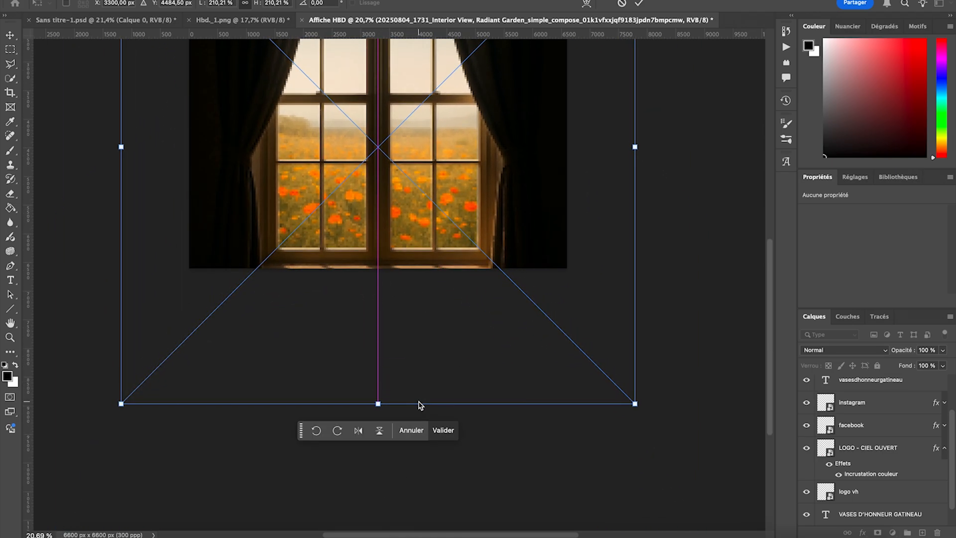
scroll(423, 314, "up", 5)
left_click_drag(378, 138, 383, 99)
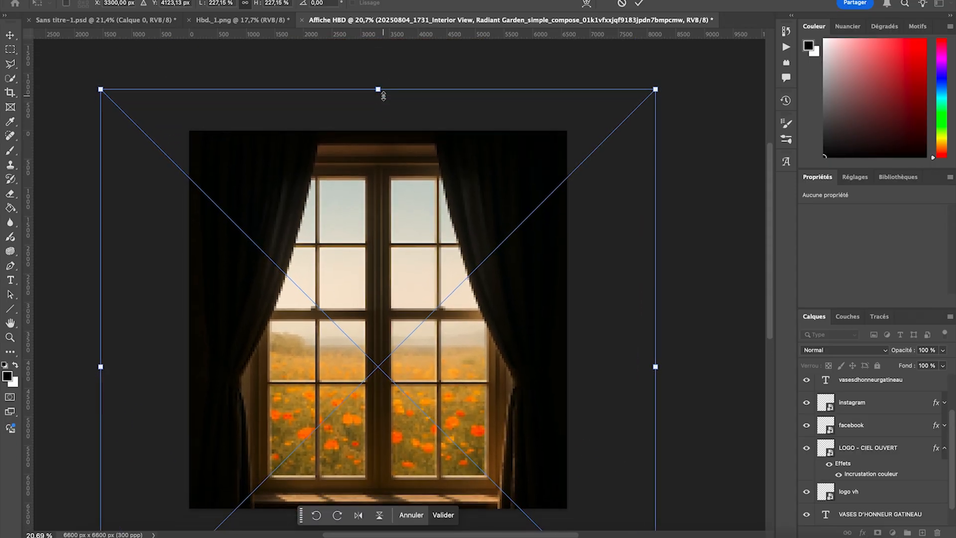
scroll(408, 345, "down", 4)
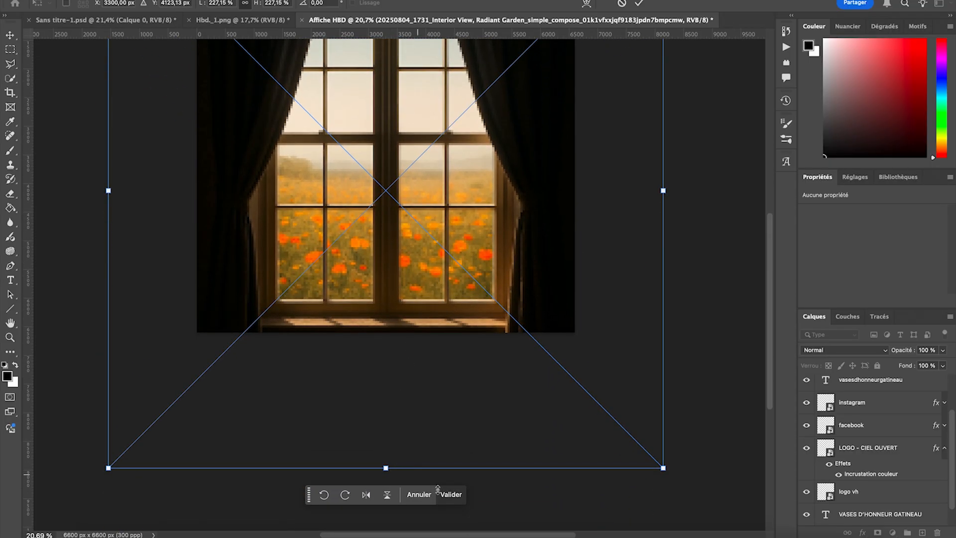
left_click(452, 494)
- Move the window image layer directly above Calque 0, beneath the header text and logos, and leave no layer selected
scroll(872, 448, "up", 2)
left_click_drag(874, 386, 828, 500)
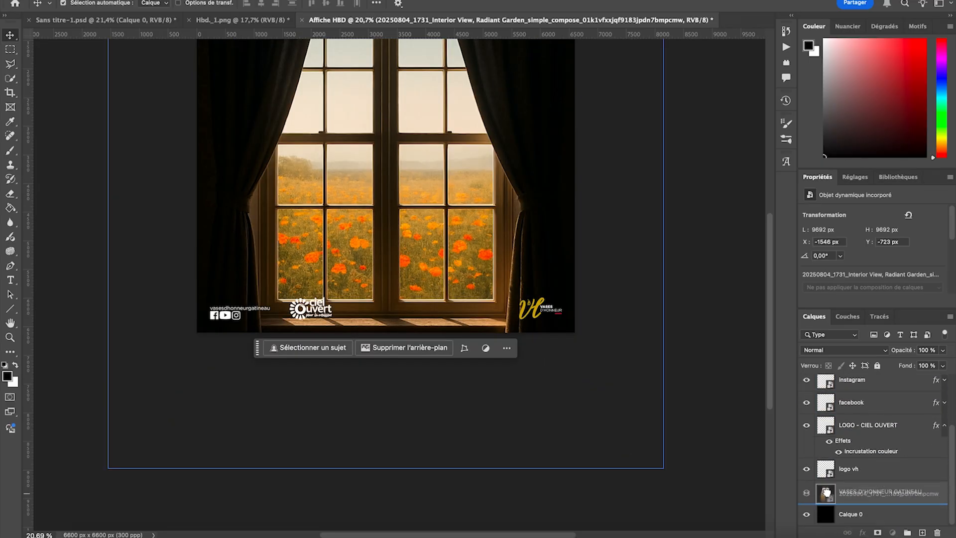
scroll(633, 320, "down", 2)
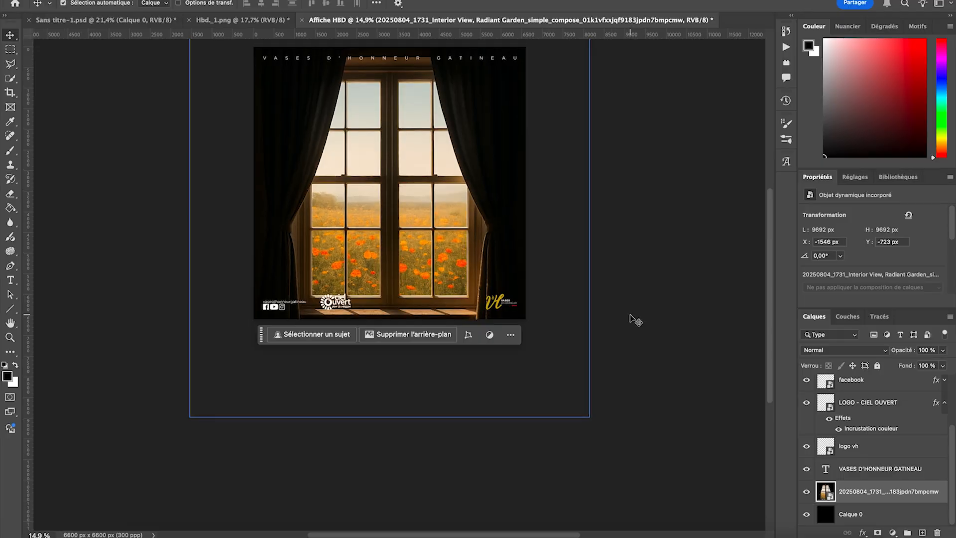
left_click(150, 190)
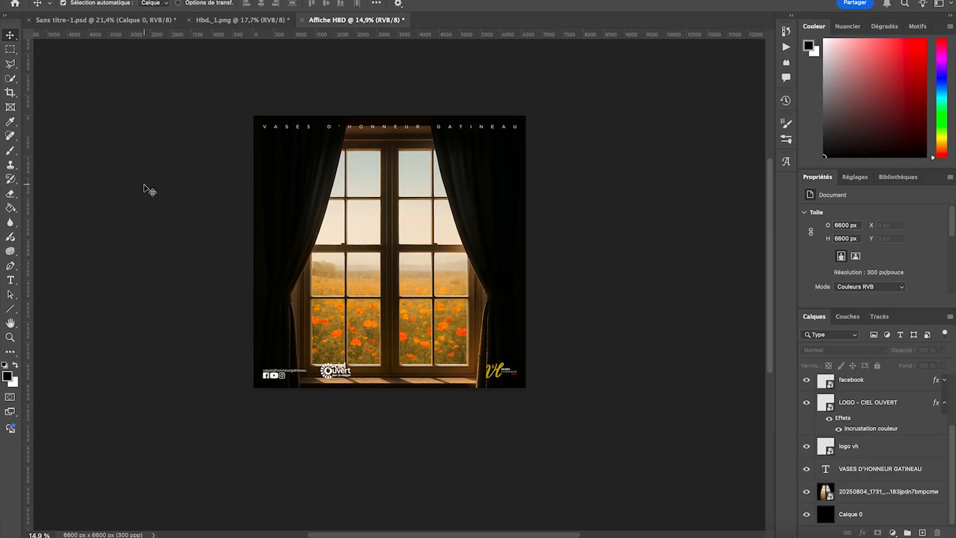
- Add a layer mask to the window image layer
scroll(493, 213, "up", 2)
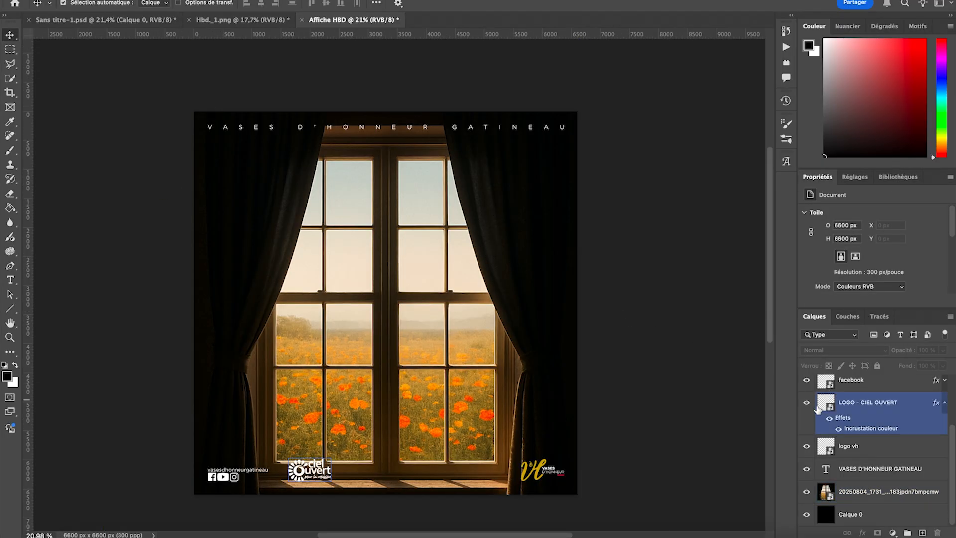
left_click(845, 498)
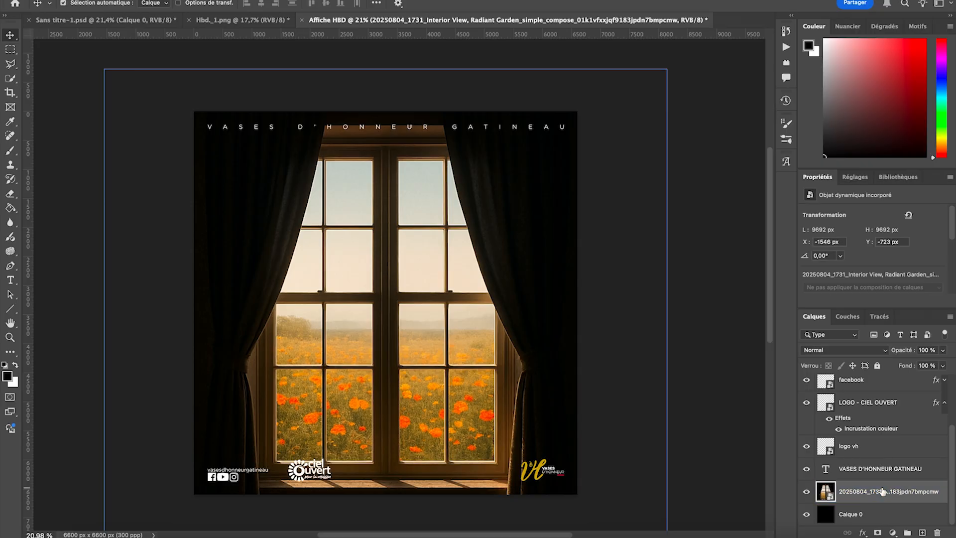
left_click(877, 532)
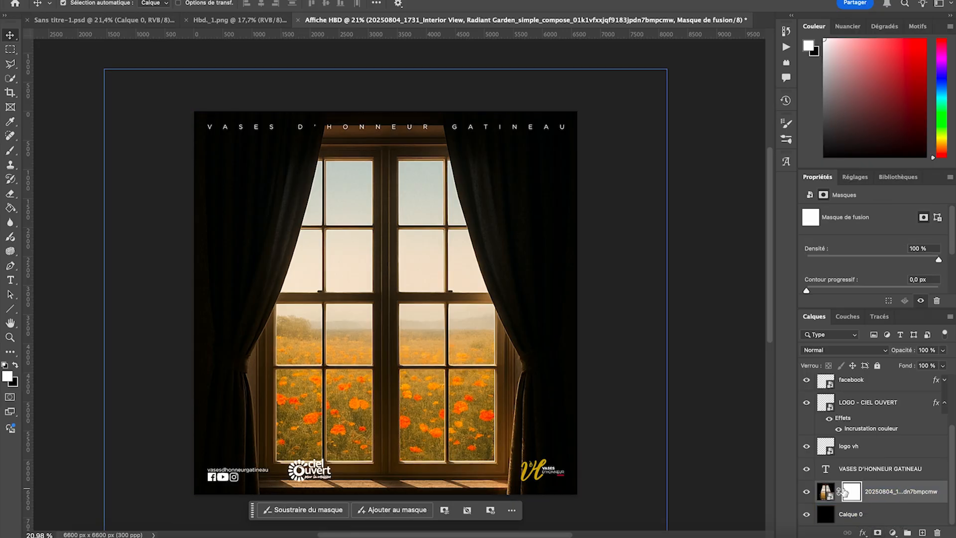
- Set up the Eraser with the soft round brush Arrondi flou at 2842 px and 0% hardness
scroll(313, 264, "down", 1)
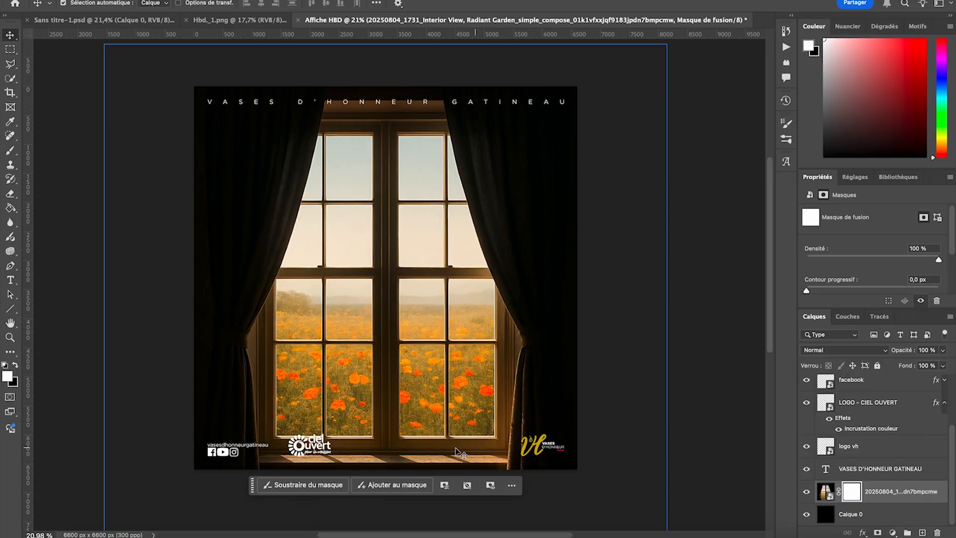
scroll(181, 324, "down", 2)
key("super+semicolon")
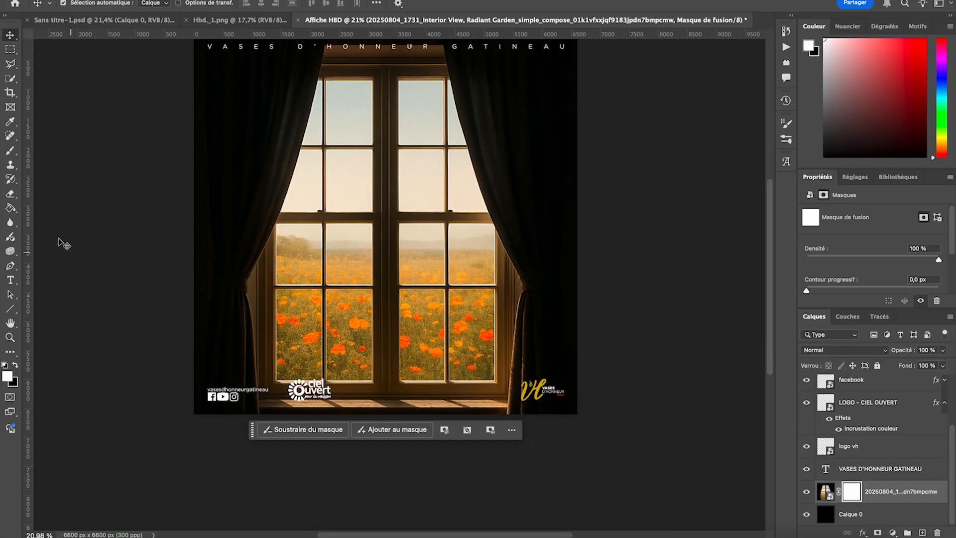
left_click(9, 195)
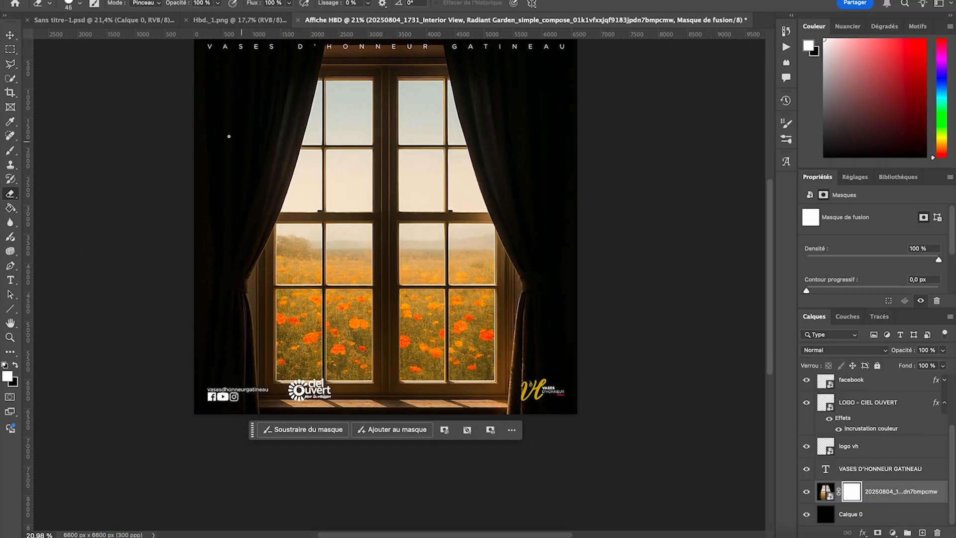
left_click(72, 4)
left_click_drag(105, 38, 141, 39)
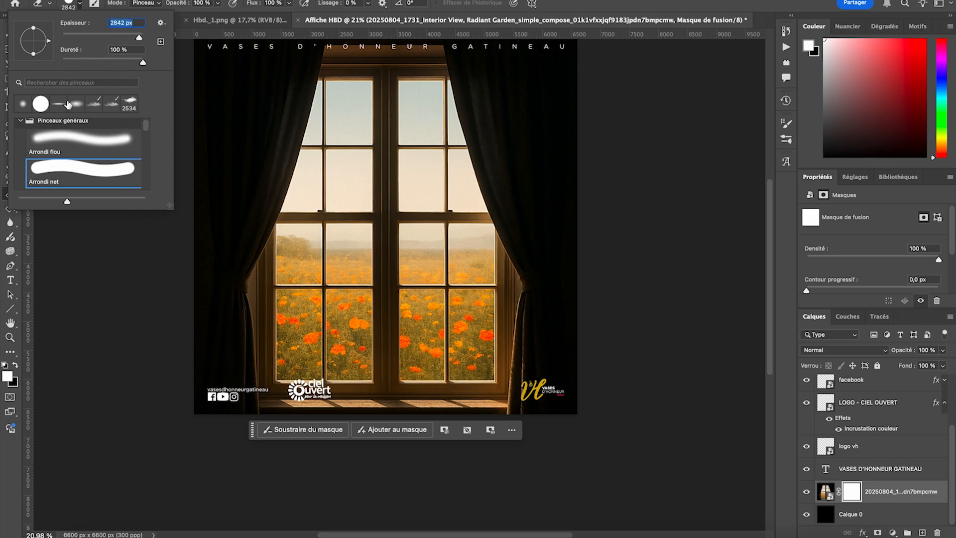
left_click(70, 137)
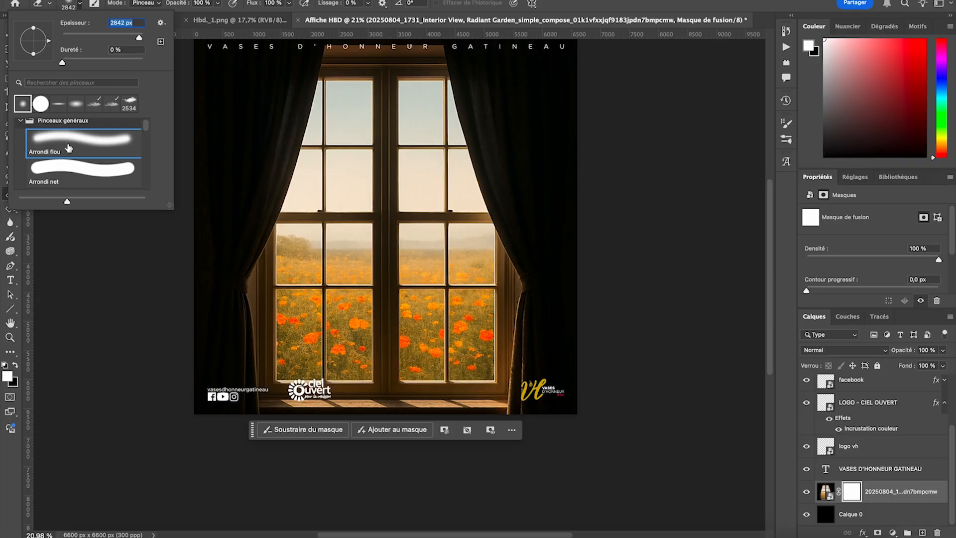
- Erase on the layer mask along the poster's bottom edge to fade the window image into black behind the footer
scroll(378, 399, "down", 3)
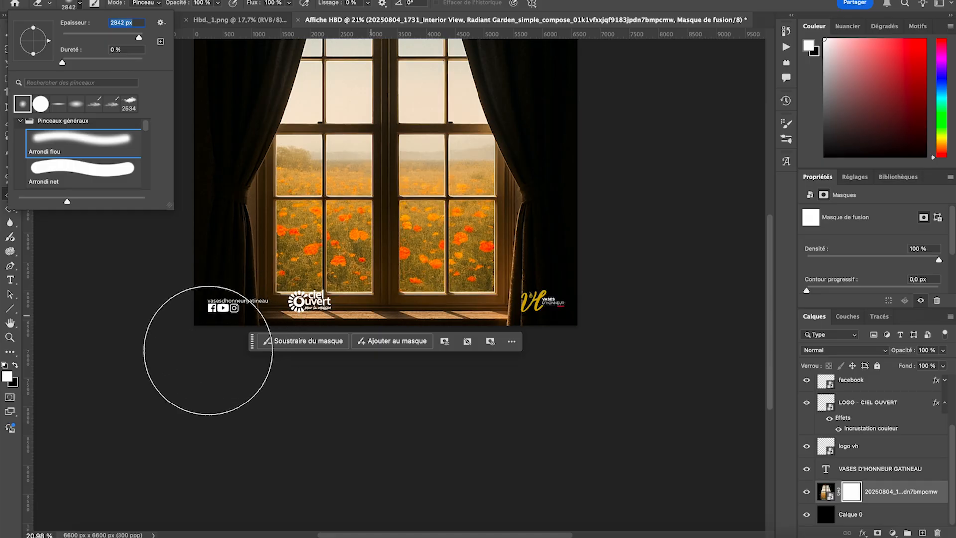
mouse_move(205, 357)
left_mouse_down()
mouse_move(422, 363)
mouse_move(307, 372)
mouse_move(602, 370)
mouse_move(477, 382)
mouse_move(668, 346)
mouse_move(472, 376)
mouse_move(644, 368)
mouse_move(409, 374)
mouse_move(221, 358)
mouse_move(170, 337)
mouse_move(273, 355)
mouse_move(425, 351)
mouse_move(602, 317)
mouse_move(361, 358)
mouse_move(201, 364)
mouse_move(131, 338)
mouse_move(169, 341)
left_mouse_up()
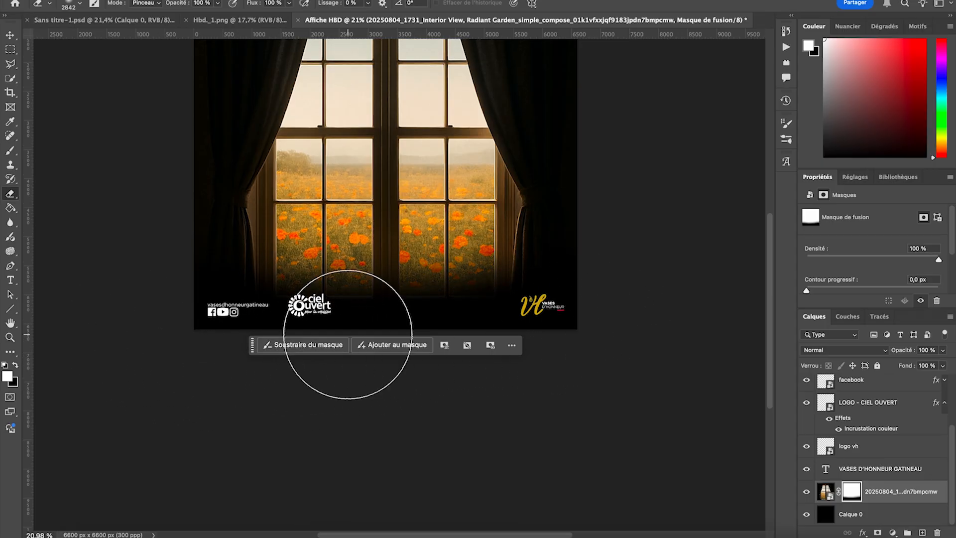
scroll(384, 293, "up", 5)
scroll(398, 259, "up", 1)
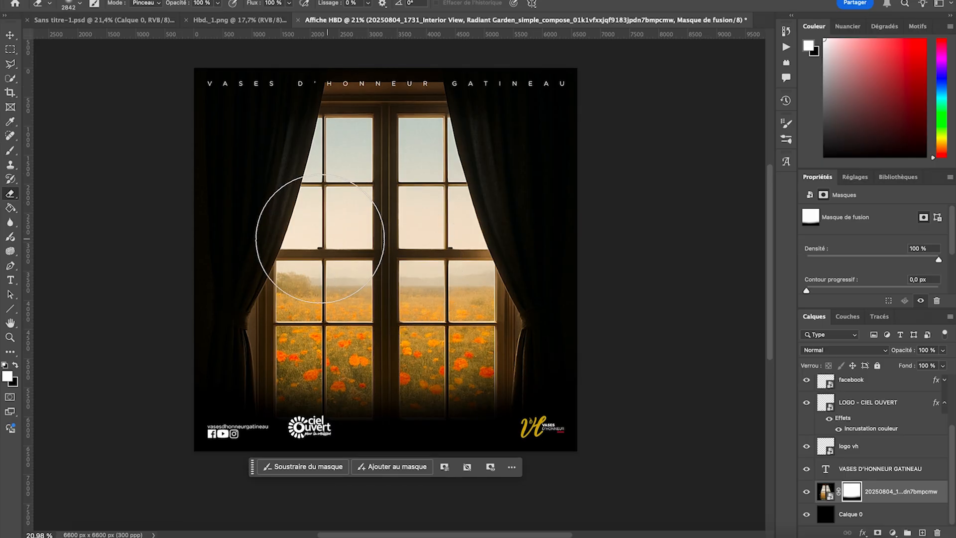
left_click(12, 38)
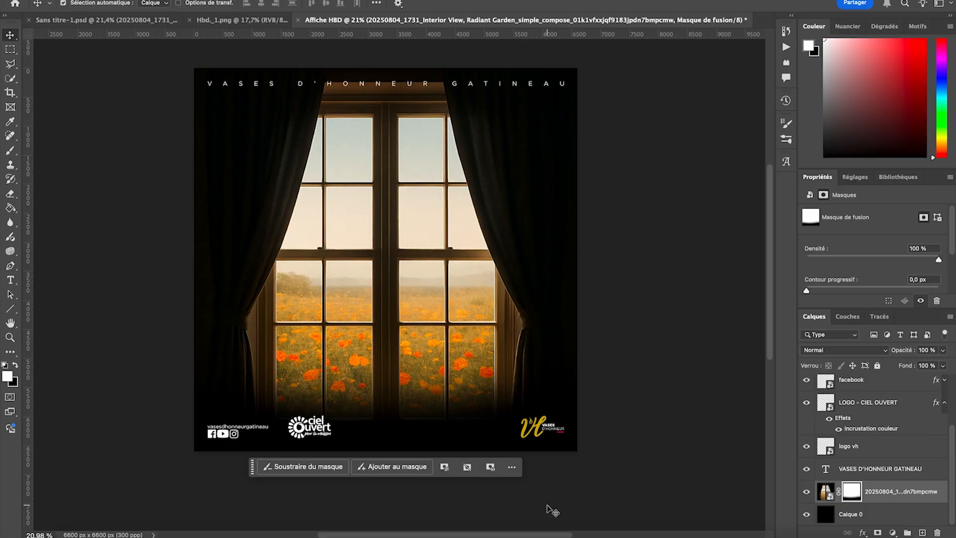
- Apply the Ajout de bruit filter to the window image with a 33.03% quantity and Uniforme distribution
left_click(826, 491)
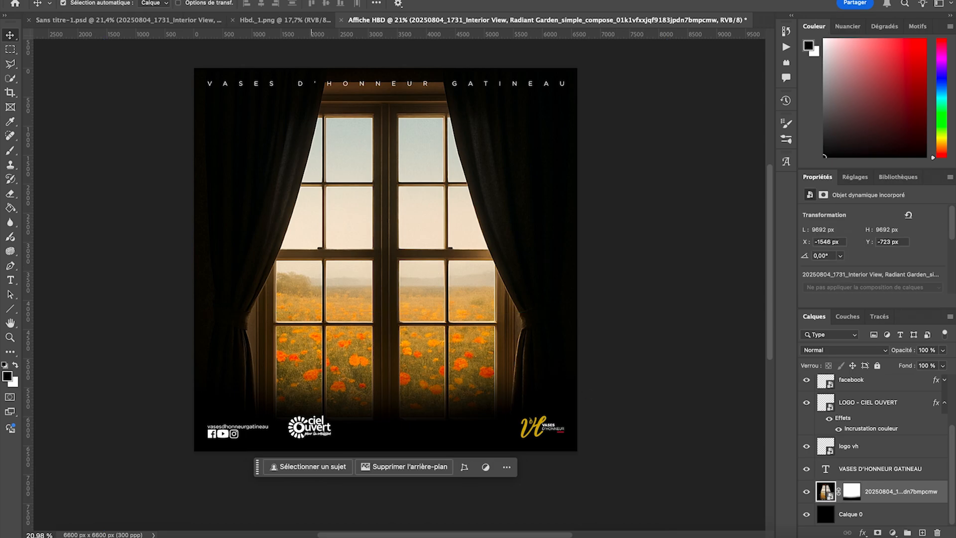
left_click(311, 1)
mouse_move(312, 155)
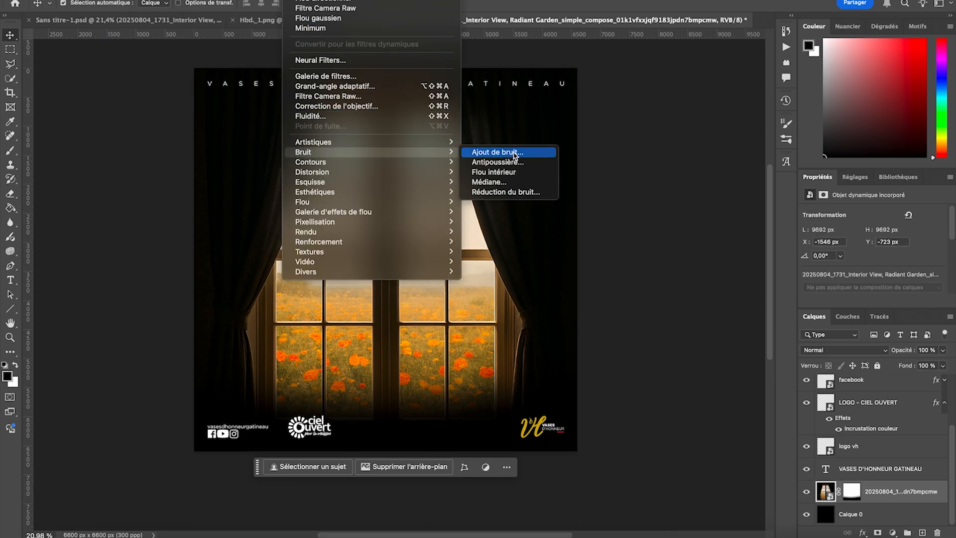
left_click(495, 153)
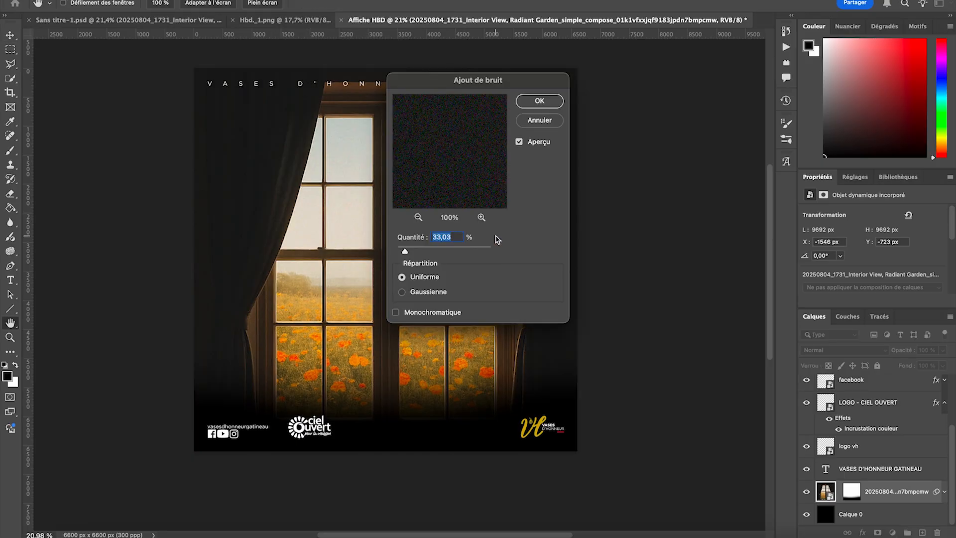
left_click(542, 103)
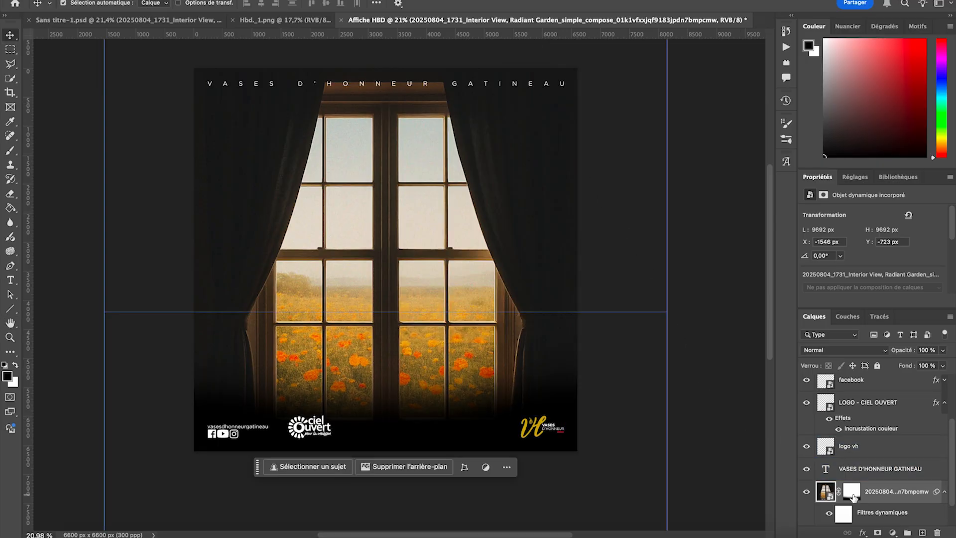
- Apply the Flou directionnel filter to the window image with a 0° angle and a 287 px distance
left_click(299, 0)
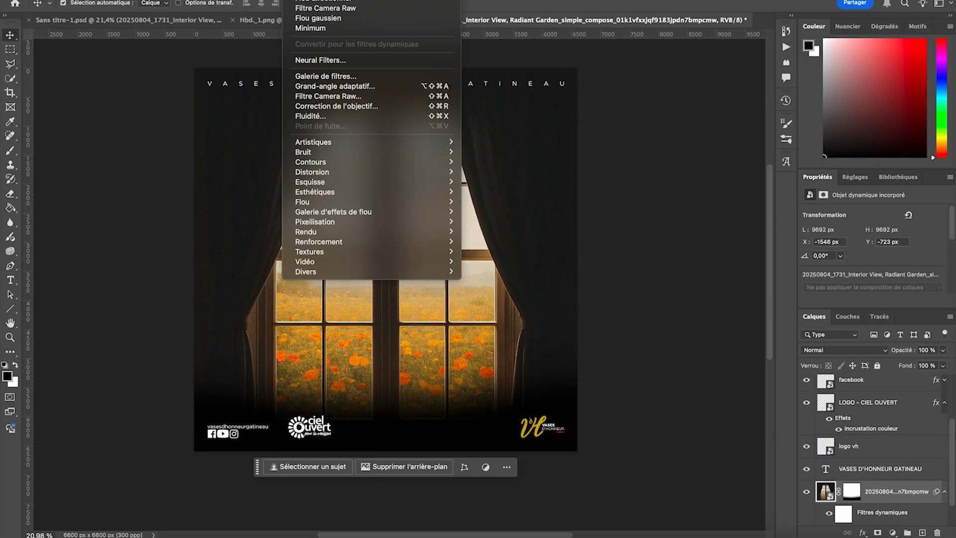
mouse_move(314, 204)
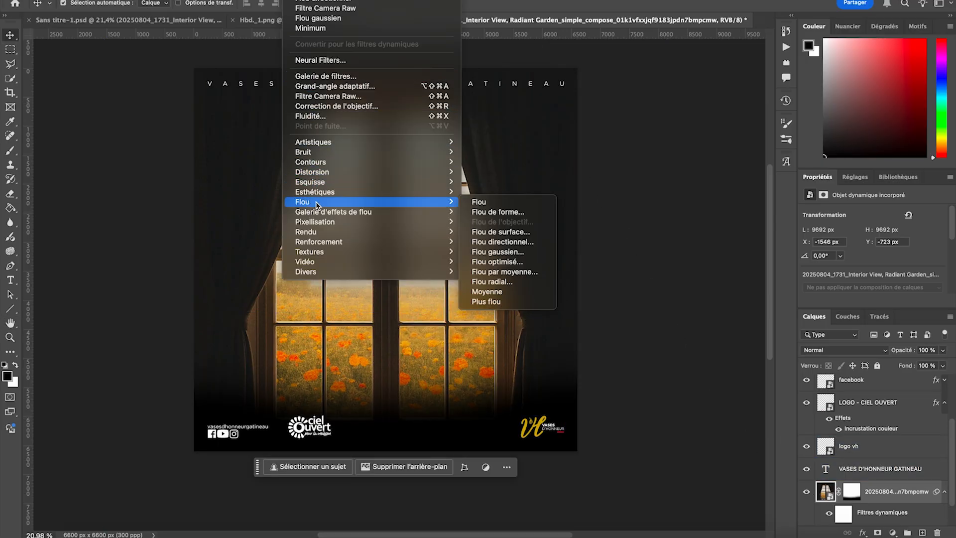
left_click(502, 242)
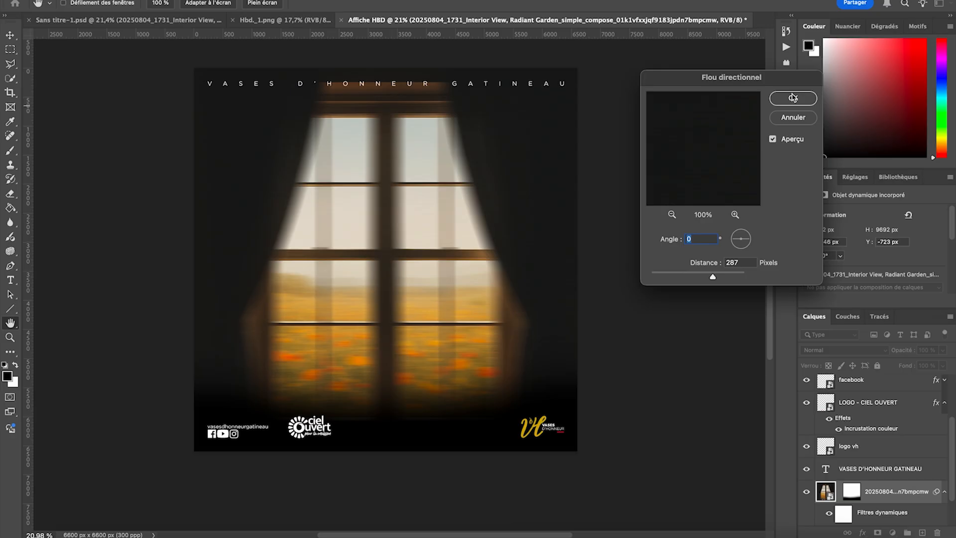
left_click(790, 98)
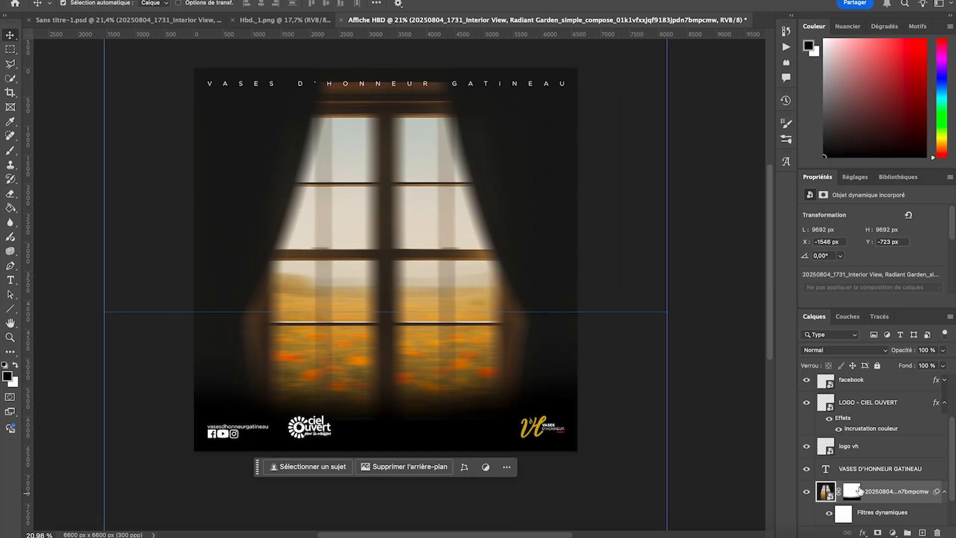
- Erase on the window layer's smart filter mask down the left curtain to remove the blur and noise there
scroll(857, 495, "down", 2)
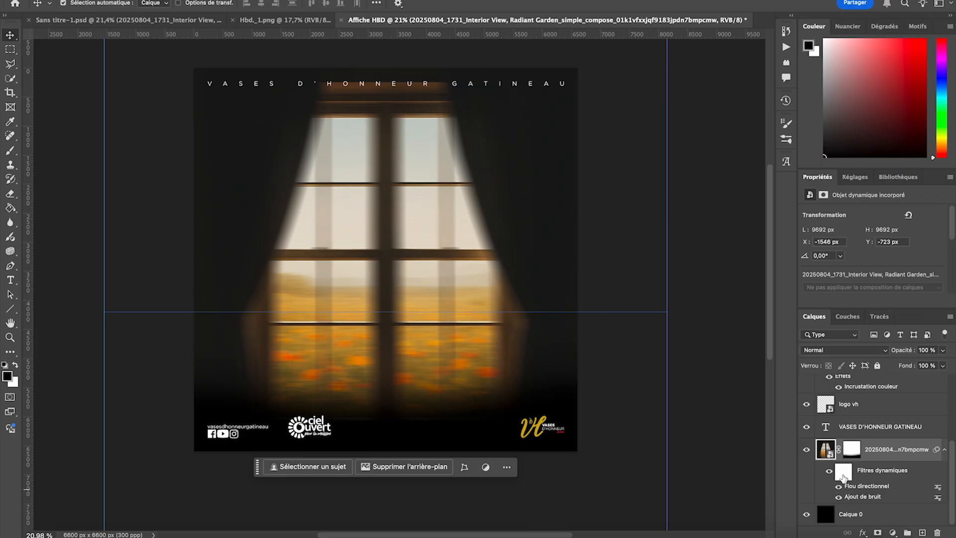
left_click(843, 473)
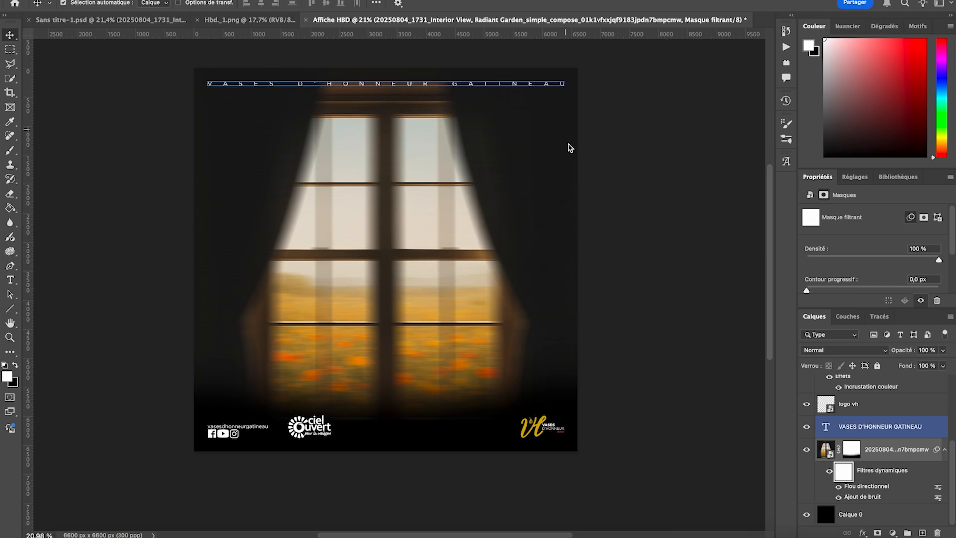
key("super+semicolon")
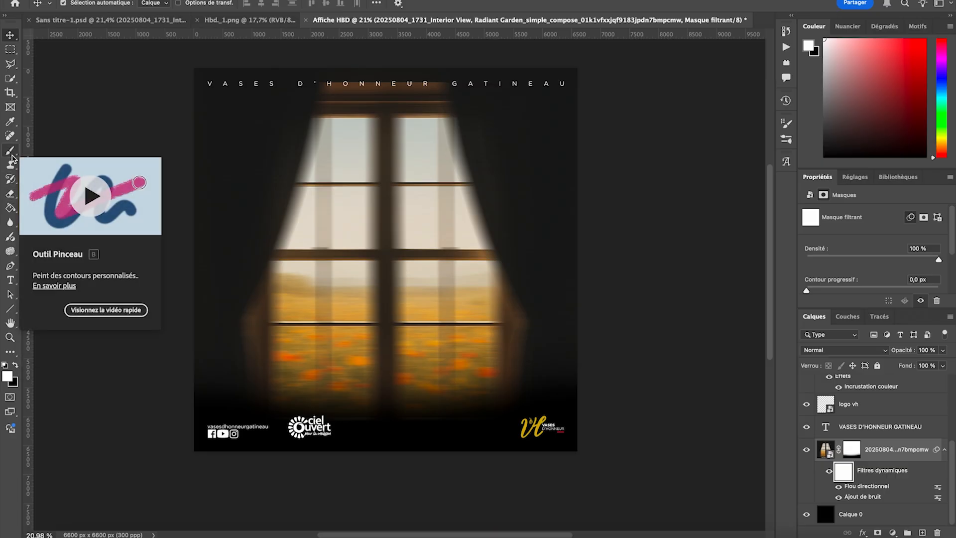
left_click(10, 193)
scroll(184, 152, "left", 3)
scroll(184, 151, "up", 1)
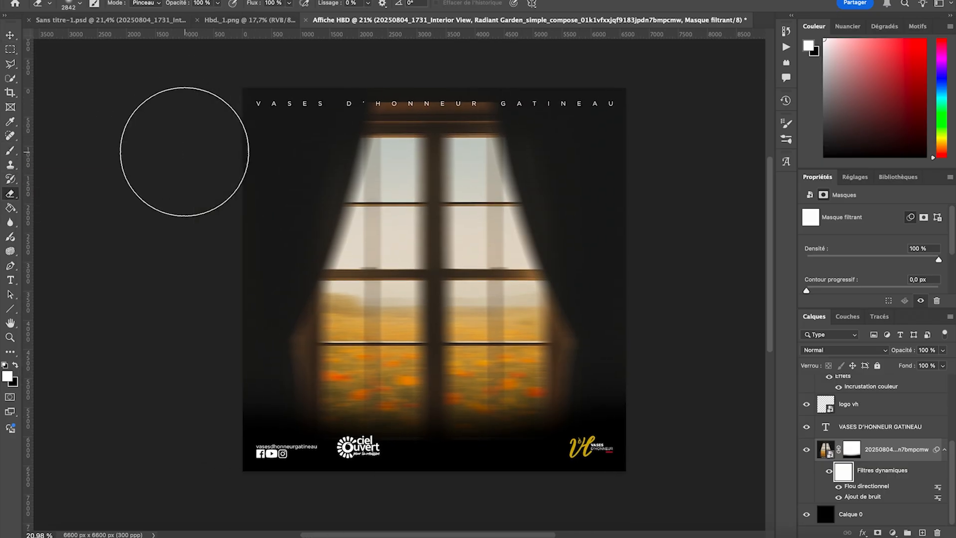
mouse_move(305, 140)
left_mouse_down()
mouse_move(302, 159)
mouse_move(257, 203)
left_mouse_up()
key("super+z")
mouse_move(287, 75)
left_mouse_down()
mouse_move(296, 107)
mouse_move(249, 225)
mouse_move(208, 375)
mouse_move(212, 364)
mouse_move(225, 477)
left_mouse_up()
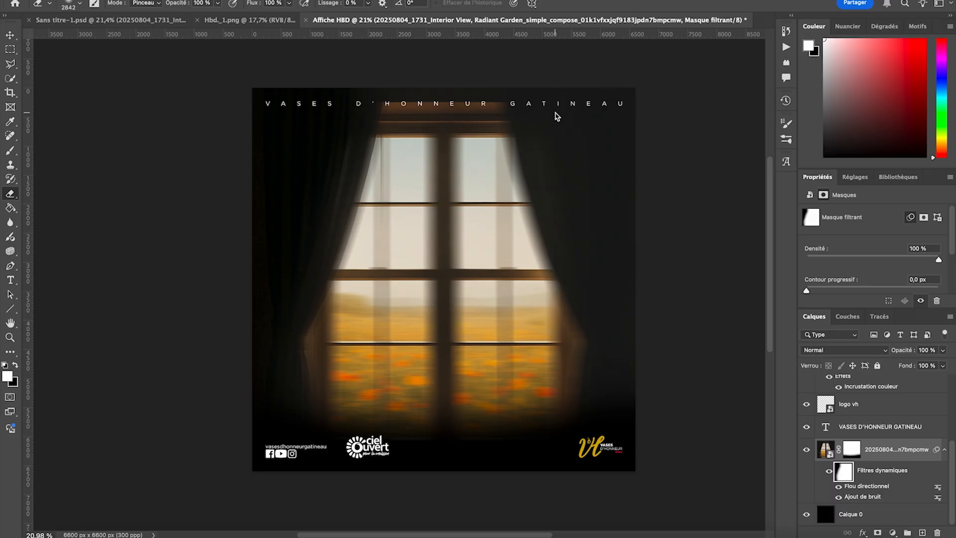
- Erase on the smart filter mask down the right curtain and the lower left curtain to remove the blur and noise there
scroll(579, 110, "right", 3)
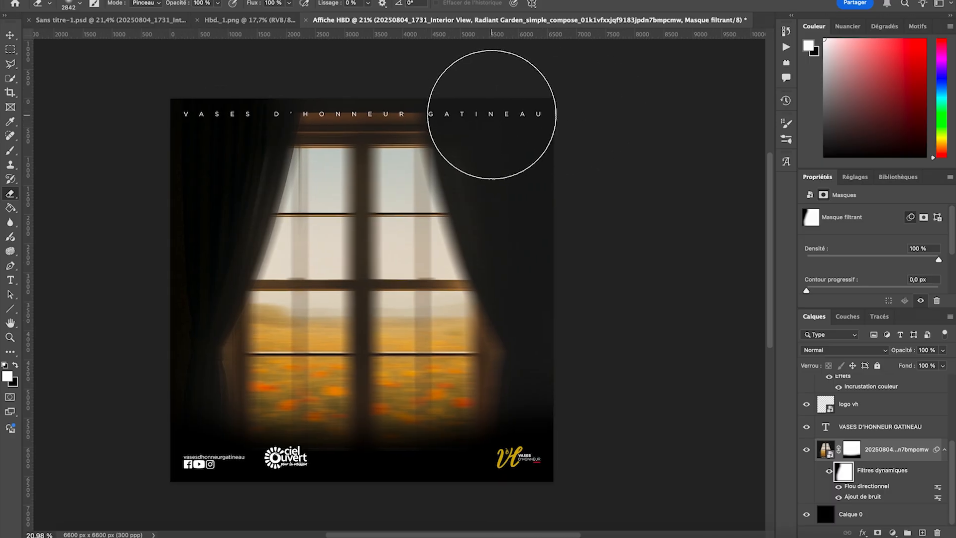
mouse_move(495, 112)
left_mouse_down()
mouse_move(586, 284)
mouse_move(593, 374)
mouse_move(589, 342)
mouse_move(566, 415)
mouse_move(569, 464)
mouse_move(611, 366)
mouse_move(577, 448)
left_mouse_up()
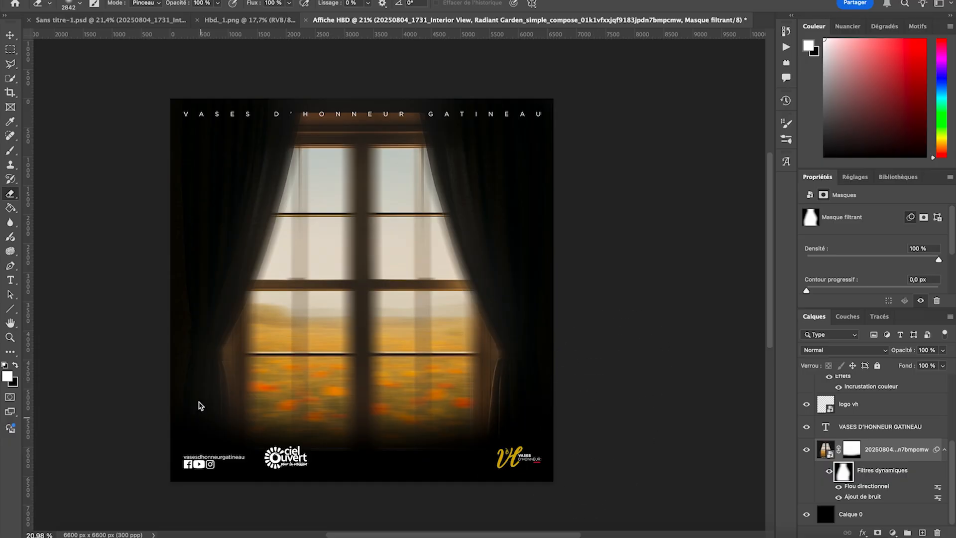
left_click_drag(170, 349, 143, 491)
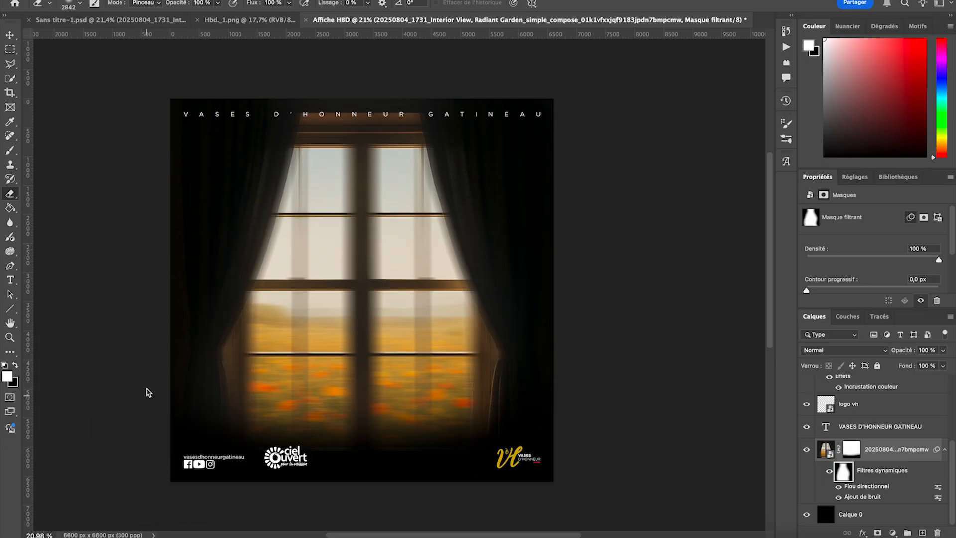
left_click(11, 39)
- Add a Luminosité/Contraste adjustment clipped to the window image, with Luminosité -130 and Contraste 33
scroll(237, 176, "left", 2)
scroll(236, 176, "up", 1)
left_click(403, 300)
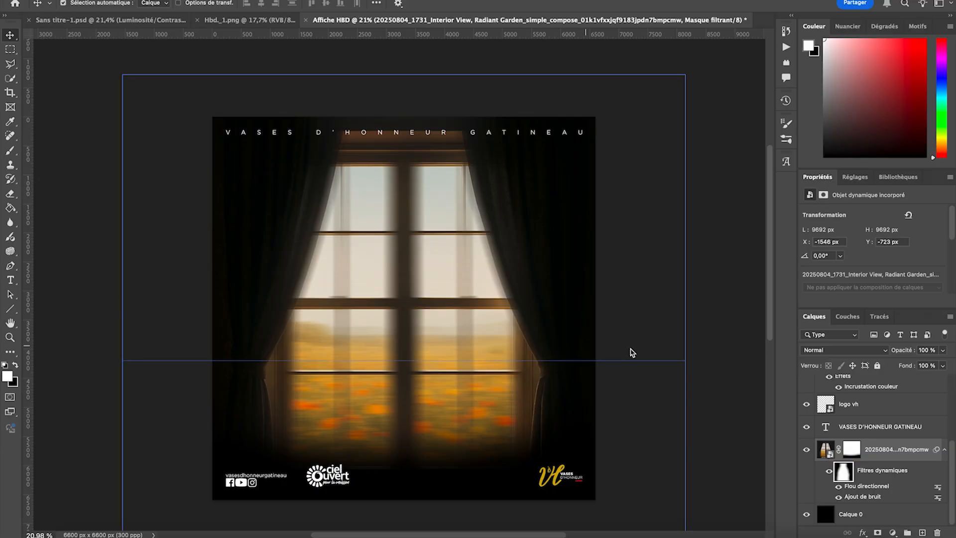
left_click(856, 177)
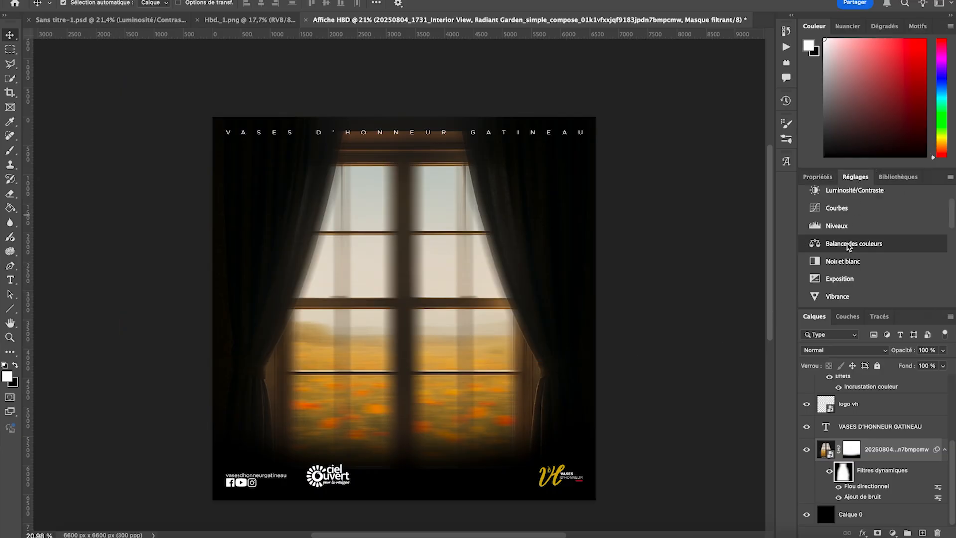
left_click(849, 192)
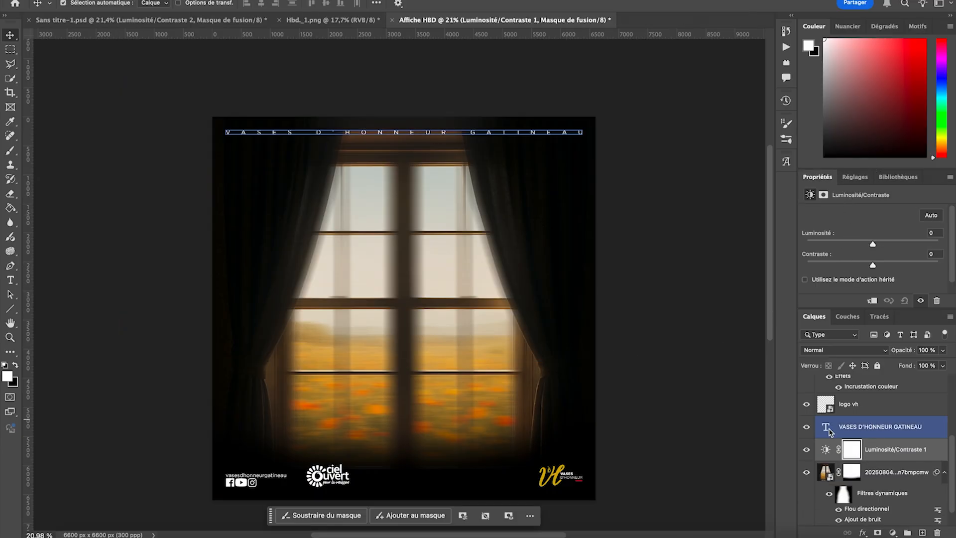
left_click(871, 301)
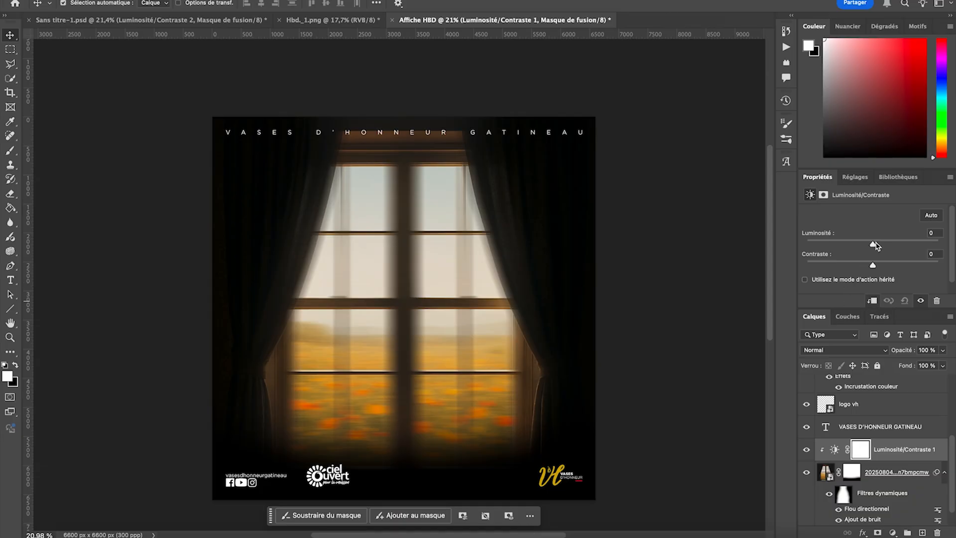
left_click_drag(873, 245, 826, 244)
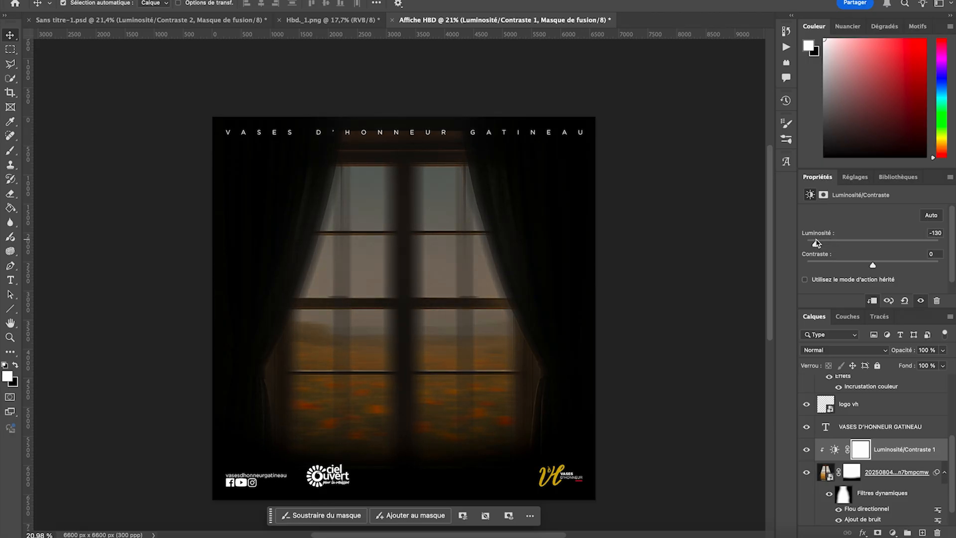
left_click_drag(873, 266, 891, 267)
- Erase on the Luminosité/Contraste mask across the window and curtains, keeping the darkening only along the poster's bottom edge
left_click(863, 452)
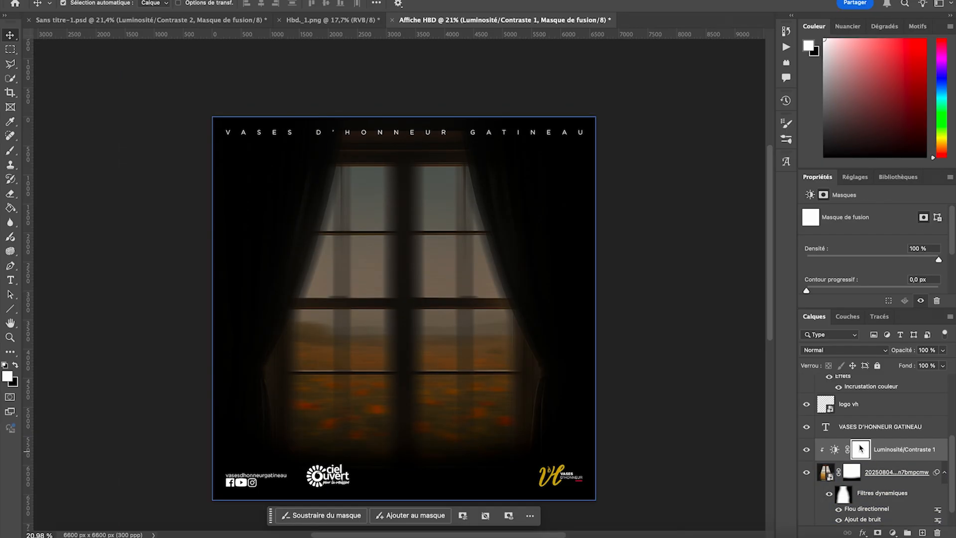
left_click(11, 194)
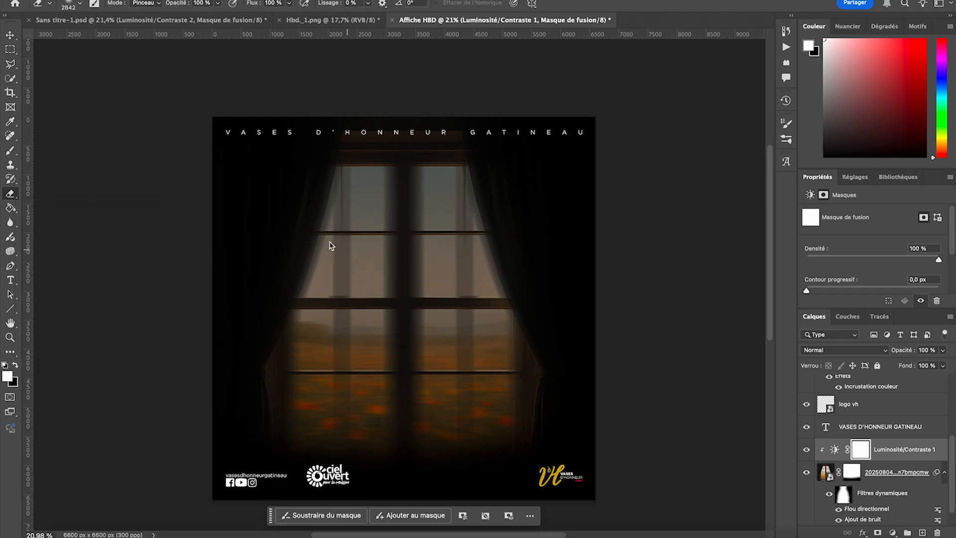
mouse_move(284, 171)
left_mouse_down()
mouse_move(500, 160)
mouse_move(240, 174)
mouse_move(249, 203)
mouse_move(619, 233)
mouse_move(393, 316)
mouse_move(205, 300)
mouse_move(365, 329)
mouse_move(631, 297)
mouse_move(509, 339)
mouse_move(343, 347)
mouse_move(274, 323)
mouse_move(408, 367)
mouse_move(558, 354)
mouse_move(577, 341)
mouse_move(459, 364)
mouse_move(339, 373)
mouse_move(274, 331)
mouse_move(258, 292)
mouse_move(280, 200)
mouse_move(335, 161)
mouse_move(555, 136)
left_mouse_up()
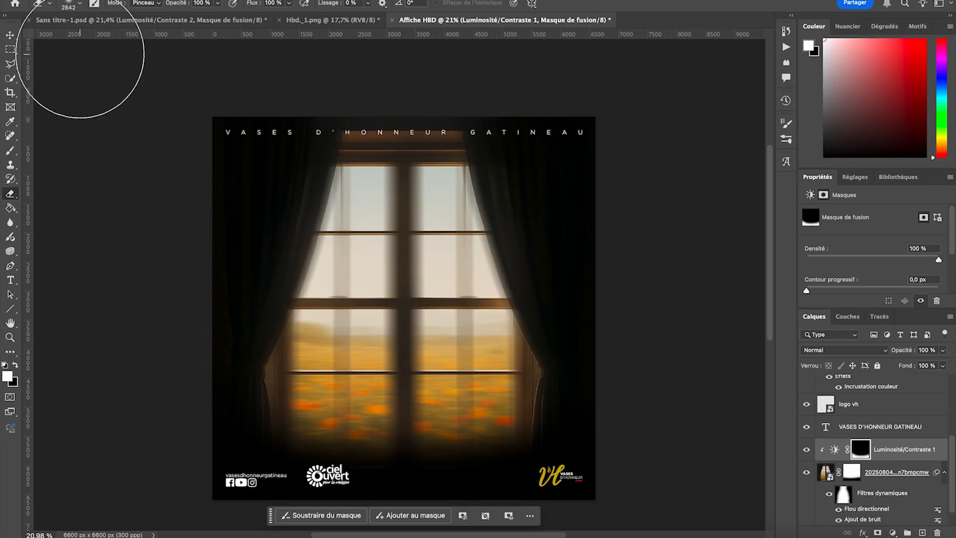
left_click(11, 36)
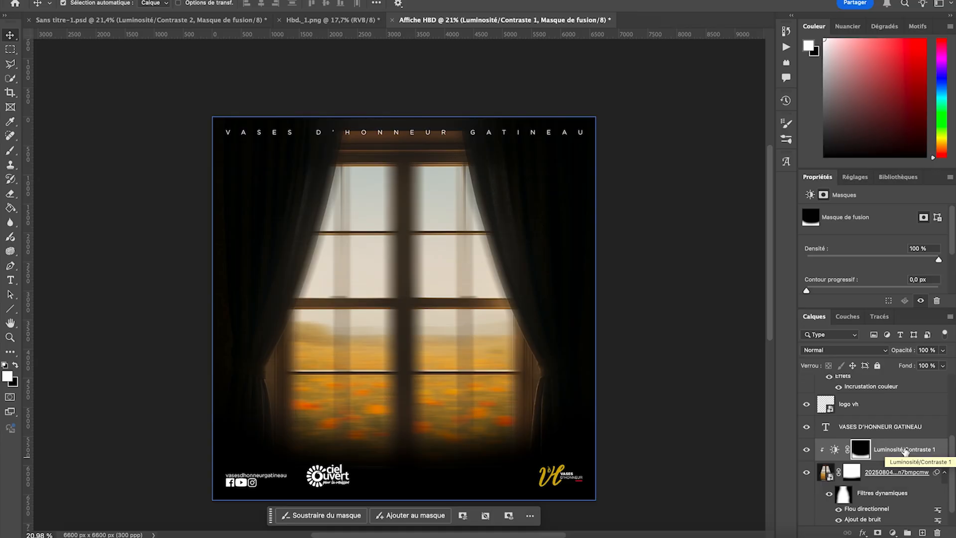
left_click(736, 434)
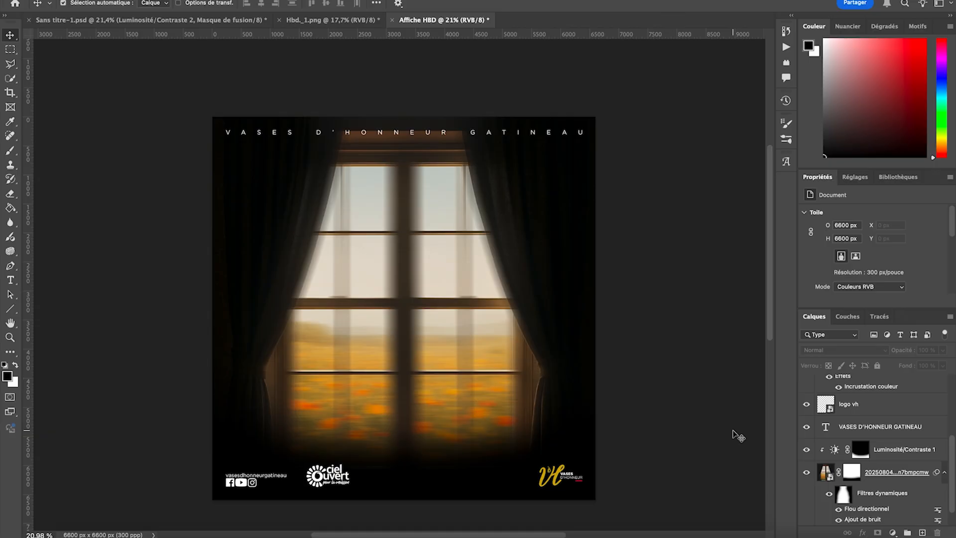
- Add an empty layer above the Luminosité/Contraste adjustment and set the foreground colour to ffa500
scroll(896, 438, "down", 1)
left_click(903, 427)
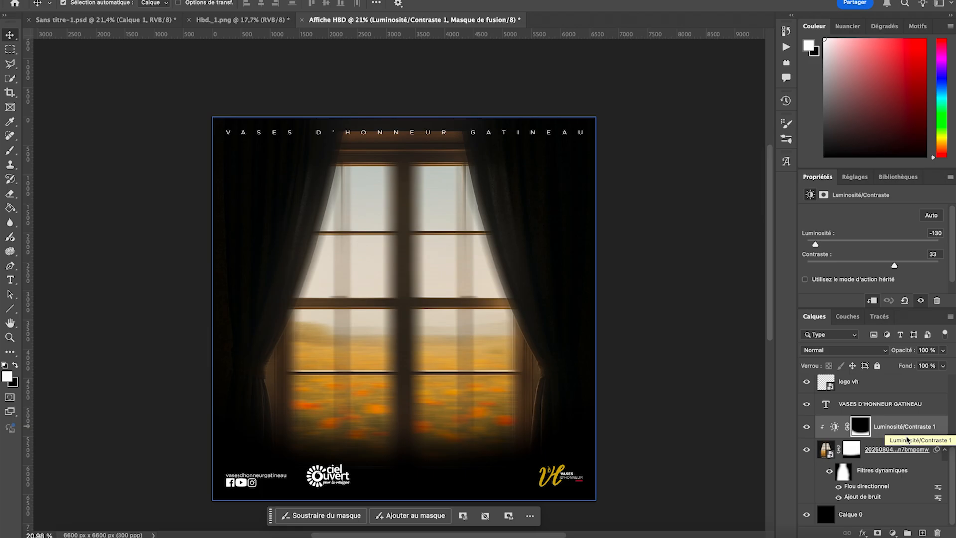
left_click(922, 533)
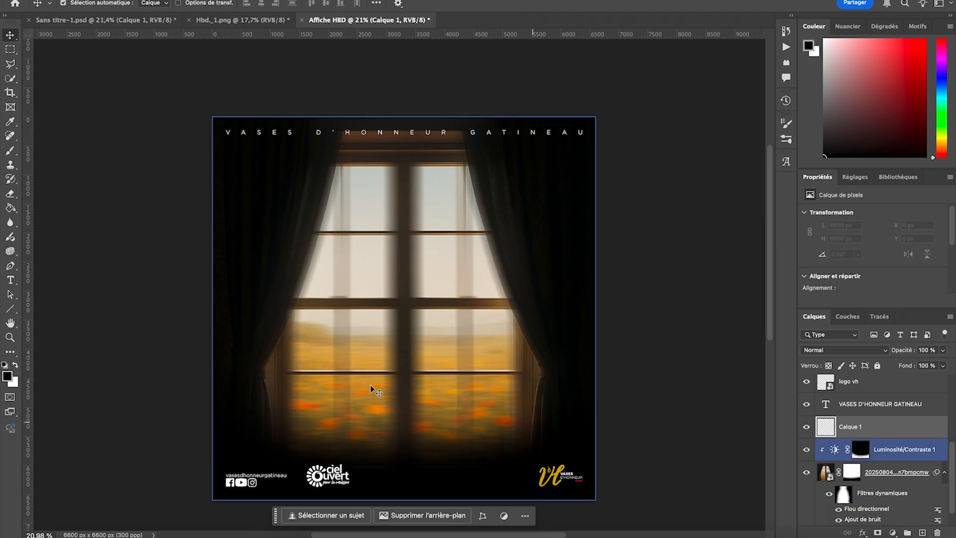
key("x")
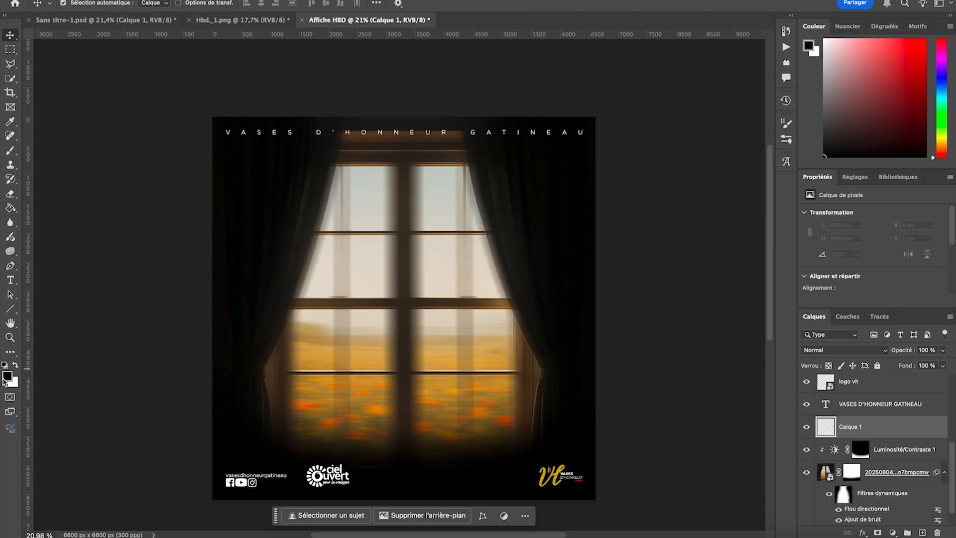
left_click(7, 377)
type("f")
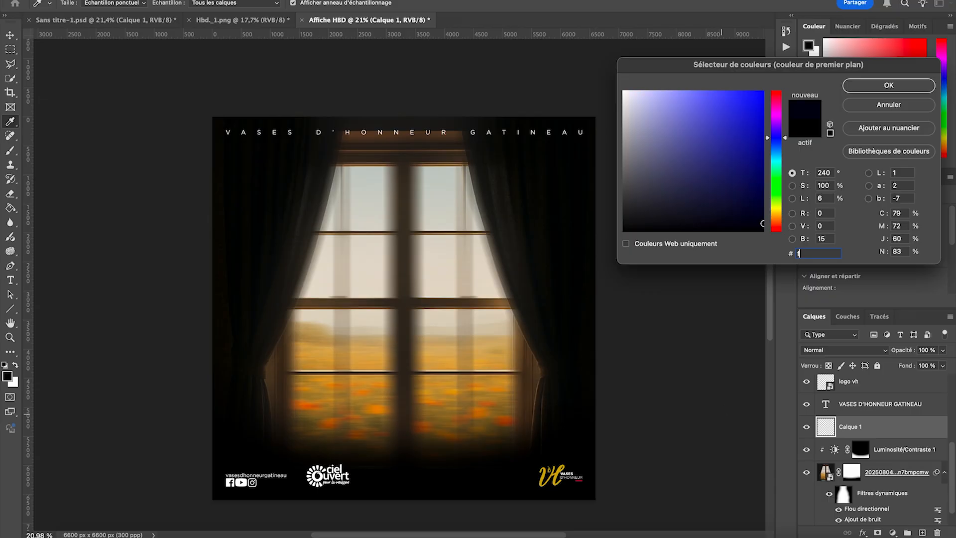
type("fa500")
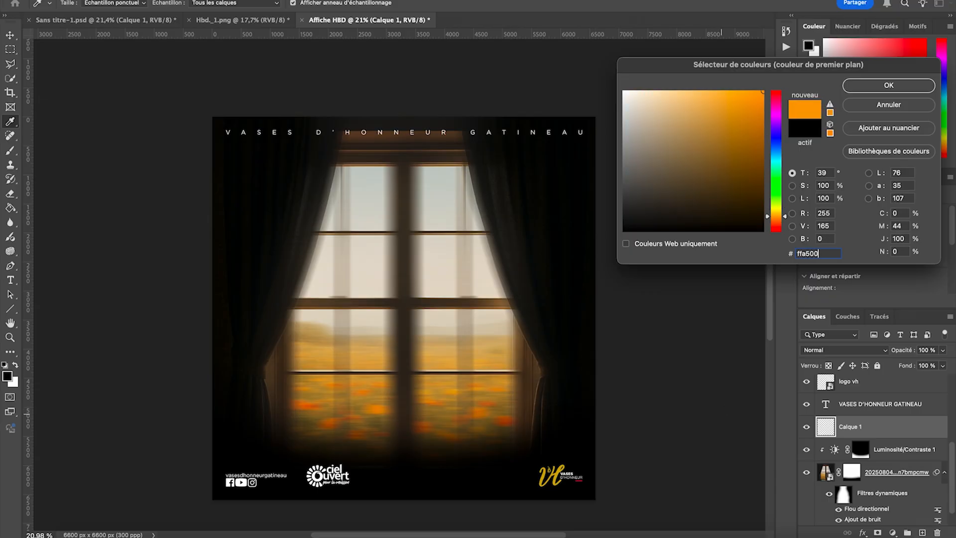
left_click(870, 88)
key("v")
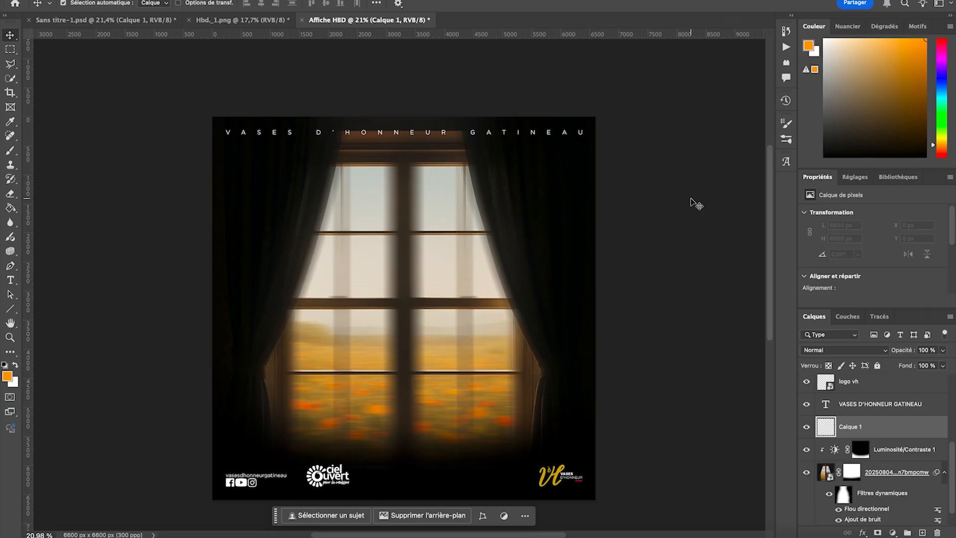
- Paint one soft 5000 px orange dab over the window's centre and set the layer's blend mode to Superposition
left_click(10, 152)
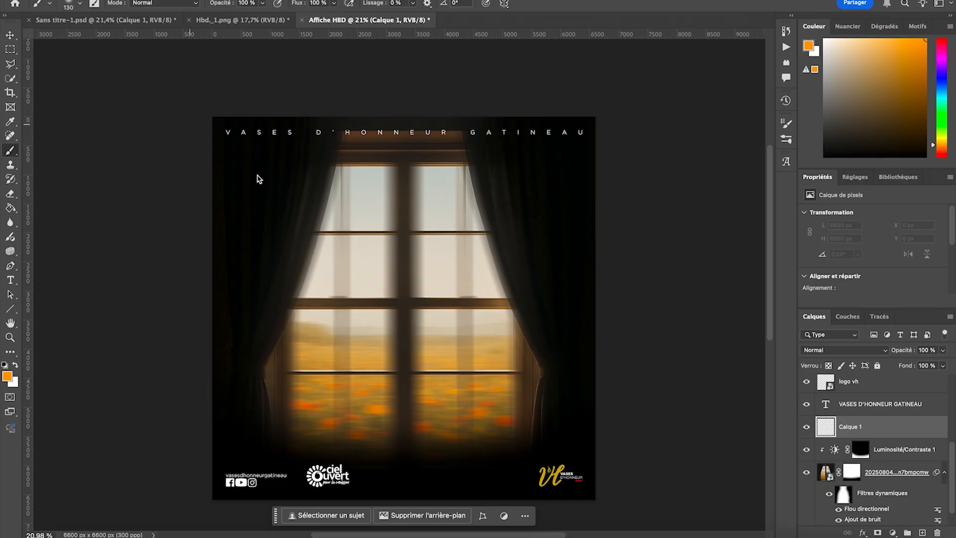
left_click(68, 4)
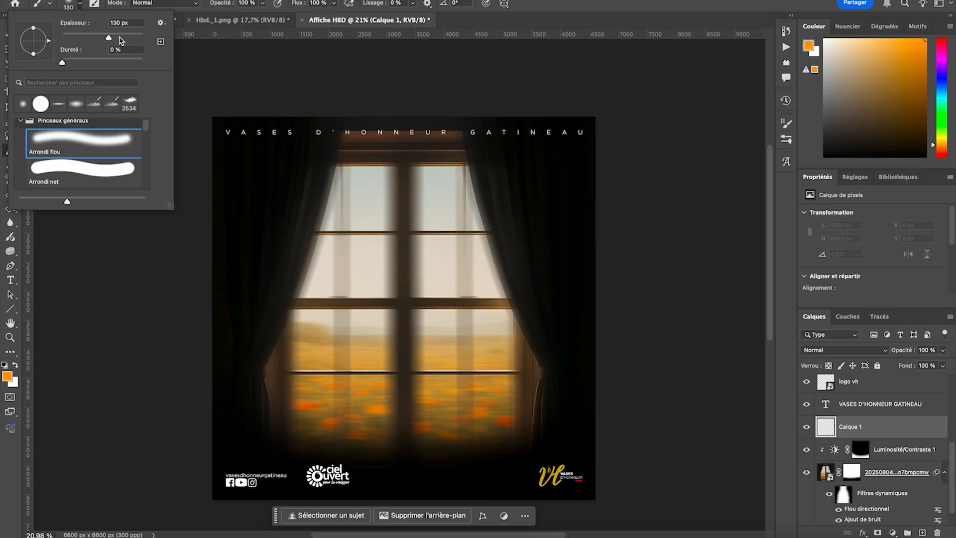
left_click_drag(121, 38, 144, 40)
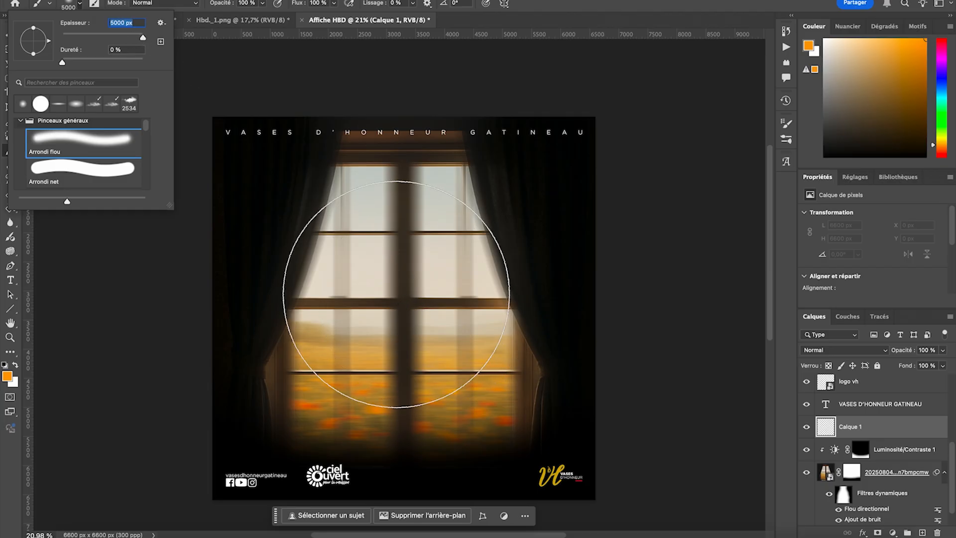
left_click(396, 296)
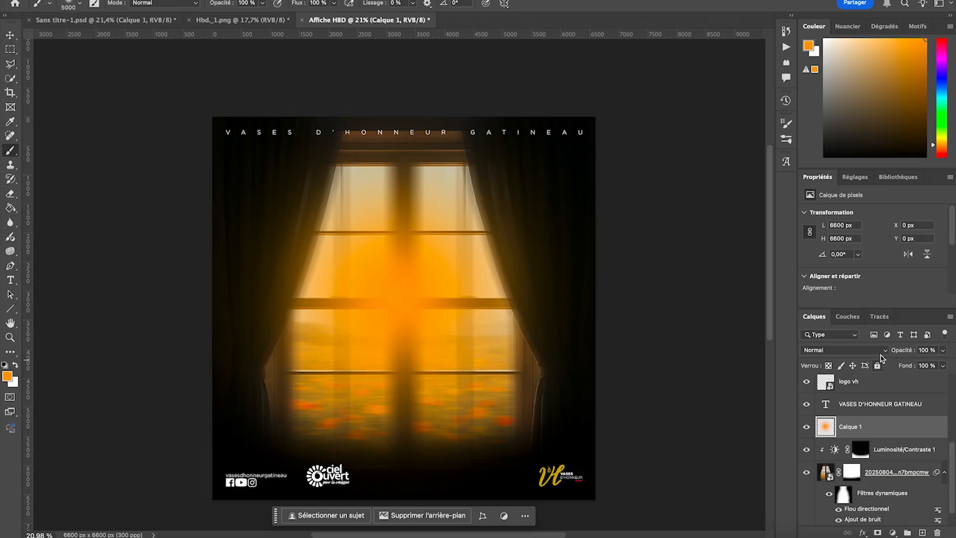
left_click(820, 350)
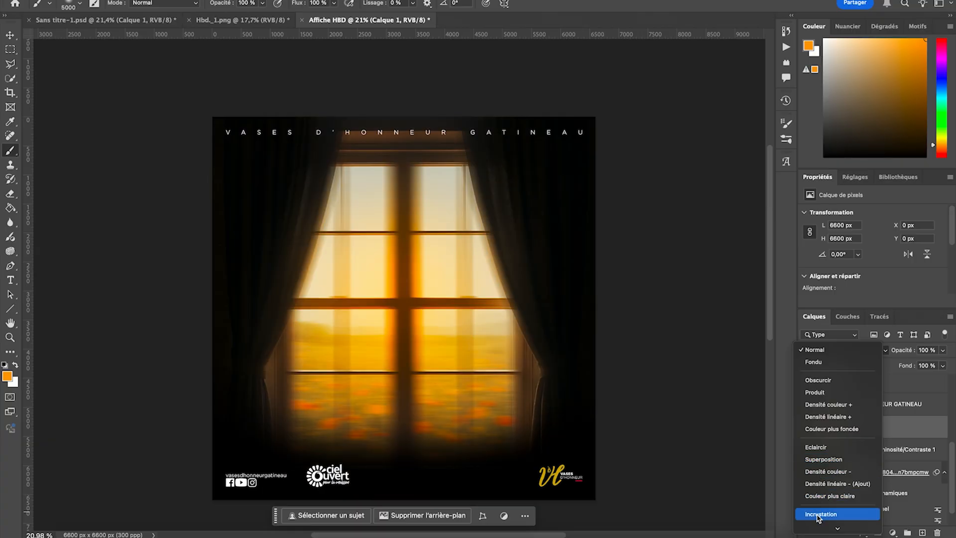
left_click(822, 460)
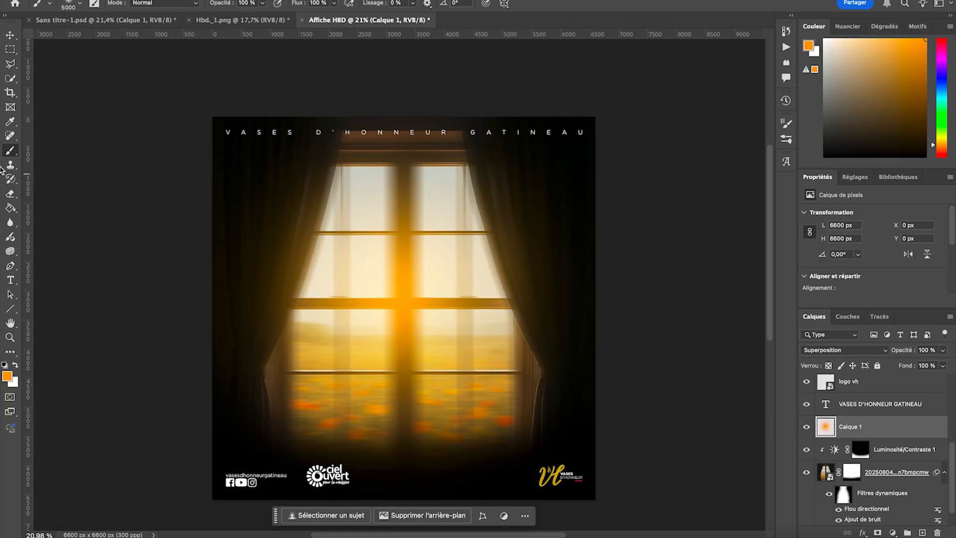
- Erase the middle of the orange glow over the window panes with a soft 4075 px eraser, then compare with the layer hidden
left_click(12, 194)
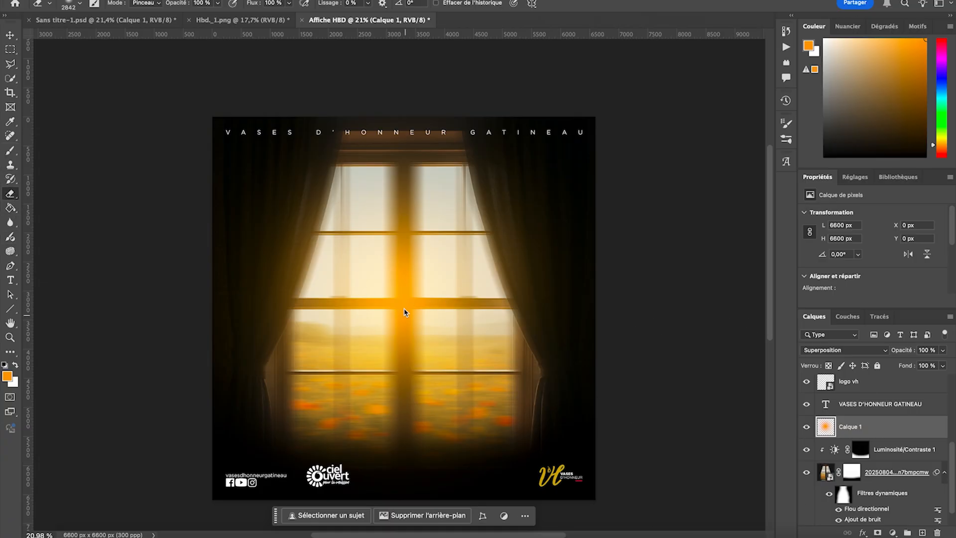
left_click(75, 5)
left_click_drag(140, 38, 151, 38)
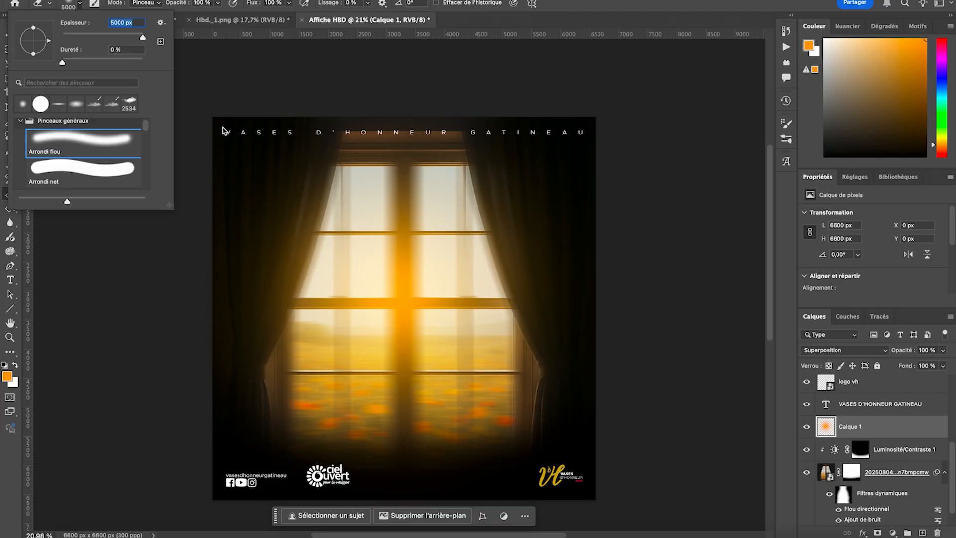
left_click_drag(143, 38, 141, 38)
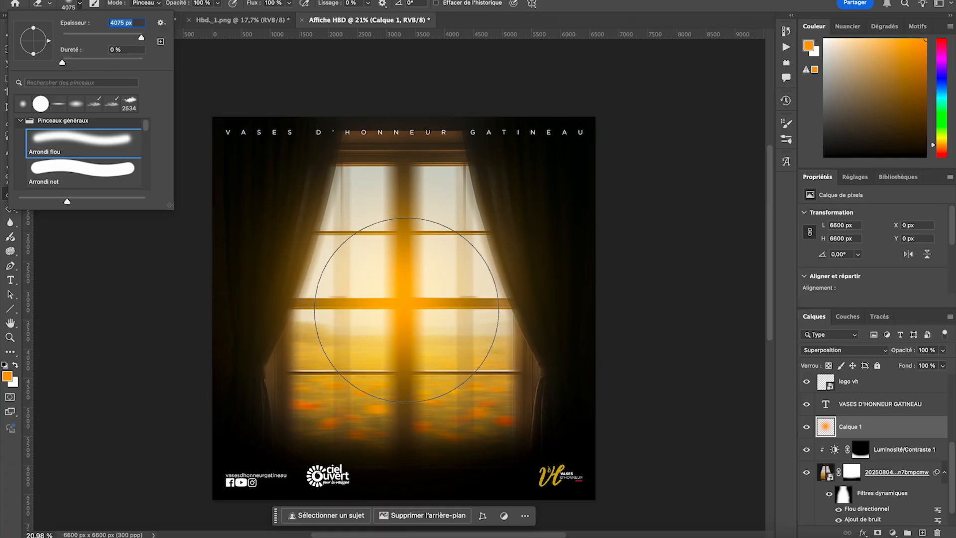
left_click(404, 312)
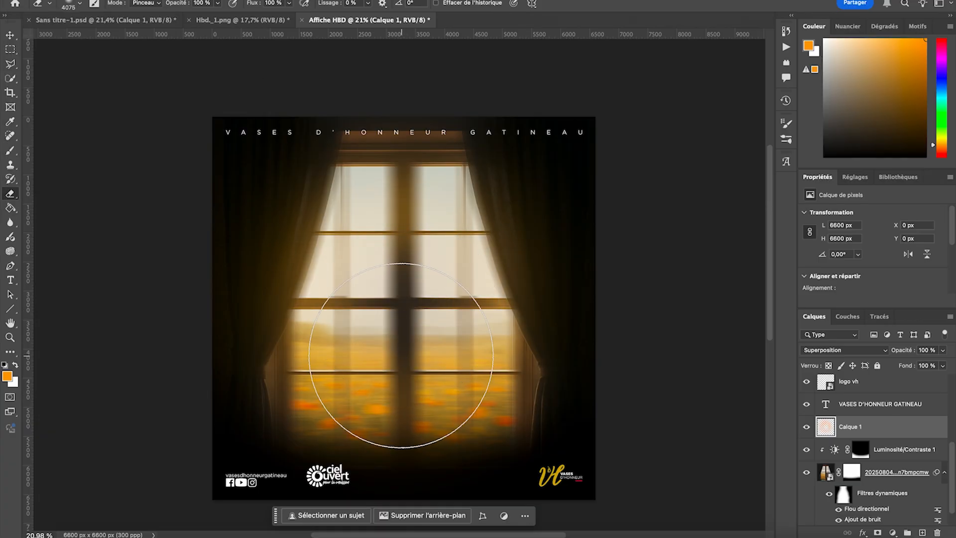
left_click(400, 369)
mouse_move(399, 371)
left_mouse_down()
mouse_move(403, 311)
mouse_move(408, 379)
left_mouse_up()
left_click(805, 425)
left_click(805, 426)
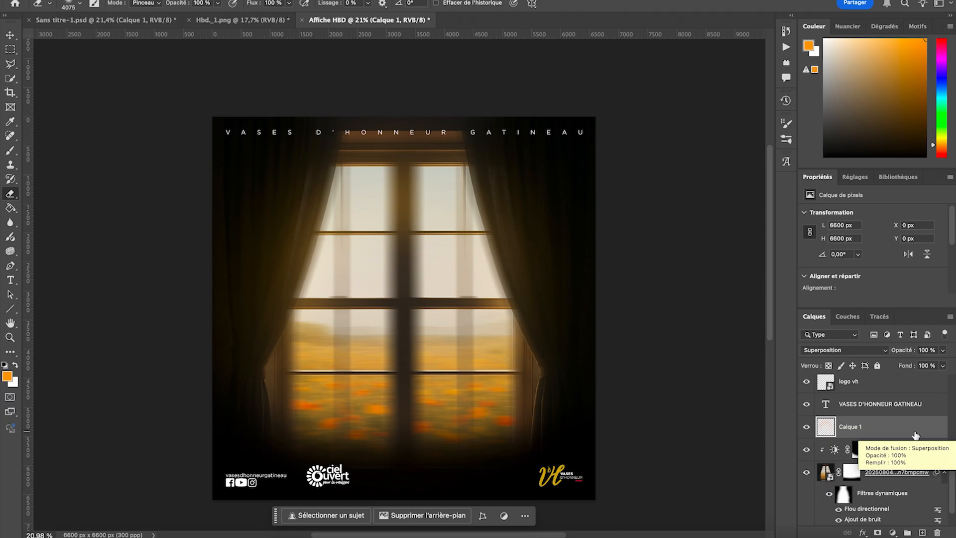
- Duplicate the orange glow layer, then erase more of the original Calque 1 down the window's central bar
key("super+j")
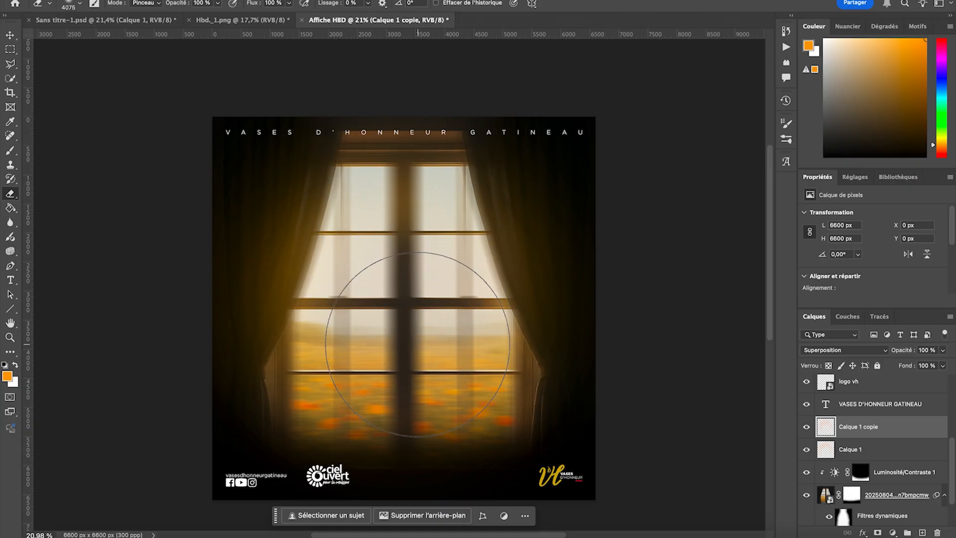
left_click(878, 449)
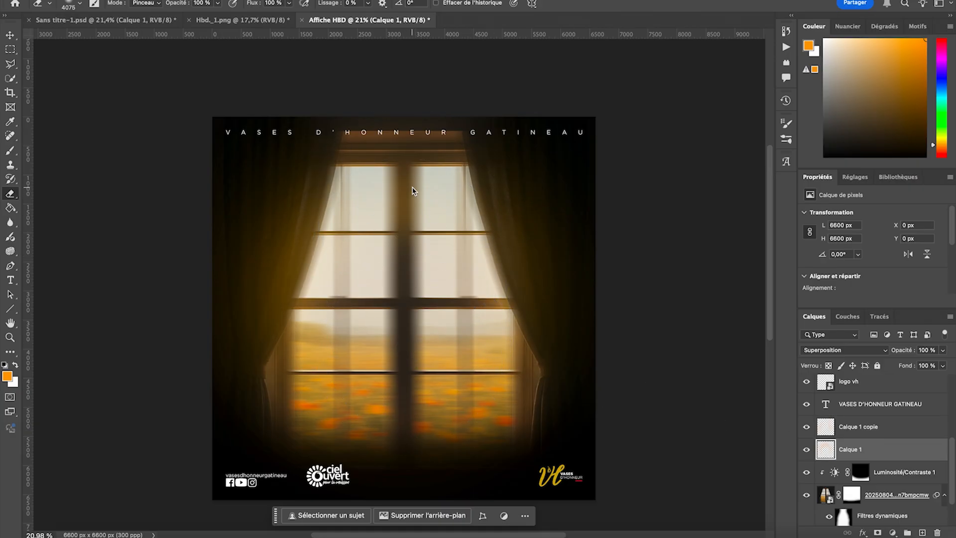
left_click_drag(405, 270, 405, 339)
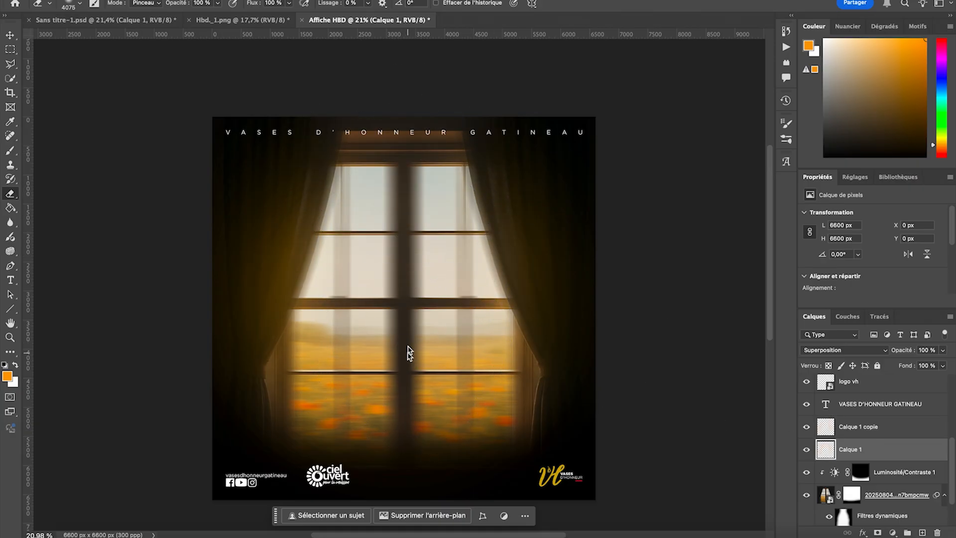
left_click(806, 450)
left_click(807, 450)
left_click(808, 427)
left_click(807, 427)
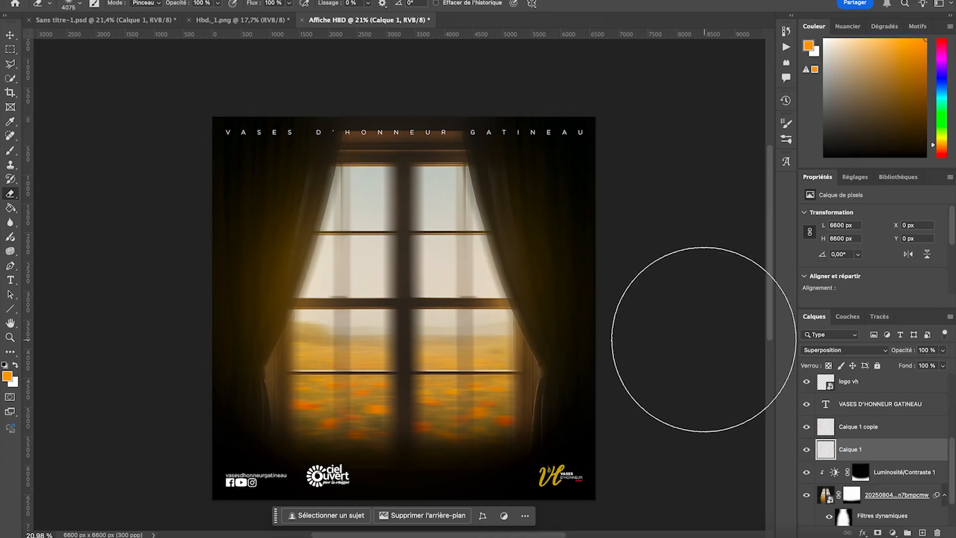
- Place Lens flare.jpg from the Excercice 3 downloads folder above the Calque 1 copie layer, filling the canvas
left_click(10, 36)
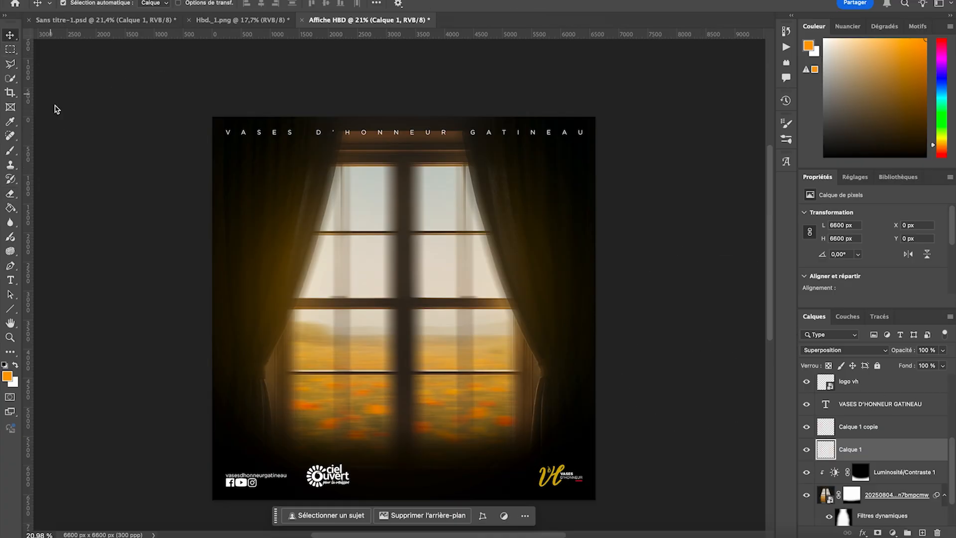
scroll(871, 448, "down", 2)
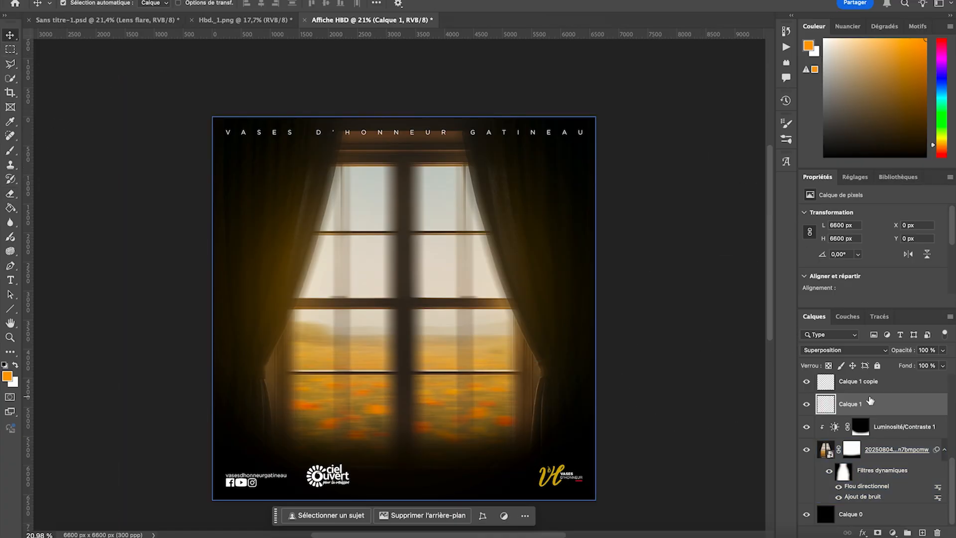
scroll(878, 405, "up", 2)
left_click(877, 425)
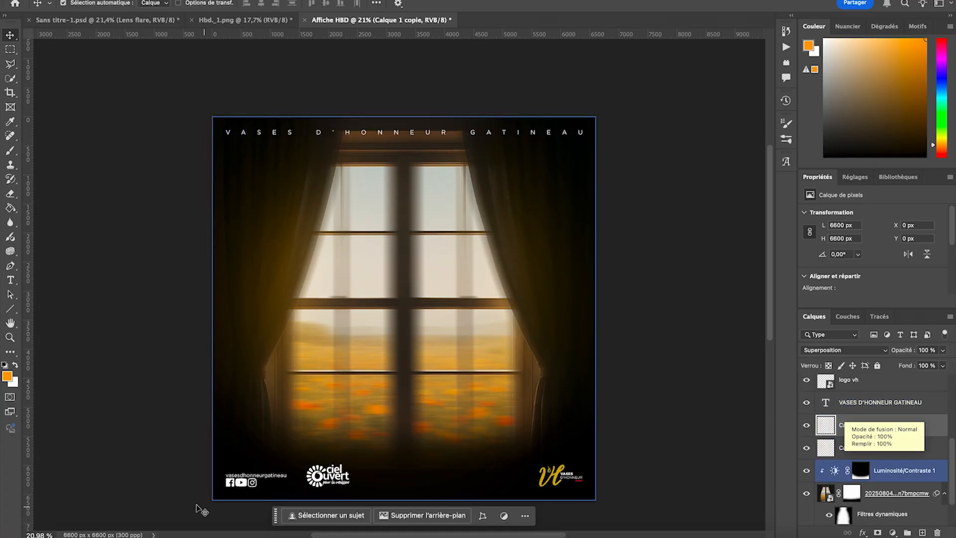
left_click(60, 534)
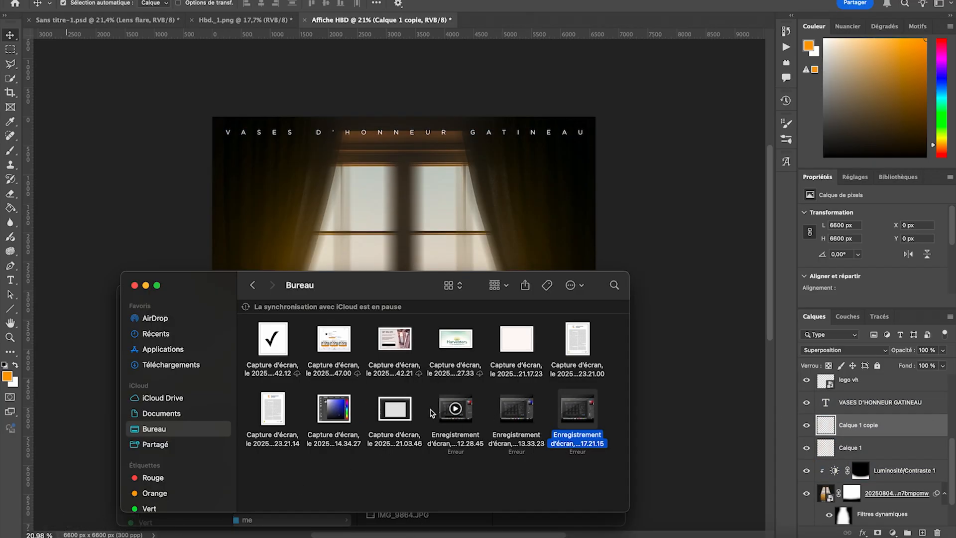
left_click(180, 365)
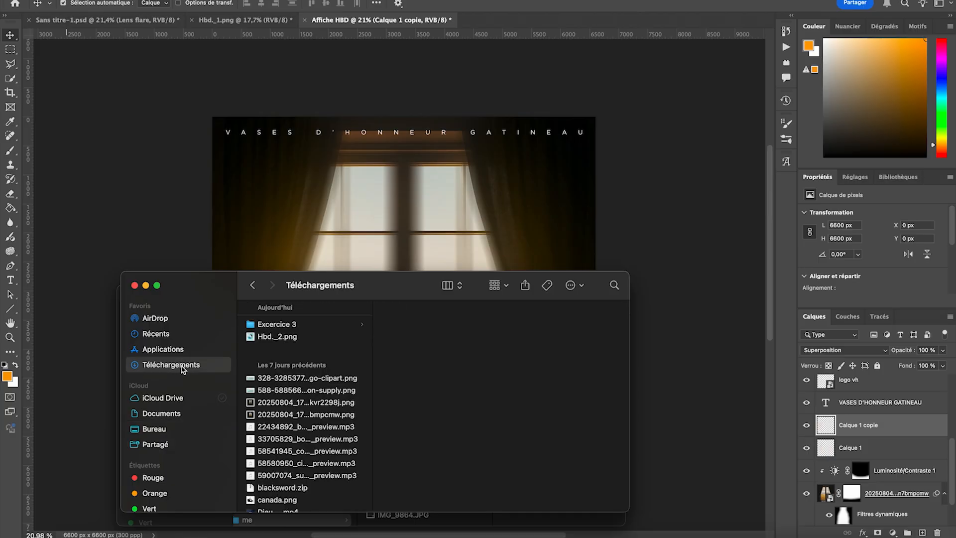
left_click(283, 328)
left_click_drag(401, 382, 413, 235)
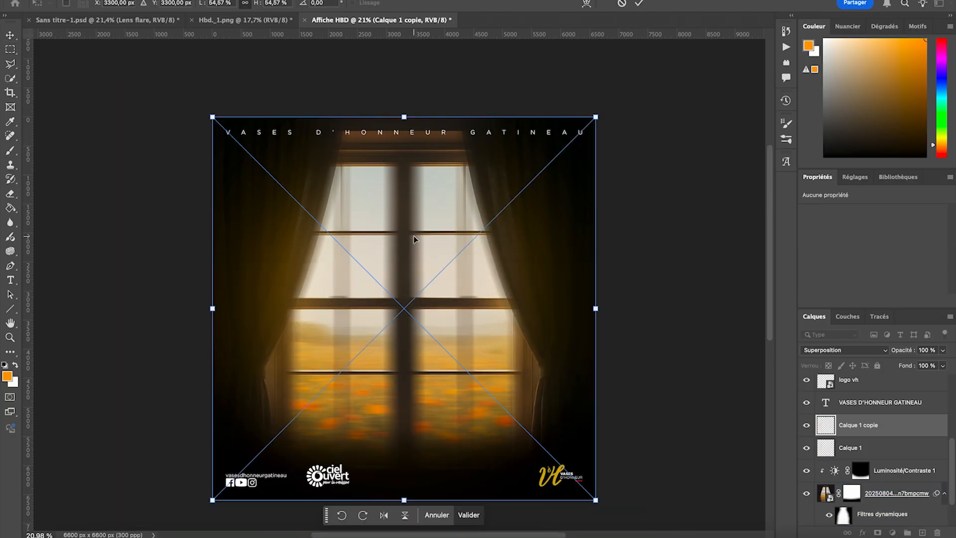
left_click(472, 514)
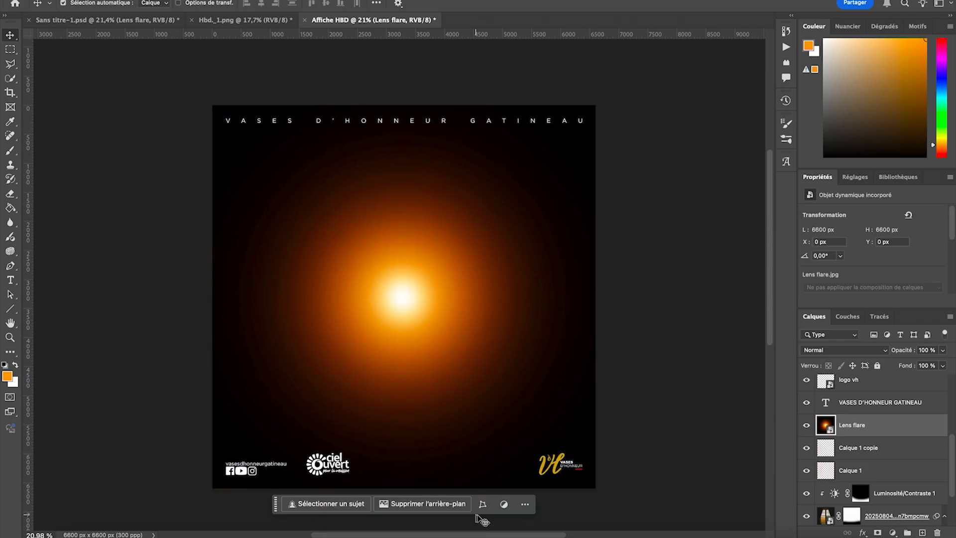
- Set the Lens flare layer's blend mode to Densité linéaire - (Ajout) and its opacity to 70 %
left_click(833, 350)
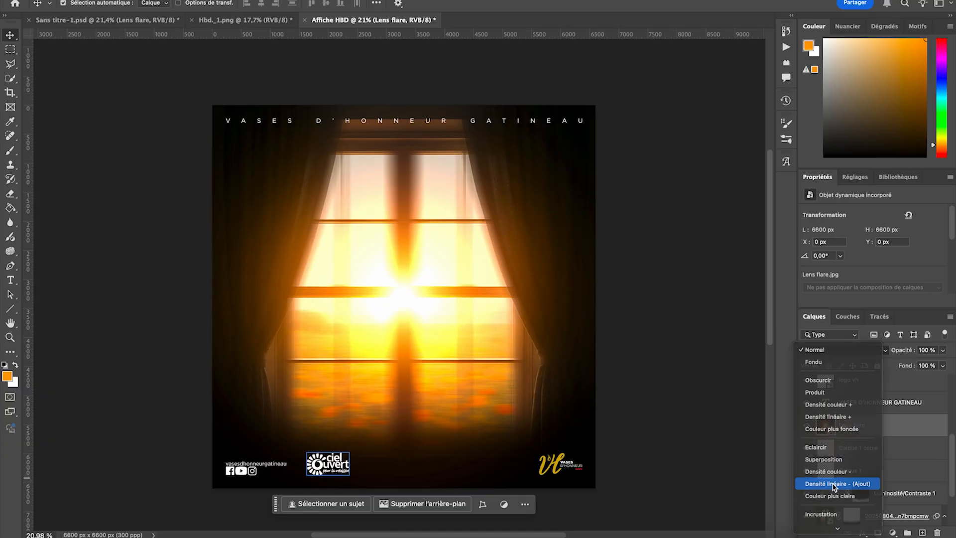
left_click(834, 484)
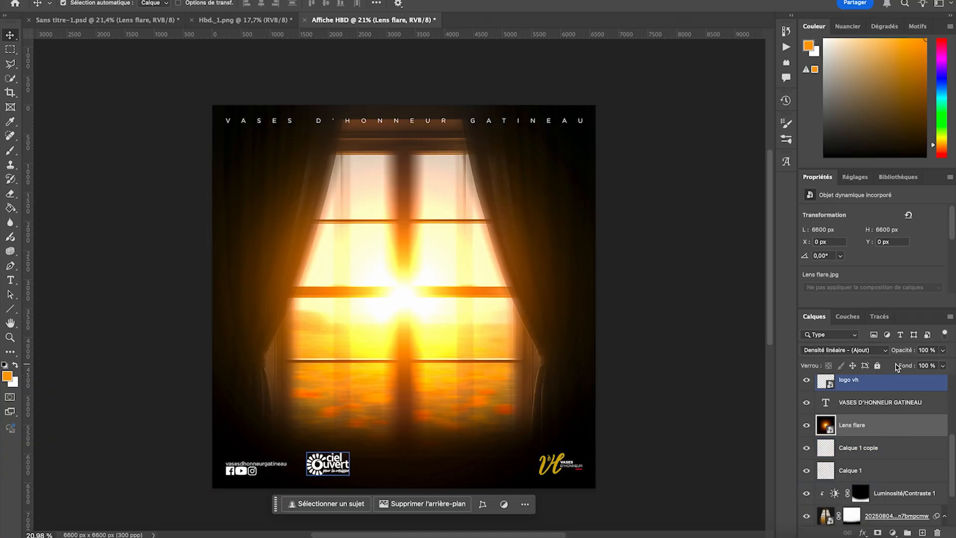
left_click_drag(904, 352, 893, 353)
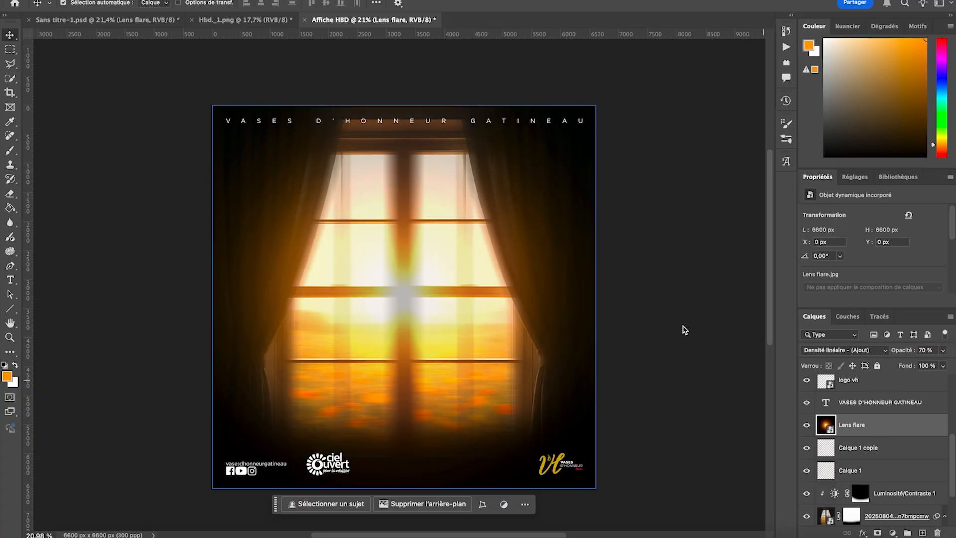
- Apply a Flou gaussien smart filter with a 197,1 pixel radius to the Lens flare layer and collapse its filter list
left_click(299, 1)
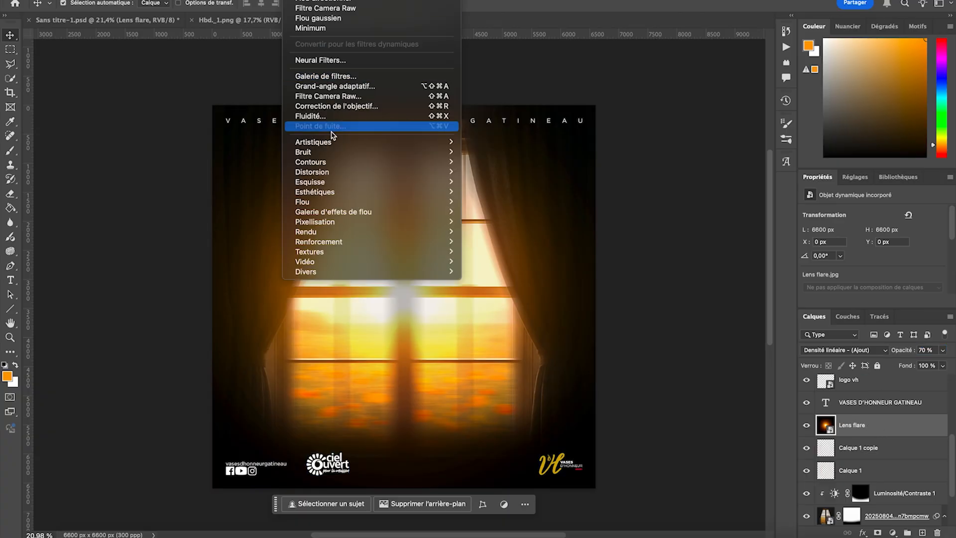
mouse_move(332, 202)
left_click(497, 252)
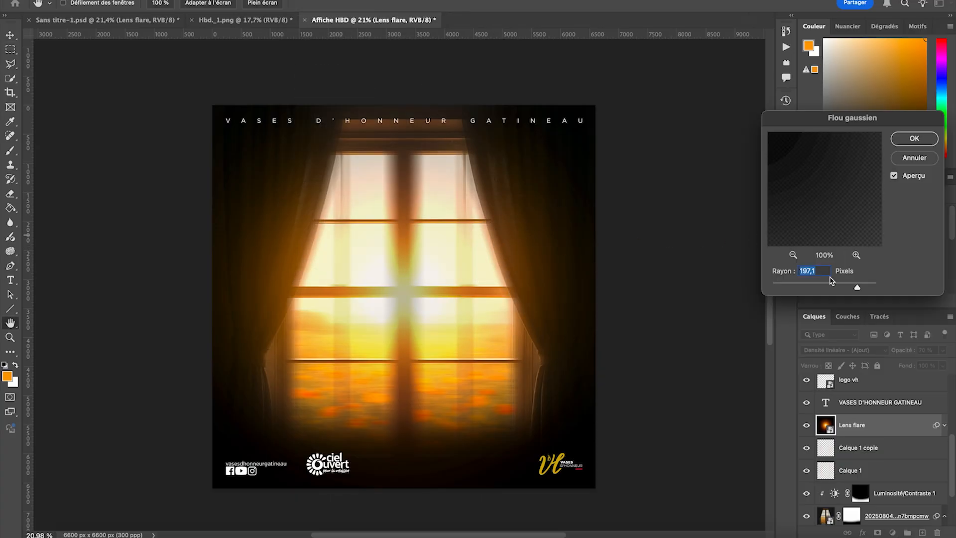
left_click(911, 137)
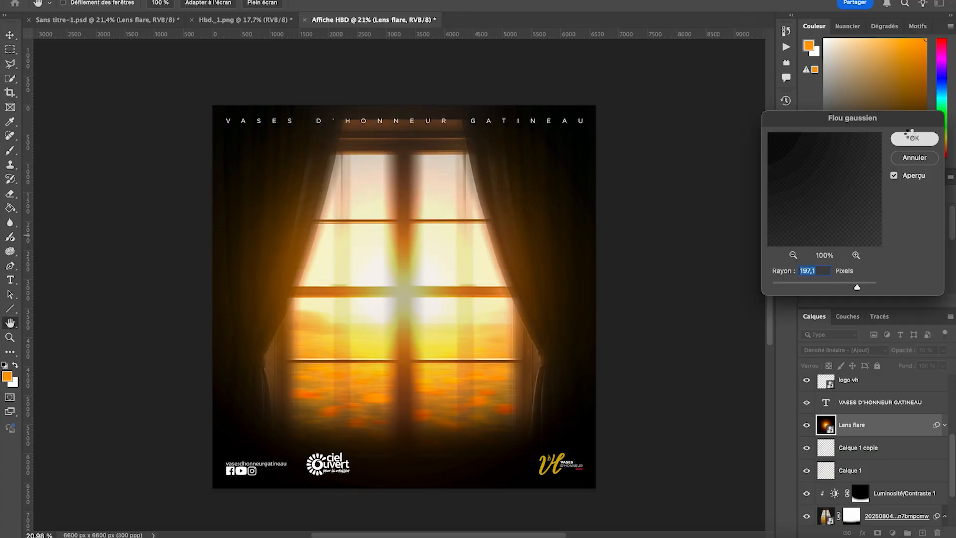
left_click(944, 425)
- Add a layer mask to Lens flare and mask out its glow over the window's upper part with a 4075 px eraser
scroll(575, 108, "up", 1)
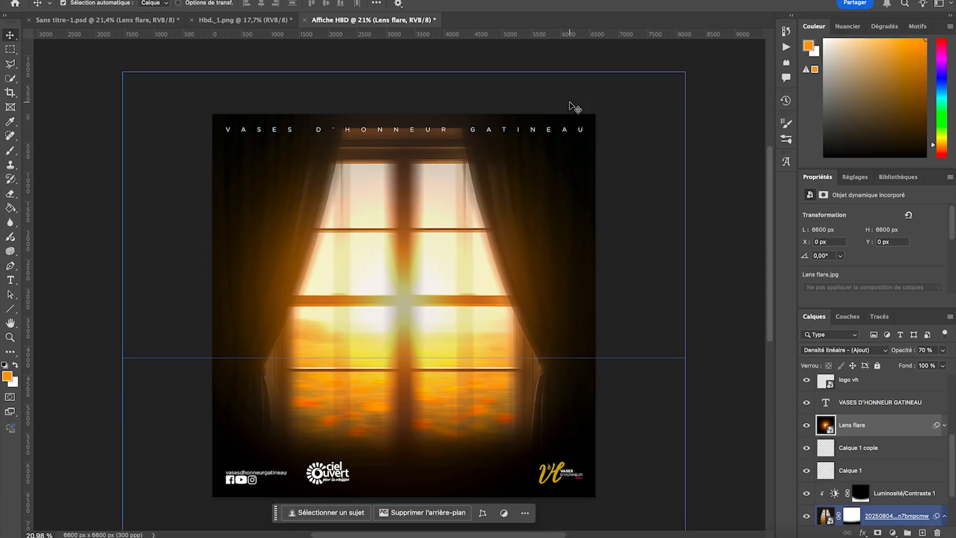
scroll(93, 107, "down", 1)
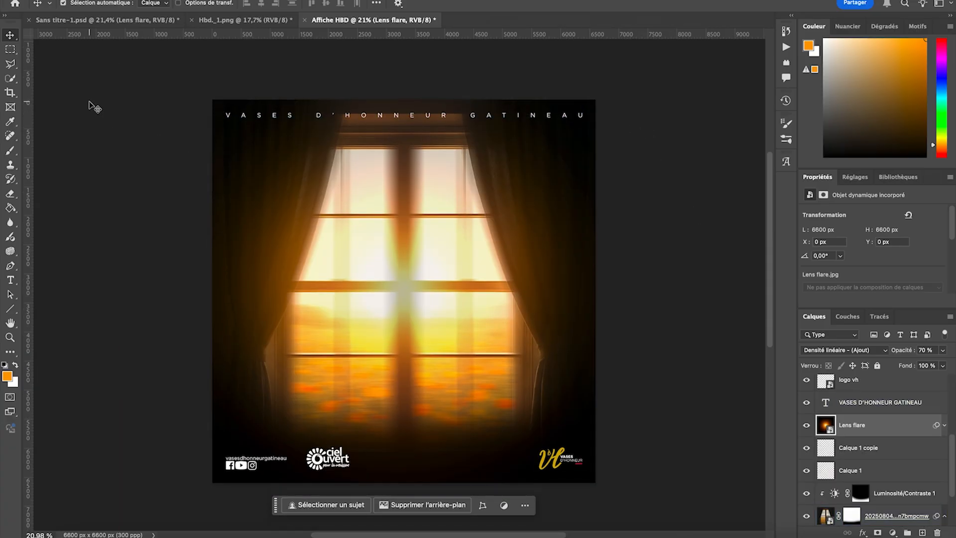
scroll(93, 107, "up", 3)
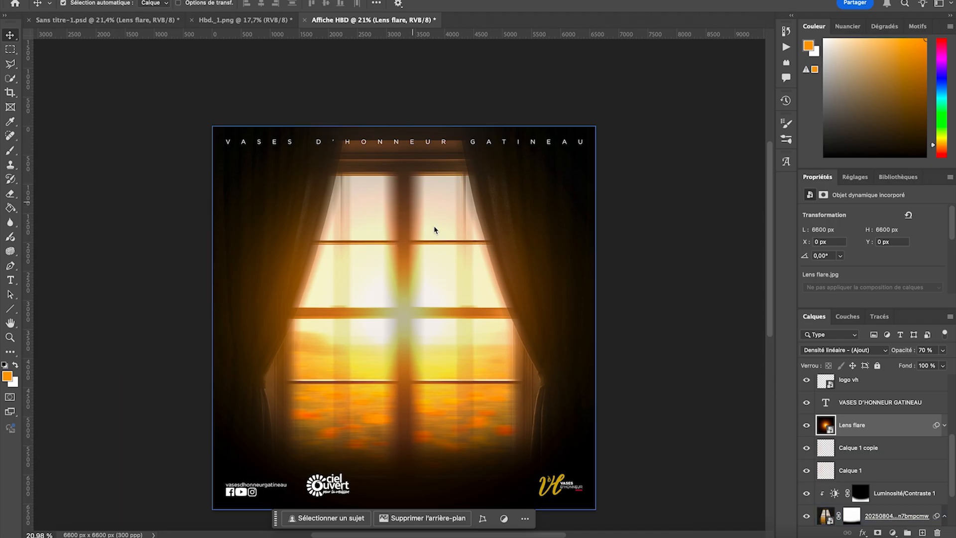
left_click(878, 533)
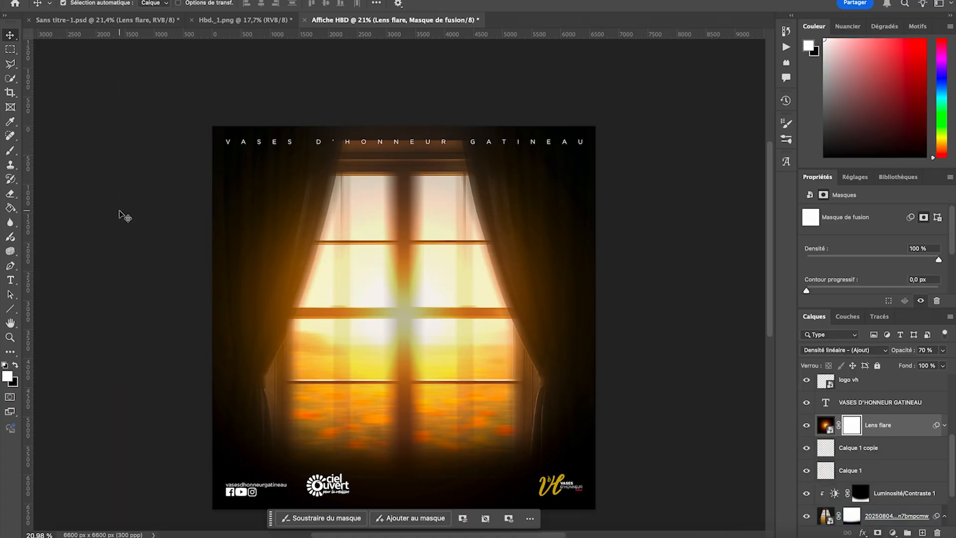
left_click(9, 197)
scroll(404, 131, "up", 2)
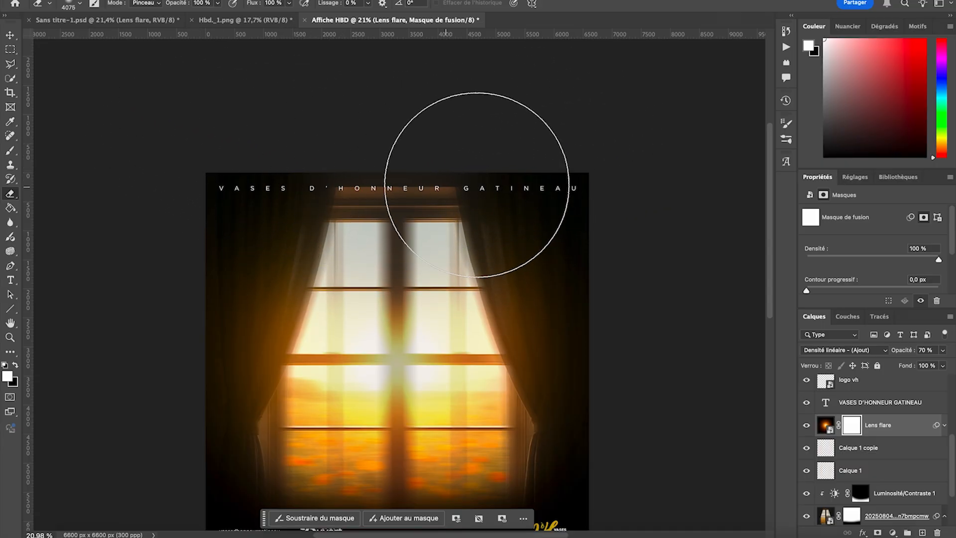
left_click_drag(458, 193, 614, 160)
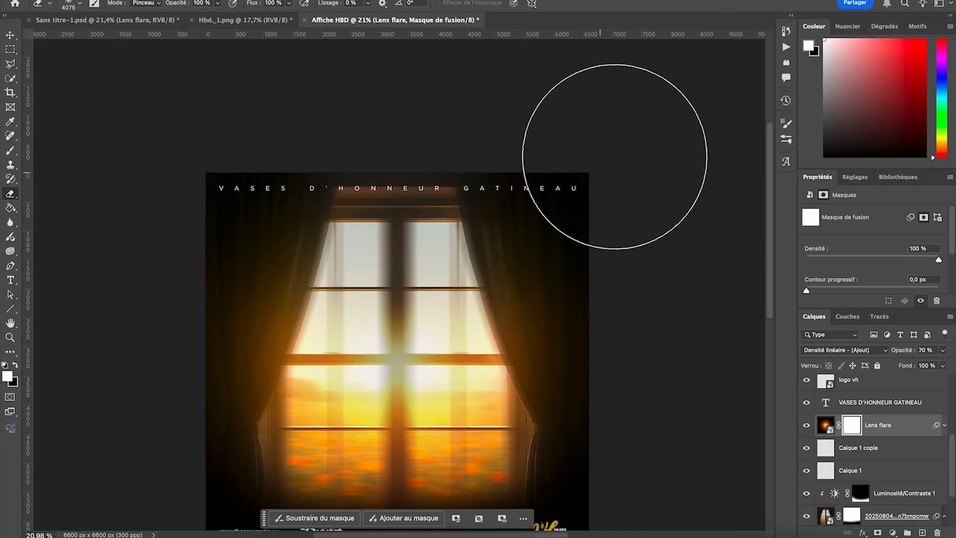
- Hide the Luminosité/Contraste 1 adjustment layer, then compare the poster with and without the Lens flare layer
left_click(9, 35)
left_click(847, 470)
left_click(812, 493)
left_click(806, 493)
left_click(806, 493)
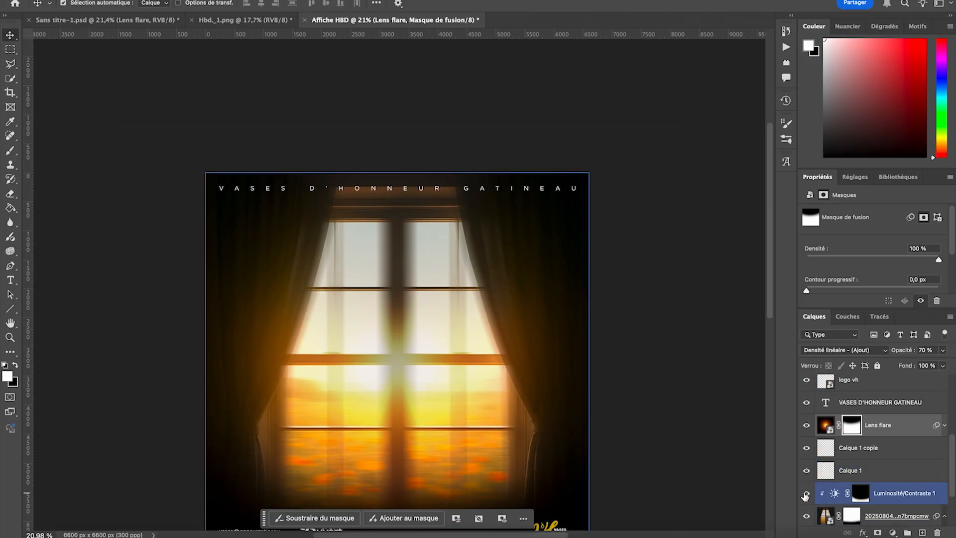
left_click(806, 494)
left_click(806, 427)
left_click(806, 426)
scroll(552, 191, "down", 3)
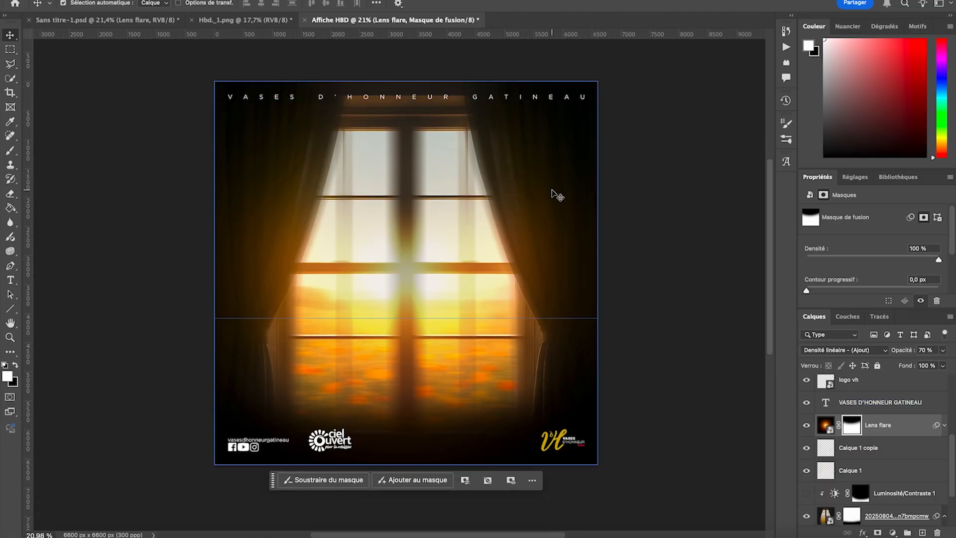
left_click(141, 165)
left_click(70, 172)
scroll(71, 175, "up", 1)
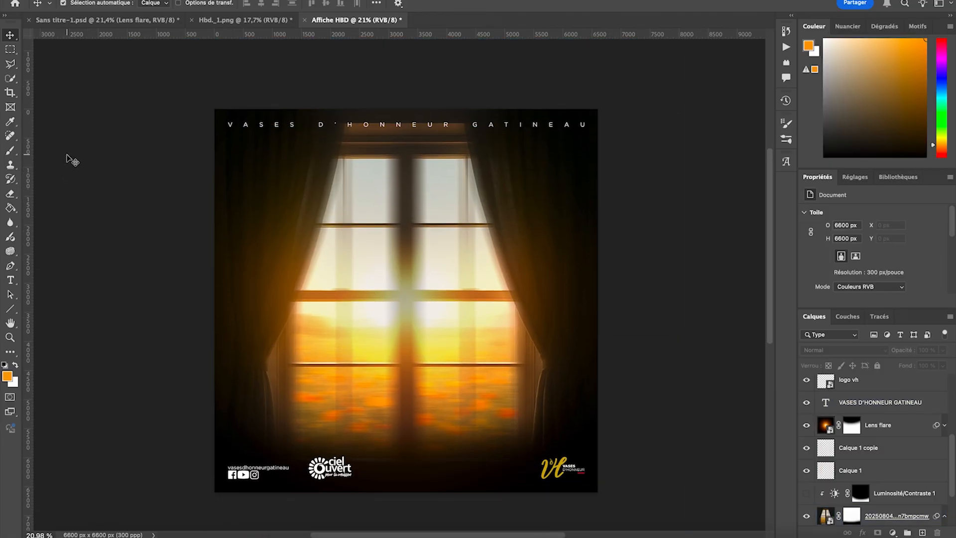
left_click(391, 255)
scroll(390, 256, "down", 2)
scroll(390, 256, "up", 1)
left_click(128, 194)
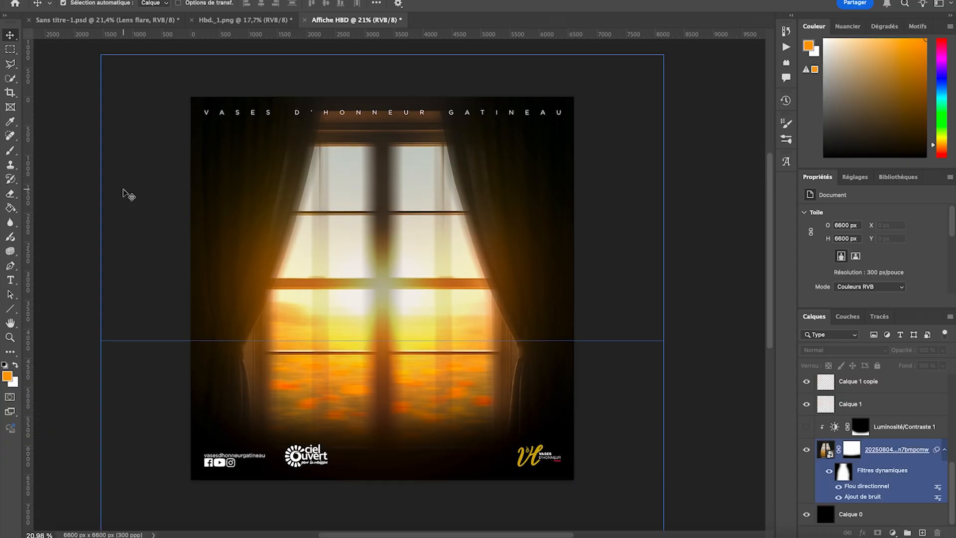
- Add the text "Birthday" in Gotham Book 48 pt over the window, on a new layer above YOUTUBE
left_click(10, 281)
scroll(841, 411, "up", 5)
left_click(854, 384)
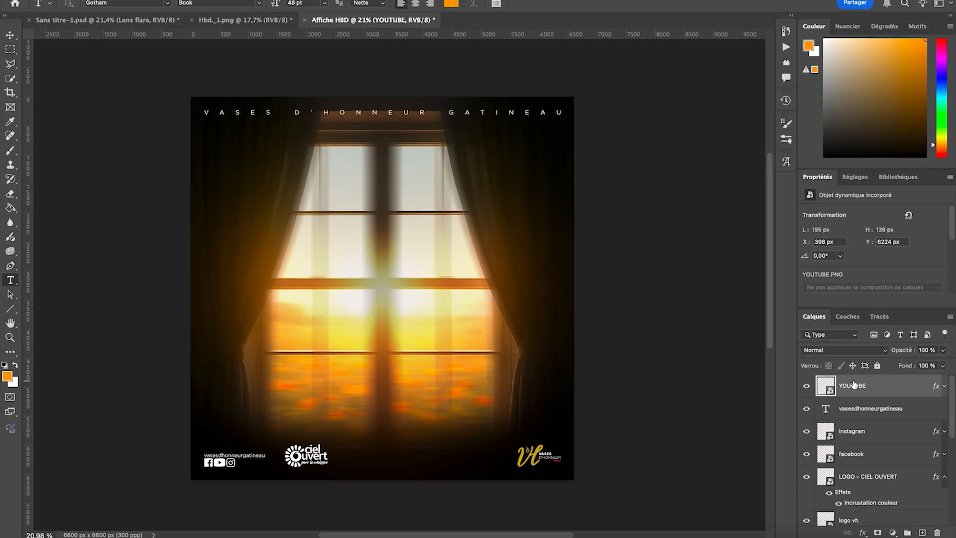
left_click(280, 225)
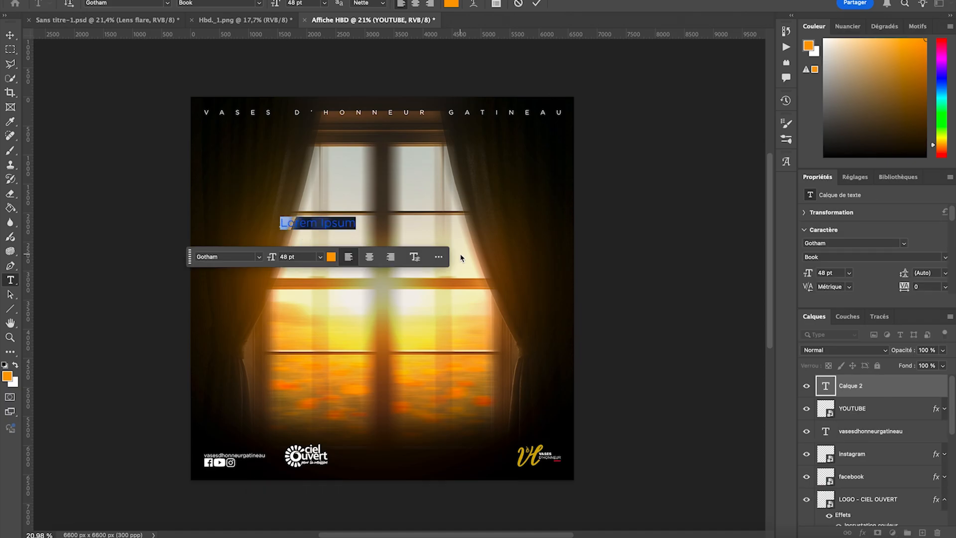
type("B")
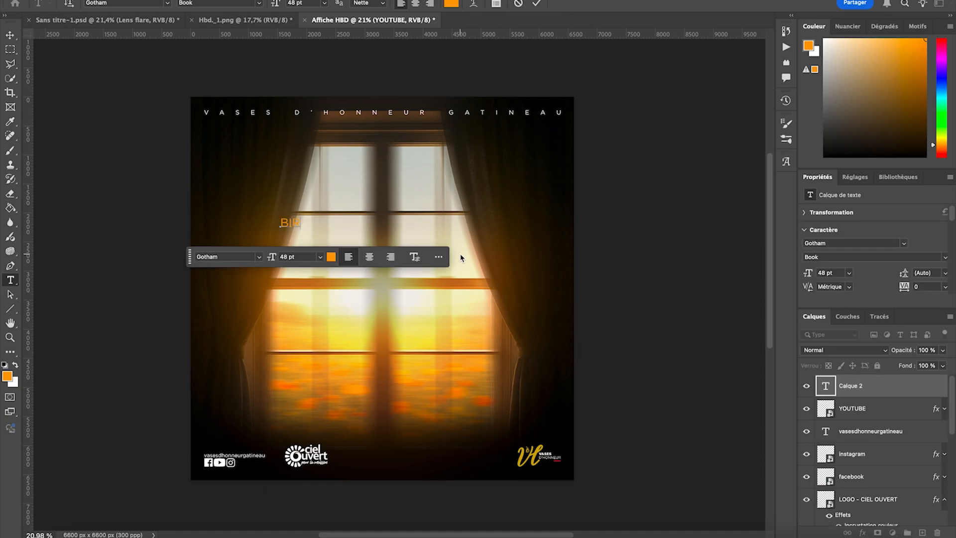
type("IR")
key("BackSpace")
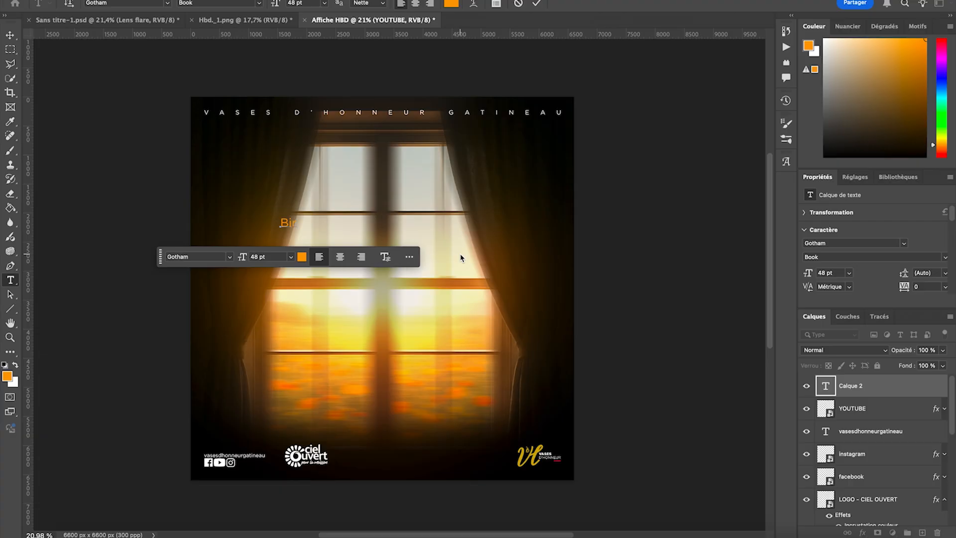
type("thday")
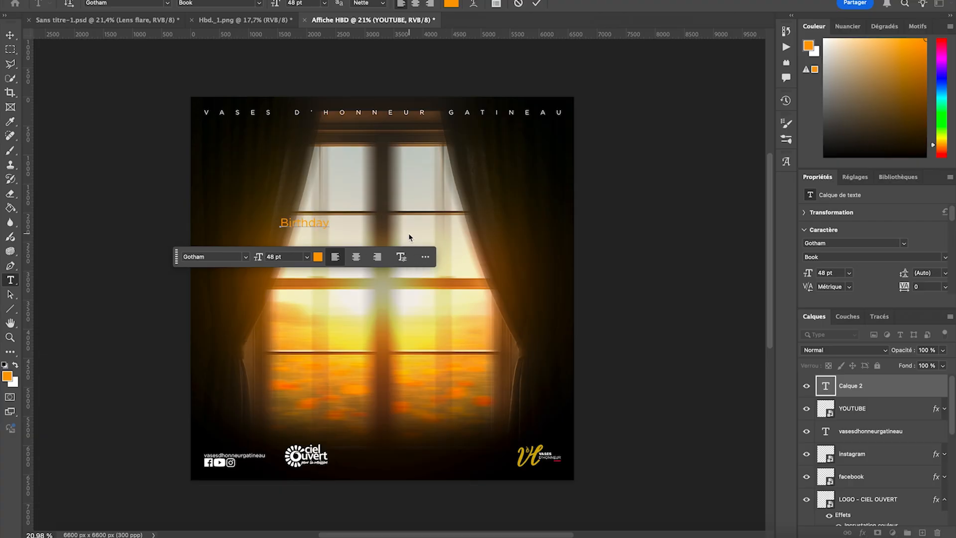
- Colour the Birthday text white (ffffff) and change its font to Manstein Regular
double_click(300, 222)
left_click(451, 3)
left_click_drag(725, 145, 627, 89)
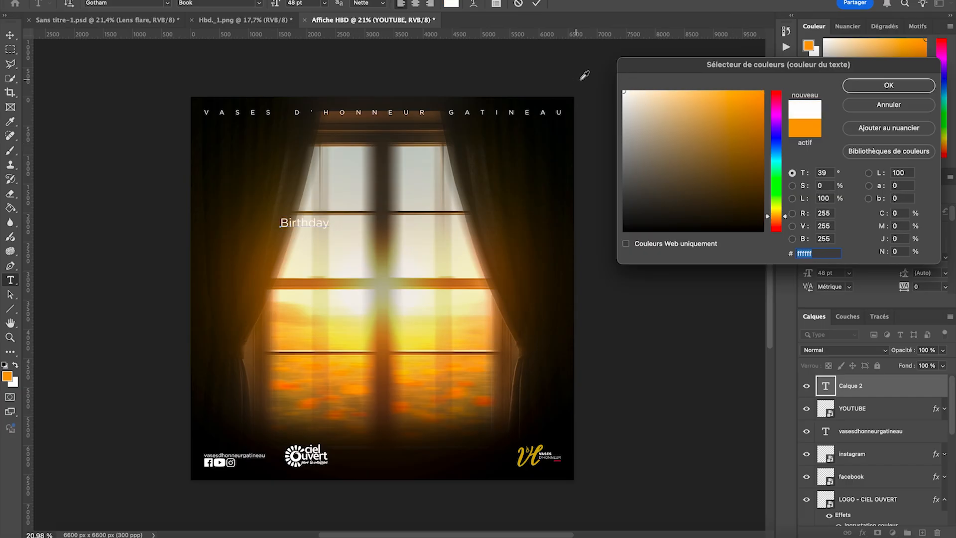
key("Return")
left_click(201, 257)
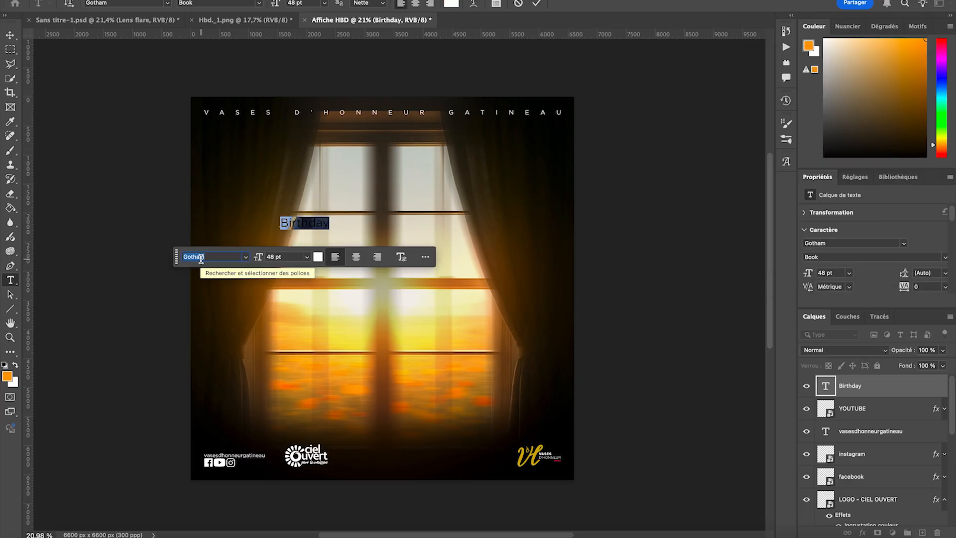
type("Man")
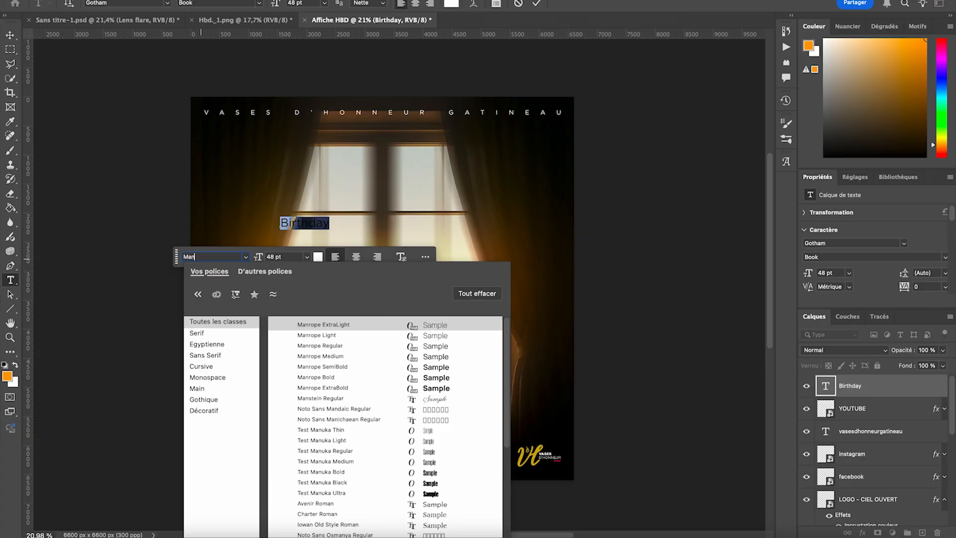
type("stein")
left_click(384, 324)
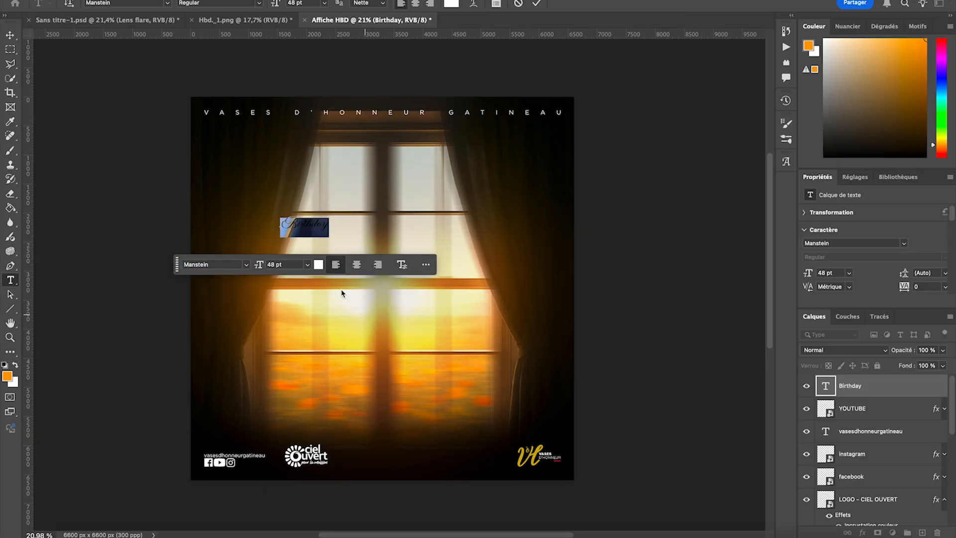
- Enlarge the Birthday text to about 545,52 % and centre it horizontally at X 3300 px over the window's upper panes
left_click(10, 34)
key("ctrl+t")
left_click_drag(330, 227, 477, 214)
left_click_drag(260, 220, 235, 226)
left_click_drag(344, 187, 356, 199)
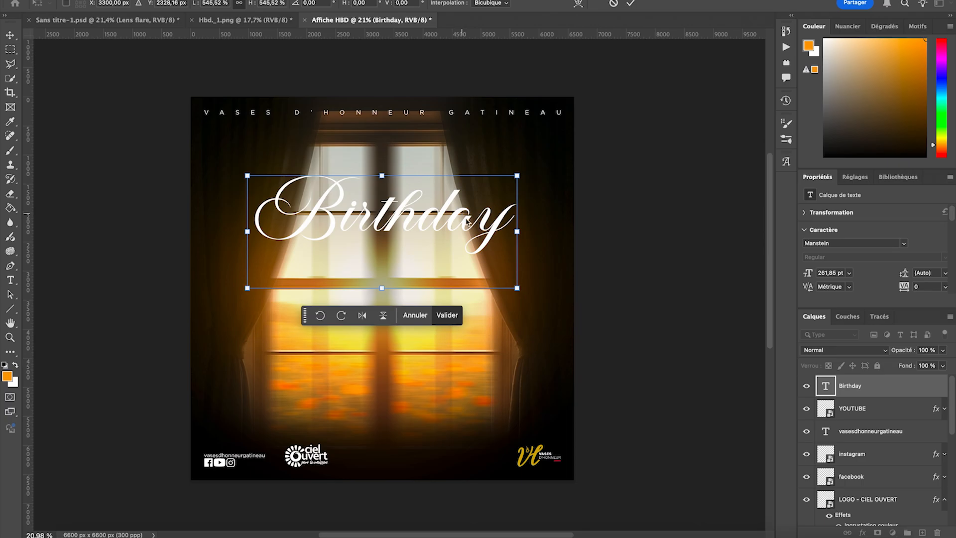
left_click(445, 316)
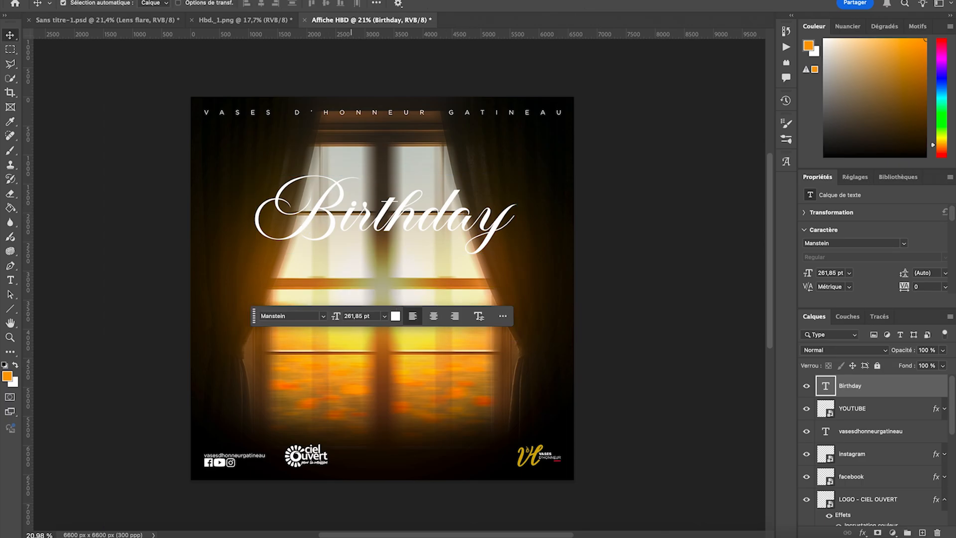
- Replace the "t" in the Birthday title with a Manstein glyph alternate that has a curled swash below the baseline
left_click(543, 0)
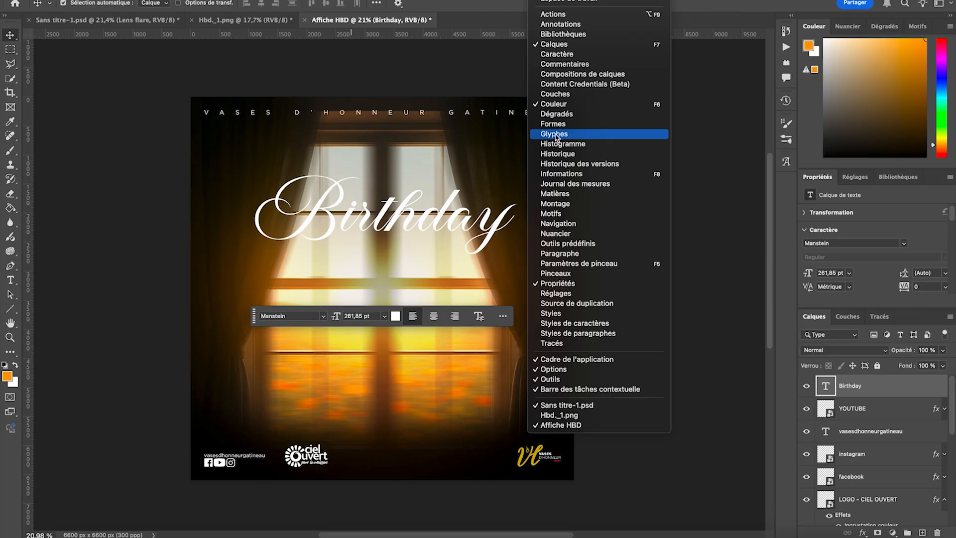
left_click(555, 135)
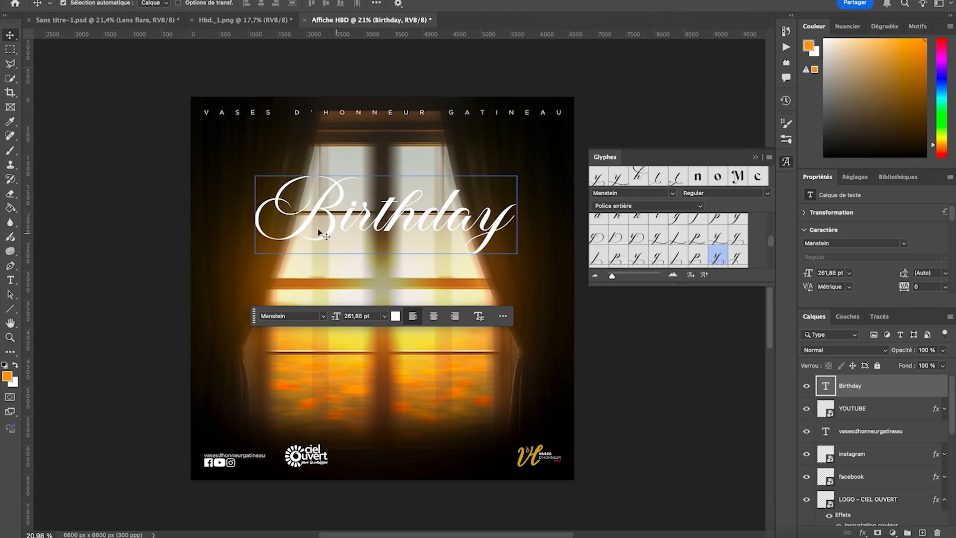
double_click(323, 215)
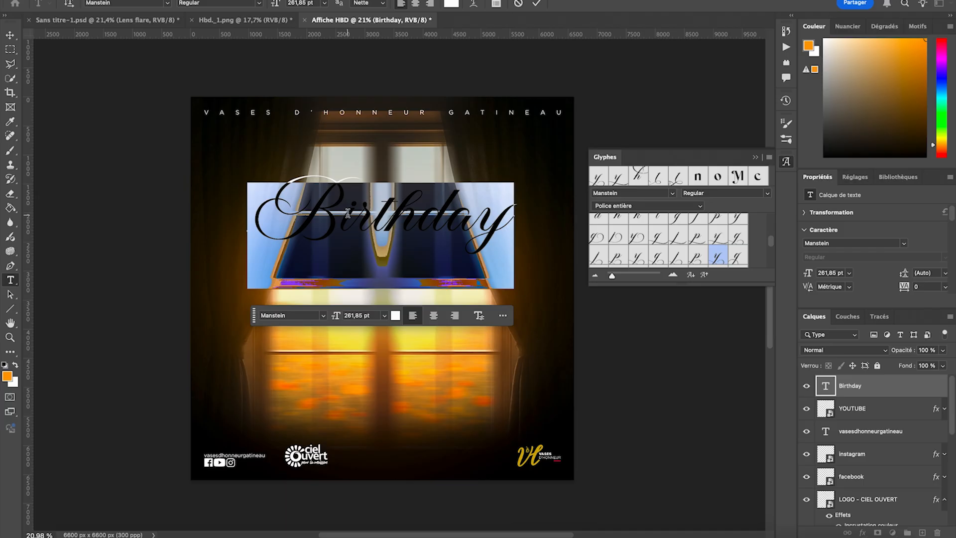
left_click_drag(373, 209, 394, 202)
scroll(703, 243, "down", 10)
scroll(703, 244, "down", 10)
scroll(703, 244, "down", 5)
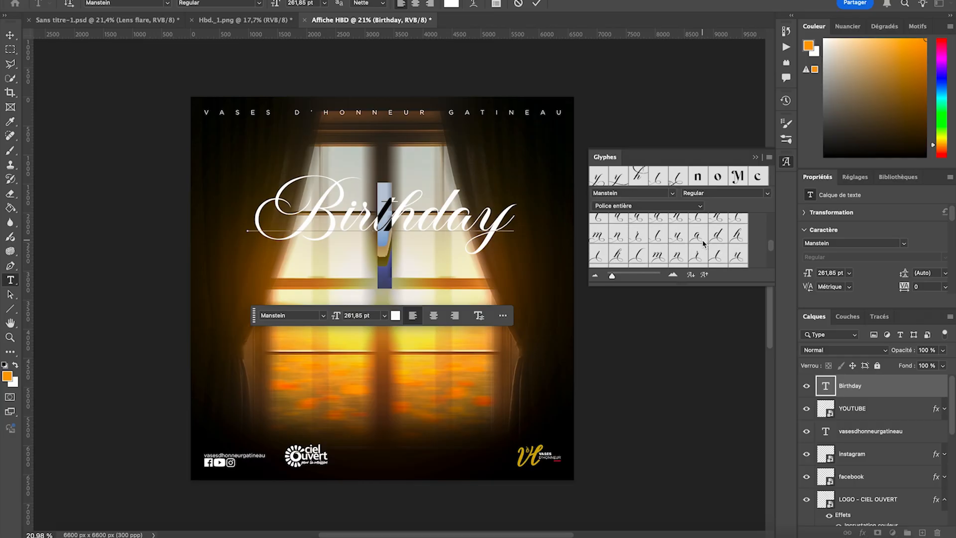
scroll(703, 244, "down", 2)
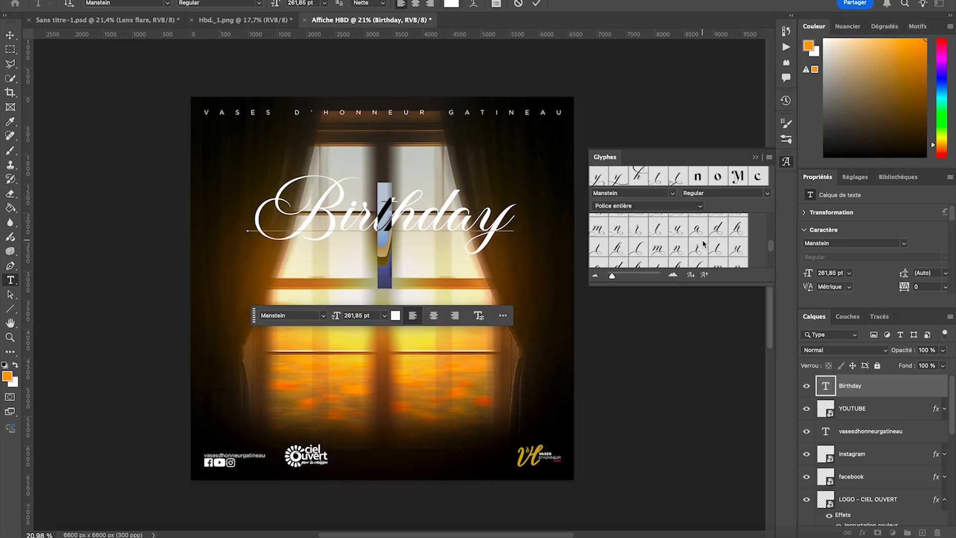
double_click(657, 222)
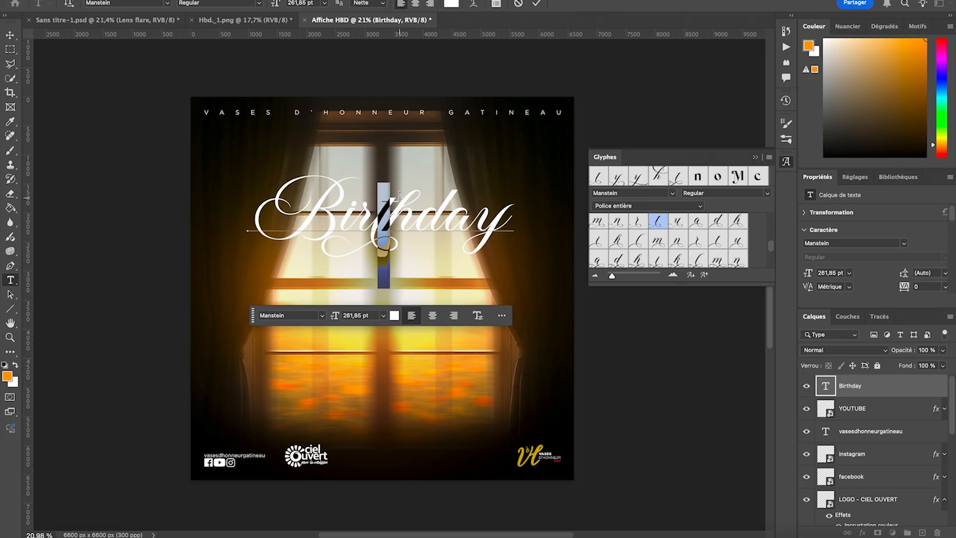
- Replace the "h" in the Birthday title with a Manstein glyph alternate that has a large looped flourish on its ascender
left_click_drag(400, 195, 413, 196)
scroll(675, 240, "down", 6)
scroll(675, 240, "down", 8)
scroll(675, 240, "down", 8)
scroll(675, 240, "up", 6)
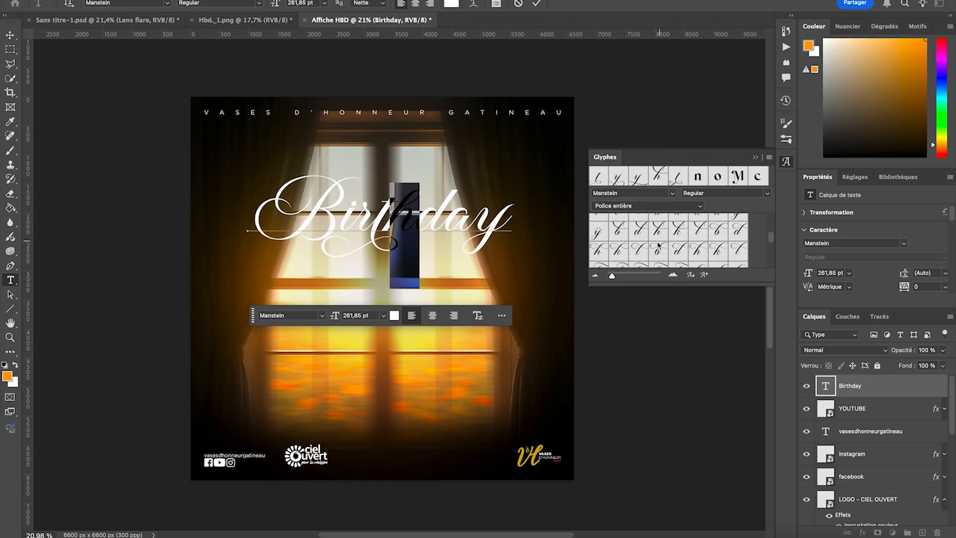
double_click(660, 232)
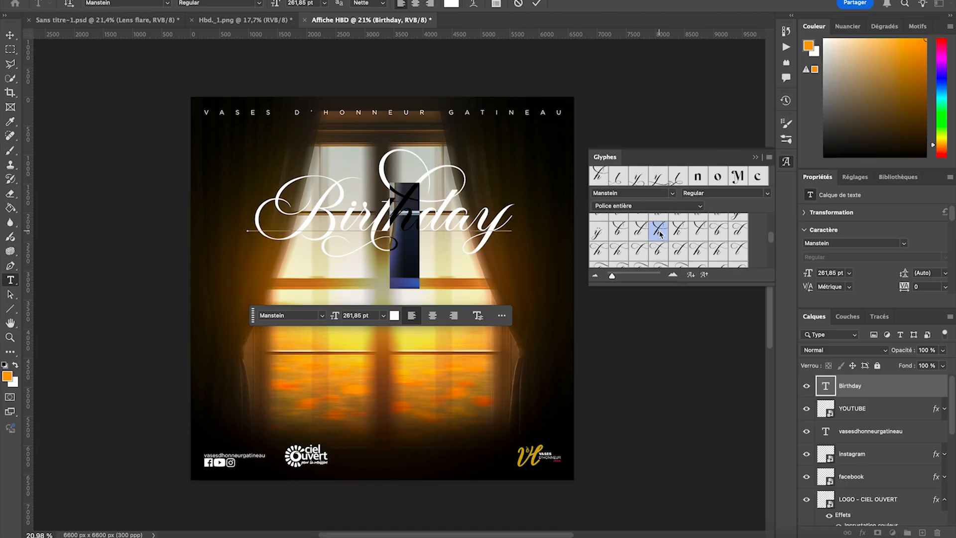
- Replace the final "y" of the Birthday title with a Manstein alternate whose tail loops to both sides, and finish the text edit
left_click_drag(482, 213, 513, 212)
scroll(691, 230, "down", 6)
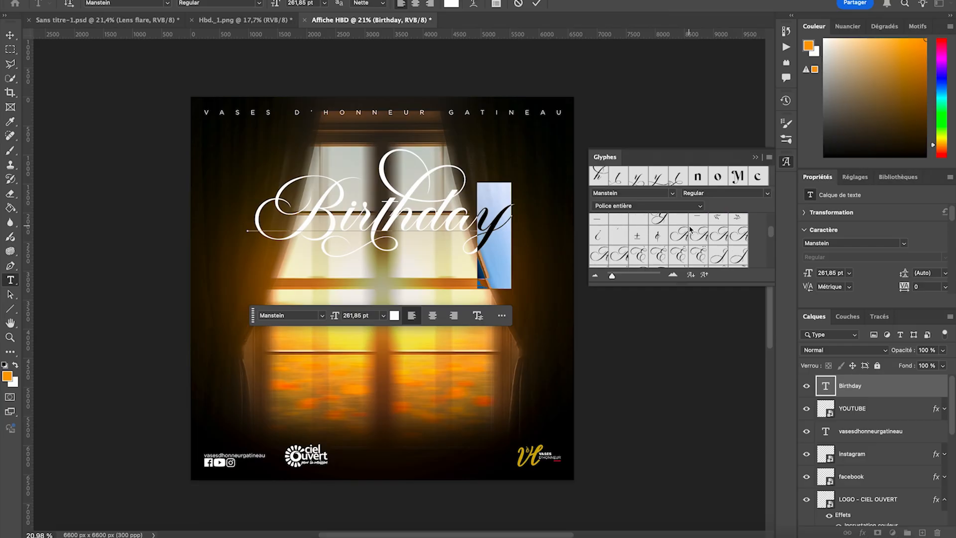
scroll(690, 230, "down", 3)
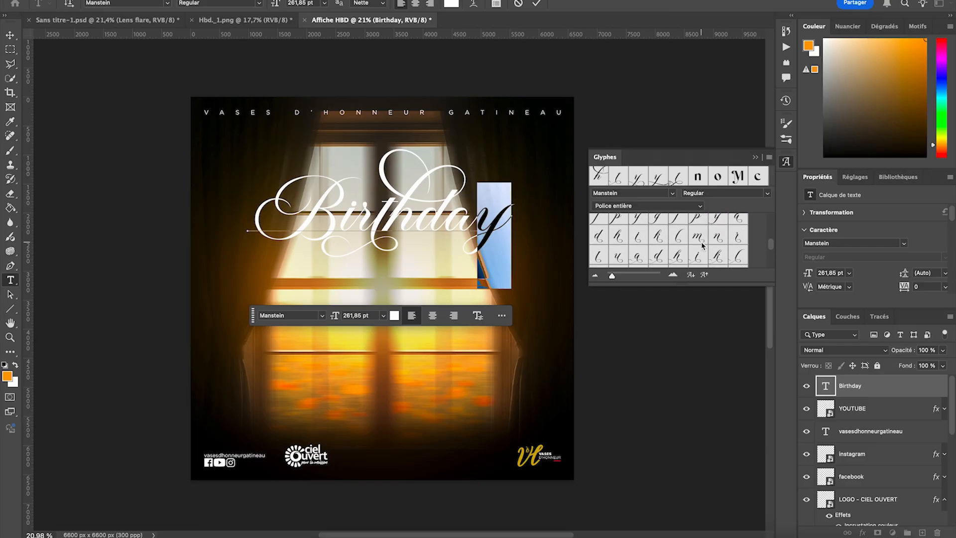
scroll(703, 245, "down", 2)
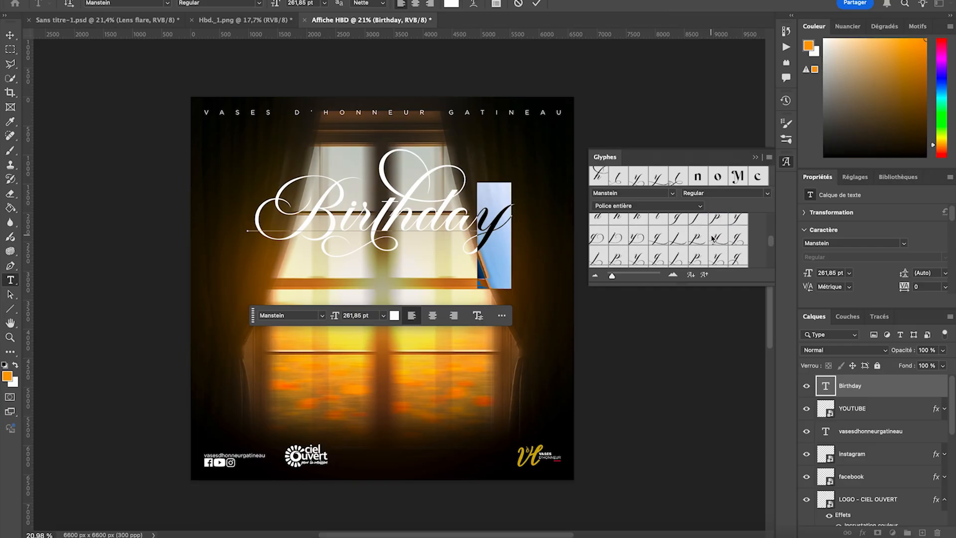
scroll(726, 239, "down", 2)
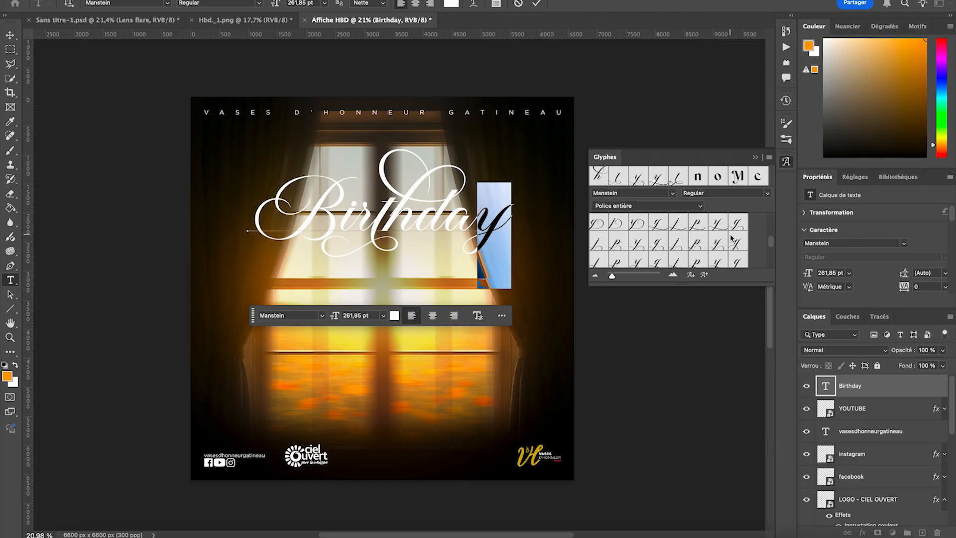
double_click(717, 243)
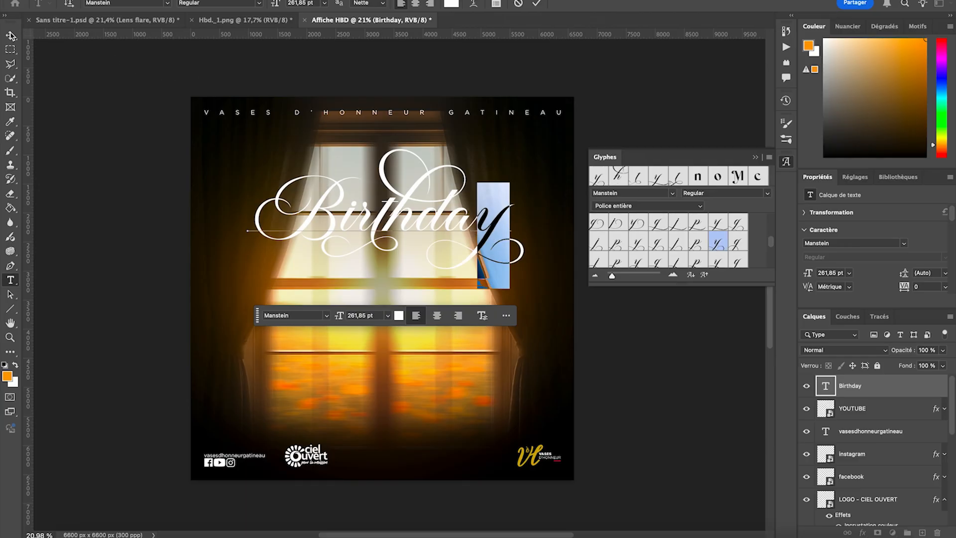
left_click(11, 36)
left_click(48, 162)
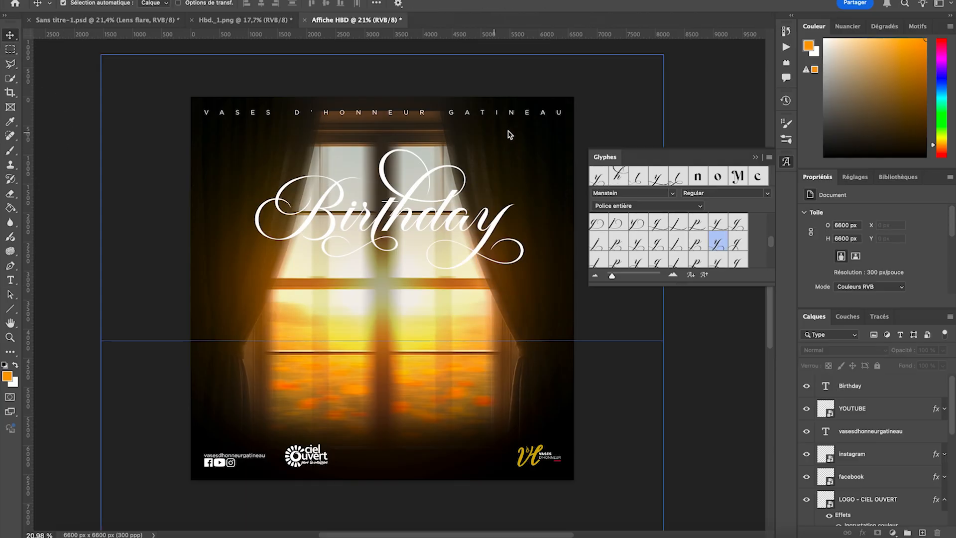
- Recentre the Birthday title horizontally on the poster at X 3300 px and collapse the glyph list
left_click(447, 202)
key("ctrl+t")
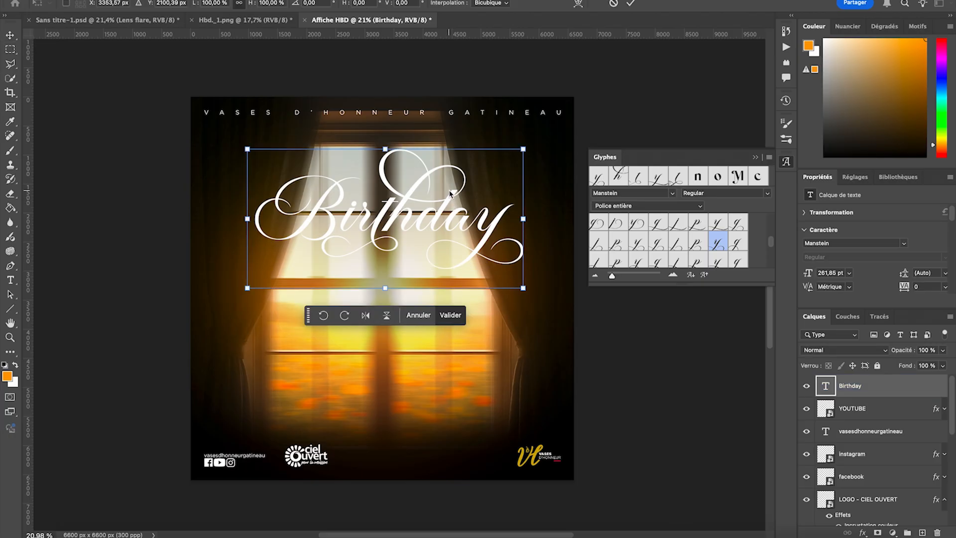
left_click_drag(444, 192, 446, 194)
left_click(454, 315)
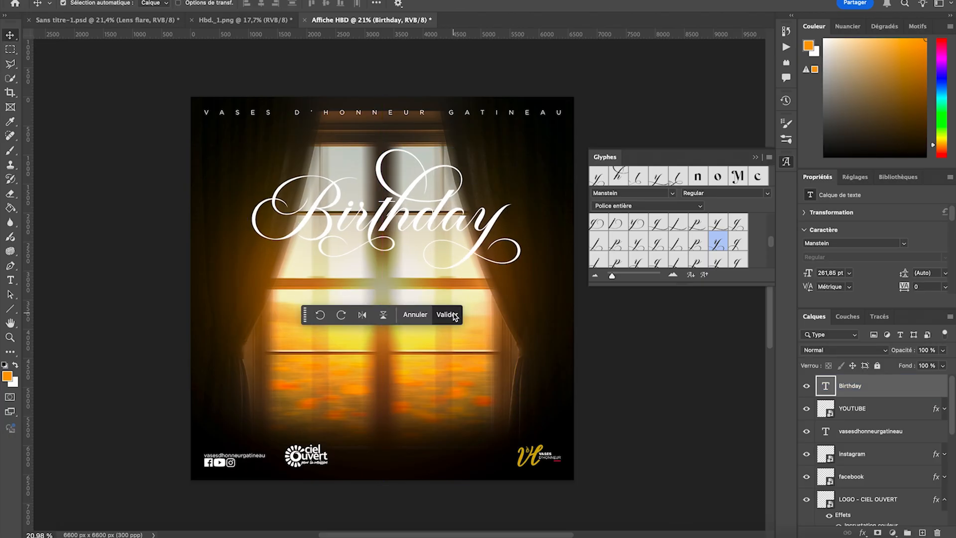
left_click(757, 157)
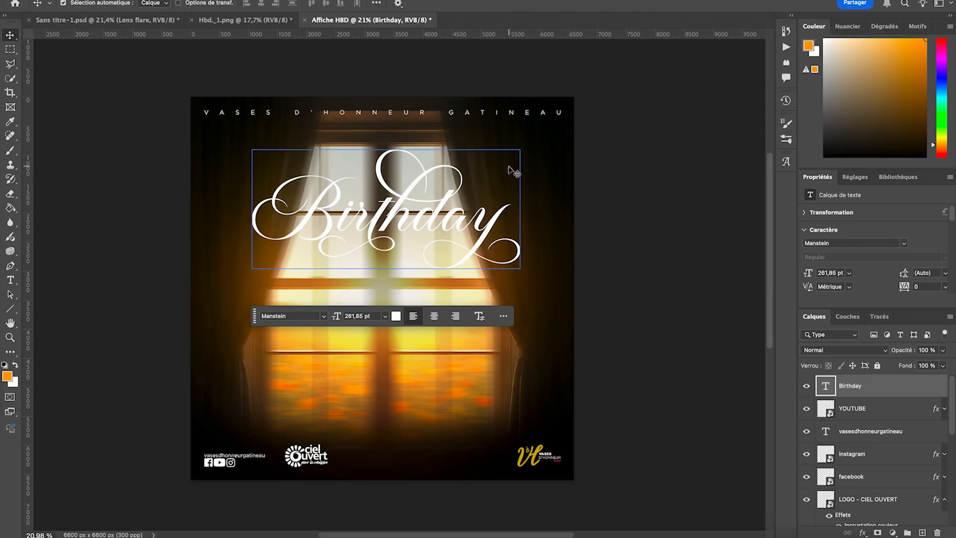
- Shrink the Birthday title to about 226,07 pt and position it centred over the window's upper panes
key("ctrl+t")
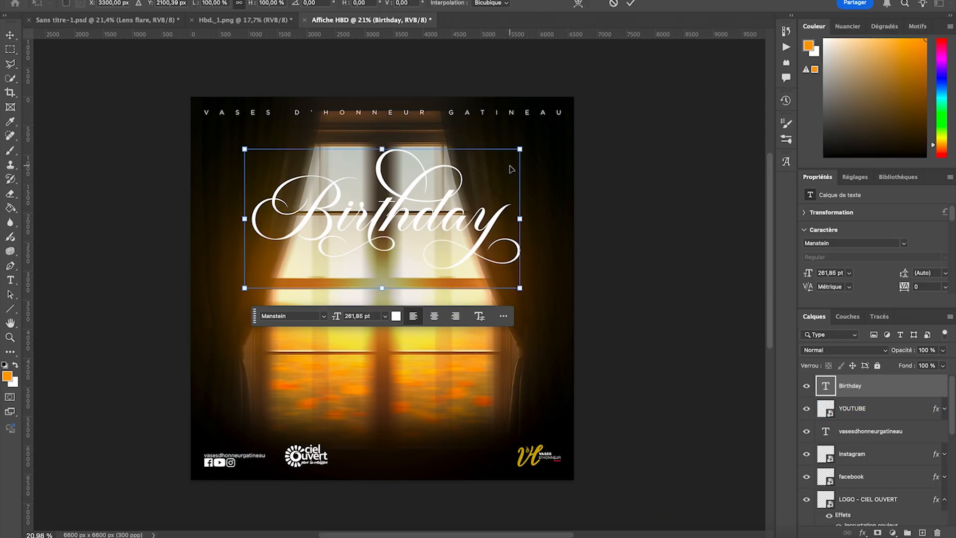
left_click_drag(385, 150, 385, 170)
left_click_drag(433, 195, 433, 199)
left_click(446, 314)
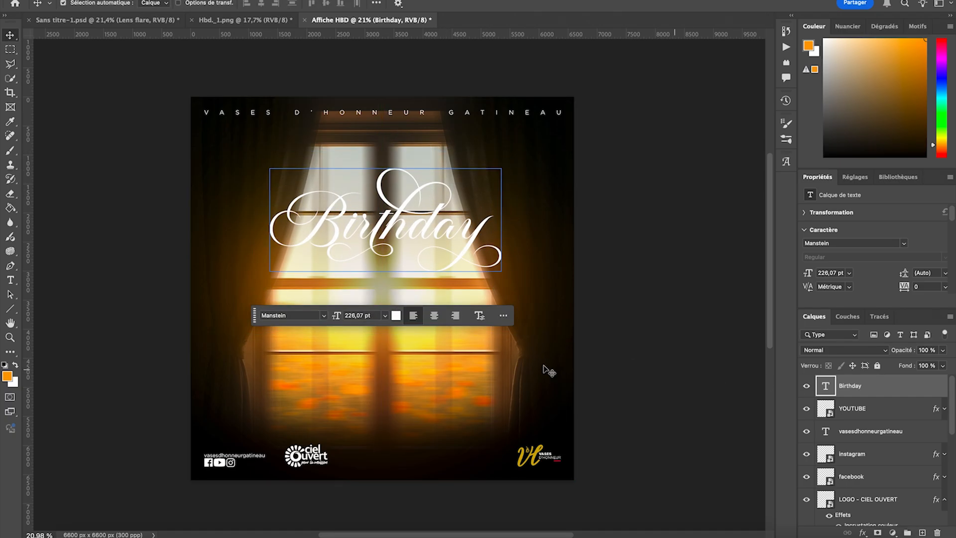
- Add the text "Happy" in Gotham Book 48 pt above and left of the Birthday title, on a new layer
left_click(10, 281)
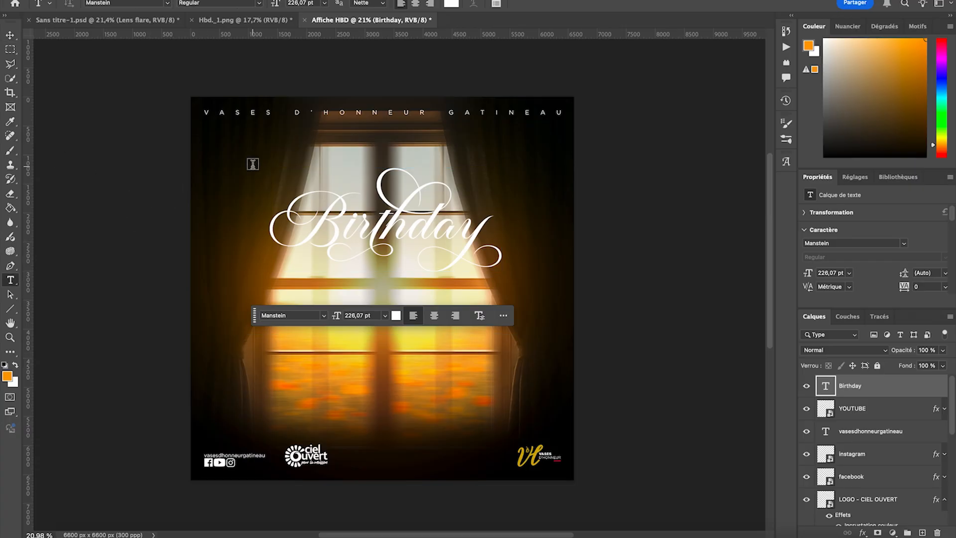
left_click(253, 169)
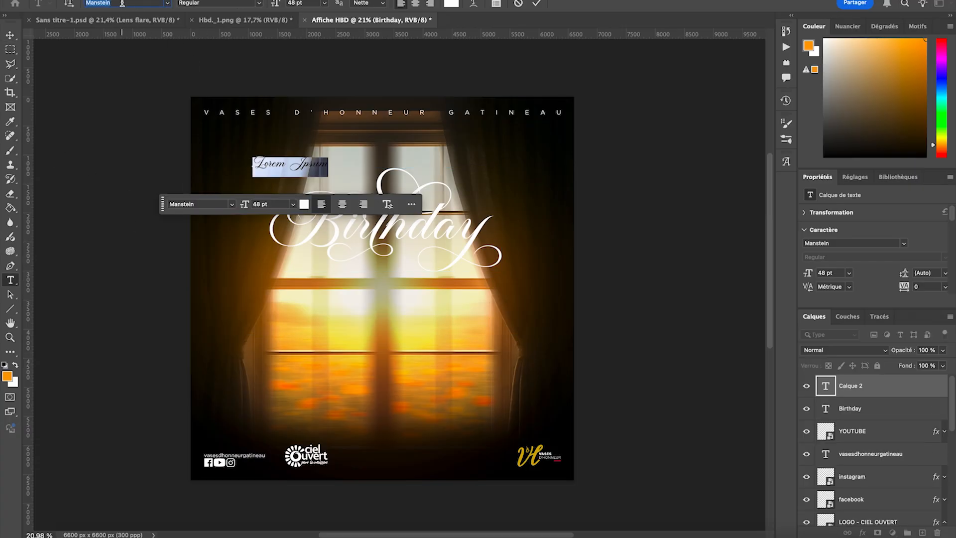
type("goth")
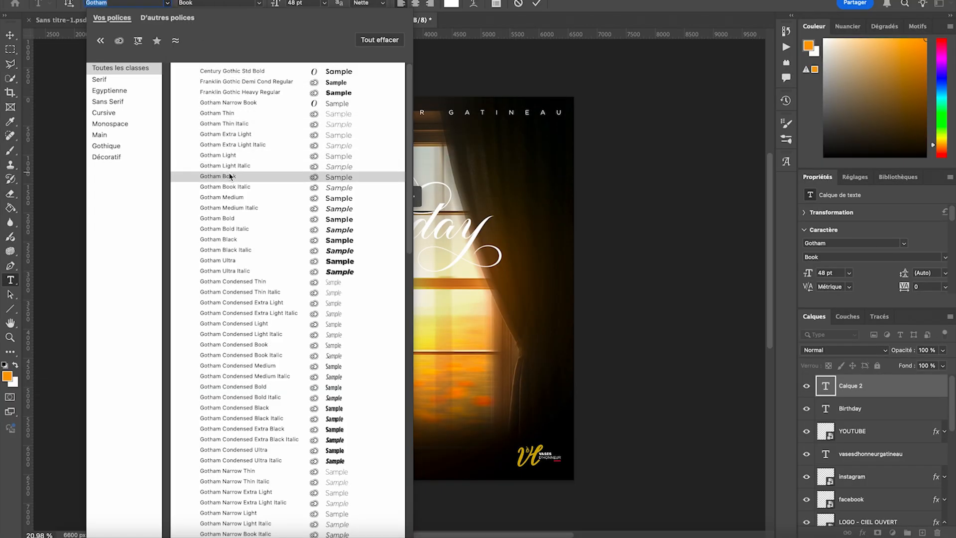
left_click(282, 175)
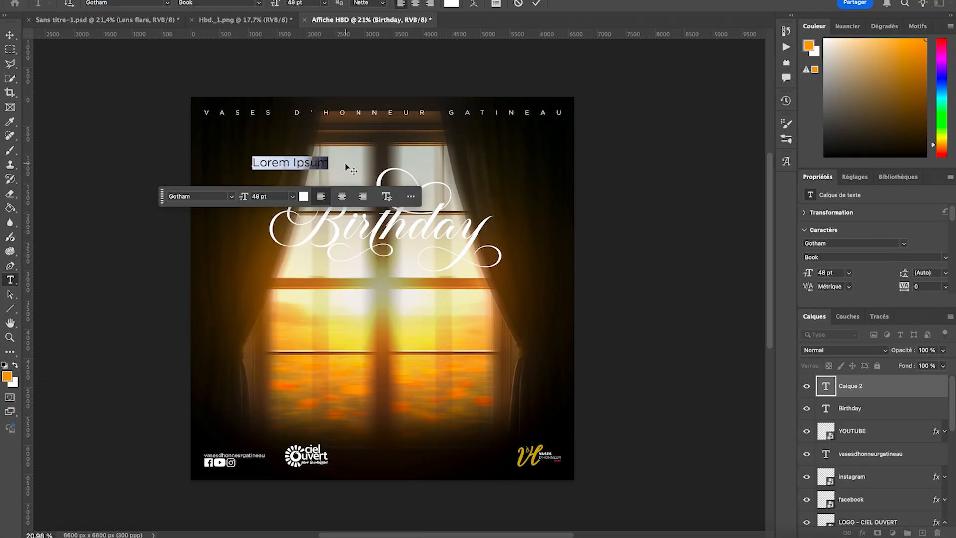
type("Happy")
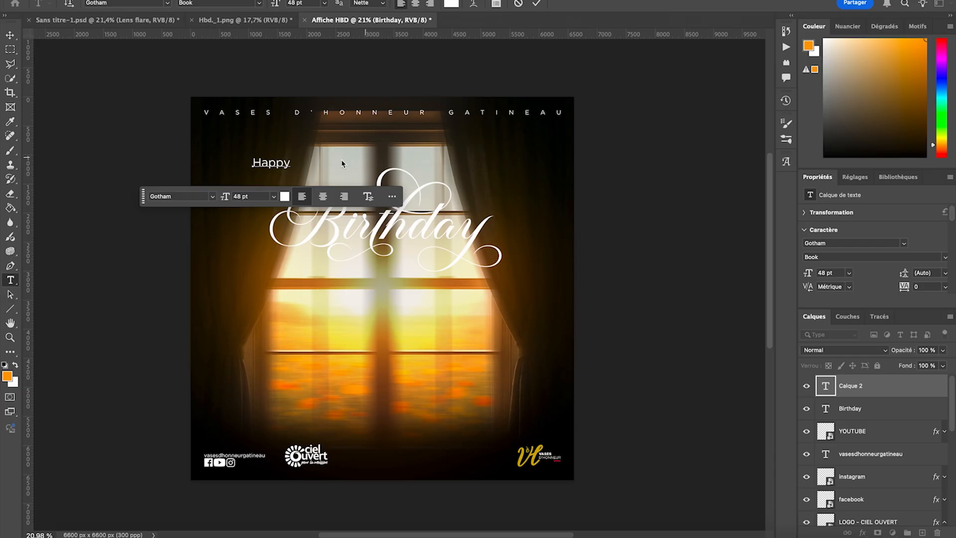
- Change the font style of the Happy text to Book Italic
double_click(267, 161)
left_click(253, 4)
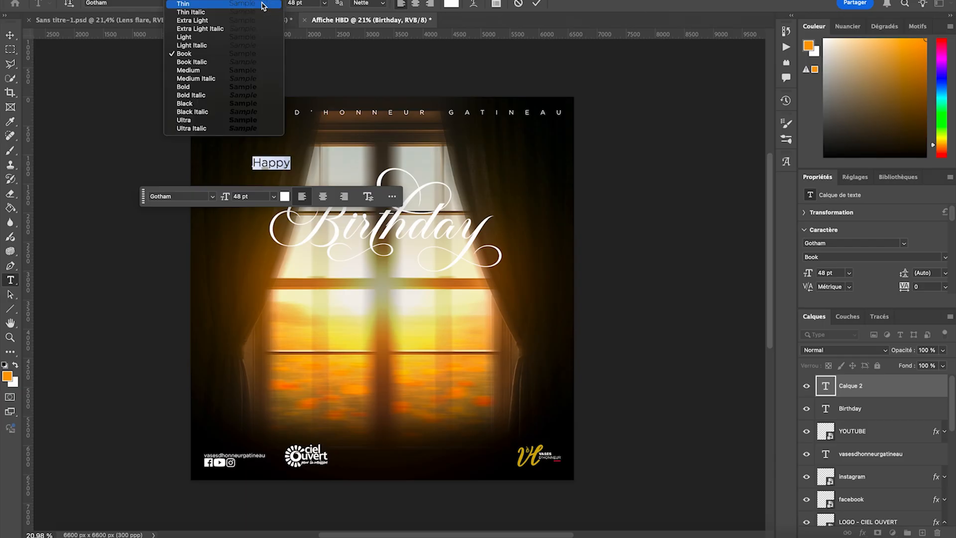
left_click(199, 64)
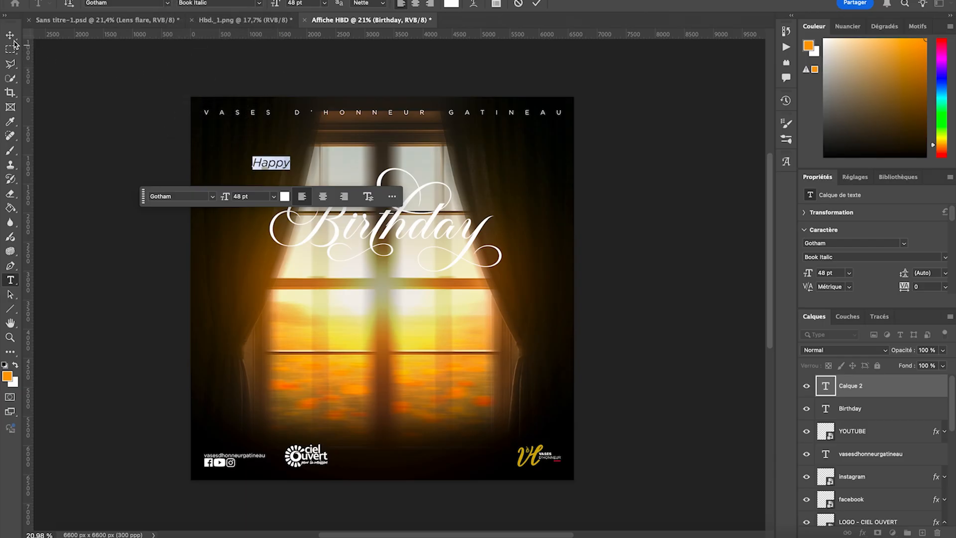
left_click(10, 35)
- Scale the Happy text to about 71,94 % and place it above the "ir" of Birthday, between the B and the h flourish, leaving it deselected
key("ctrl+t")
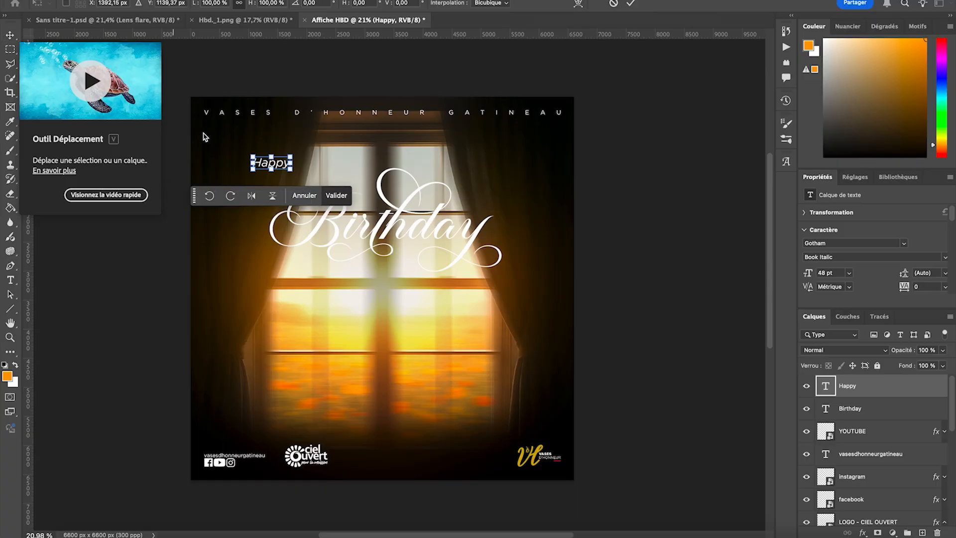
left_click_drag(251, 162, 371, 207)
key("ctrl+plus")
scroll(368, 205, "up", 8)
scroll(347, 101, "up", 5)
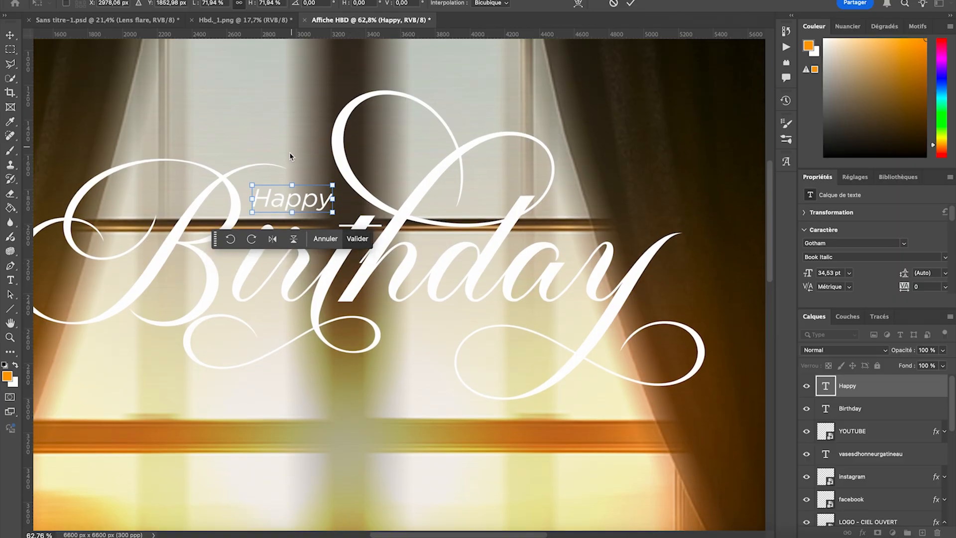
left_click_drag(289, 202, 297, 199)
key("Return")
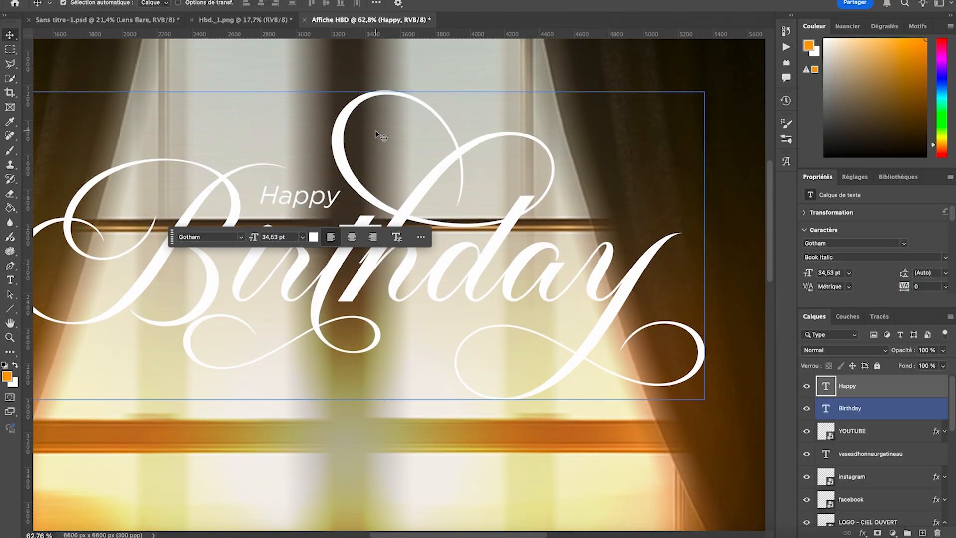
key("ctrl+minus")
key("ctrl+minus")
scroll(379, 134, "down", 5)
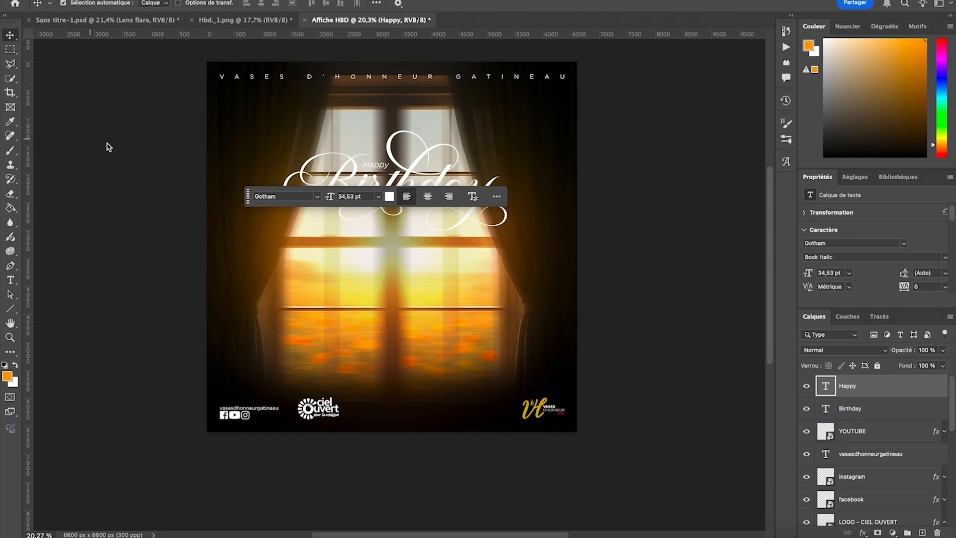
left_click(109, 148)
scroll(110, 149, "down", 3)
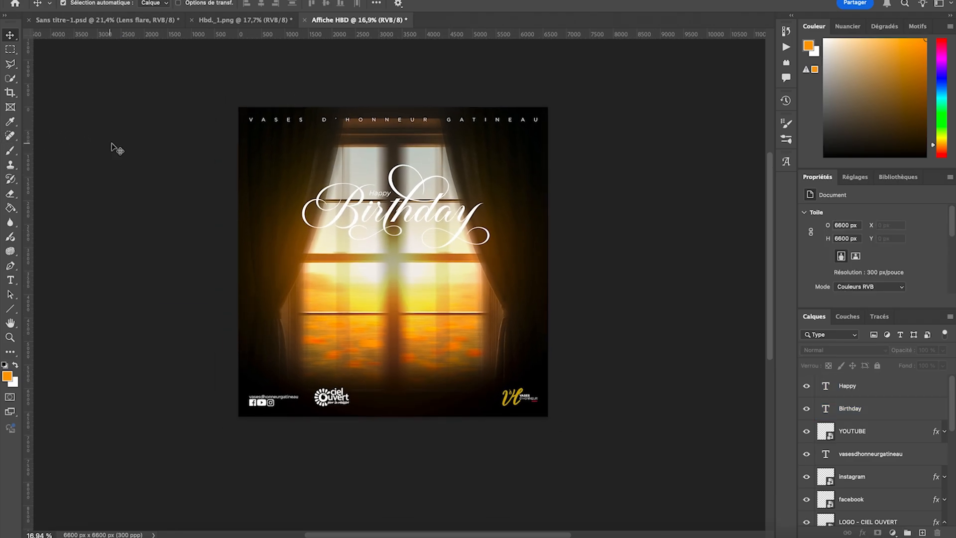
- Create a new empty layer directly above the Birthday text and clip it to that text with a clipping mask
left_click(347, 211)
scroll(347, 212, "up", 3)
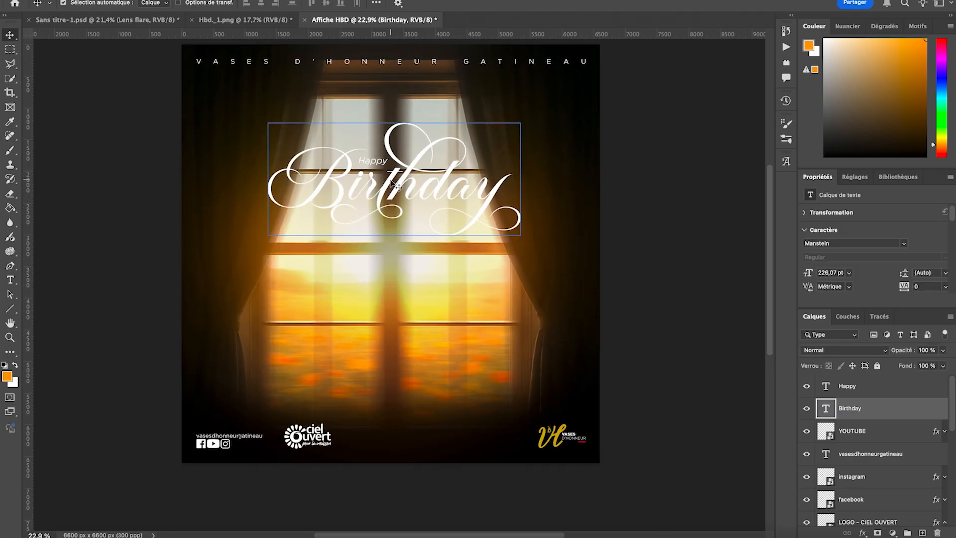
left_click(840, 454)
left_click(387, 175)
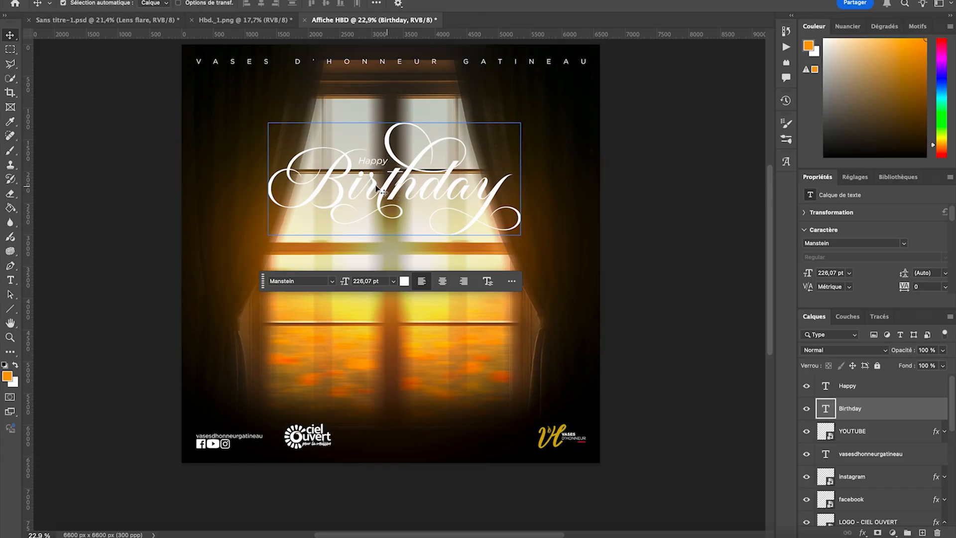
left_click(917, 506)
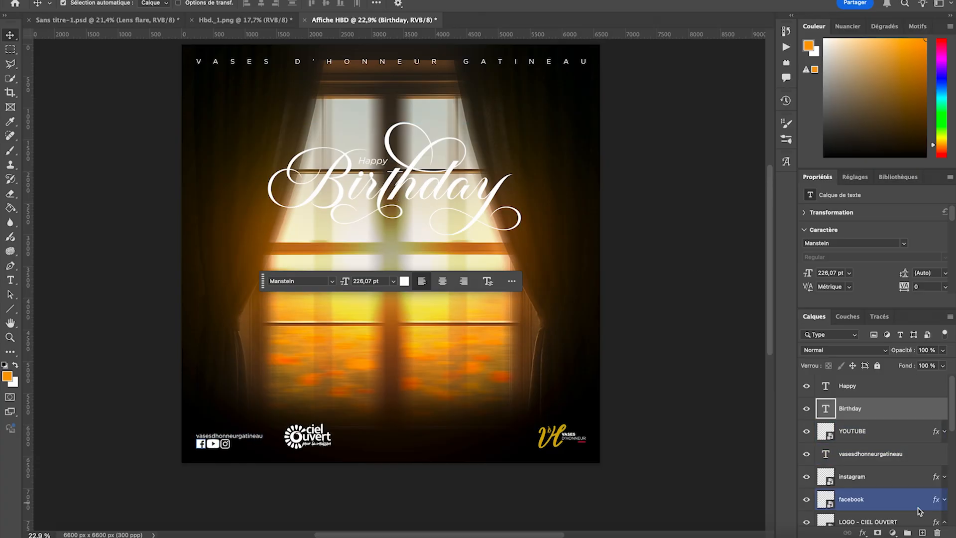
left_click(920, 521)
left_click(922, 532)
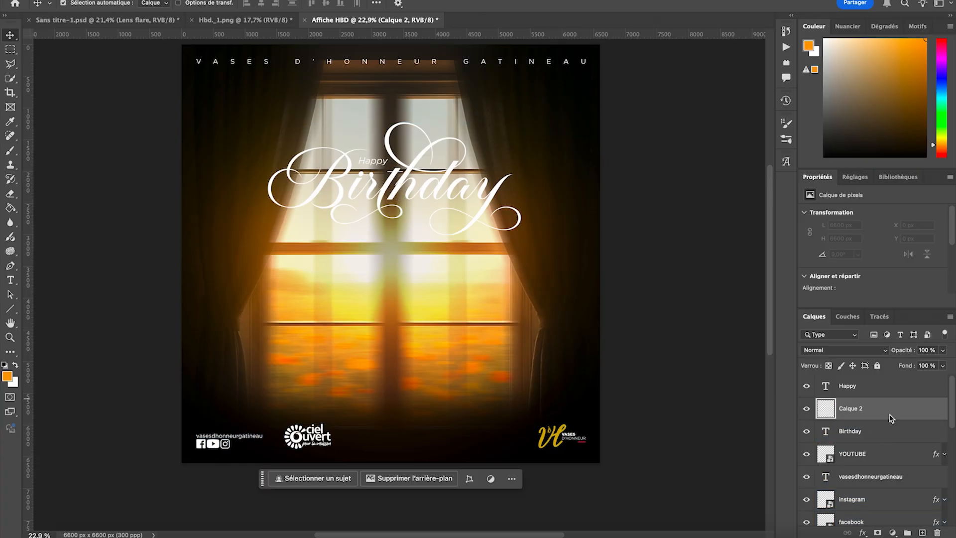
right_click(895, 413)
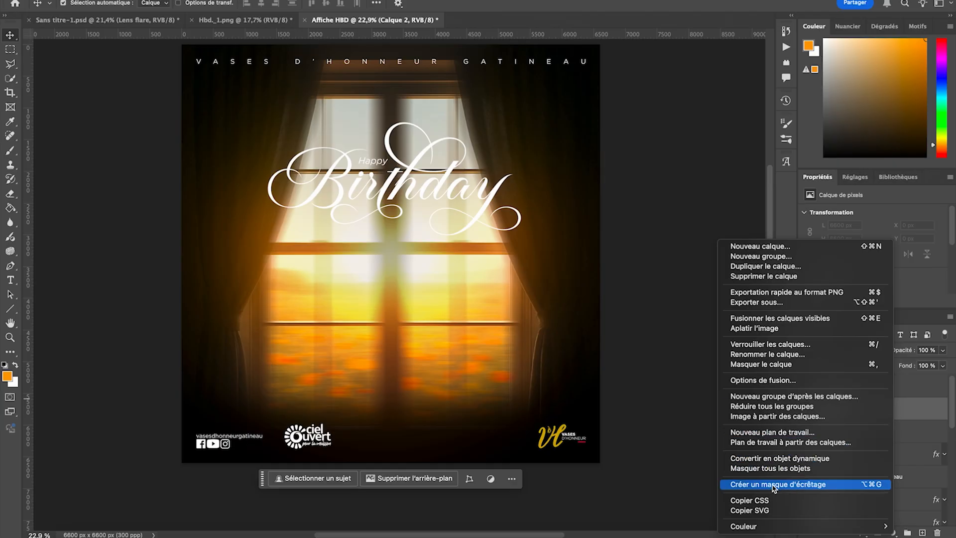
left_click(774, 485)
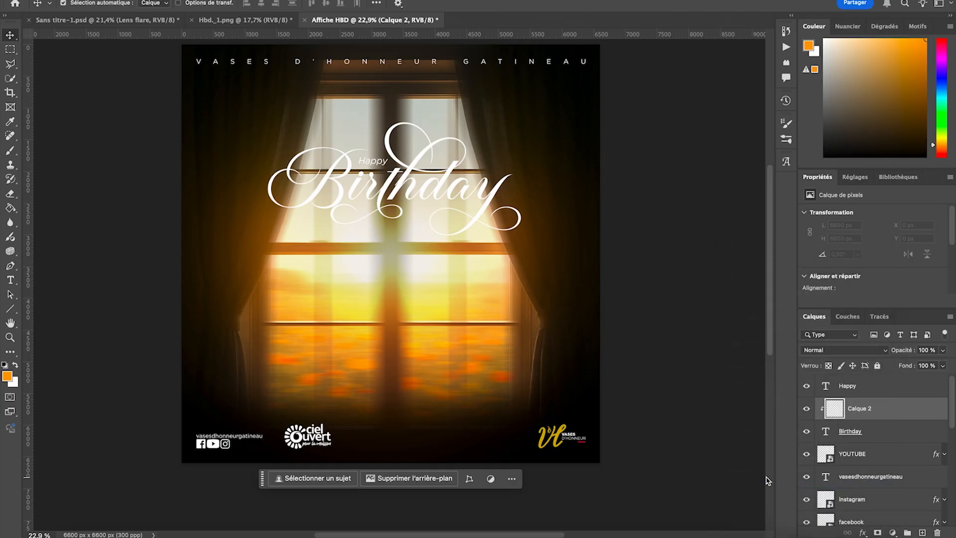
- Set the foreground colour to light grey #cbcbcb
left_click(16, 367)
left_click(9, 377)
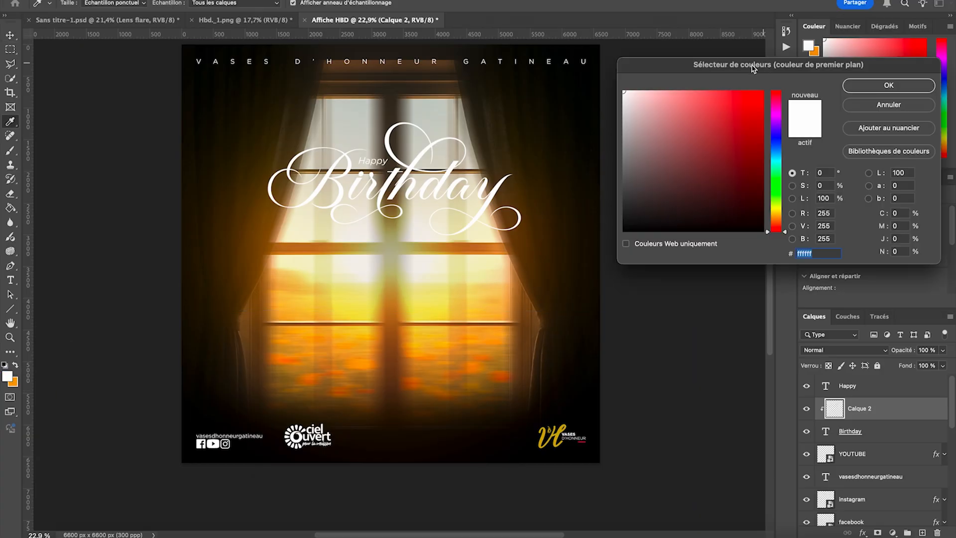
left_click_drag(630, 94, 614, 116)
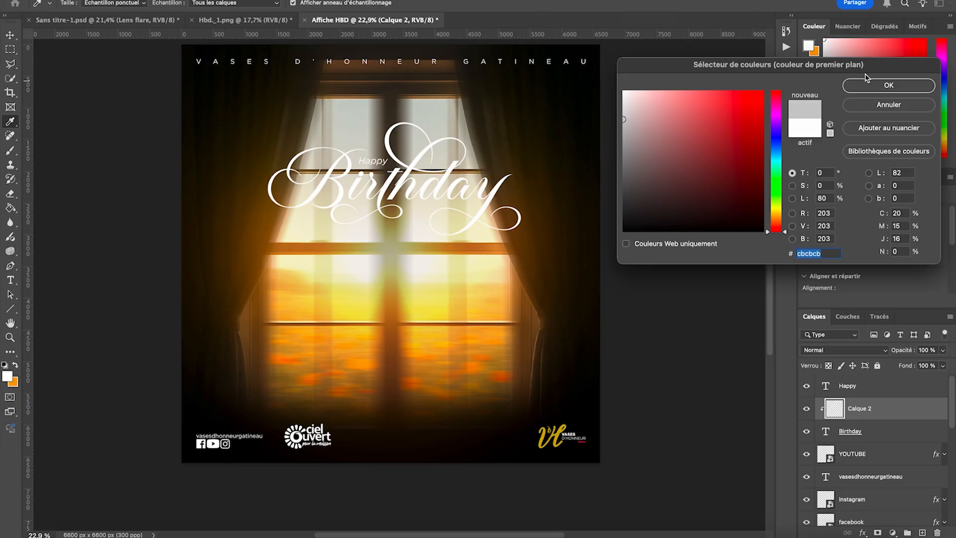
left_click(871, 83)
- Shade both ends of the Birthday title in light grey on the clipped Calque 2, using a 5000 px brush
left_click(10, 151)
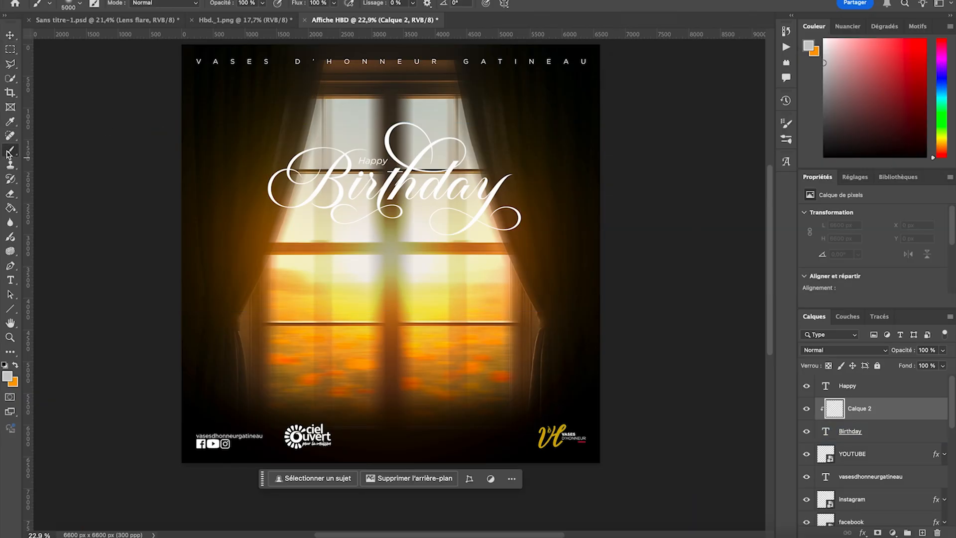
left_click(601, 231)
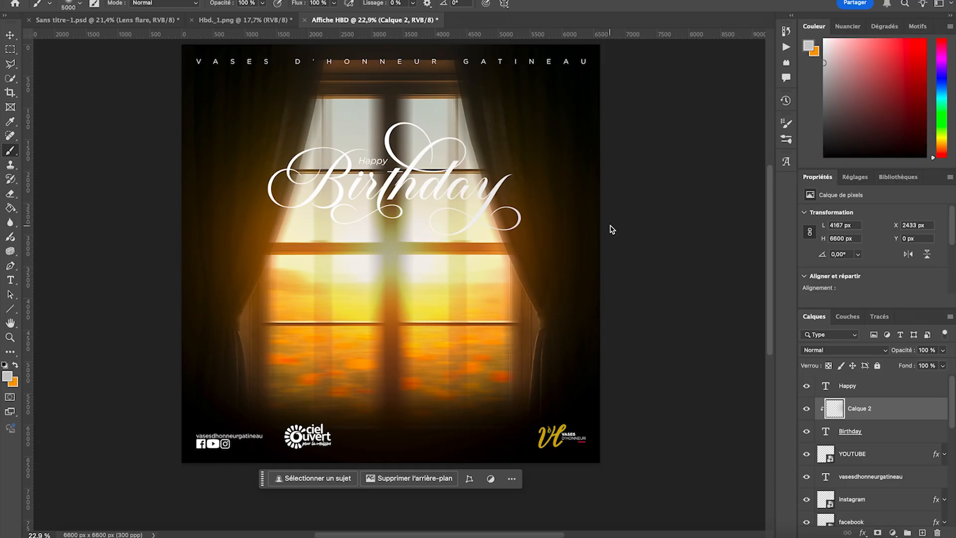
left_click(187, 213)
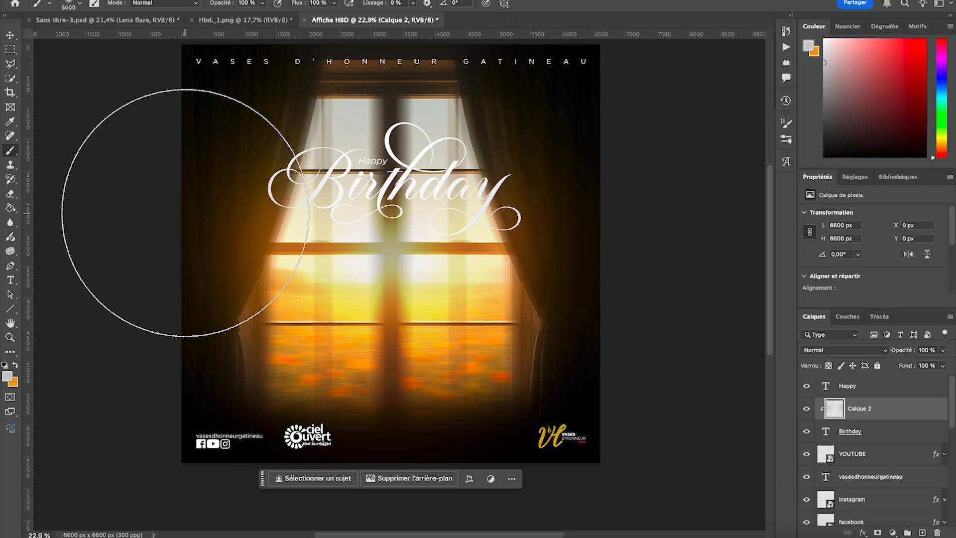
scroll(98, 217, "up", 2)
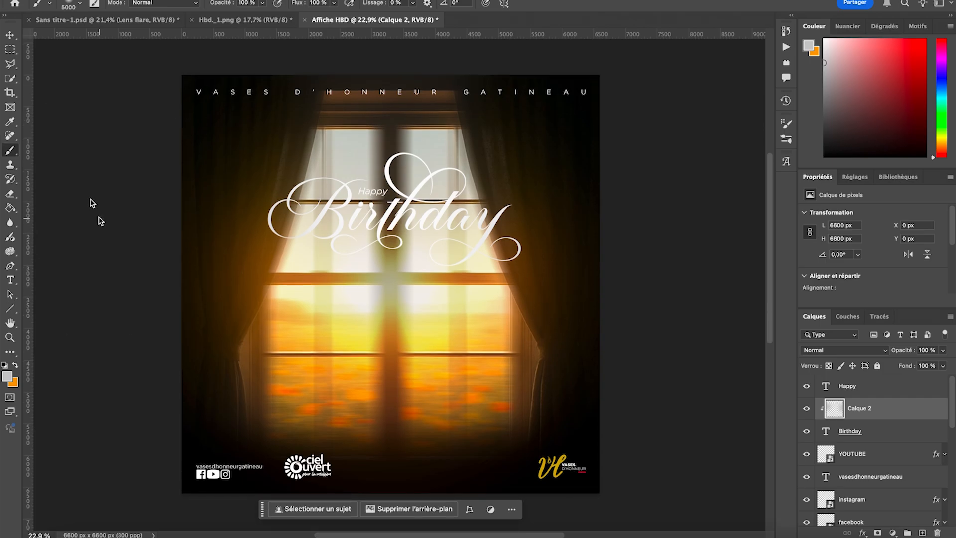
- Make the Luminosité/Contraste 1 adjustment layer above the window photo visible
left_click(12, 37)
scroll(882, 428, "down", 1)
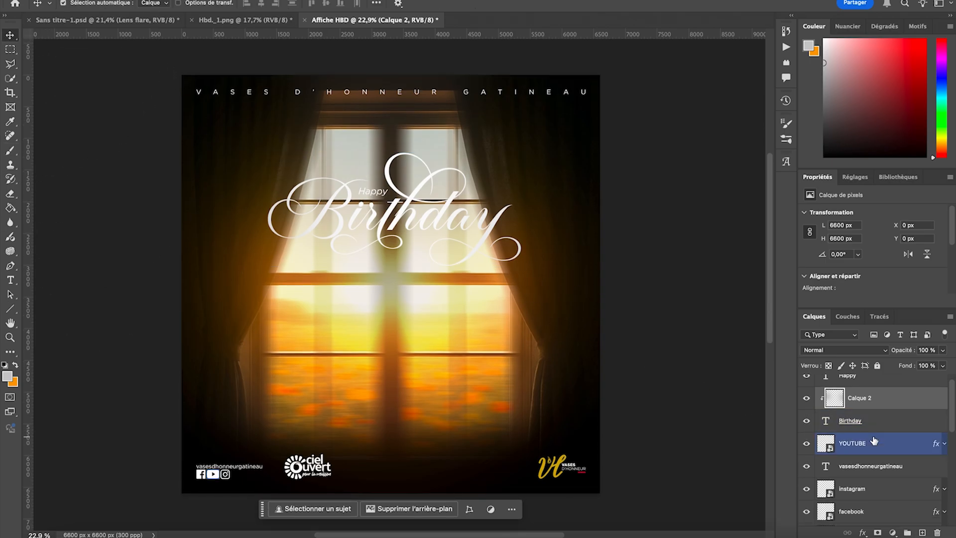
scroll(874, 440, "down", 6)
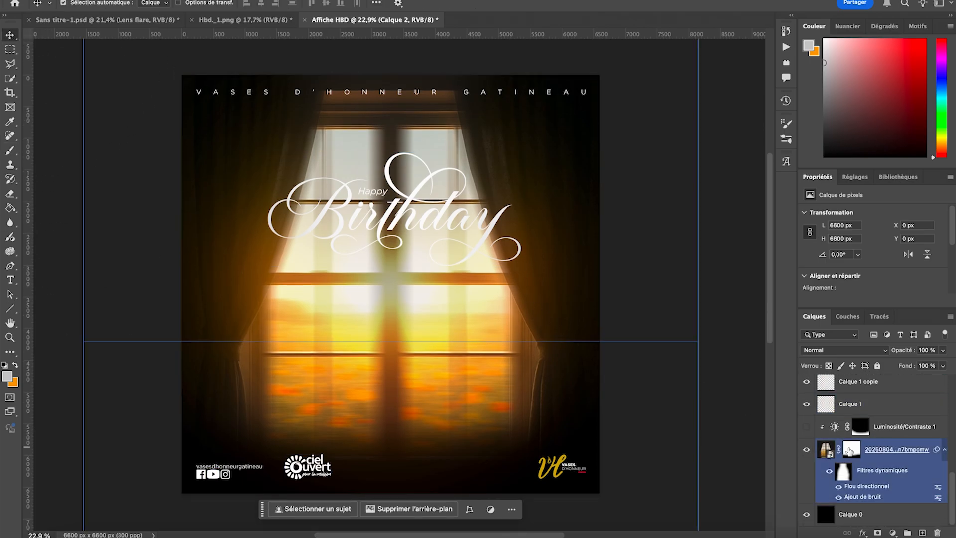
left_click(807, 428)
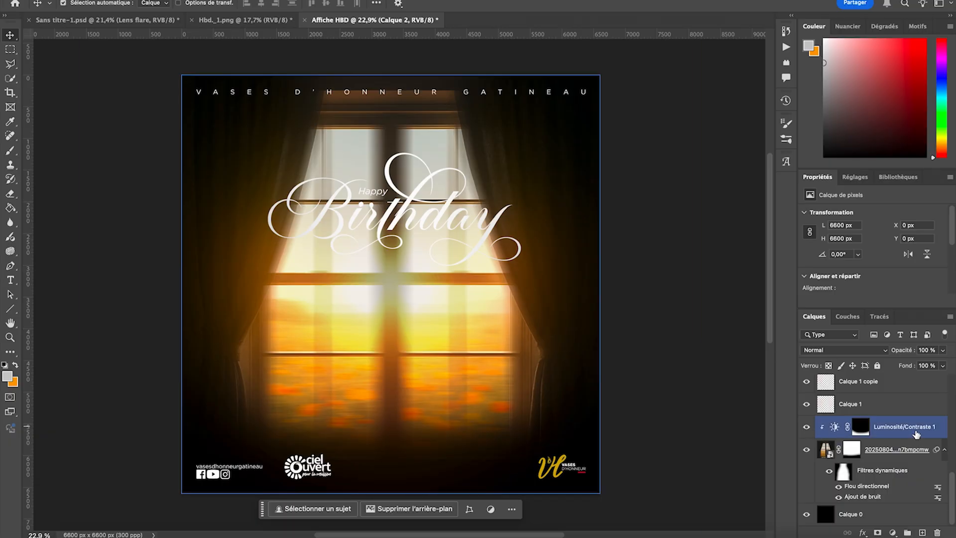
- Add another Luminosité/Contraste adjustment above Luminosité/Contraste 1, clipped to the window photo, with Luminosité -75 and Contraste 24
left_click(888, 429)
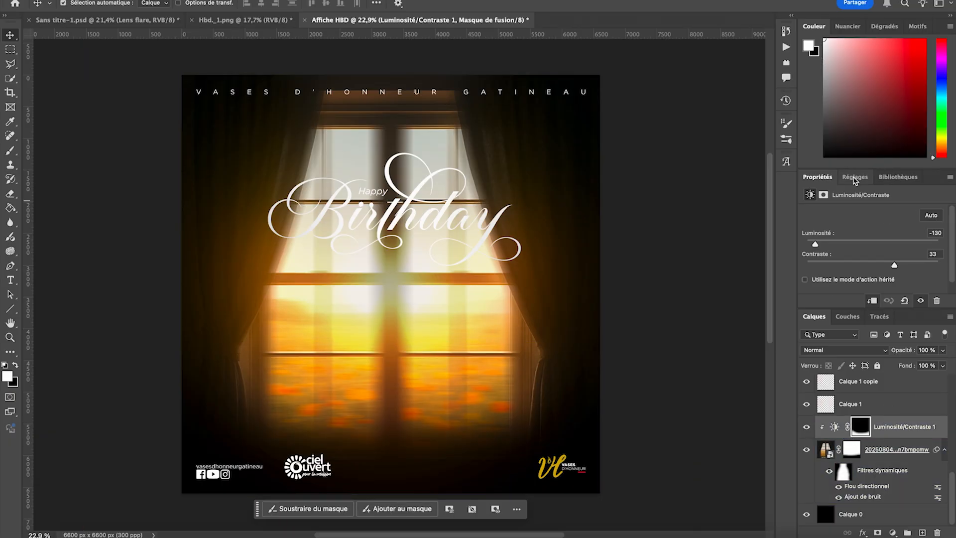
left_click(855, 177)
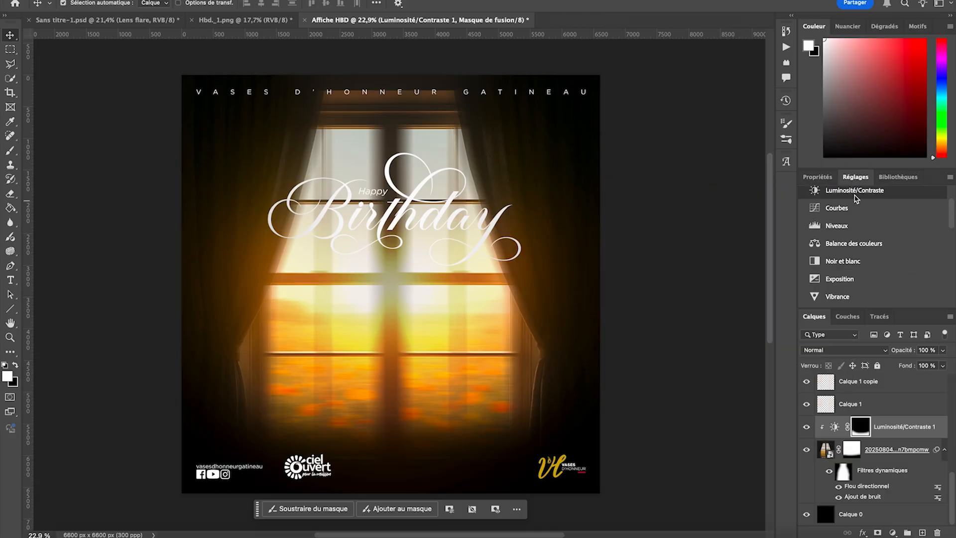
left_click(854, 190)
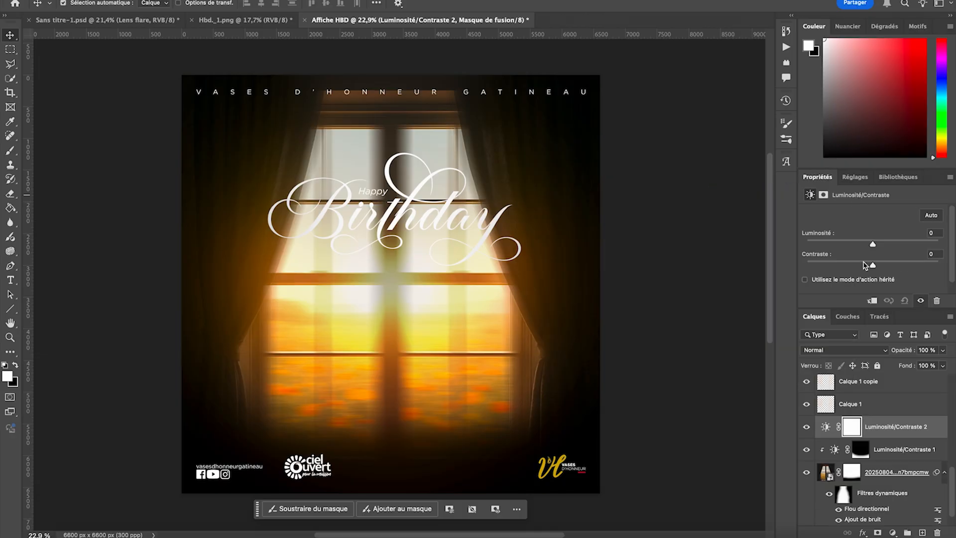
left_click(875, 302)
left_click_drag(873, 244, 842, 246)
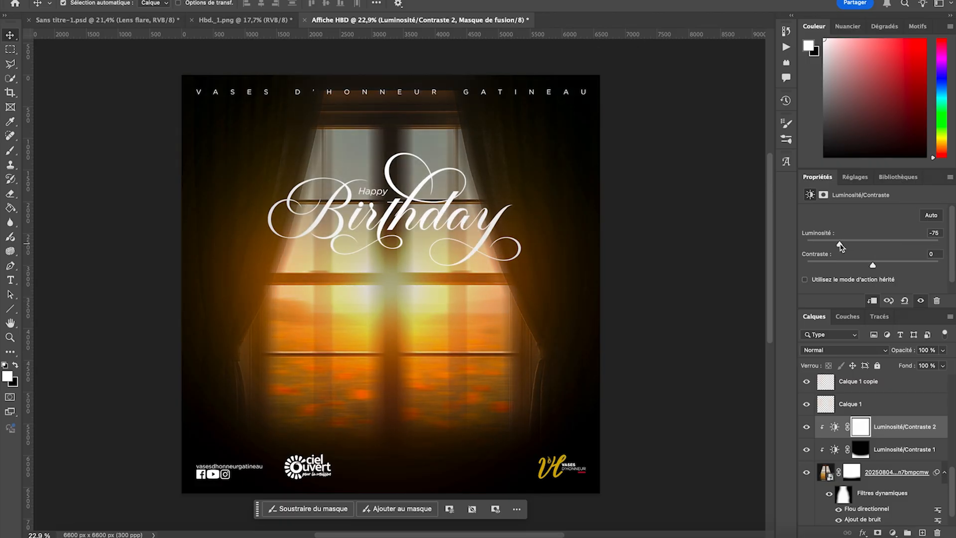
left_click_drag(879, 269, 887, 269)
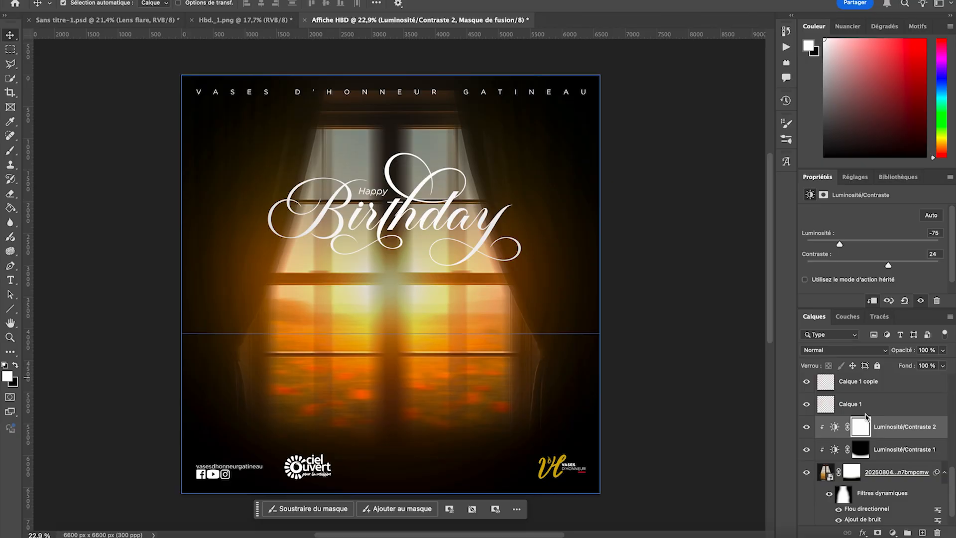
- Erase the Luminosité/Contraste 2 mask with a soft 1918 px eraser, keeping the darkening only in a band across the upper window
left_click(859, 428)
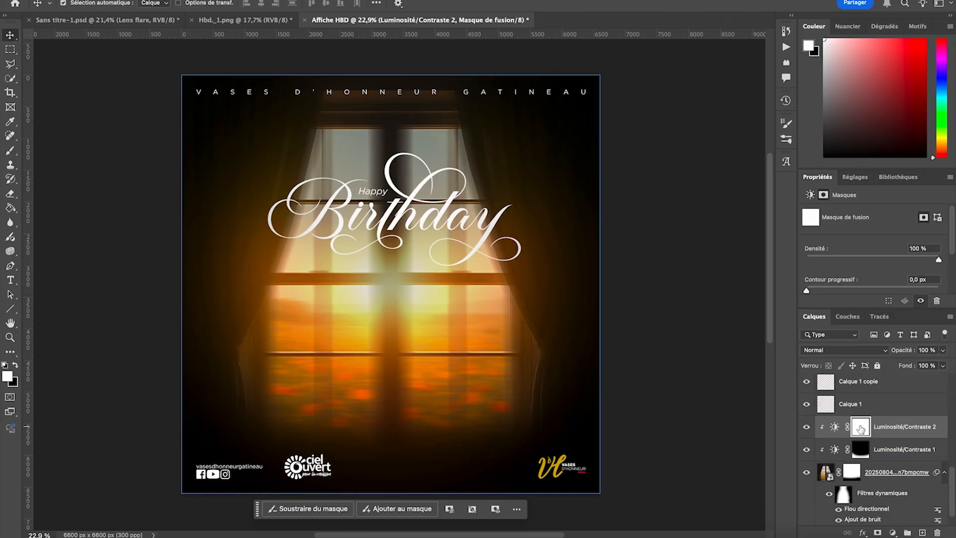
left_click(8, 196)
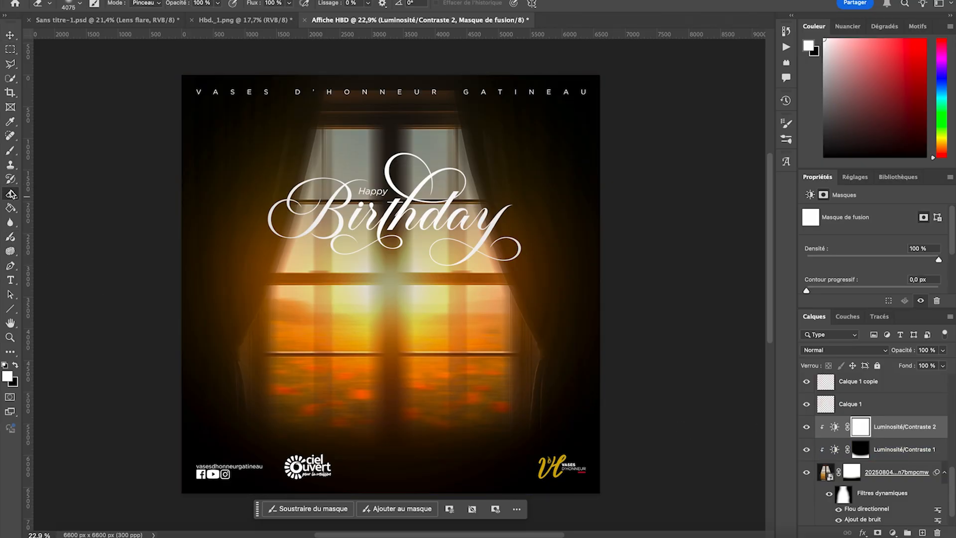
left_click(75, 11)
type("25")
key("Return")
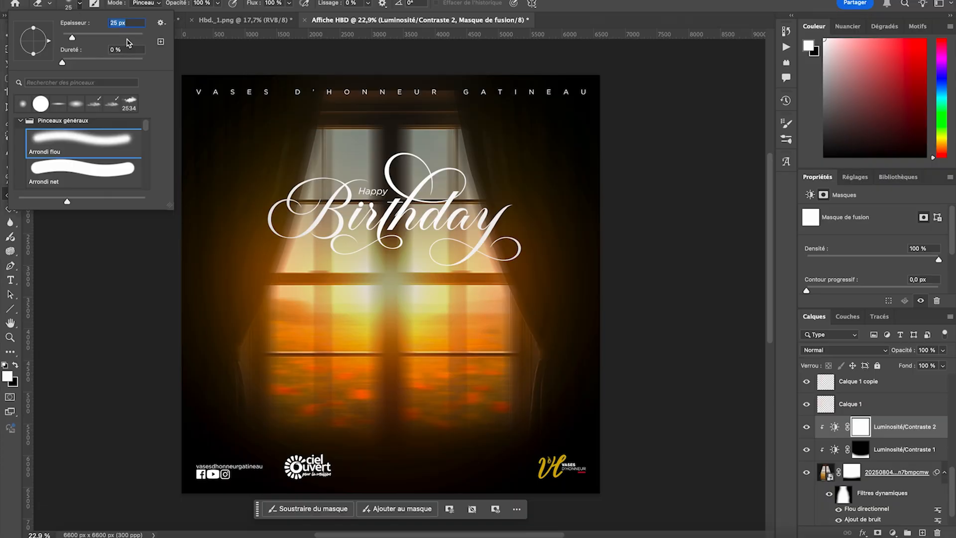
left_click(131, 36)
left_click_drag(129, 38, 138, 39)
mouse_move(321, 129)
left_mouse_down()
mouse_move(184, 127)
mouse_move(609, 122)
left_mouse_up()
mouse_move(573, 269)
left_mouse_down()
mouse_move(558, 284)
mouse_move(489, 301)
mouse_move(346, 314)
mouse_move(165, 305)
mouse_move(258, 283)
mouse_move(623, 300)
mouse_move(512, 342)
mouse_move(118, 339)
mouse_move(203, 348)
mouse_move(460, 454)
mouse_move(466, 350)
mouse_move(131, 341)
left_mouse_up()
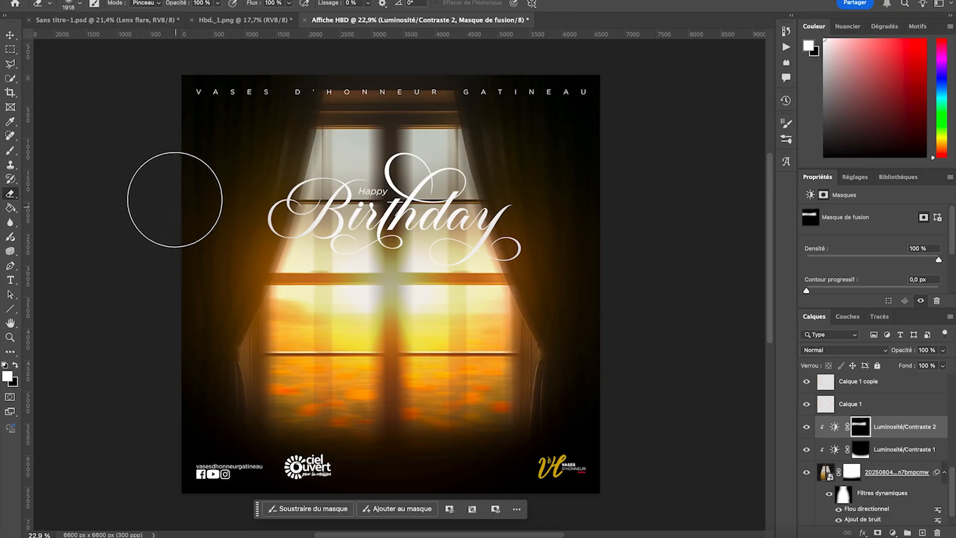
- Compare the poster with and without the Luminosité/Contraste 2 adjustment
scroll(681, 141, "up", 2)
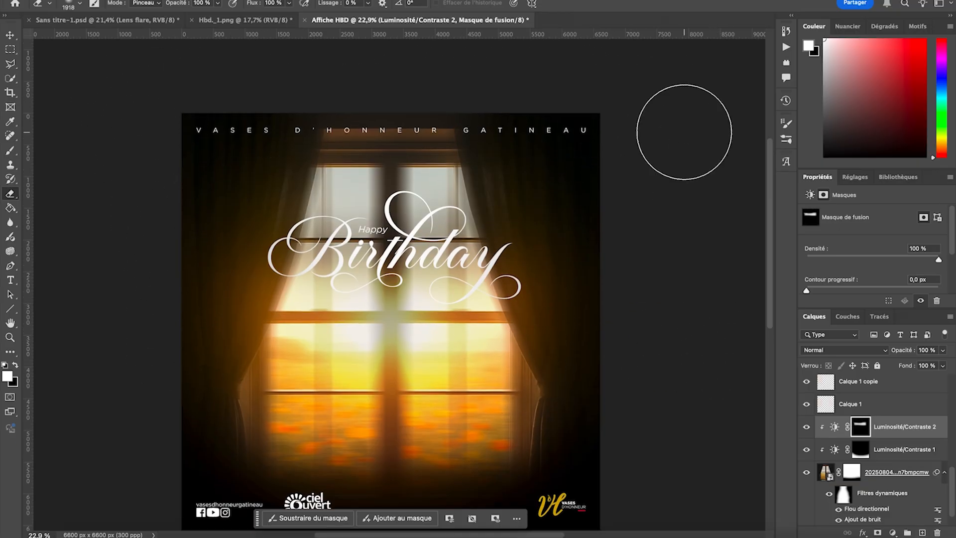
left_click(807, 428)
left_click(807, 428)
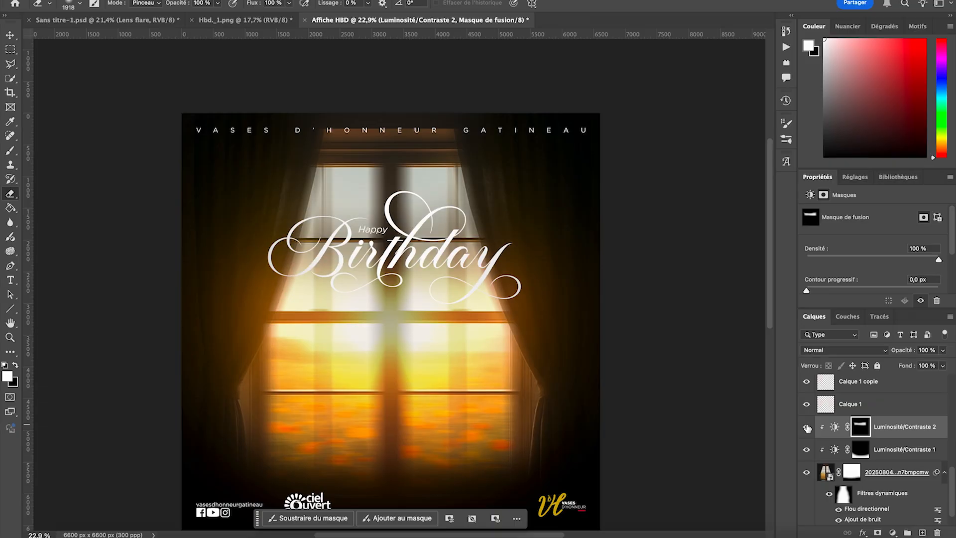
left_click(807, 427)
left_click(807, 427)
scroll(219, 301, "down", 2)
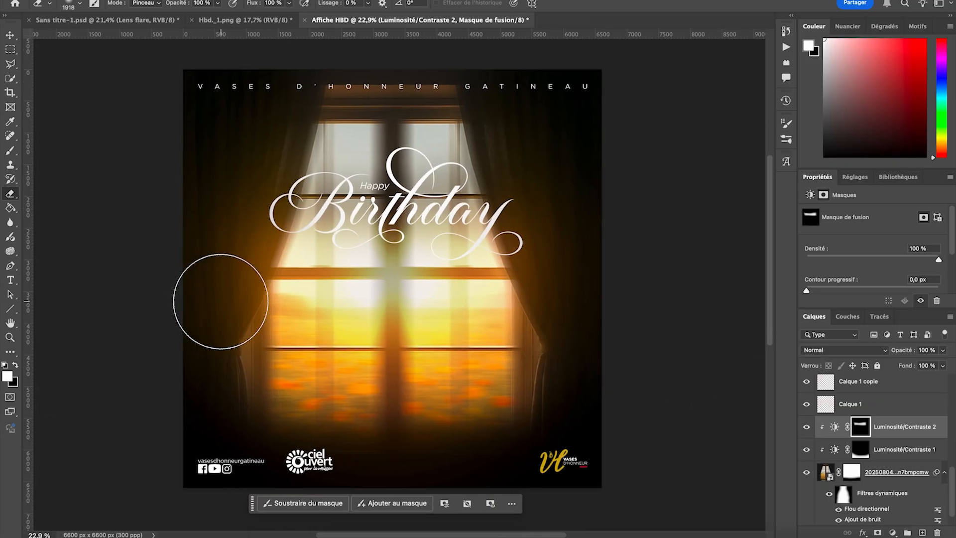
scroll(219, 301, "right", 1)
- Deselect all layers and examine the whole poster at different magnifications
left_click(10, 36)
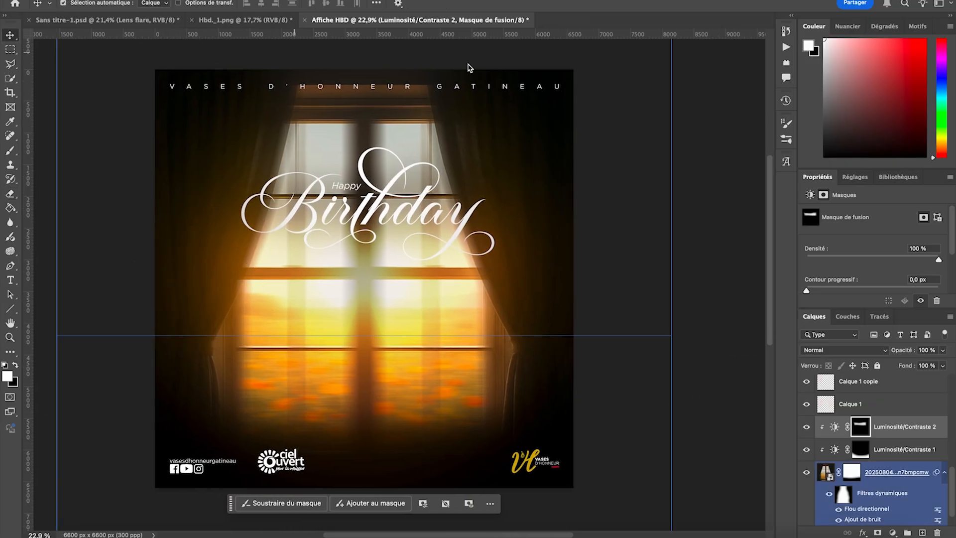
scroll(569, 144, "down", 2)
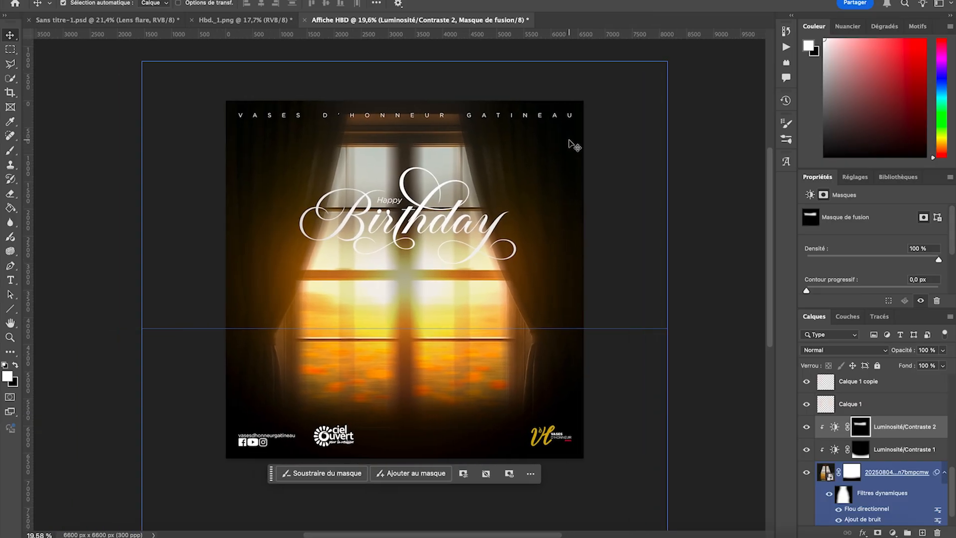
left_click(104, 145)
scroll(100, 145, "up", 1)
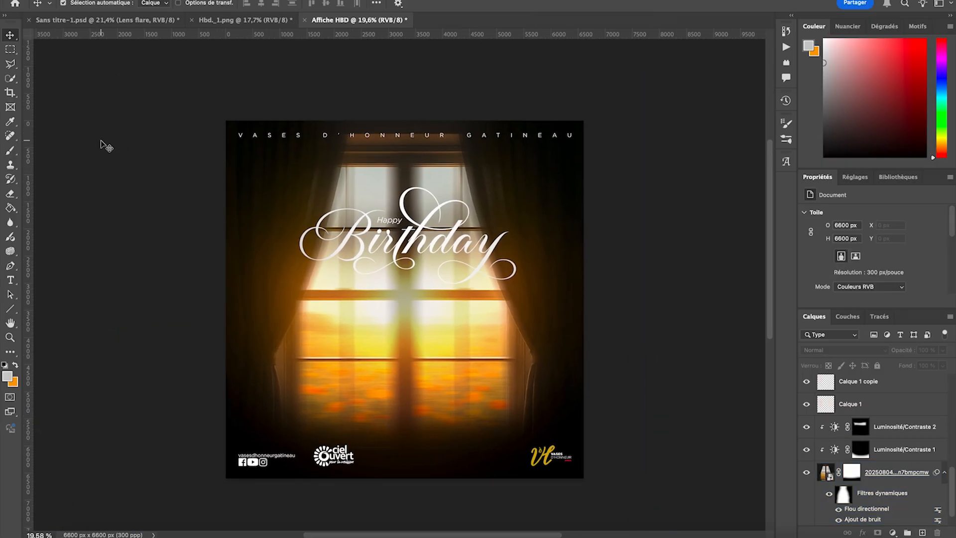
scroll(135, 181, "up", 2)
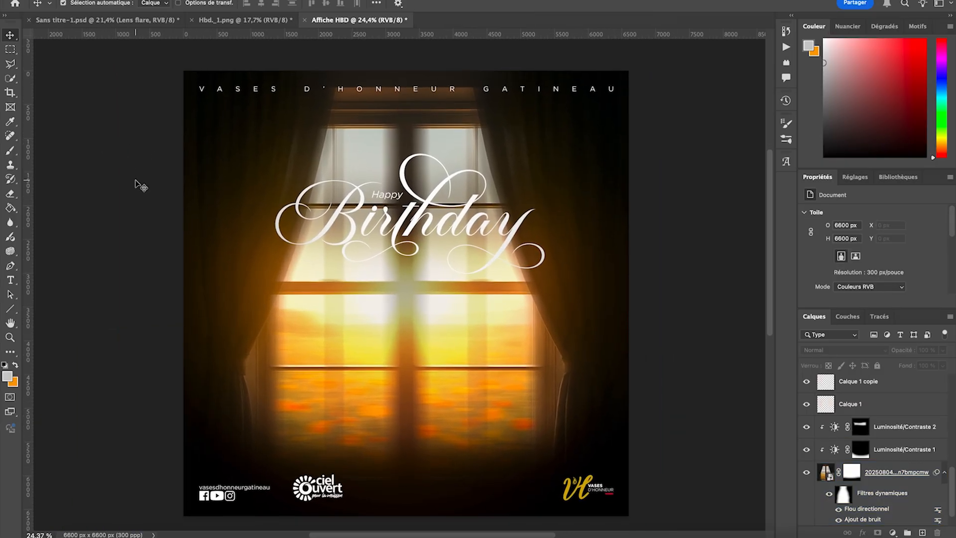
left_click(135, 181)
left_click(64, 132)
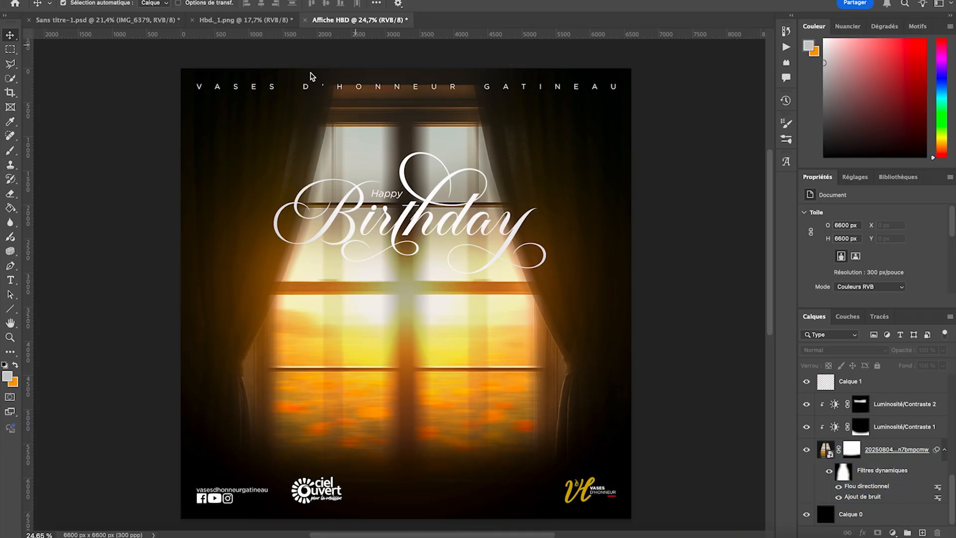
left_click(142, 131)
left_click(53, 144)
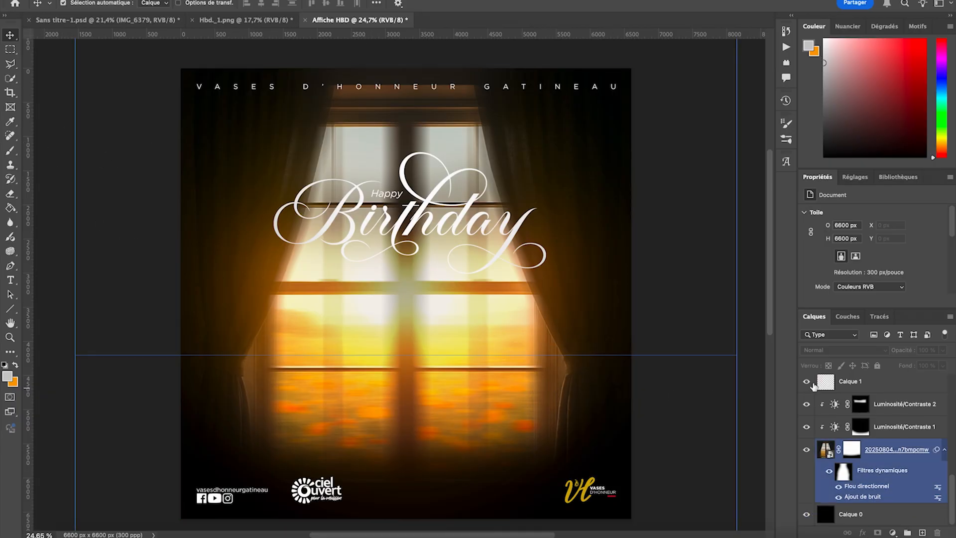
- Group the Happy text, the clipped Calque 2 and the Birthday text
scroll(813, 387, "up", 10)
scroll(847, 393, "down", 6)
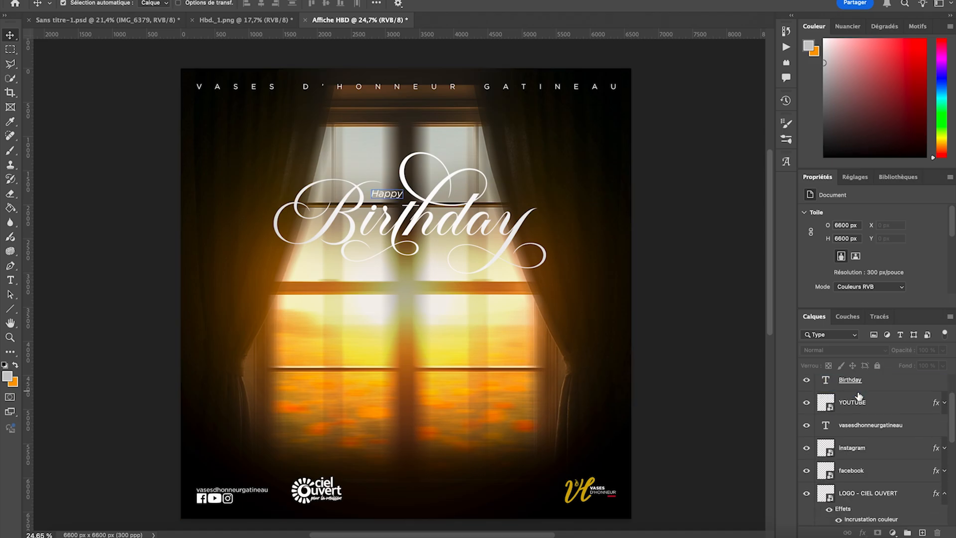
left_click(856, 384)
scroll(859, 396, "up", 6)
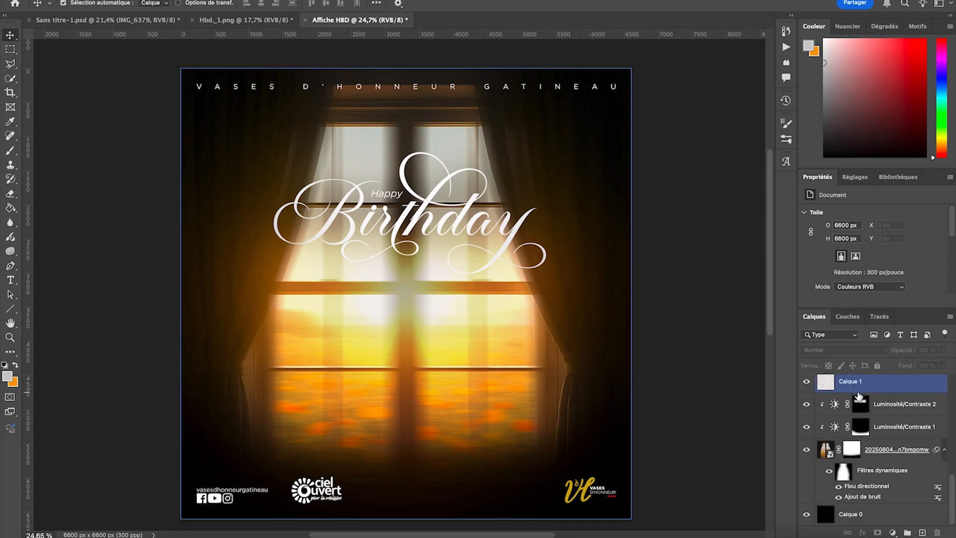
left_click(858, 394)
scroll(873, 424, "down", 1)
scroll(873, 423, "up", 1)
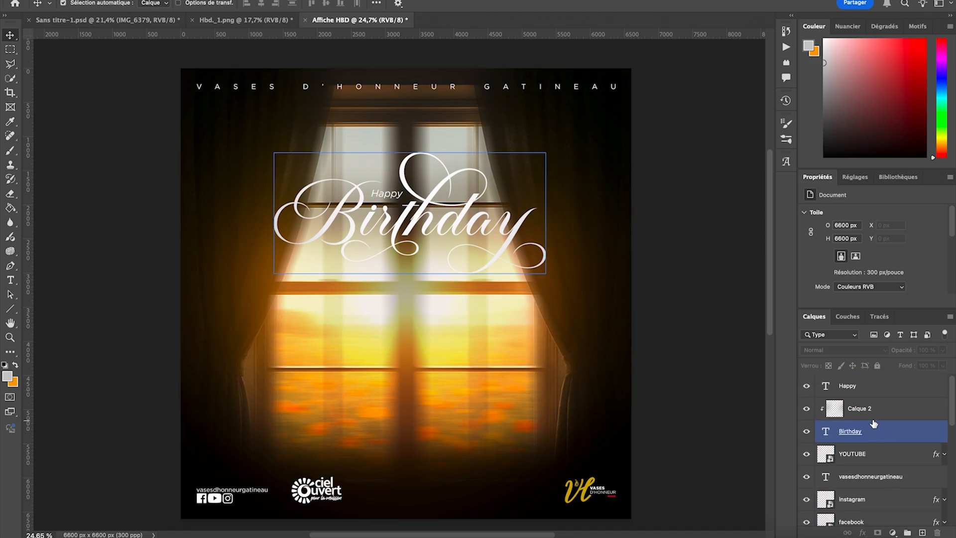
left_click(877, 392)
left_click(877, 433)
left_click(881, 411)
left_click(880, 436)
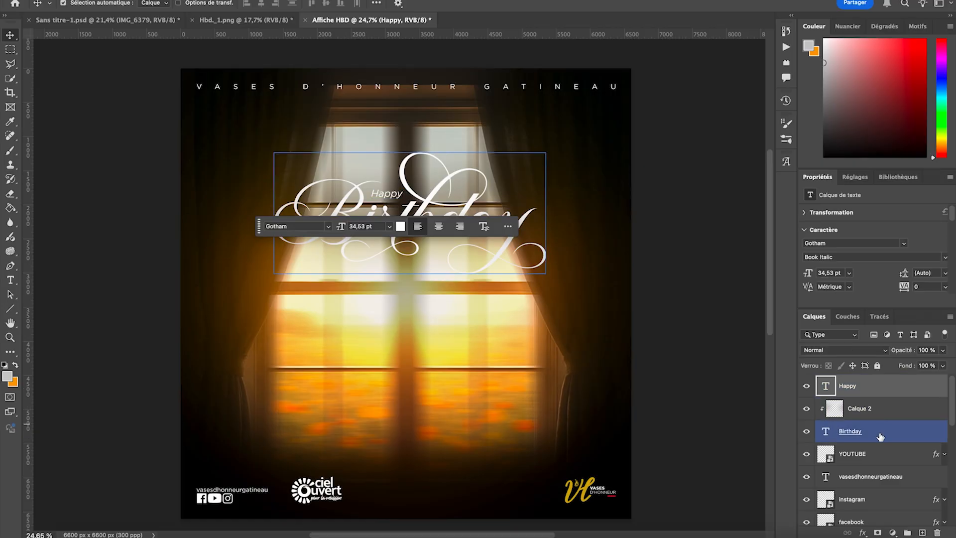
left_click(880, 436, "shift")
key("super+g")
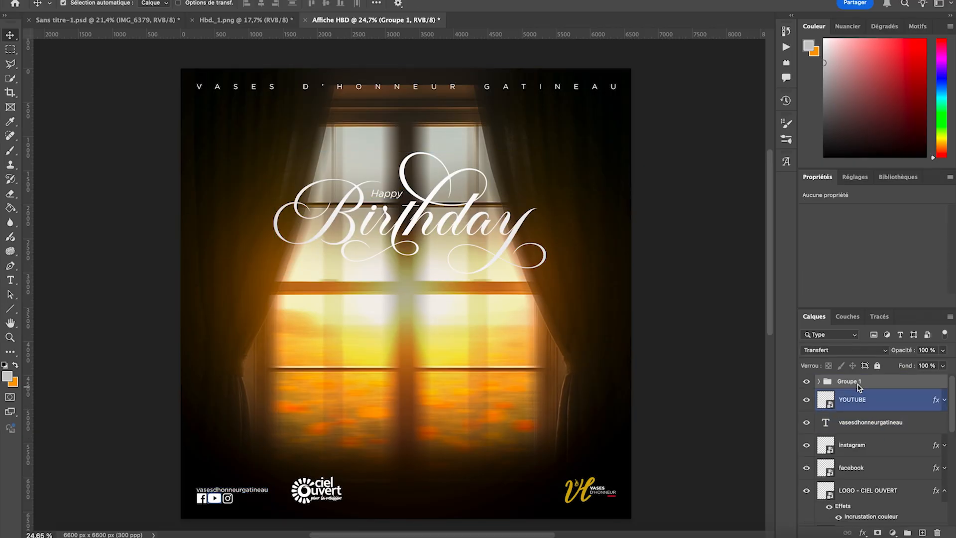
- Rename the title group HBD
double_click(855, 381)
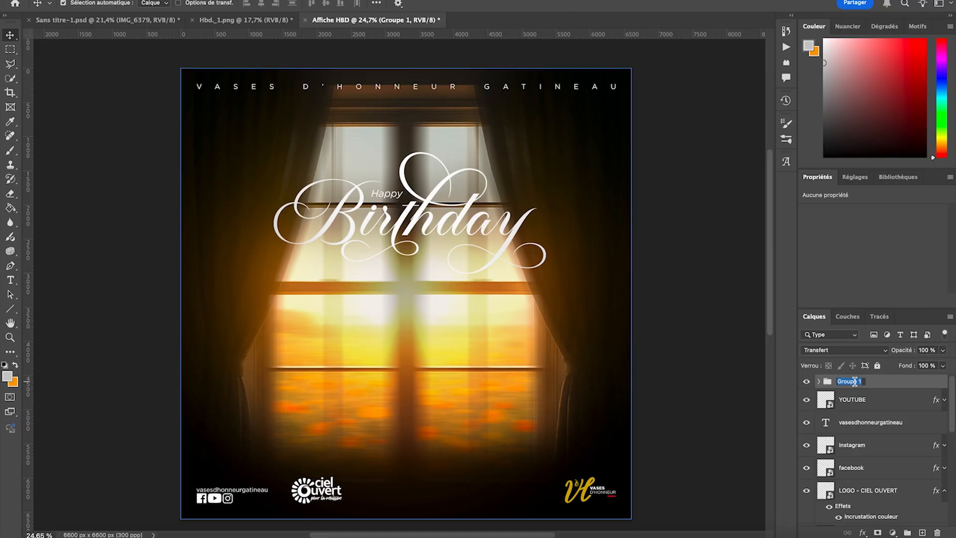
type("HBD")
key("Return")
- Group the YOUTUBE, vasesdhonneurgatineau, instagram, facebook, LOGO - CIEL OUVERT and logo vh layers
left_click(881, 421)
left_click(884, 407)
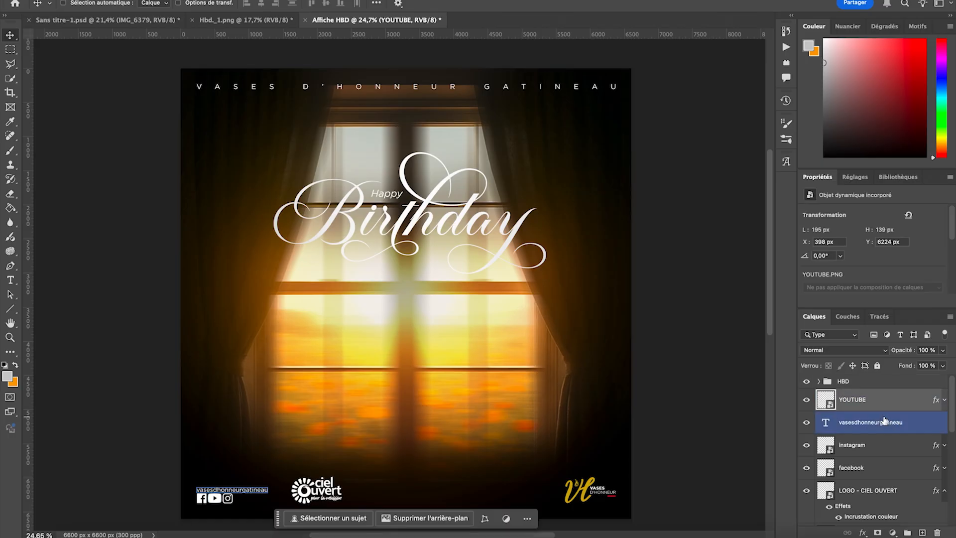
left_click(879, 423, "shift")
left_click(874, 447, "shift")
left_click(869, 465, "shift")
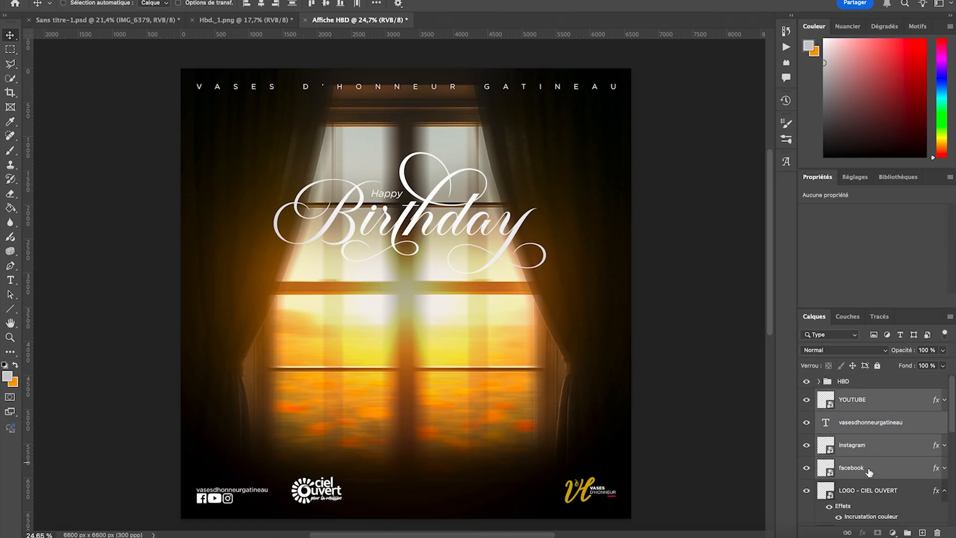
left_click(869, 490, "shift")
scroll(872, 491, "down", 3)
left_click(878, 469, "shift")
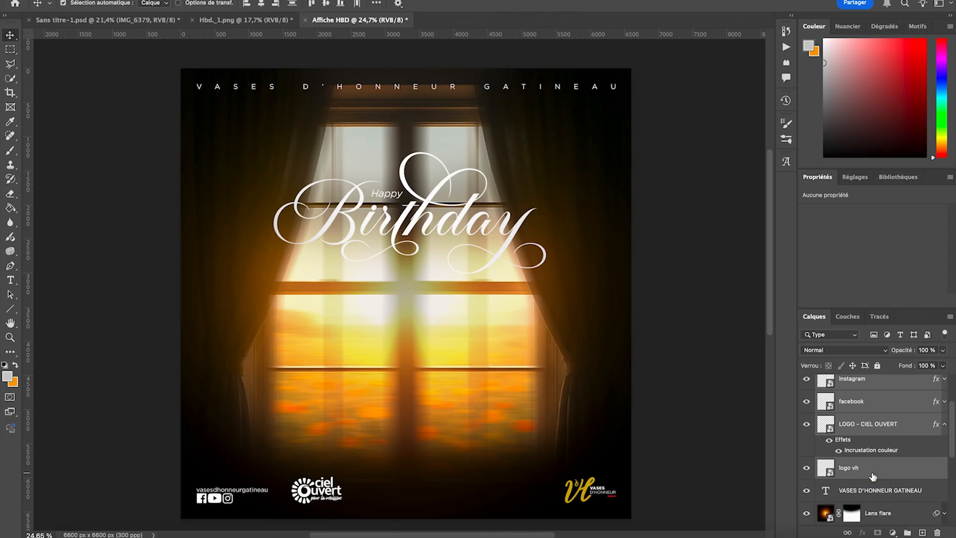
key("ctrl+g")
- Rename the group of logos and social icons Element and move the VASES D'HONNEUR GATINEAU text layer into it
double_click(848, 382)
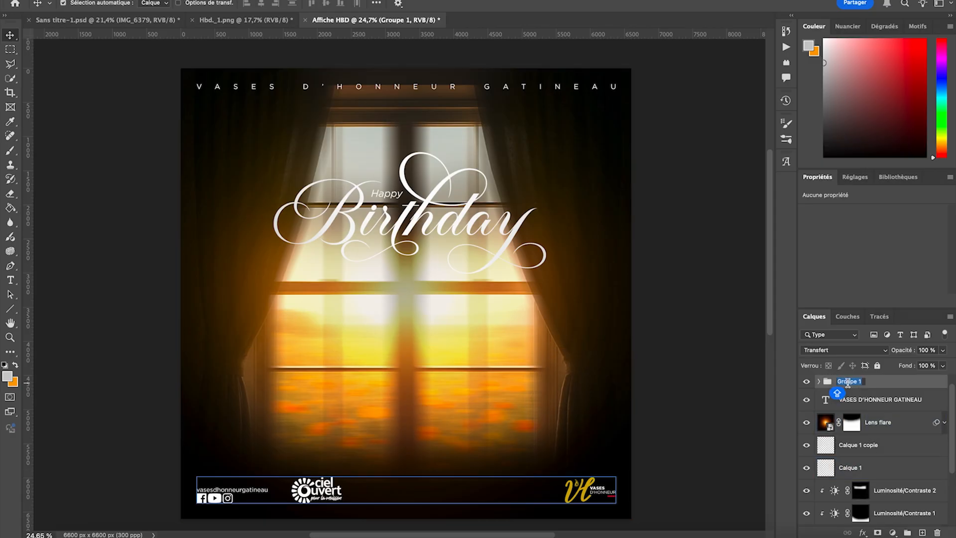
type("Element")
key("Return")
left_click_drag(881, 399, 883, 388)
- Group all the background layers from Lens flare down to Calque 0 and rename that group BG
left_click(878, 403)
scroll(877, 404, "down", 3)
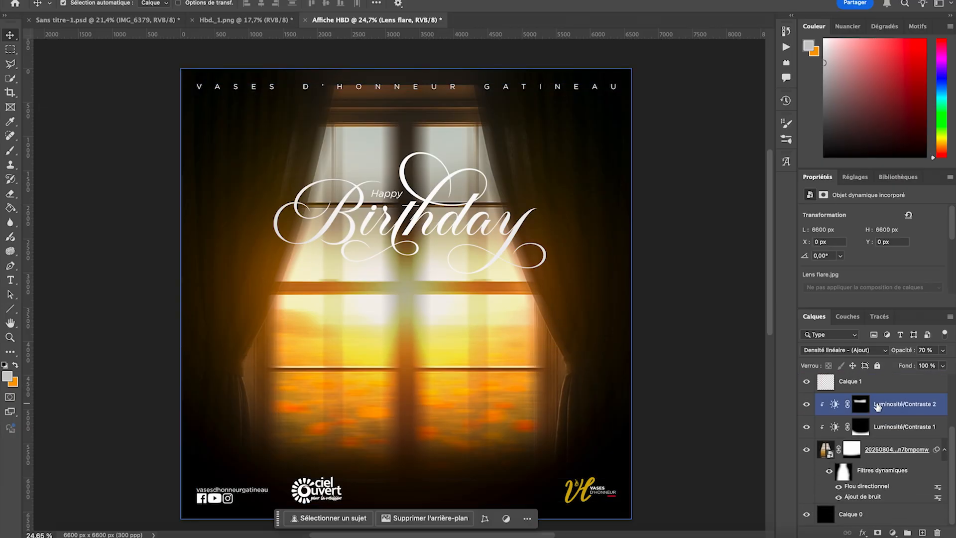
left_click(872, 516, "shift")
key("super+g")
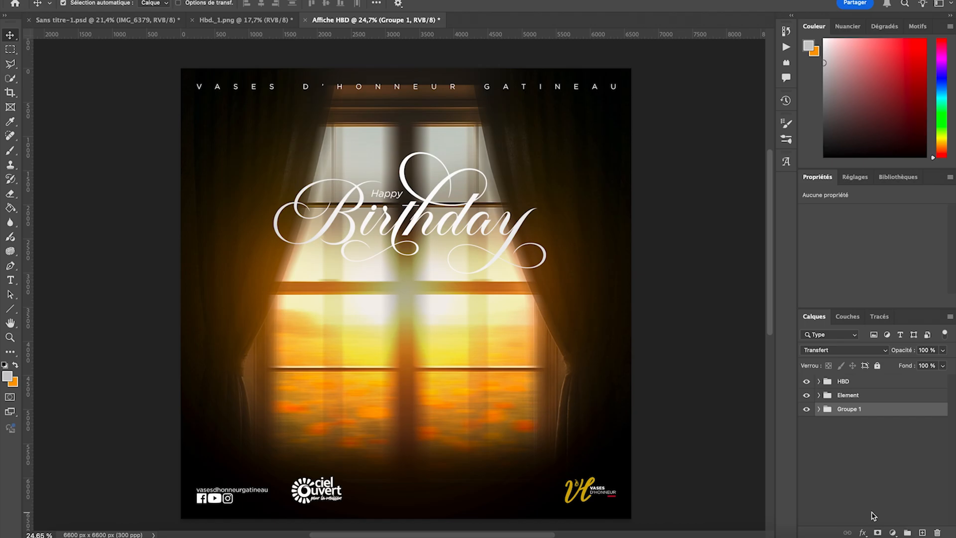
key("shift")
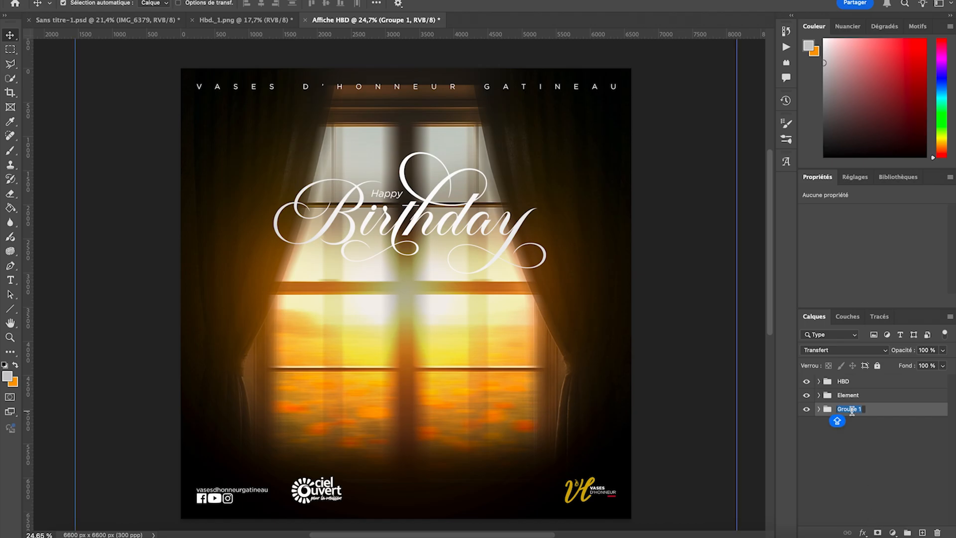
type("BG")
key("Return")
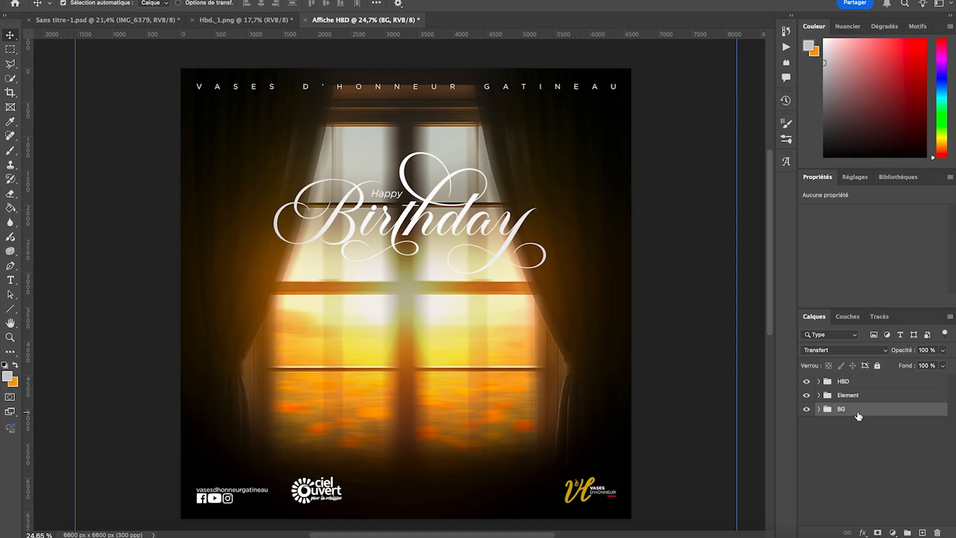
- Place IMG_6379.JPG from the Finder folder Excercice 3 above the HBD group, aligned to the poster's lower edge
left_click(858, 396)
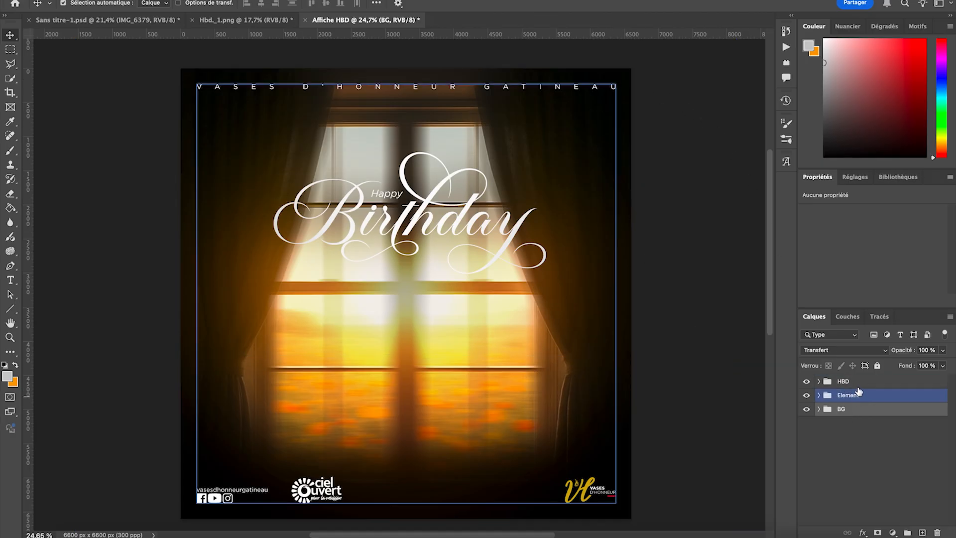
left_click(859, 384)
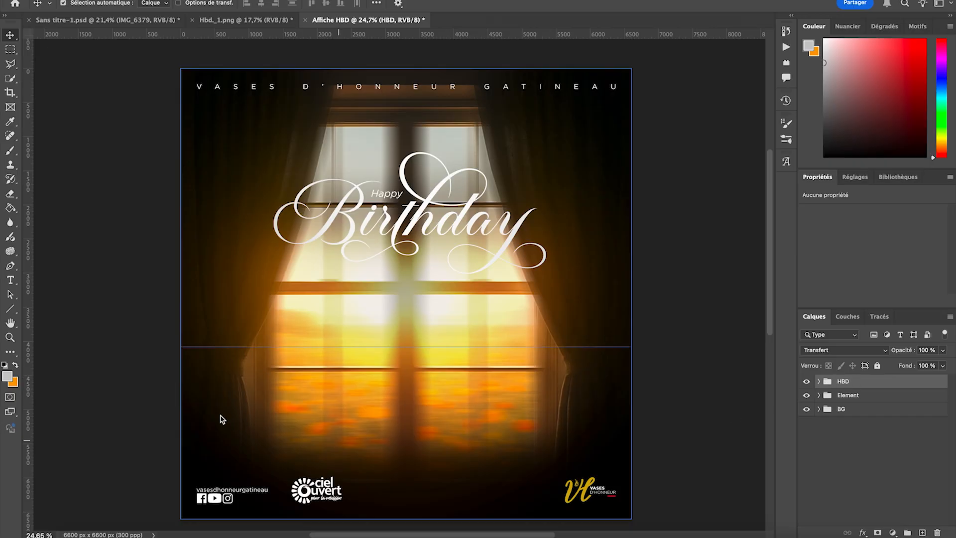
left_click(60, 534)
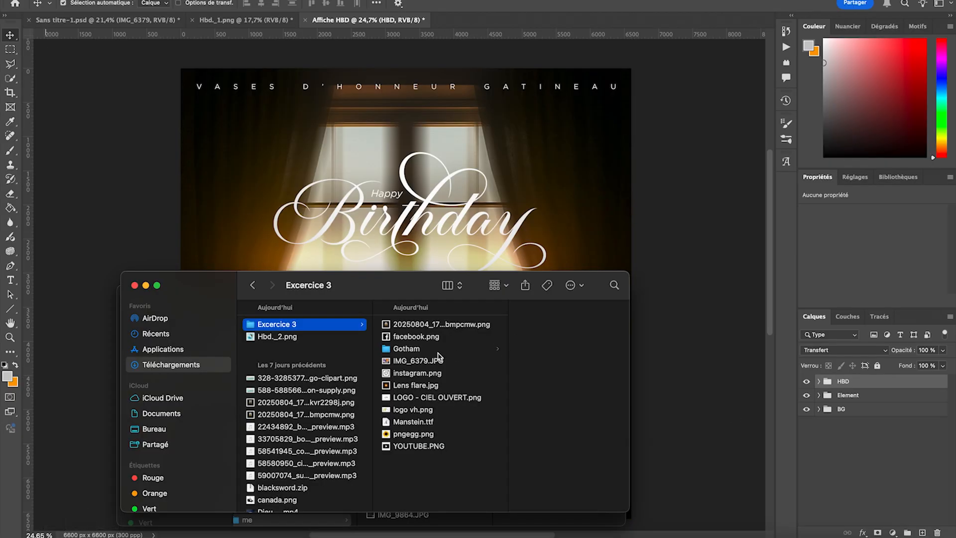
left_click(413, 365)
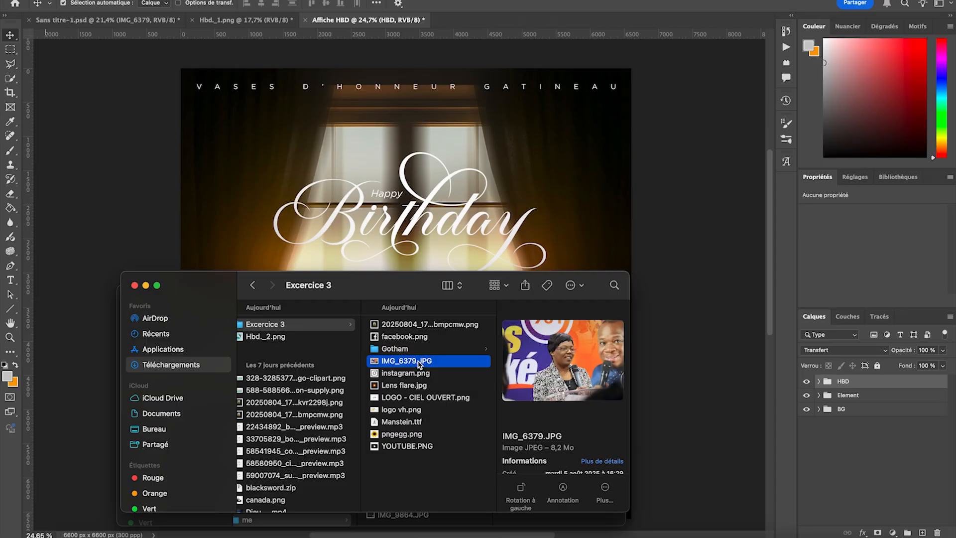
mouse_move(419, 365)
left_mouse_down()
mouse_move(433, 200)
mouse_move(436, 269)
mouse_move(417, 316)
mouse_move(422, 382)
left_mouse_up()
left_click_drag(408, 218, 420, 157)
left_click(471, 515)
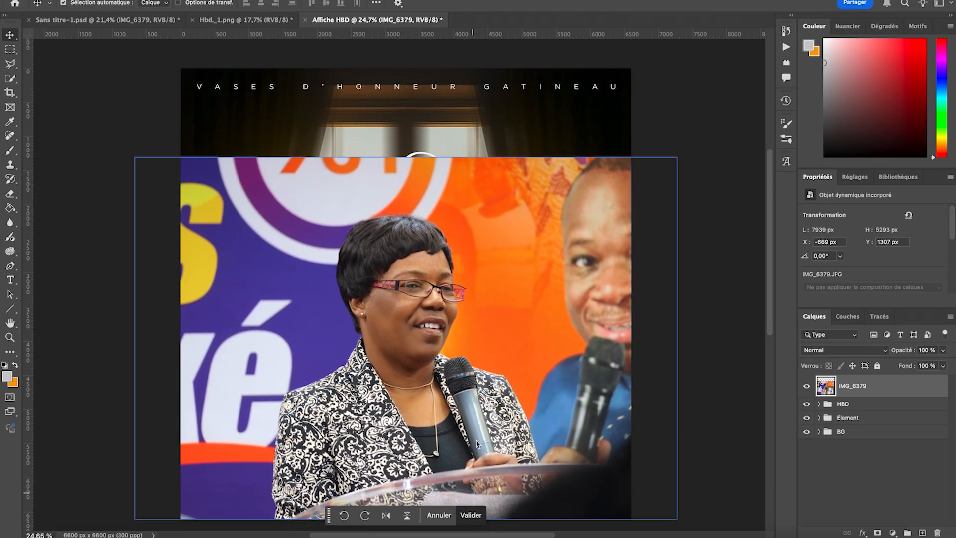
- Select the subject of the IMG_6379 photo and turn the selection into a layer mask
key("w")
scroll(495, 341, "down", 2)
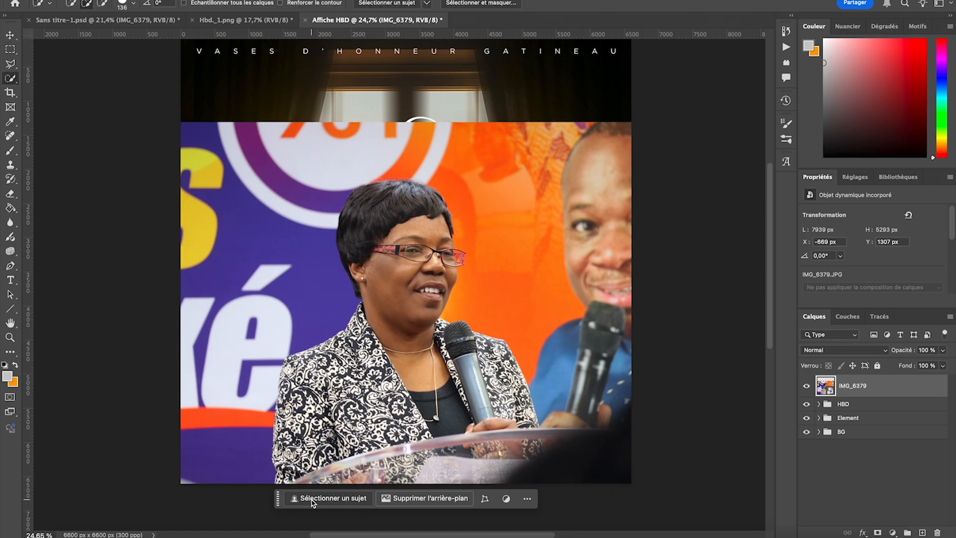
left_click(309, 502)
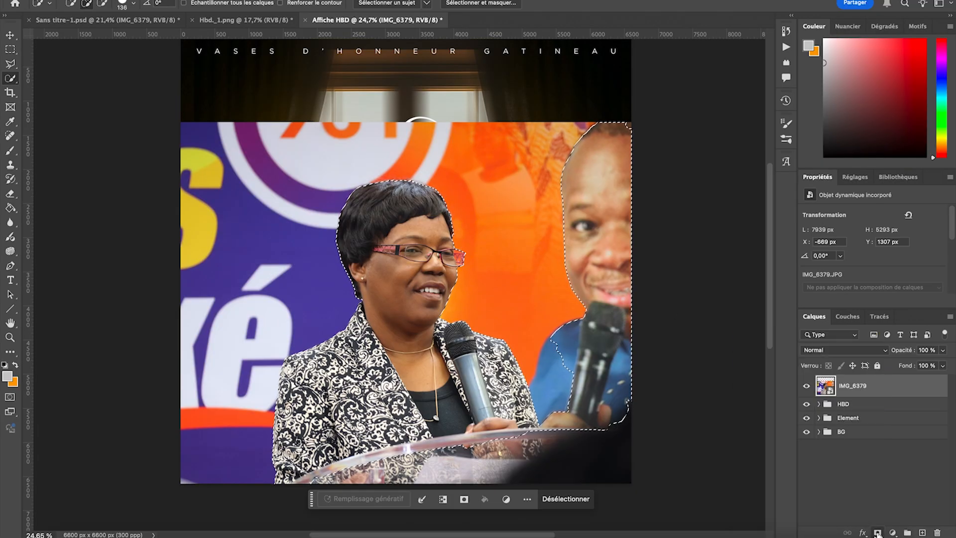
left_click(877, 533)
scroll(438, 301, "up", 2)
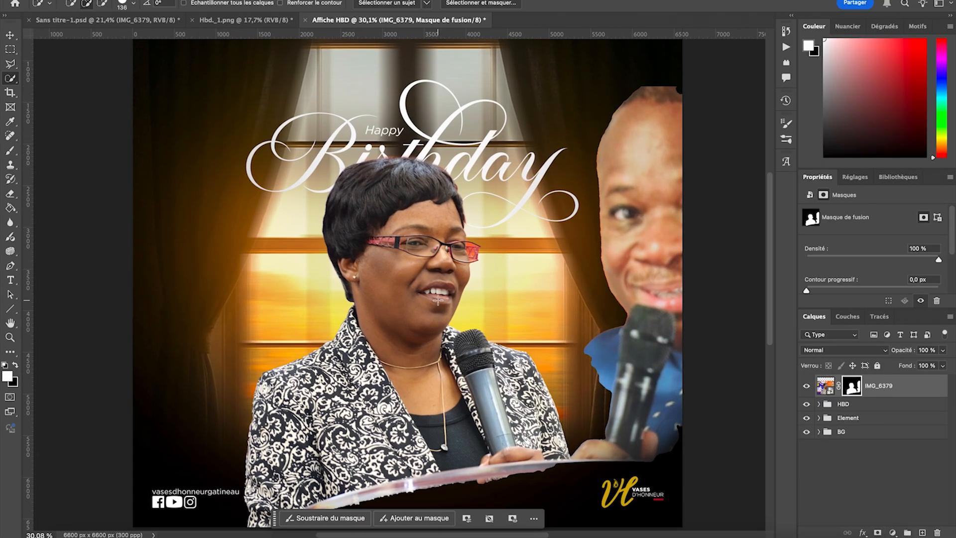
- Erase the man beside the woman from the photo's layer mask, using the hard round Arrondi net eraser brush
scroll(438, 301, "right", 2)
key("e")
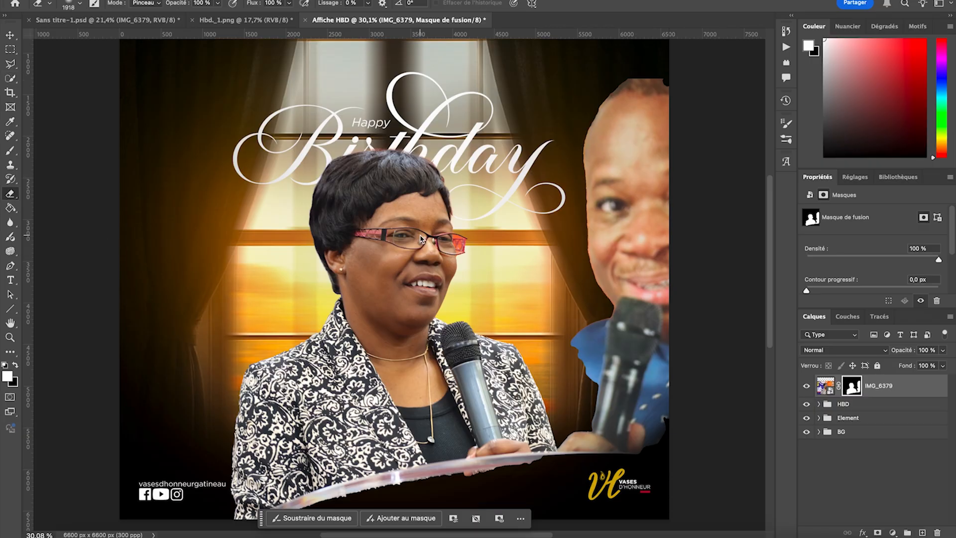
scroll(421, 239, "right", 5)
mouse_move(508, 197)
left_mouse_down()
mouse_move(503, 169)
mouse_move(497, 215)
mouse_move(510, 144)
left_mouse_up()
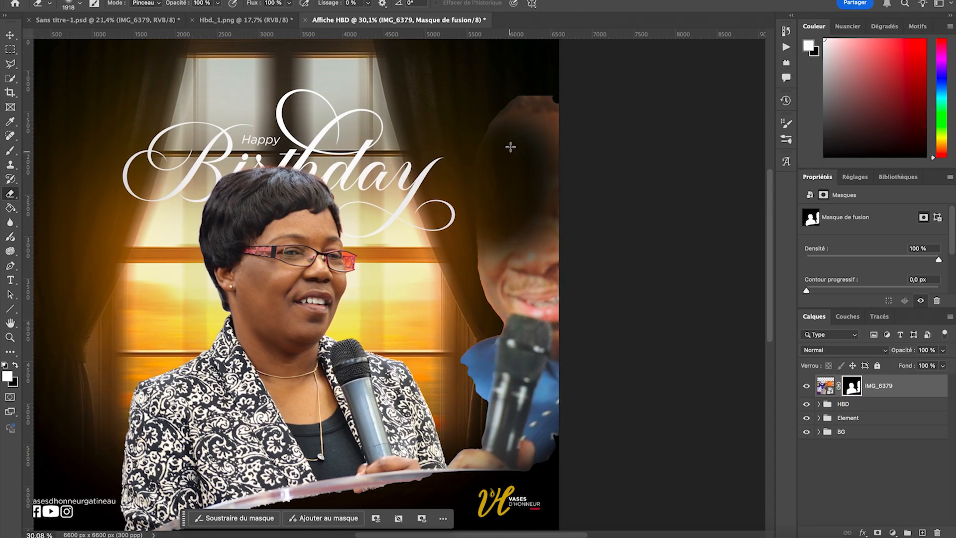
left_click(72, 5)
left_click(89, 174)
mouse_move(495, 144)
left_mouse_down()
mouse_move(517, 104)
mouse_move(519, 239)
mouse_move(509, 210)
mouse_move(539, 405)
mouse_move(509, 425)
mouse_move(506, 412)
mouse_move(521, 393)
mouse_move(518, 436)
mouse_move(522, 198)
mouse_move(537, 132)
left_mouse_up()
key("super+z")
scroll(573, 176, "down", 2)
scroll(573, 176, "down", 6)
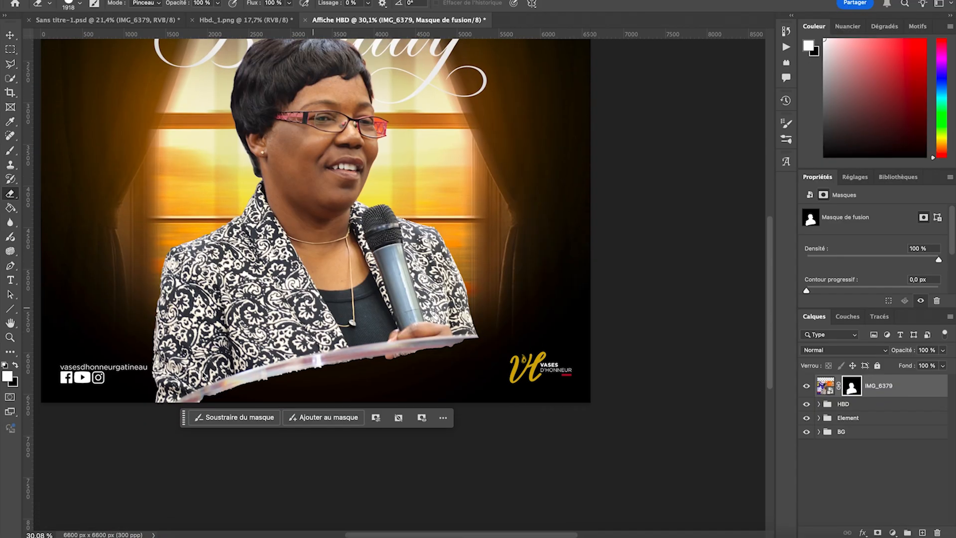
- Erase the lower part of the woman's cutout on the mask in a straight line, removing her hand and the lectern
scroll(143, 393, "left", 6)
scroll(143, 393, "up", 4)
key("super+minus")
scroll(143, 393, "down", 1)
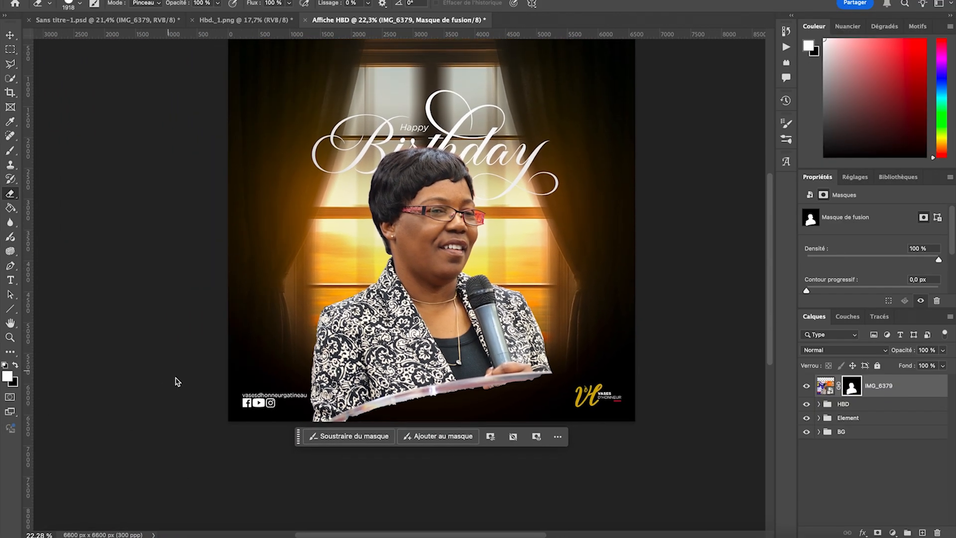
mouse_move(214, 418)
left_mouse_down()
mouse_move(234, 438)
mouse_move(651, 442)
left_mouse_up()
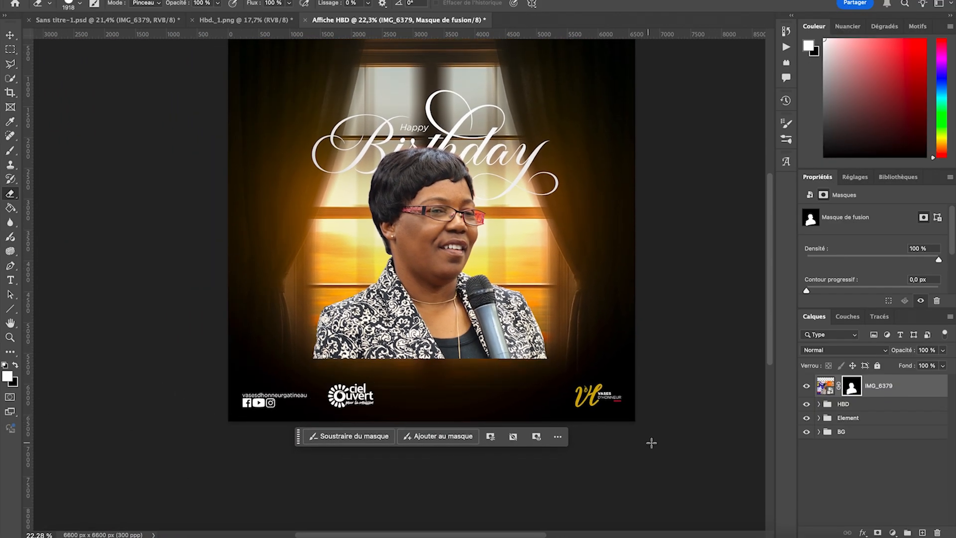
scroll(142, 356, "up", 2)
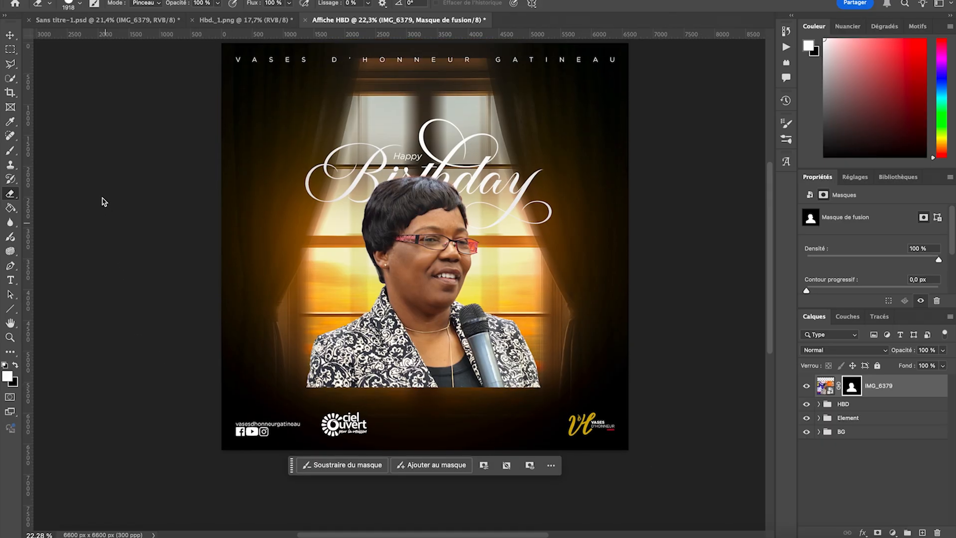
- Scale the masked portrait to 124,13 % down past the poster's lower edge and move its layer between Element and BG
left_click(10, 35)
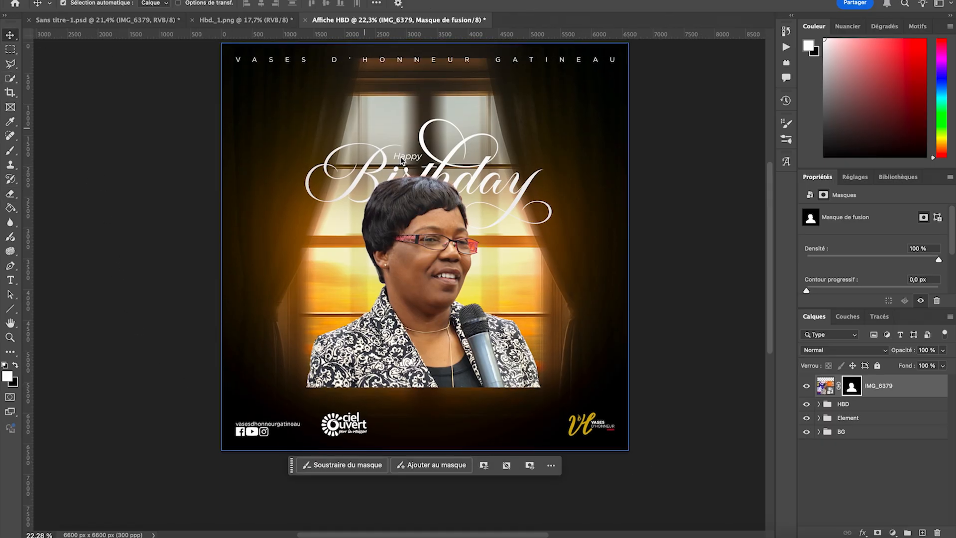
key("super+t")
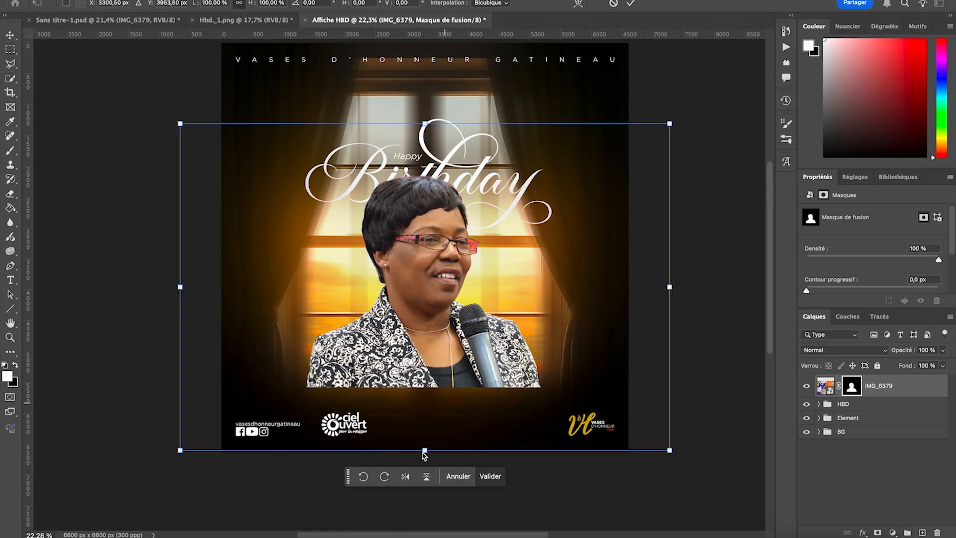
left_click_drag(426, 451, 425, 518)
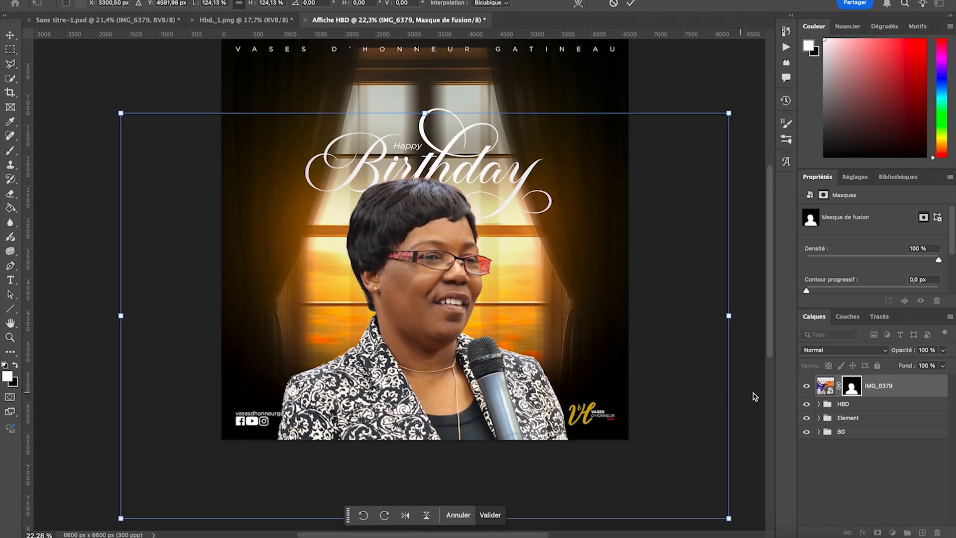
left_click(10, 35)
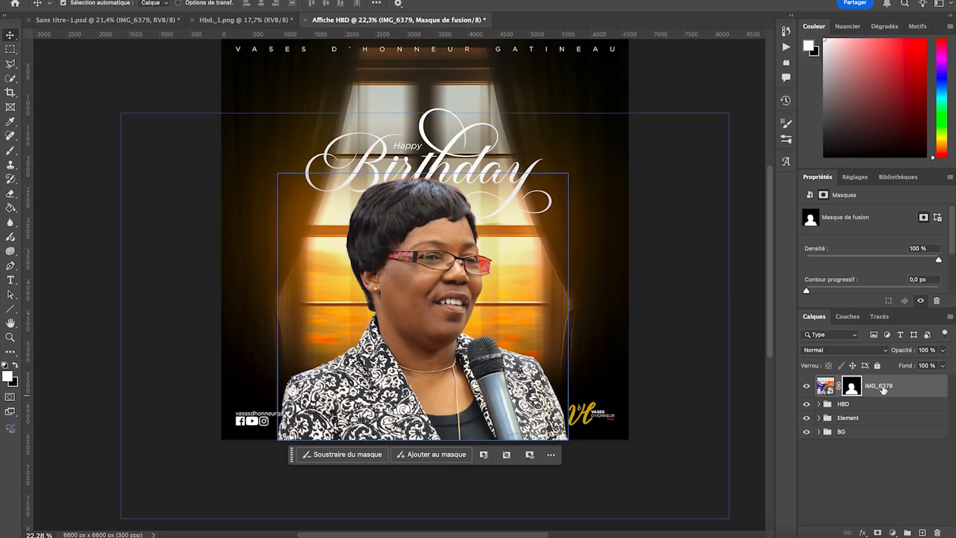
left_click_drag(878, 391, 867, 426)
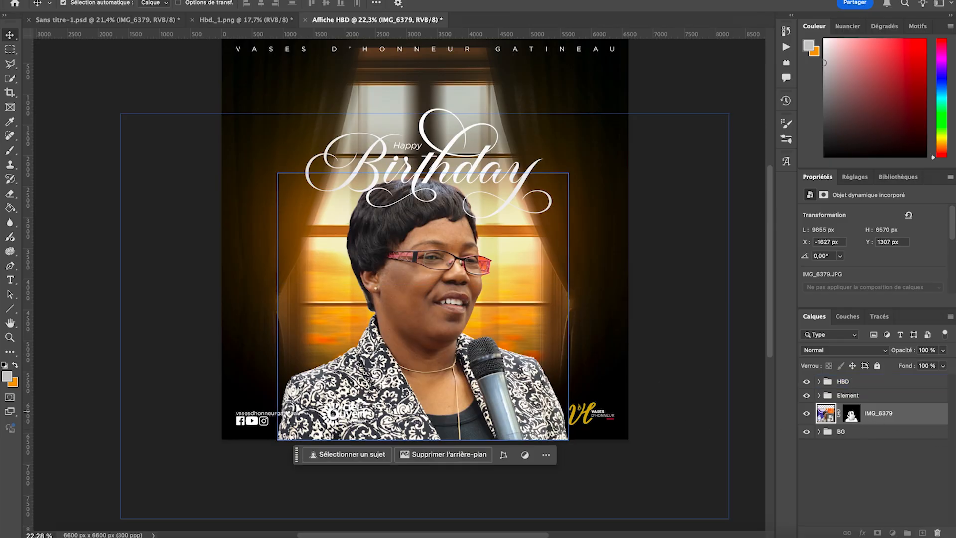
- Target the IMG_6379 layer mask and set the eraser to the soft round Arrondi flou brush
left_click(852, 414)
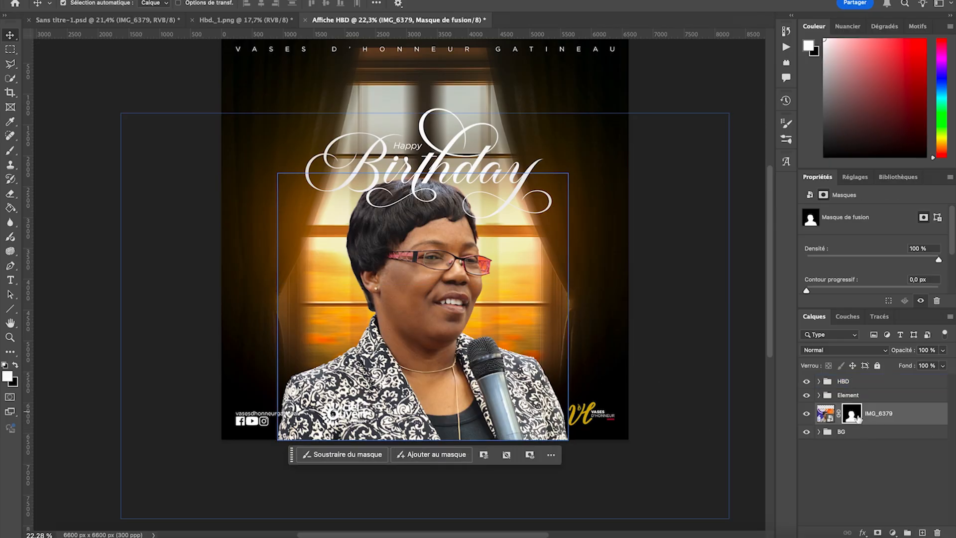
left_click(10, 194)
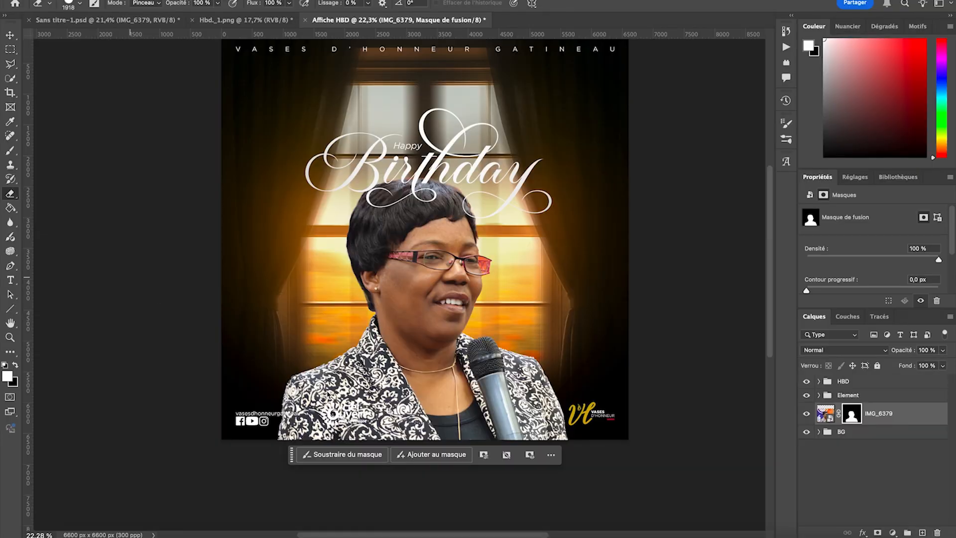
scroll(416, 428, "down", 5)
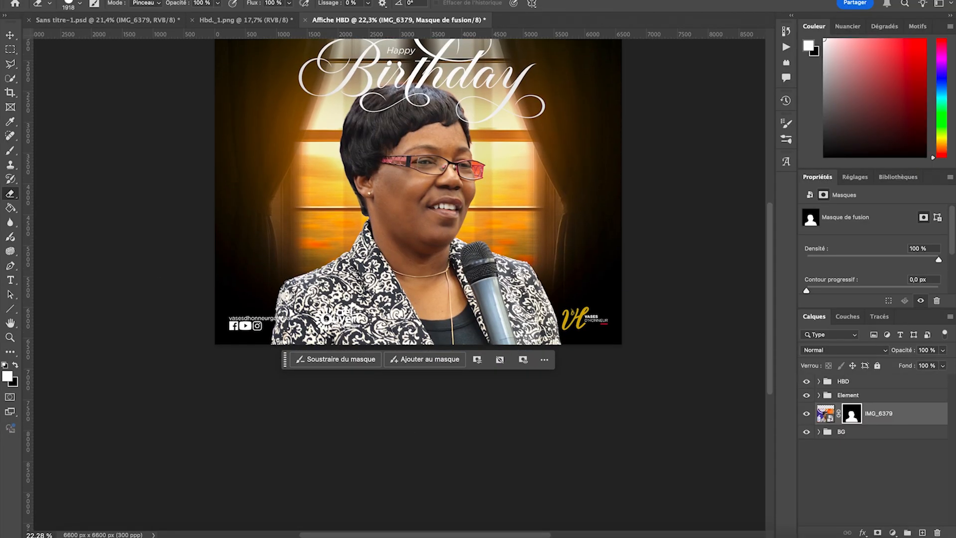
left_click(62, 5)
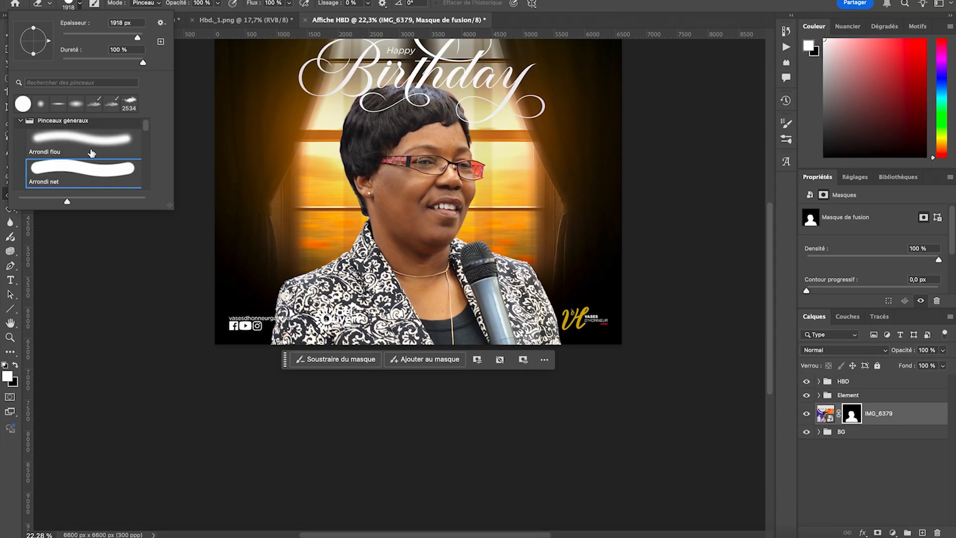
left_click(69, 148)
- Try to fade the portrait's lower edge on its mask with the soft eraser brush
left_click(395, 404)
mouse_move(476, 416)
left_mouse_down()
mouse_move(433, 380)
mouse_move(631, 380)
mouse_move(177, 348)
mouse_move(610, 364)
mouse_move(538, 373)
mouse_move(401, 416)
left_mouse_up()
key("super+z")
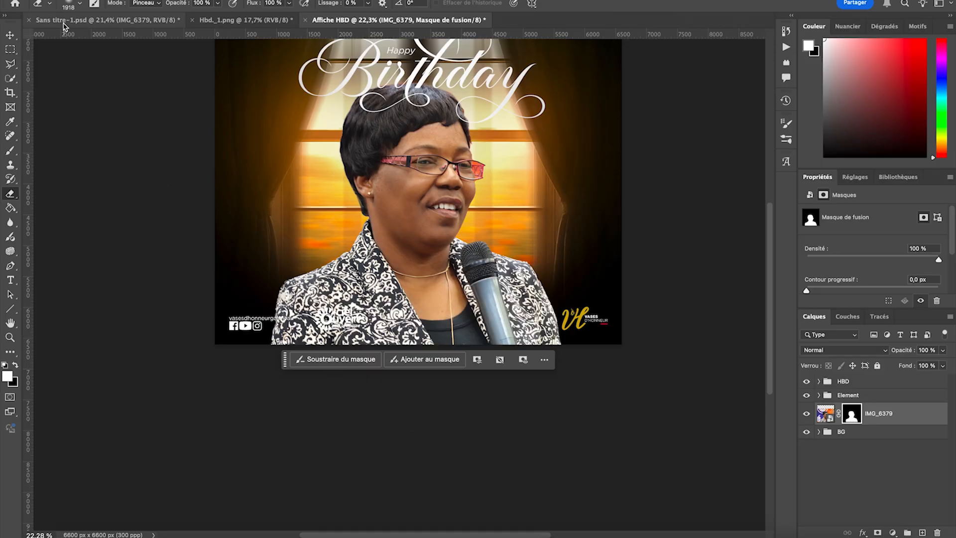
- Set the soft eraser size to 4692 px and fade the lower part of the portrait on its mask
left_click(68, 4)
left_click_drag(132, 39, 143, 40)
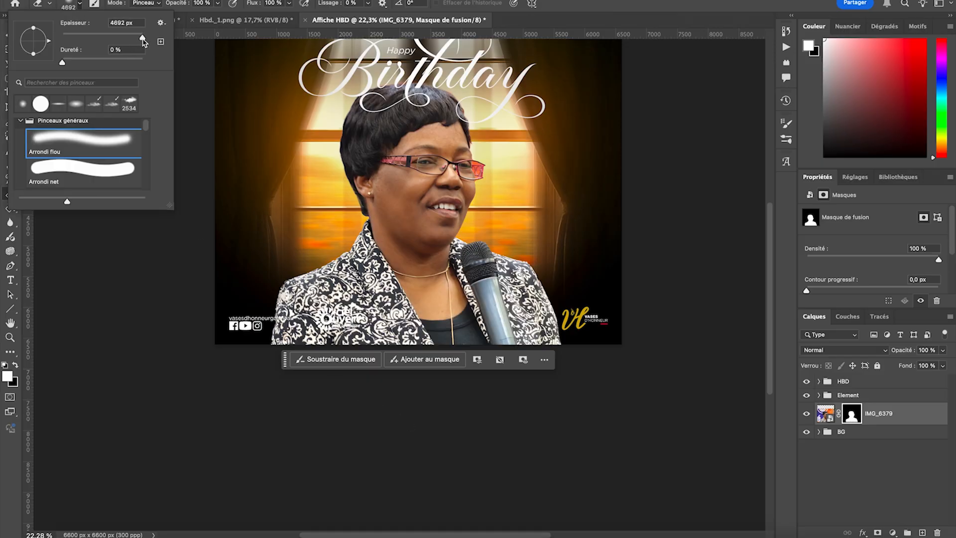
mouse_move(322, 426)
left_mouse_down()
mouse_move(367, 429)
mouse_move(526, 476)
mouse_move(589, 478)
mouse_move(595, 436)
mouse_move(562, 410)
mouse_move(250, 462)
left_mouse_up()
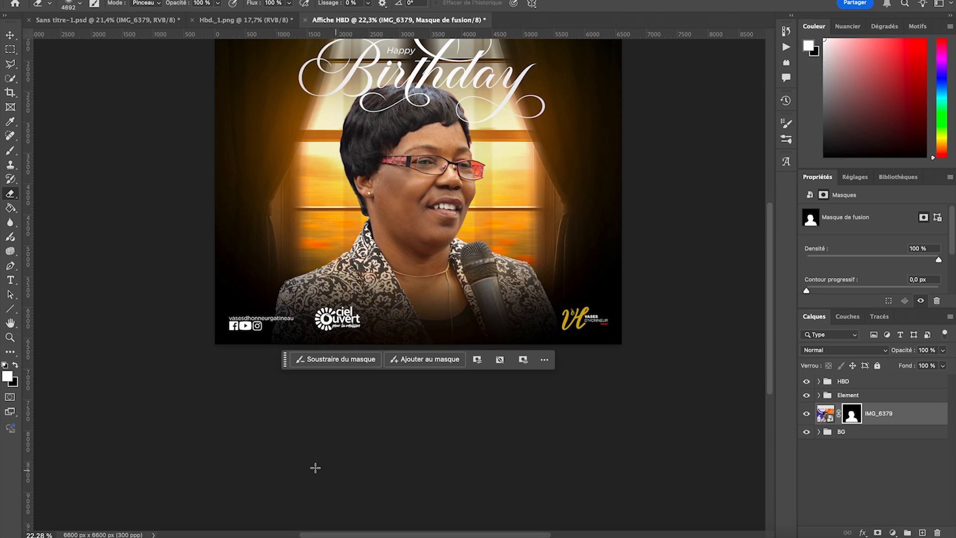
scroll(316, 466, "up", 3)
scroll(165, 272, "up", 2)
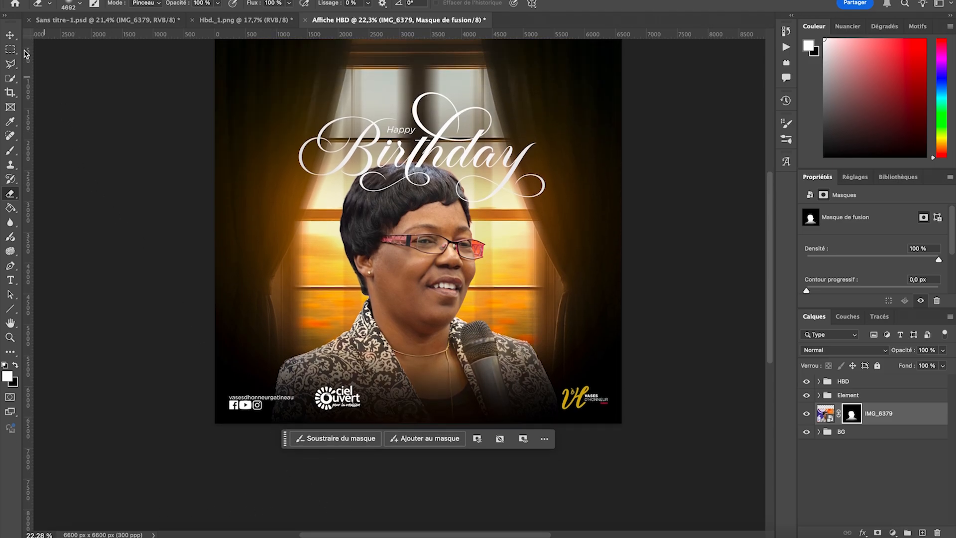
- Move the HBD group below the IMG_6379 portrait layer and above BG so the title sits behind the head
left_click(10, 35)
left_click(848, 384)
left_click_drag(848, 385, 847, 423)
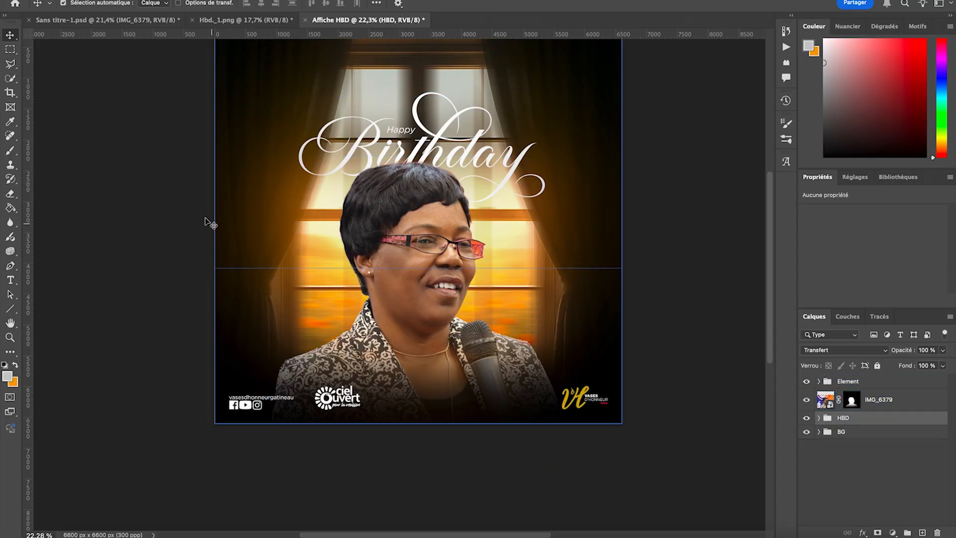
scroll(205, 217, "up", 2)
left_click(56, 203)
scroll(54, 201, "up", 2)
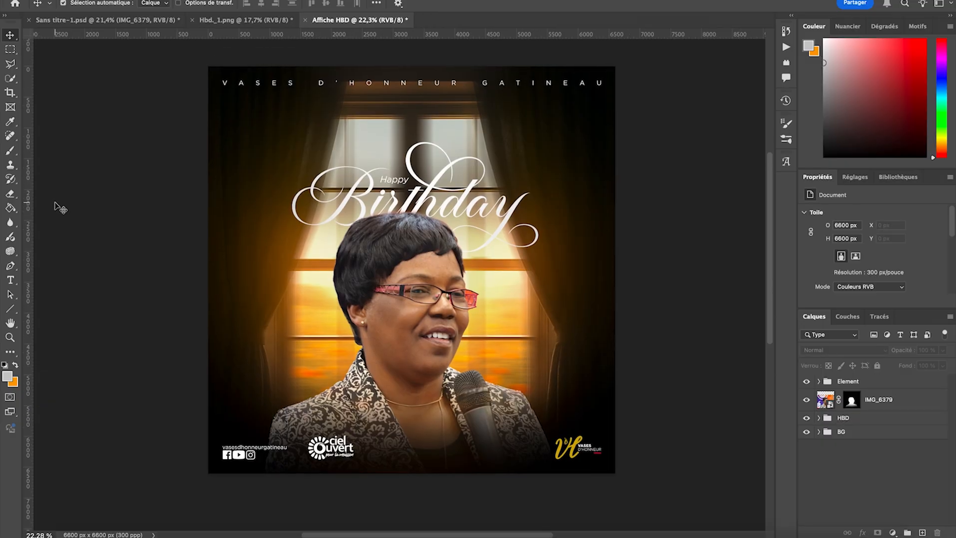
- Add an Exposition adjustment layer clipped to the IMG_6379 portrait and set its exposure to +1,37
left_click(356, 283)
scroll(399, 270, "down", 1)
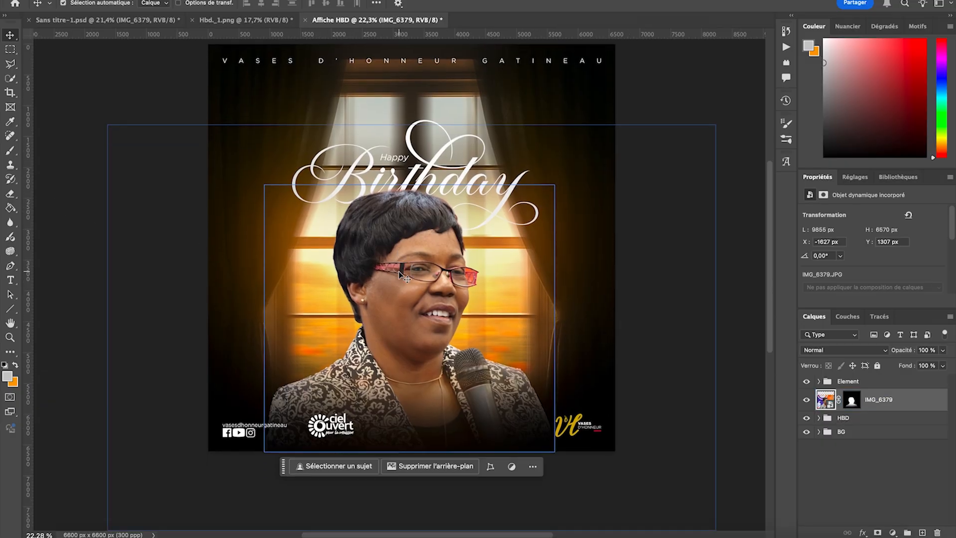
left_click(70, 165)
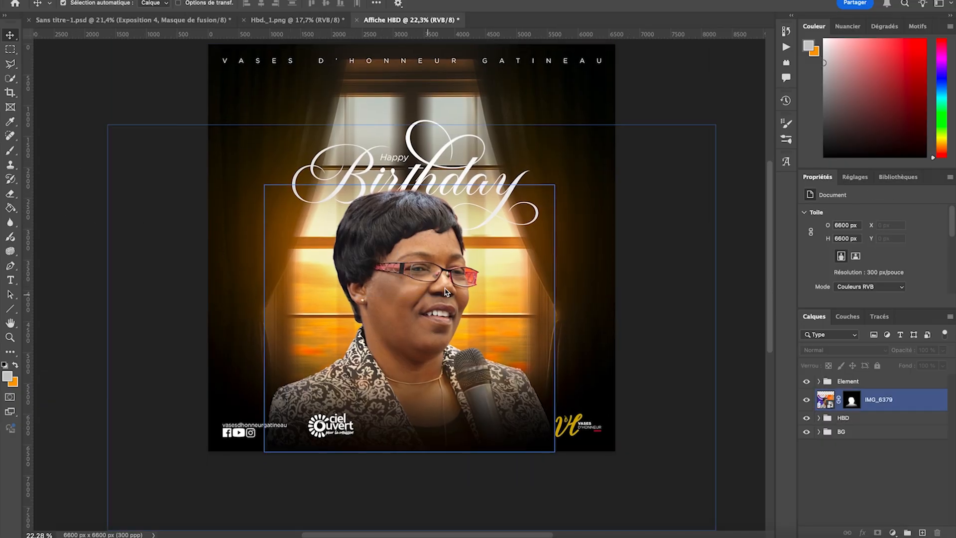
left_click(418, 267)
left_click(855, 177)
scroll(862, 239, "down", 2)
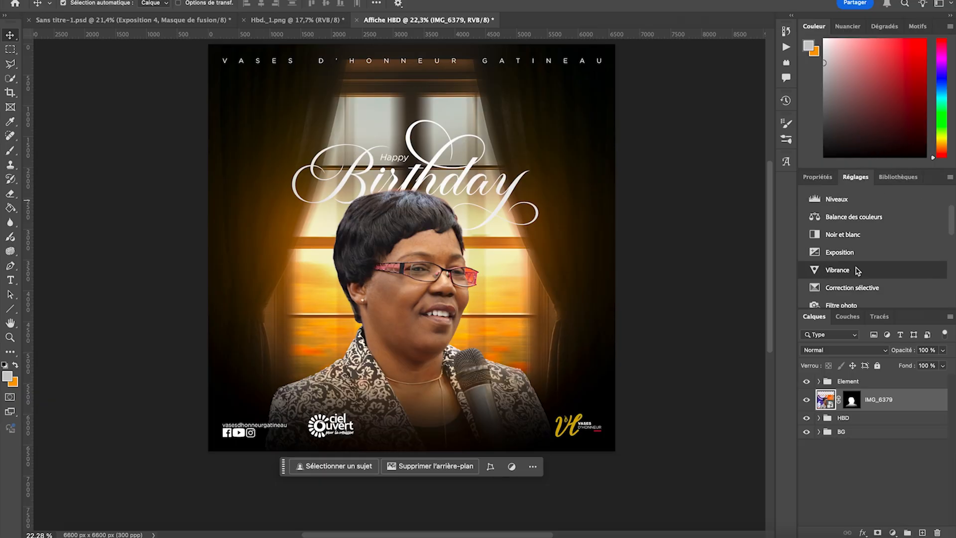
scroll(852, 269, "up", 1)
left_click(853, 268)
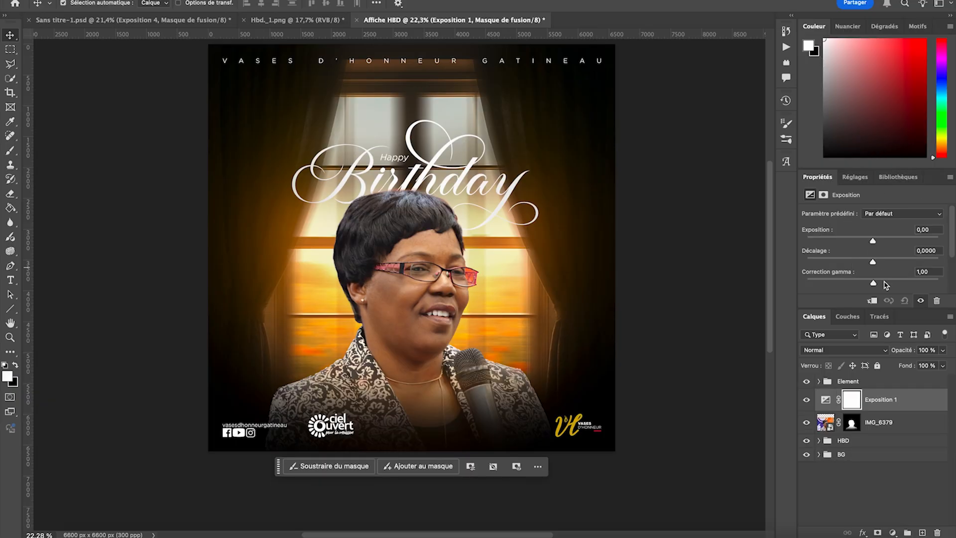
left_click(871, 301)
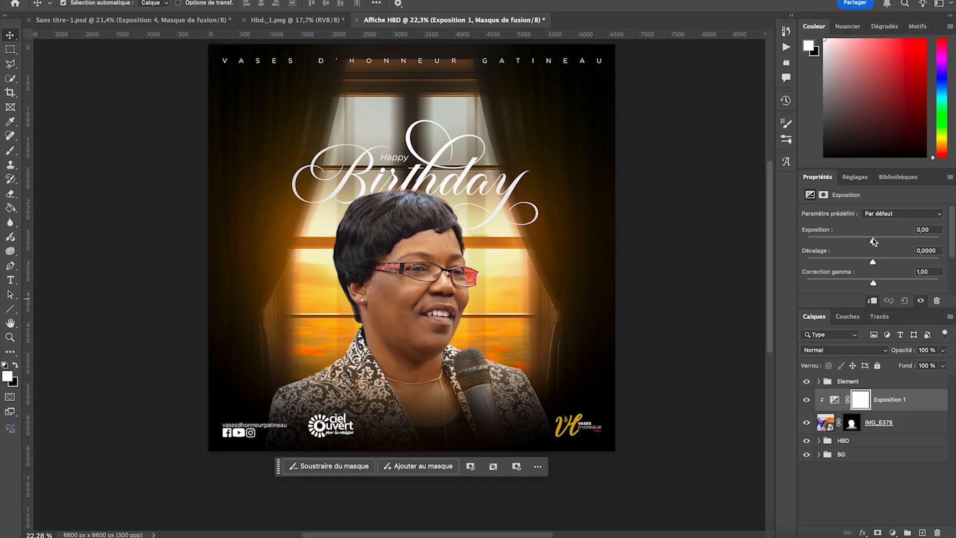
left_click_drag(873, 240, 885, 242)
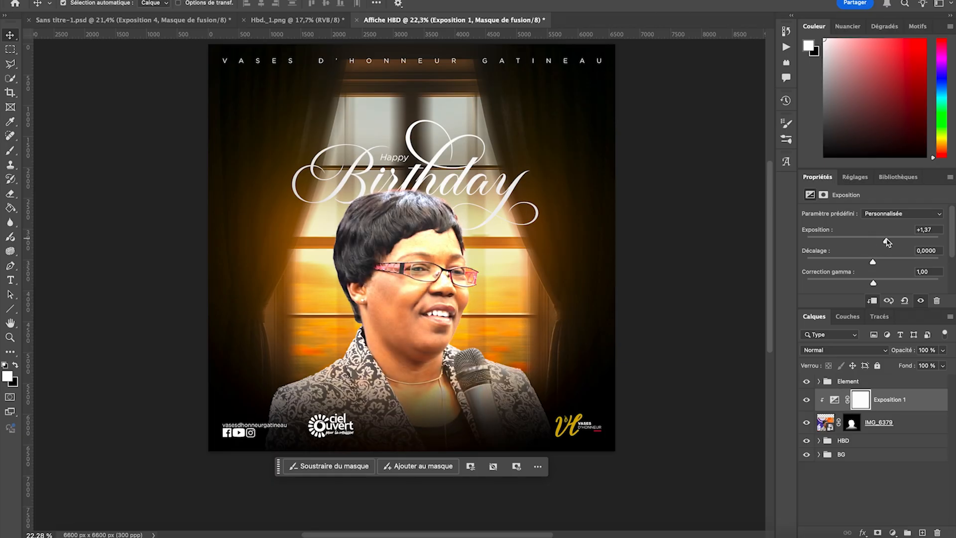
- Invert the Exposition 1 mask to black and set the soft round Arrondi flou brush to 133 px
key("super+i")
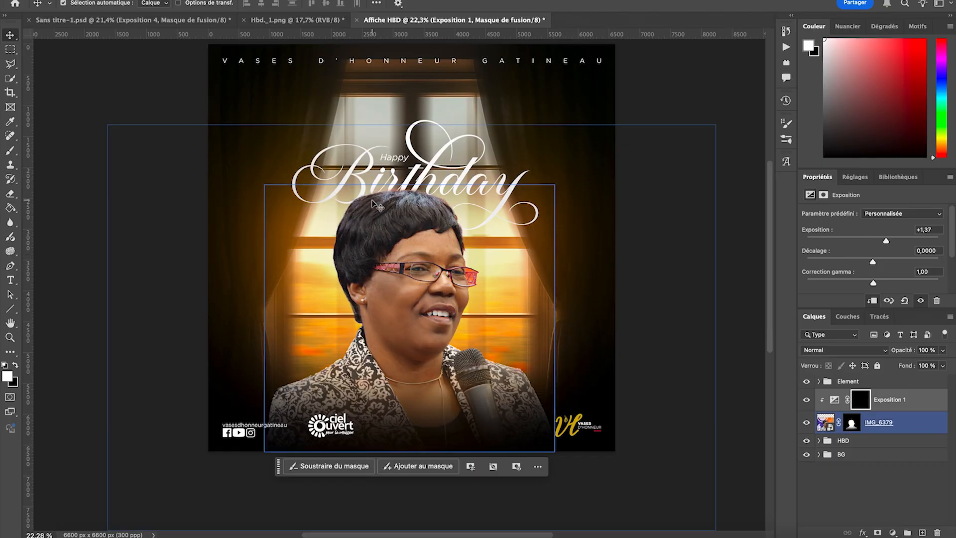
scroll(375, 203, "up", 8)
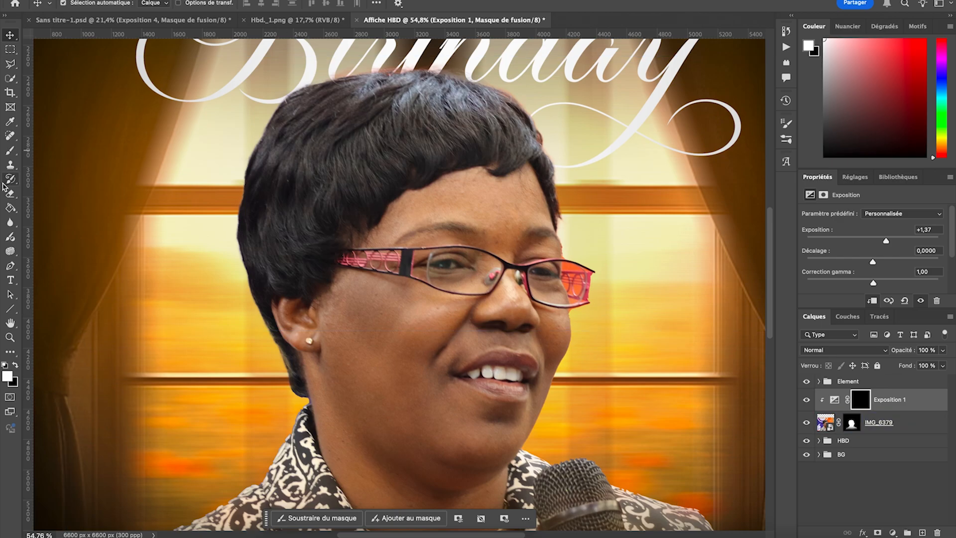
left_click(12, 152)
left_click(79, 3)
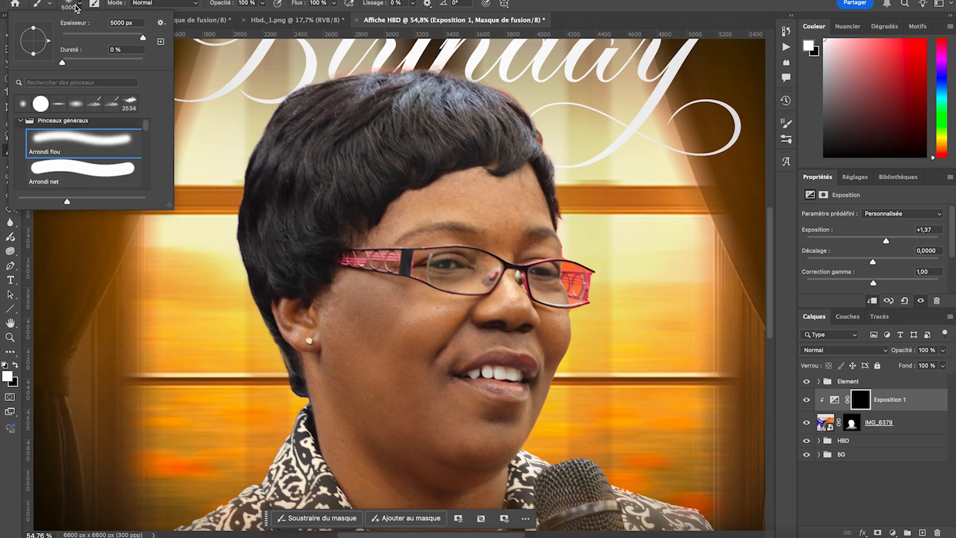
left_click(91, 36)
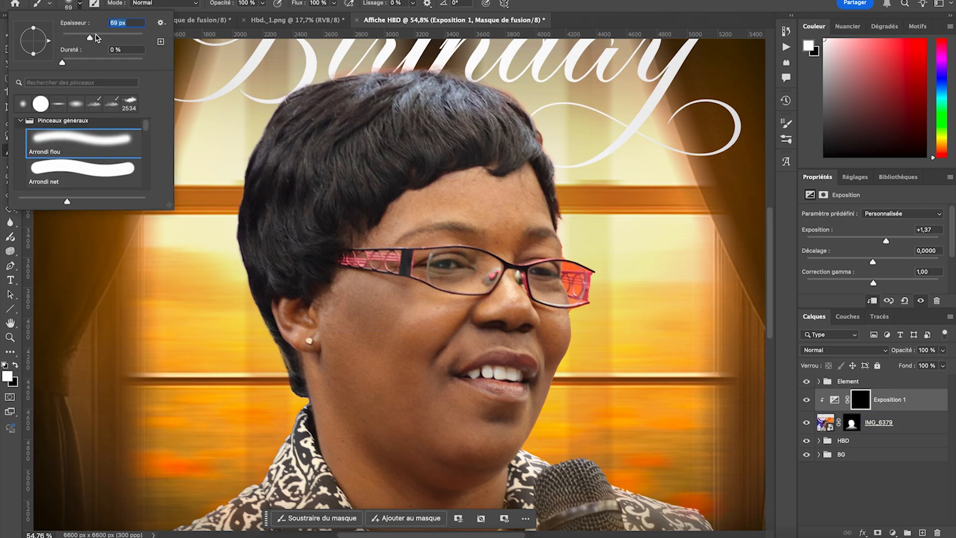
type("133")
key("Return")
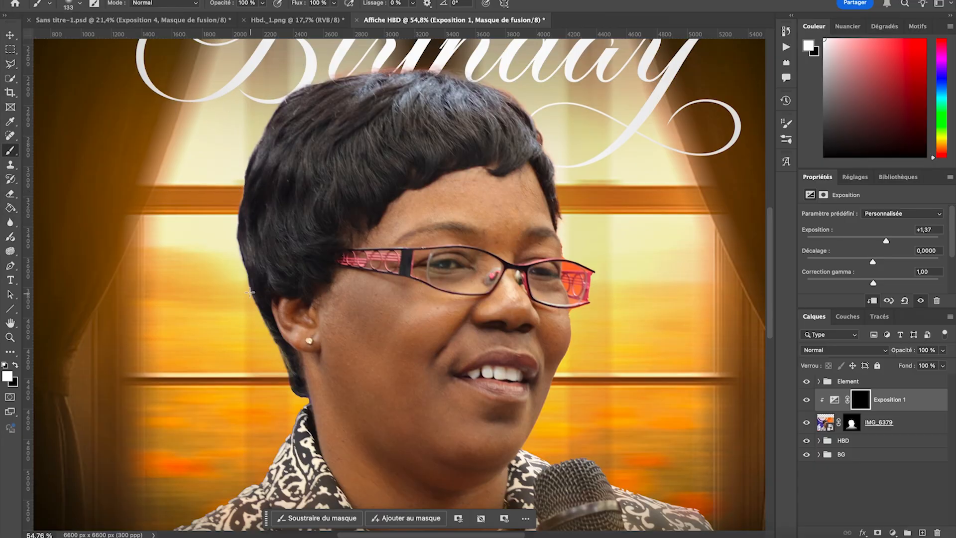
- Paint white rim light on the Exposition 1 mask along the hair top, the window-side face edge and the shoulder behind the microphone
mouse_move(281, 104)
left_mouse_down()
mouse_move(303, 62)
mouse_move(320, 74)
mouse_move(257, 121)
mouse_move(351, 68)
mouse_move(339, 77)
mouse_move(488, 69)
mouse_move(422, 69)
mouse_move(509, 92)
mouse_move(497, 87)
mouse_move(541, 117)
mouse_move(566, 225)
left_mouse_up()
mouse_move(552, 216)
left_mouse_down()
mouse_move(596, 307)
mouse_move(576, 315)
mouse_move(577, 349)
mouse_move(575, 325)
mouse_move(539, 426)
mouse_move(574, 332)
left_mouse_up()
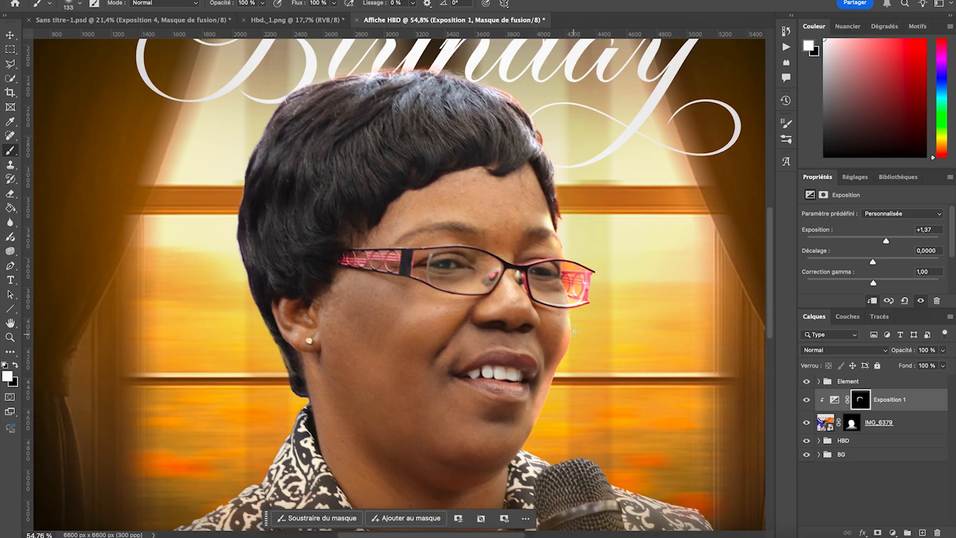
left_click_drag(570, 284, 563, 241)
scroll(561, 183, "down", 5)
mouse_move(537, 305)
left_mouse_down()
mouse_move(528, 324)
mouse_move(540, 339)
mouse_move(622, 354)
mouse_move(594, 347)
mouse_move(729, 407)
left_mouse_up()
scroll(729, 407, "right", 4)
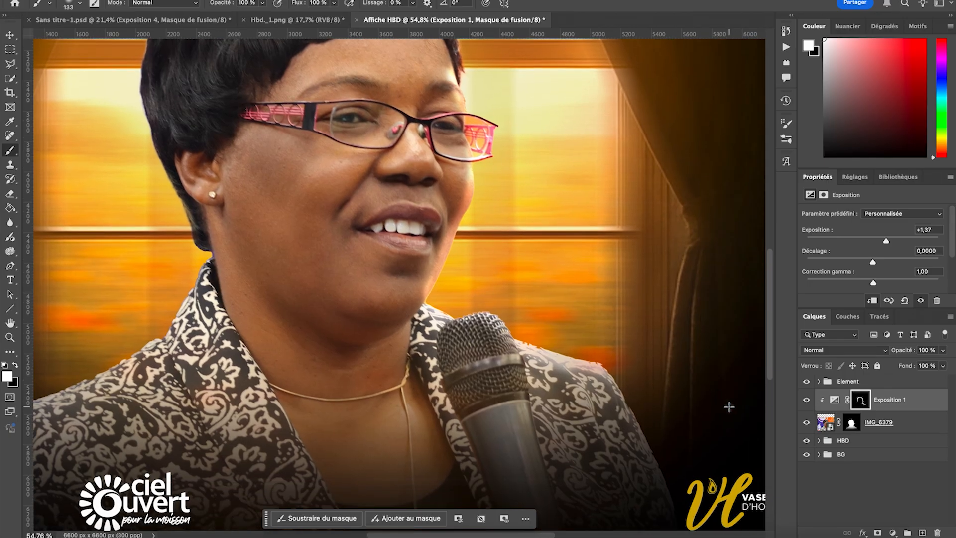
- Continue painting the rim light on the Exposition 1 mask around the microphone, the shoulder above the Ciel Ouvert logo and the back of the hair
scroll(631, 367, "right", 5)
scroll(631, 367, "down", 2)
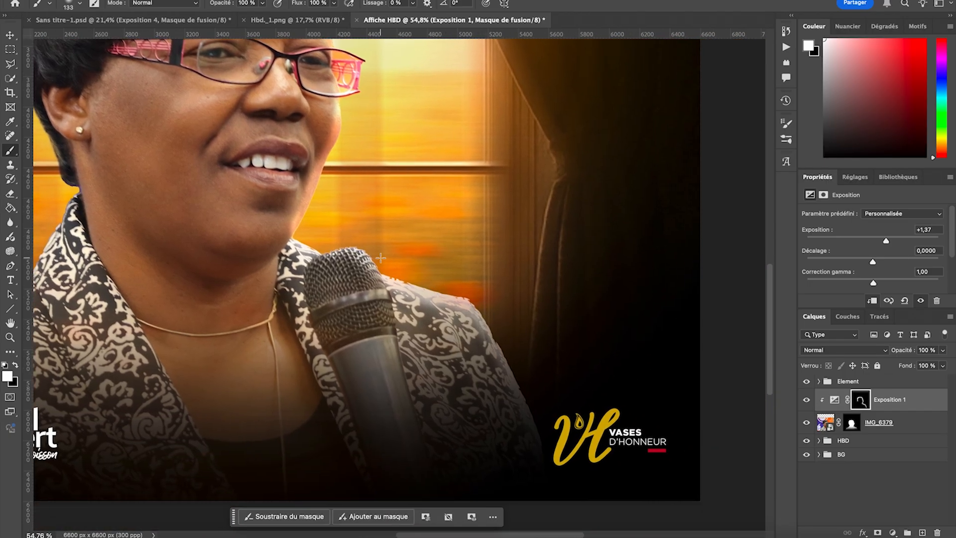
scroll(380, 257, "left", 6)
scroll(381, 257, "down", 3)
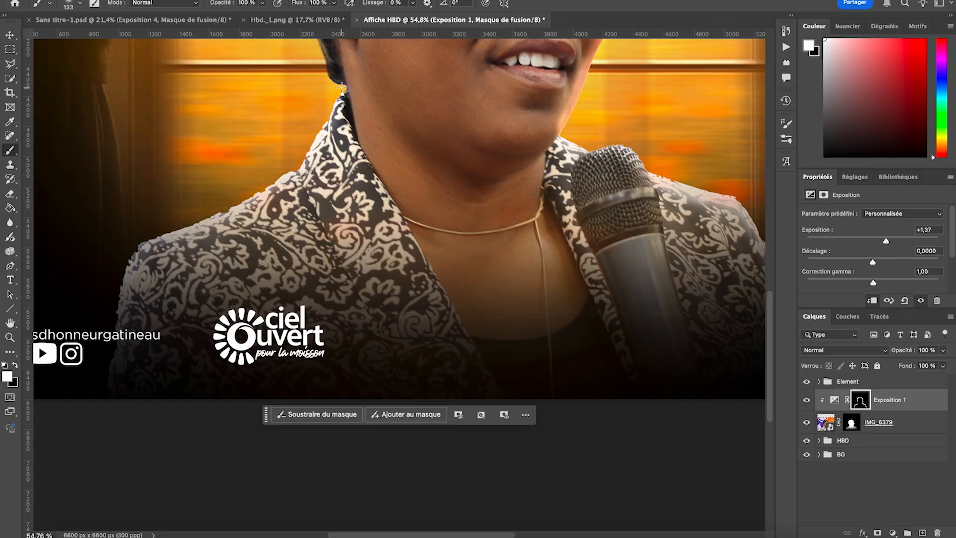
scroll(341, 74, "up", 3)
scroll(354, 175, "up", 5)
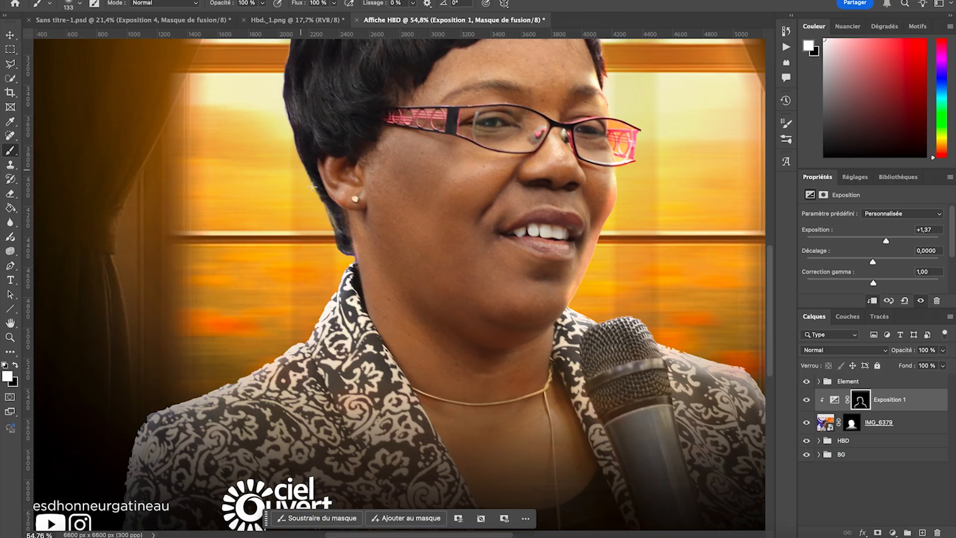
scroll(293, 87, "up", 4)
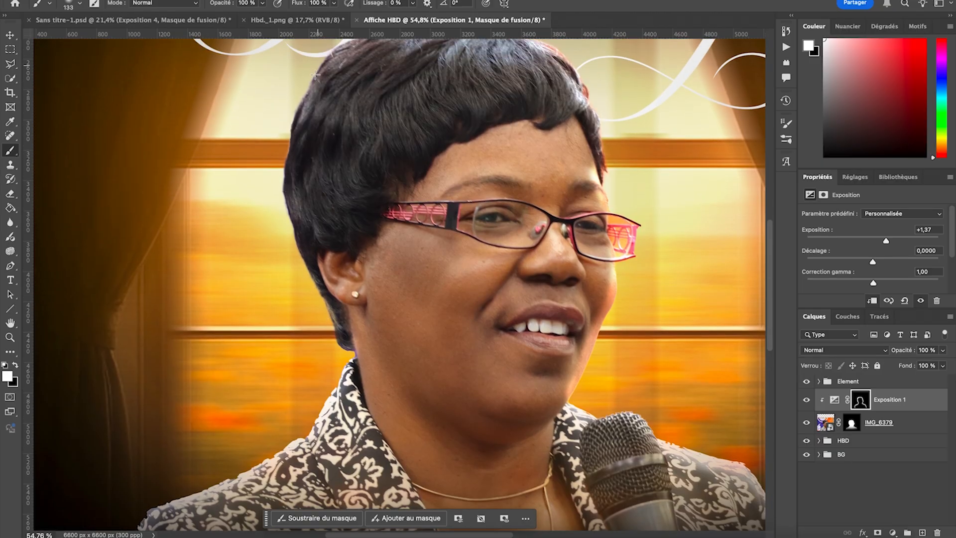
scroll(300, 179, "up", 3)
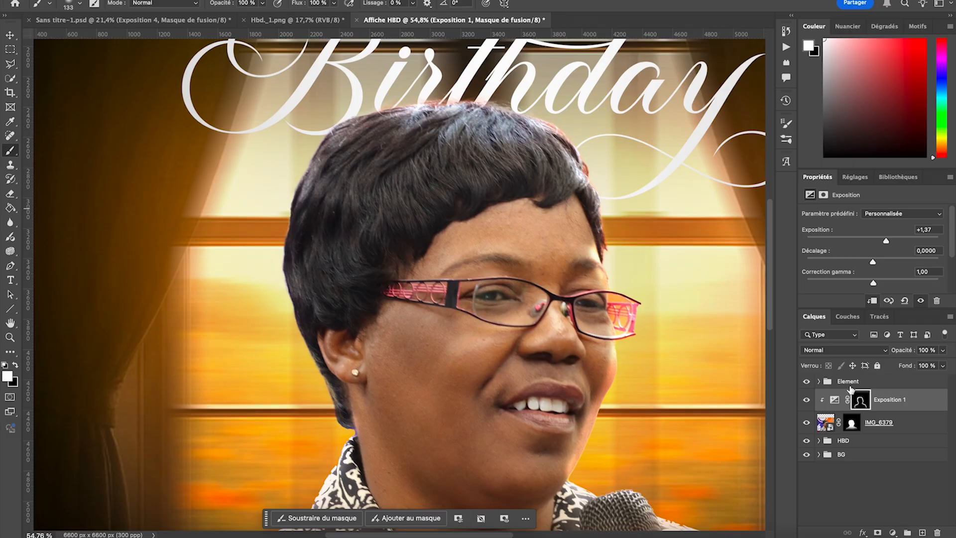
- Raise the Exposition 1 adjustment's exposure to +1,81
left_click_drag(887, 243, 892, 244)
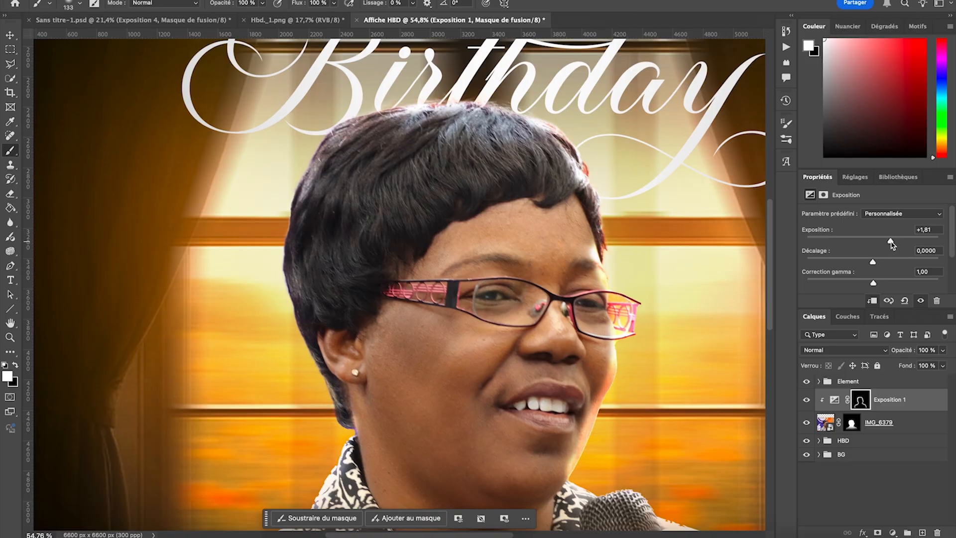
key("super+0")
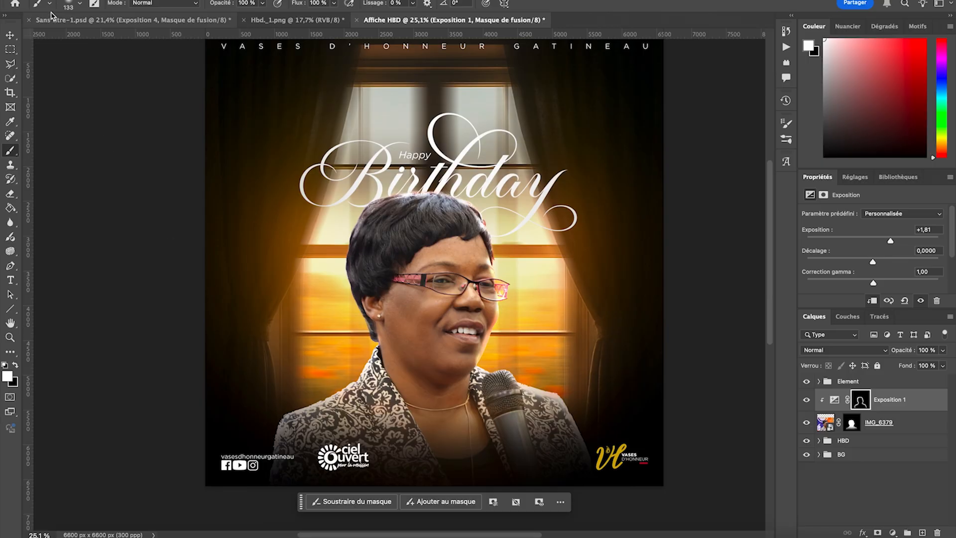
left_click(10, 37)
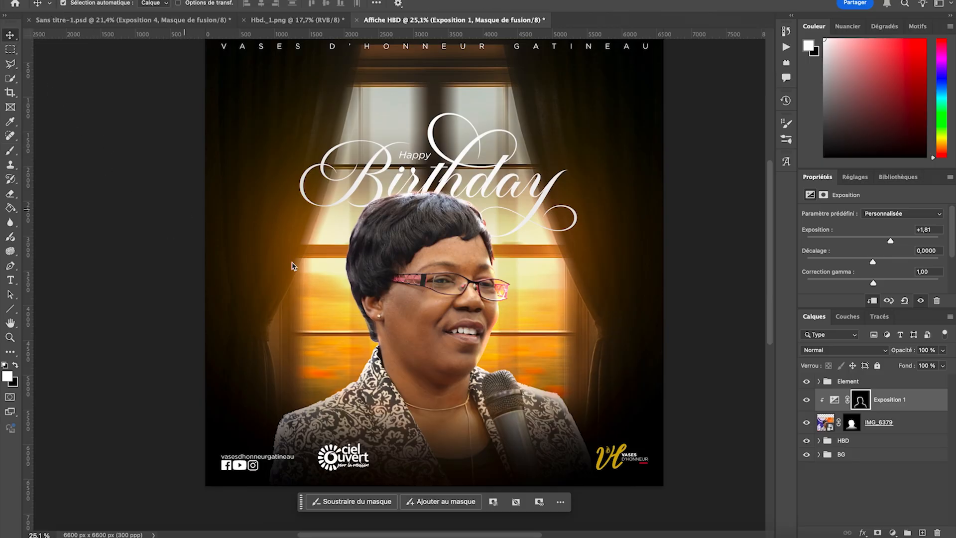
- Target the IMG_6379 layer mask and set the eraser to the hard round Arrondi net brush at 399 px
scroll(317, 343, "up", 6)
scroll(320, 352, "down", 4)
left_click(320, 355)
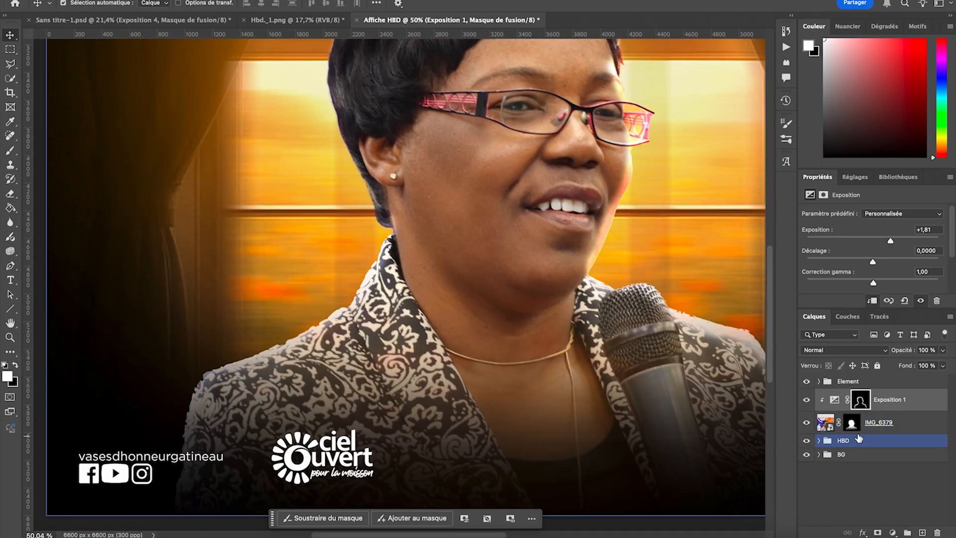
left_click(850, 427)
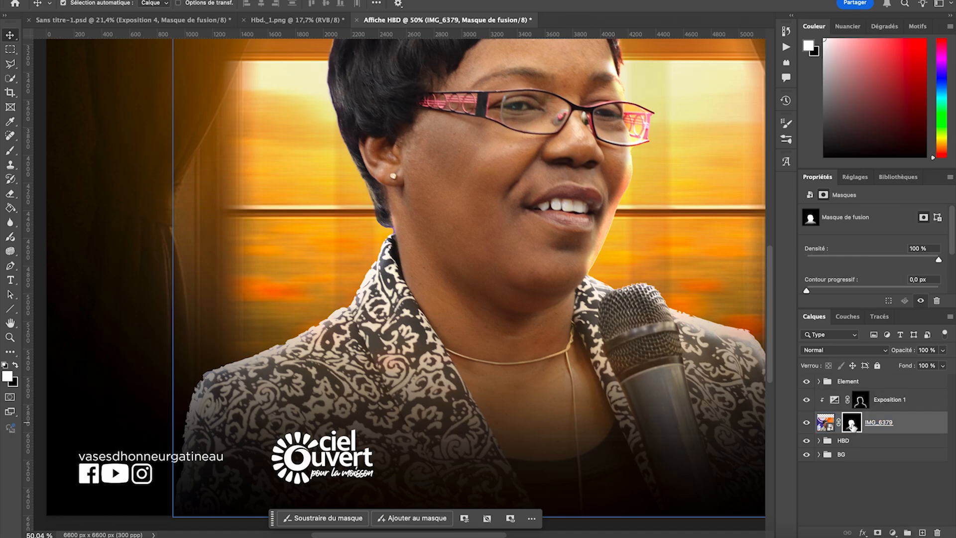
left_click(16, 194)
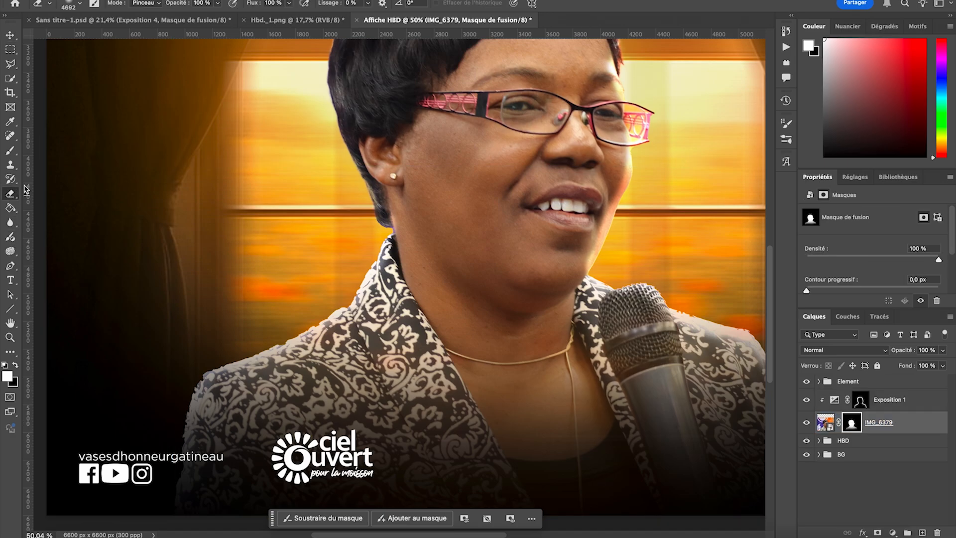
left_click(71, 5)
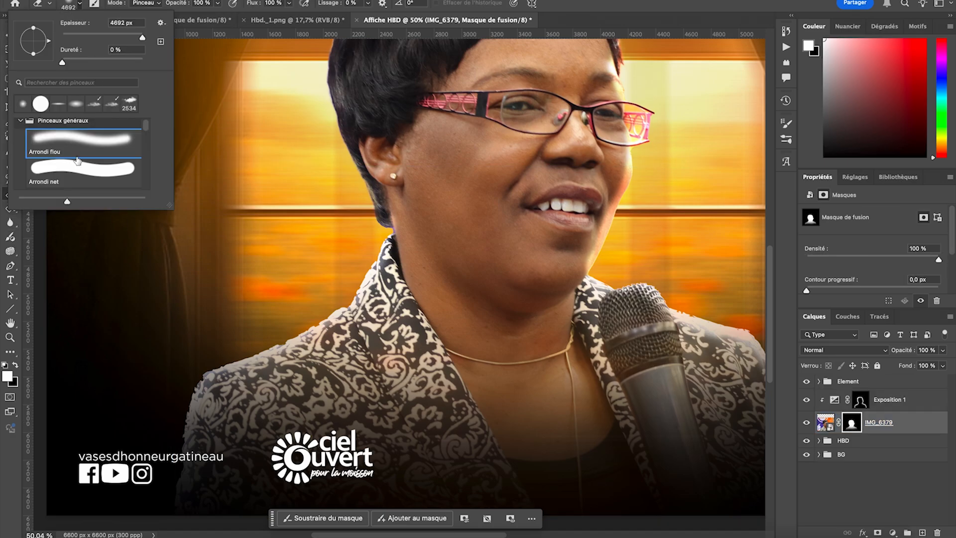
left_click(55, 171)
left_click_drag(106, 37, 133, 38)
scroll(281, 330, "up", 3)
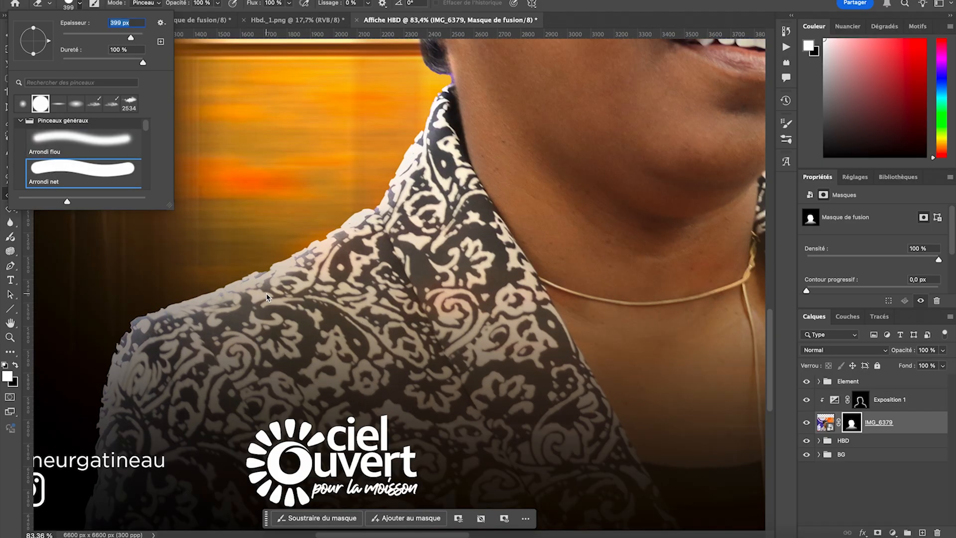
- Erase the ragged jacket edge on the IMG_6379 mask along the collar, shoulder and sleeve above the Ciel Ouvert logo
scroll(271, 259, "left", 3)
left_click_drag(312, 256, 328, 255)
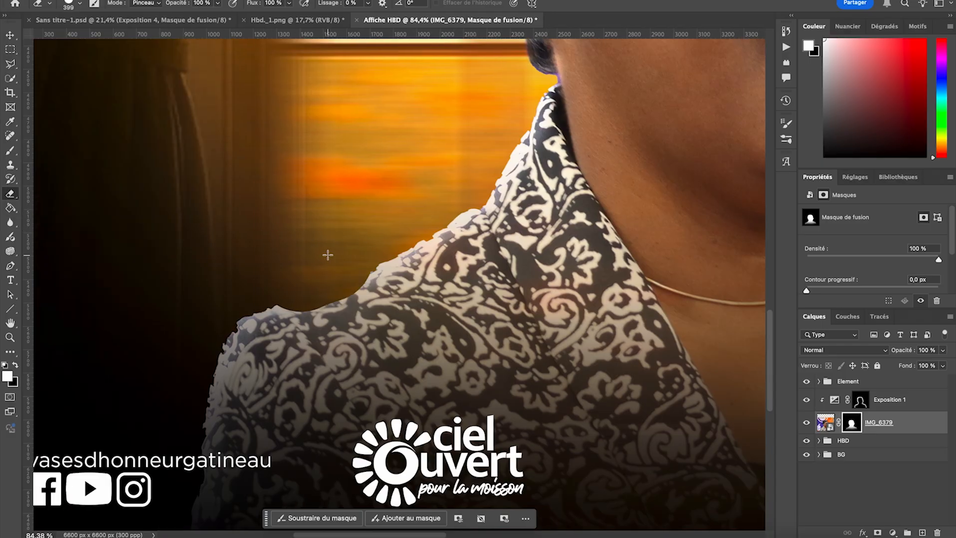
key("ctrl+z")
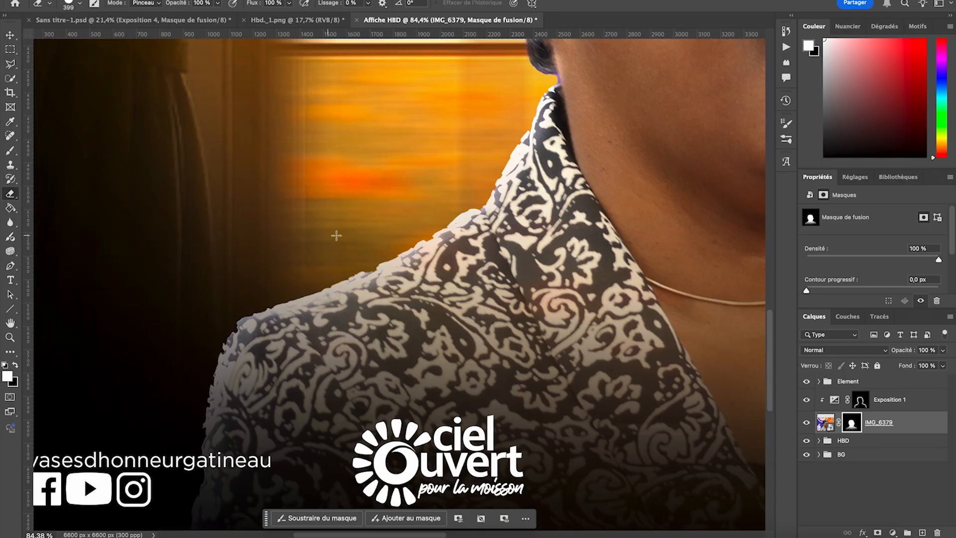
mouse_move(379, 219)
left_mouse_down()
mouse_move(445, 183)
mouse_move(463, 149)
left_mouse_up()
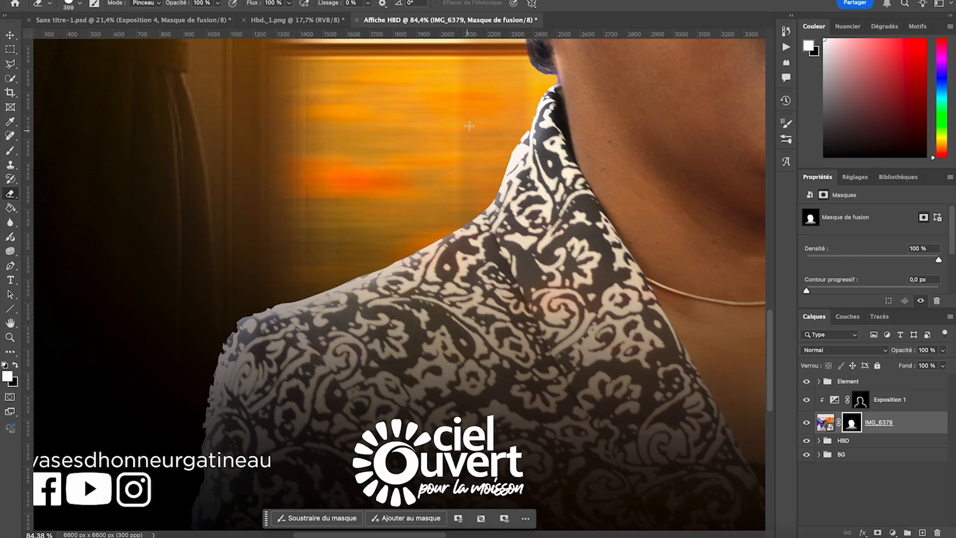
mouse_move(478, 124)
left_mouse_down()
mouse_move(460, 160)
mouse_move(487, 107)
mouse_move(458, 170)
mouse_move(423, 205)
mouse_move(327, 249)
mouse_move(207, 283)
left_mouse_up()
left_click_drag(224, 277, 178, 348)
left_click_drag(170, 381, 162, 425)
left_click_drag(186, 338, 168, 388)
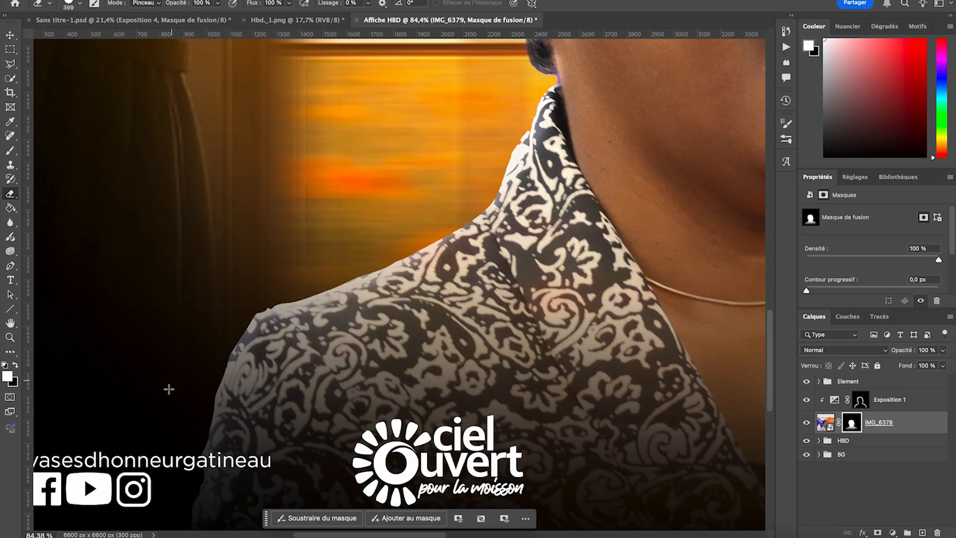
left_click_drag(219, 292, 248, 269)
mouse_move(251, 266)
left_mouse_down()
mouse_move(274, 259)
mouse_move(239, 280)
left_mouse_up()
scroll(305, 278, "down", 6)
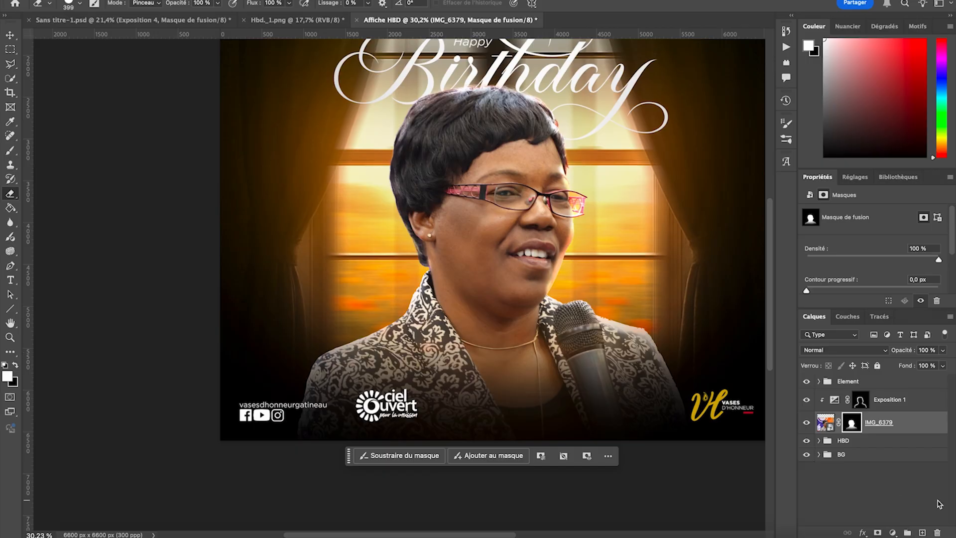
- Target the Exposition 1 mask and set the soft round Arrondi flou brush to 221 px
left_click(861, 399)
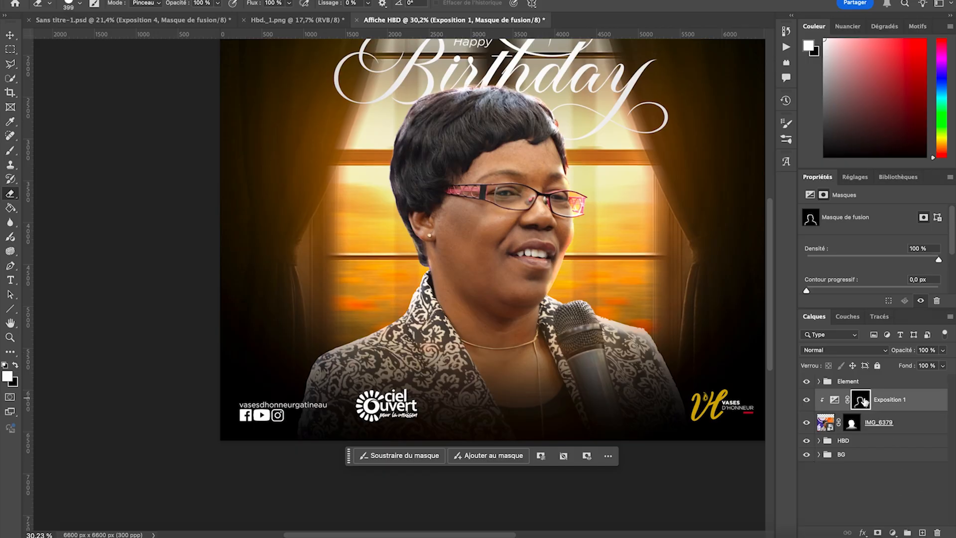
left_click(10, 150)
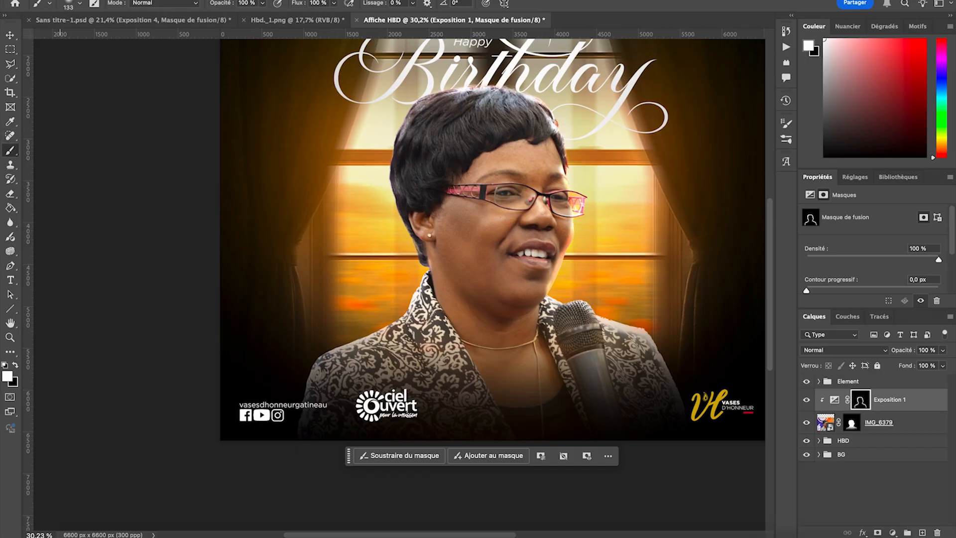
left_click(67, 3)
left_click_drag(116, 38, 124, 38)
scroll(321, 260, "up", 5)
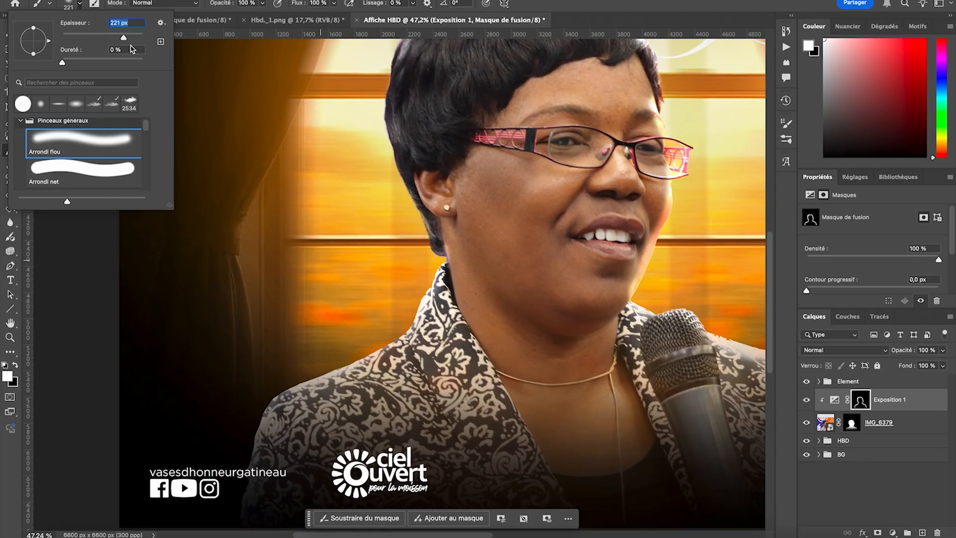
- Paint white on the Exposition 1 mask along the jacket's shoulder and collar edge above the Ciel Ouvert logo, and deselect the layer
left_click(309, 342)
left_click_drag(300, 371, 264, 419)
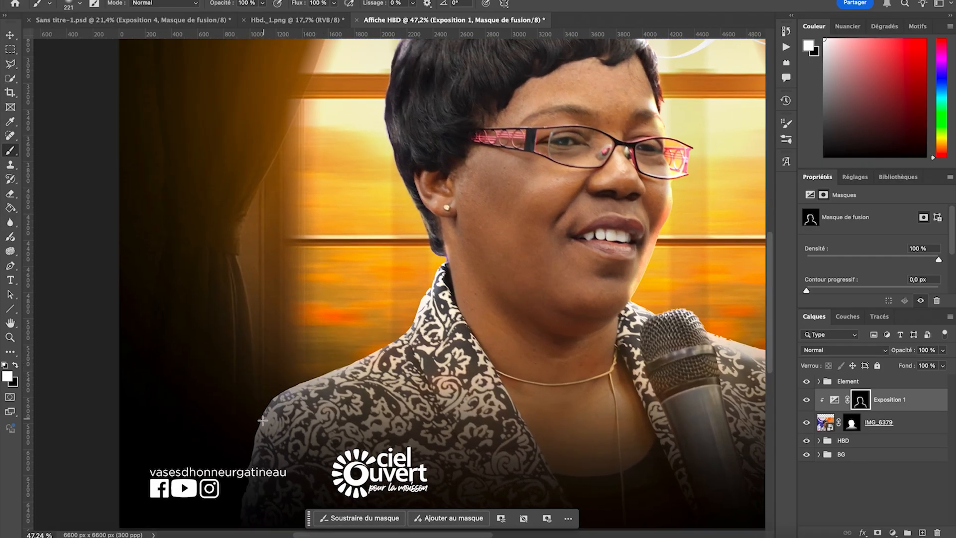
left_click_drag(396, 331, 431, 272)
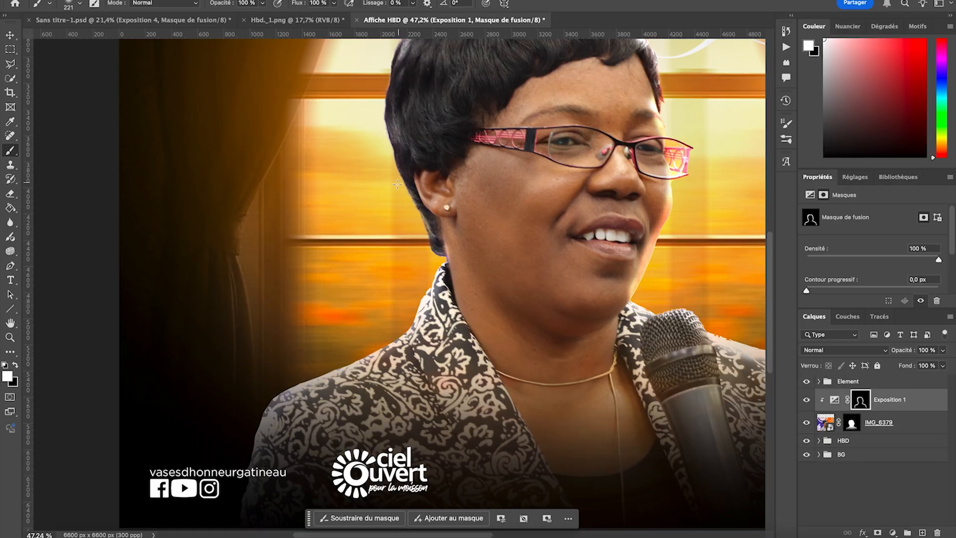
left_click_drag(385, 332, 304, 369)
scroll(215, 508, "down", 5)
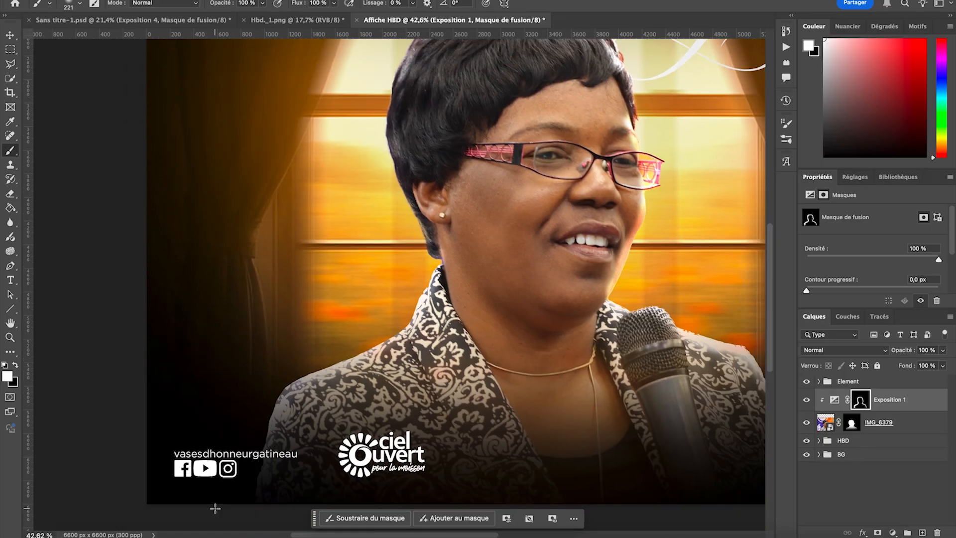
scroll(215, 508, "down", 2)
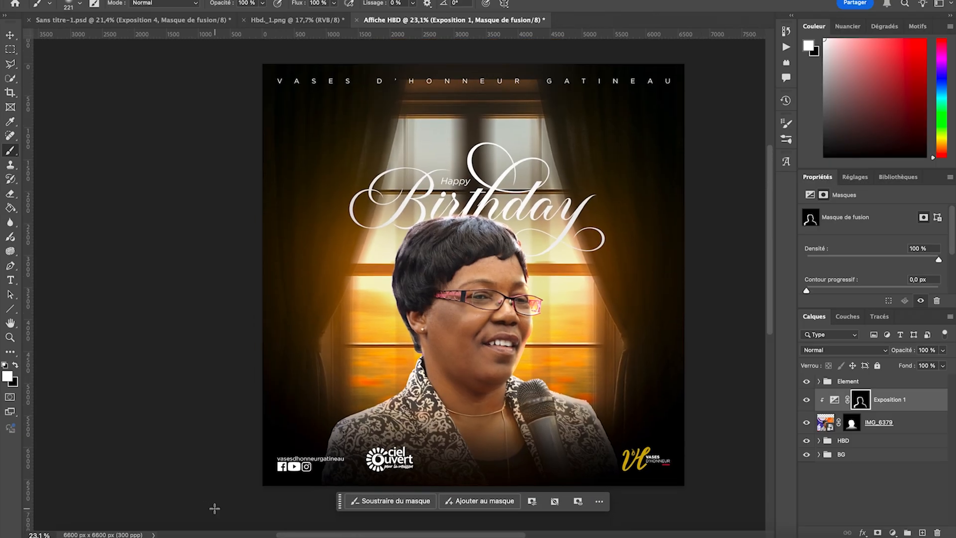
left_click(10, 34)
left_click(94, 184)
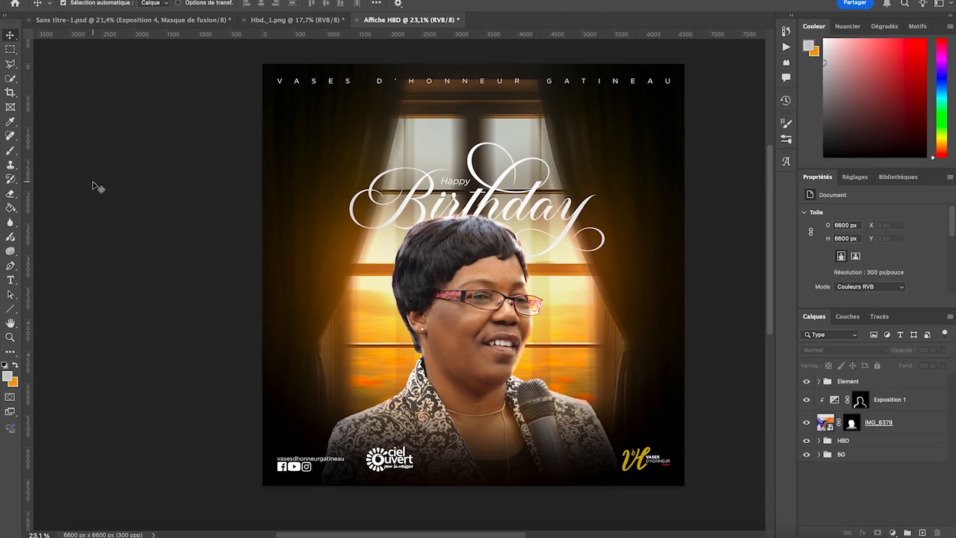
- Add a Luminosité/Contraste adjustment layer directly above Exposition 1 and clip it to the portrait
left_click(432, 259)
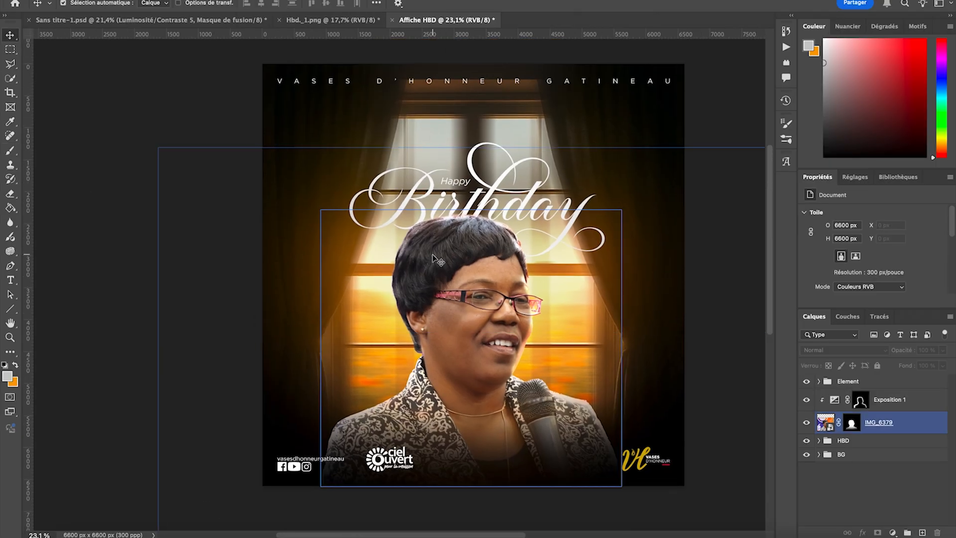
left_click(888, 401)
left_click(894, 428)
left_click(902, 404)
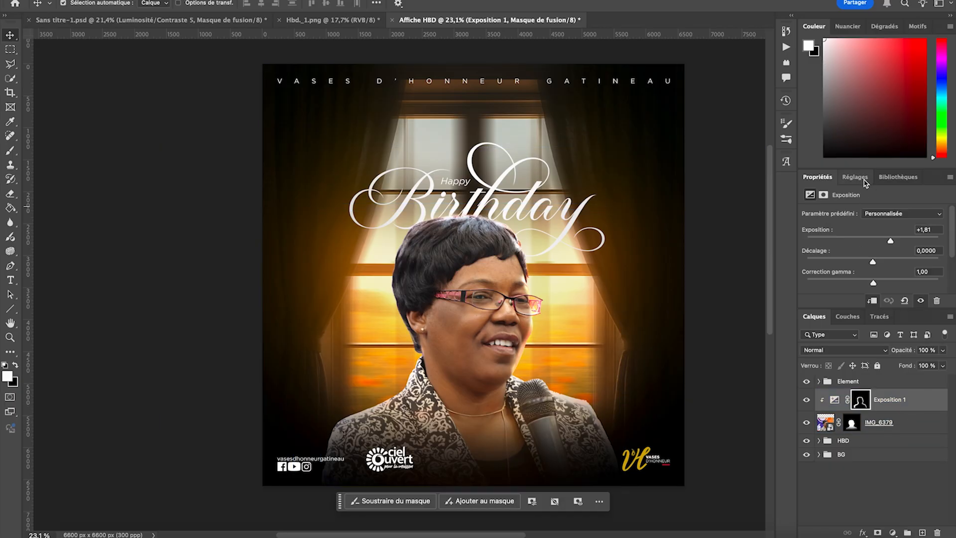
left_click(860, 179)
scroll(841, 234, "up", 2)
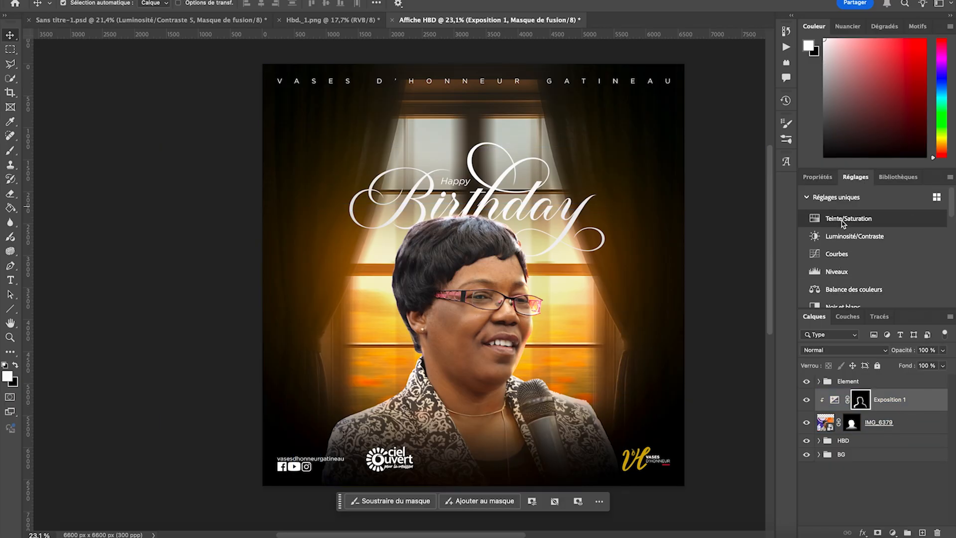
left_click(842, 236)
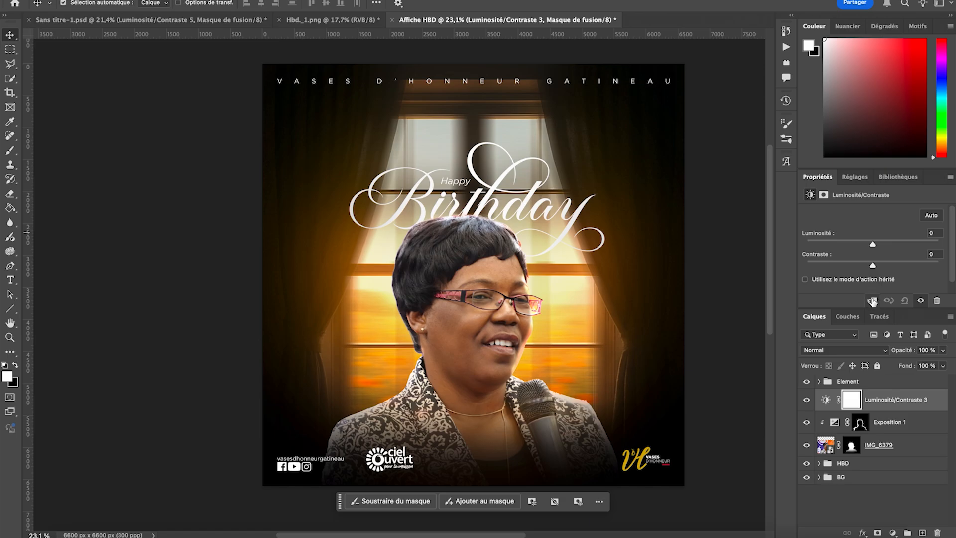
left_click(872, 302)
- Set the portrait's Luminosité/Contraste adjustment to brightness -51 and contrast 47
left_click_drag(873, 246, 851, 245)
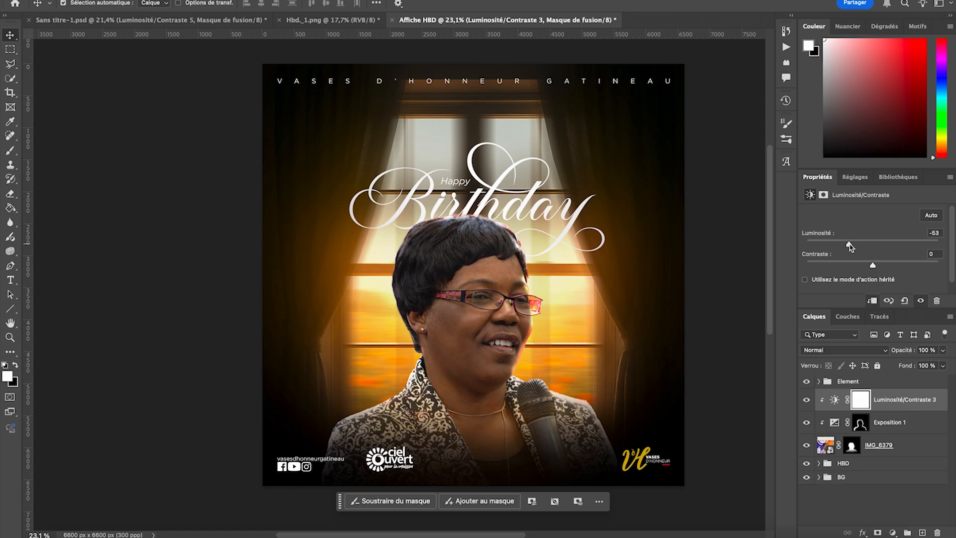
left_click_drag(874, 264, 901, 264)
scroll(717, 271, "down", 2)
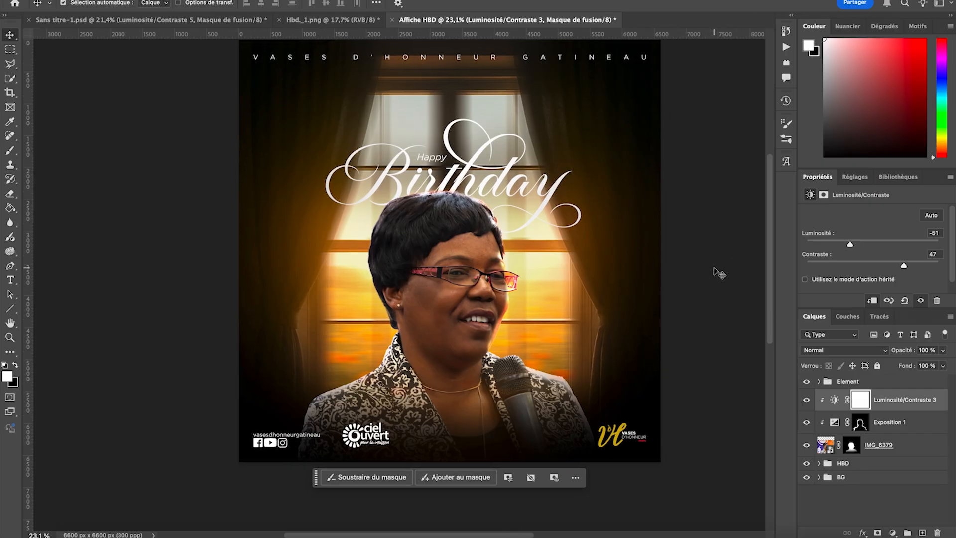
- Create a new empty layer above Luminosité/Contraste 3 and clip it to the portrait
key("super+;")
scroll(618, 253, "up", 5)
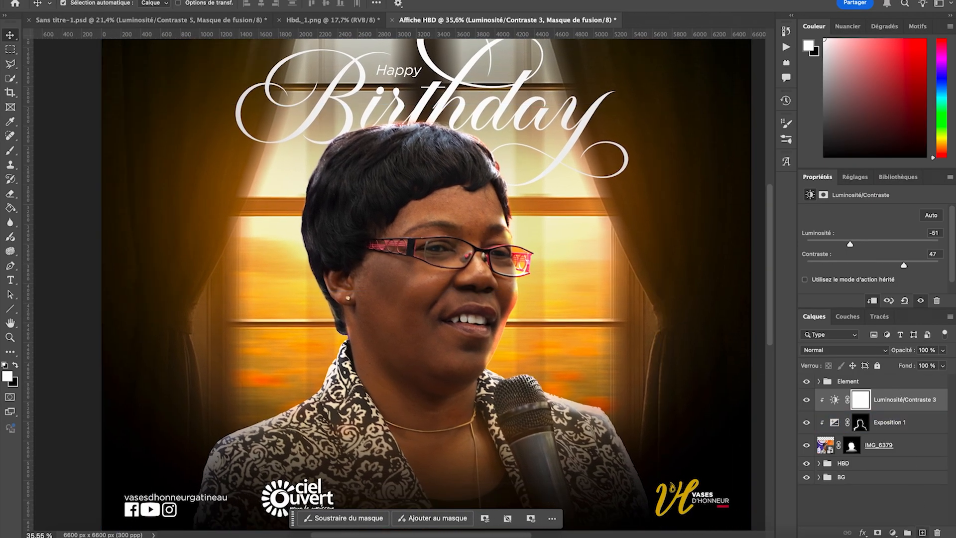
key("super+shift+alt+n")
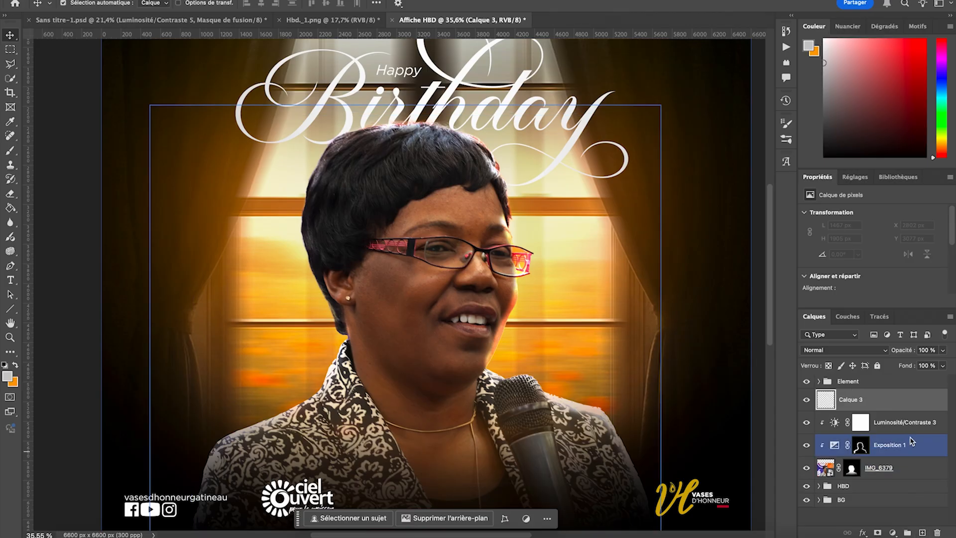
right_click(906, 401)
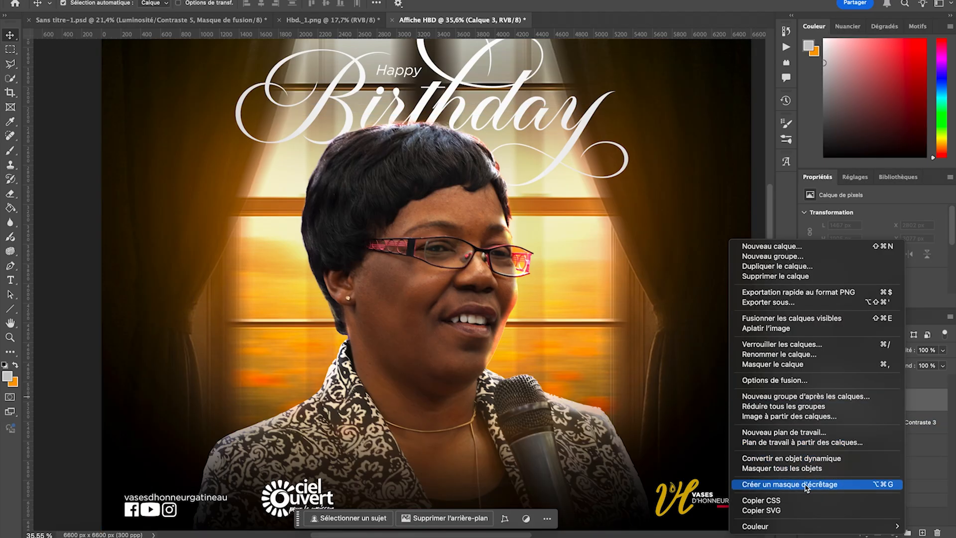
left_click(825, 485)
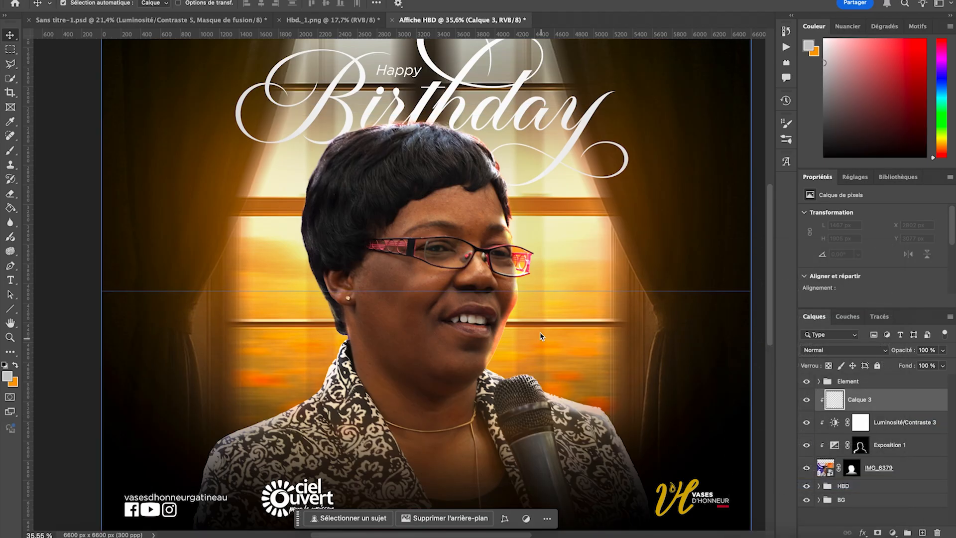
key("super+semicolon")
- Set up the soft round Arrondi flou brush at 385 px, undoing the trial stroke on the forehead
left_click(10, 150)
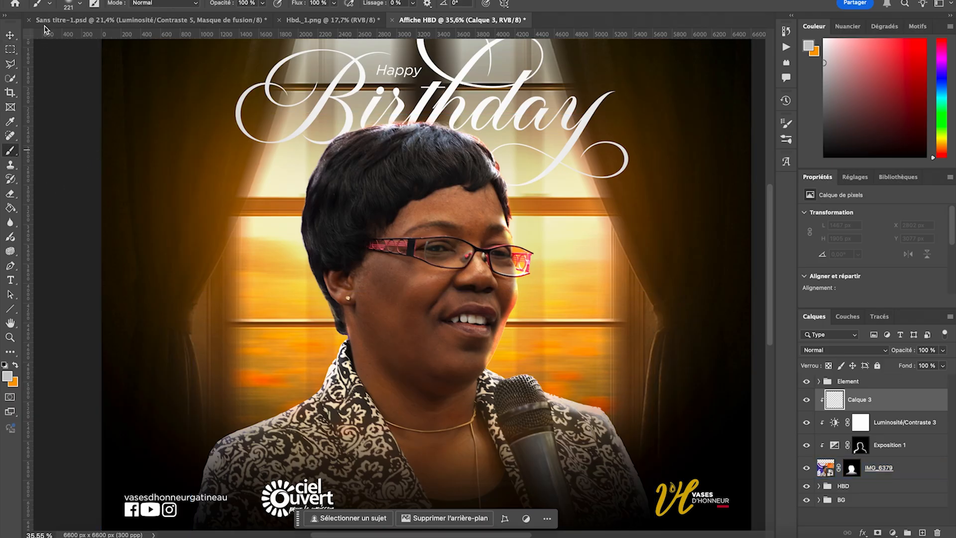
left_click(67, 9)
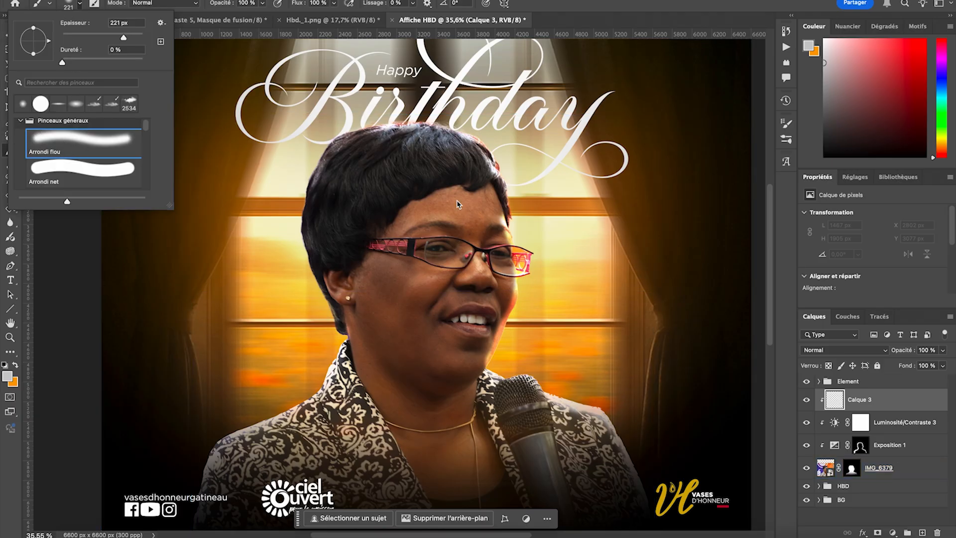
left_click_drag(427, 213, 492, 217)
key("cmd+z")
scroll(491, 218, "up", 5)
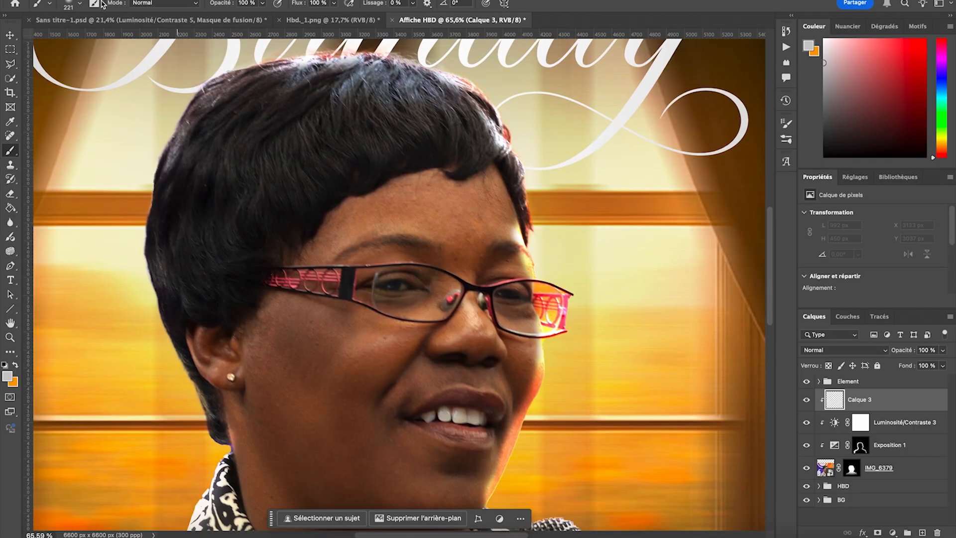
left_click(72, 4)
left_click_drag(124, 37, 130, 38)
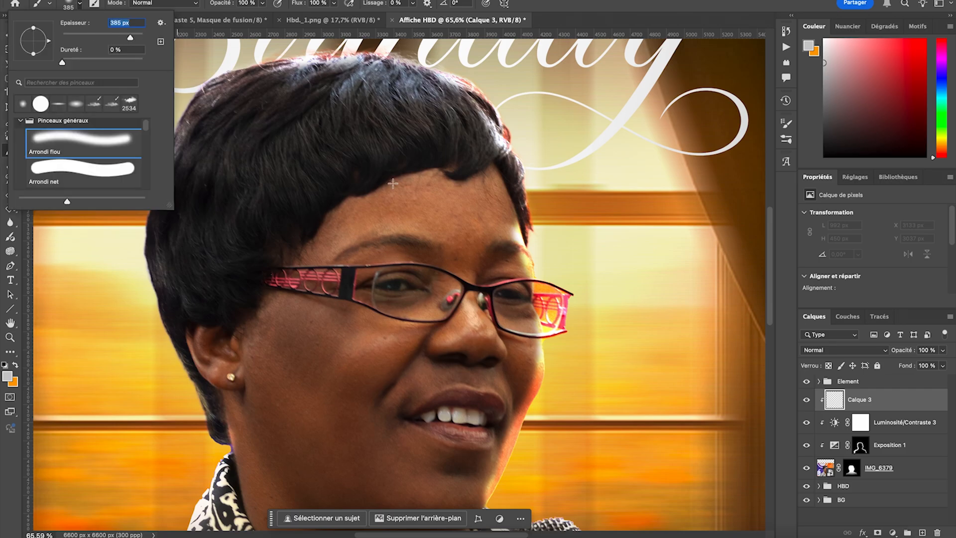
- Try painting soft light-grey highlights on Calque 3 over the forehead, both cheeks, nose and chin
left_click_drag(393, 215, 491, 216)
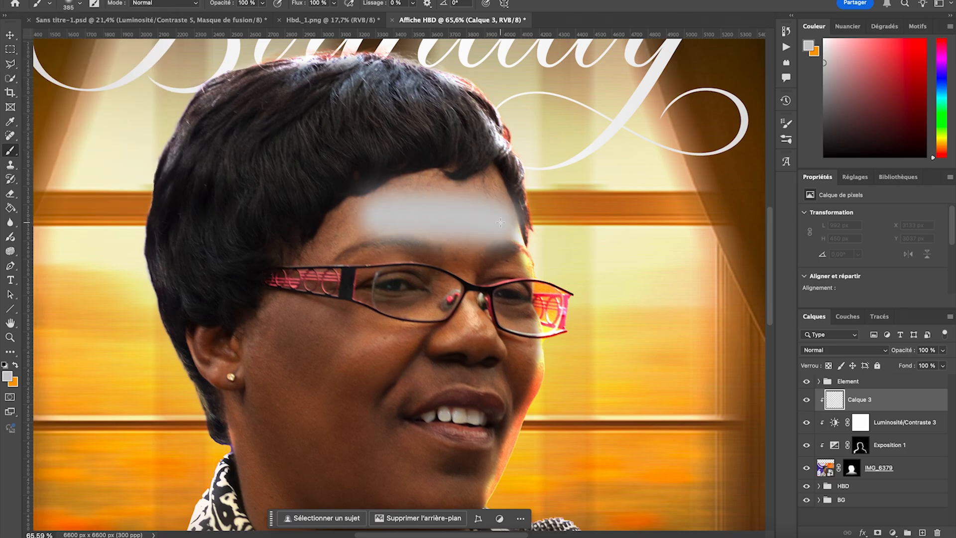
mouse_move(306, 441)
left_mouse_down()
mouse_move(319, 409)
mouse_move(375, 351)
left_mouse_up()
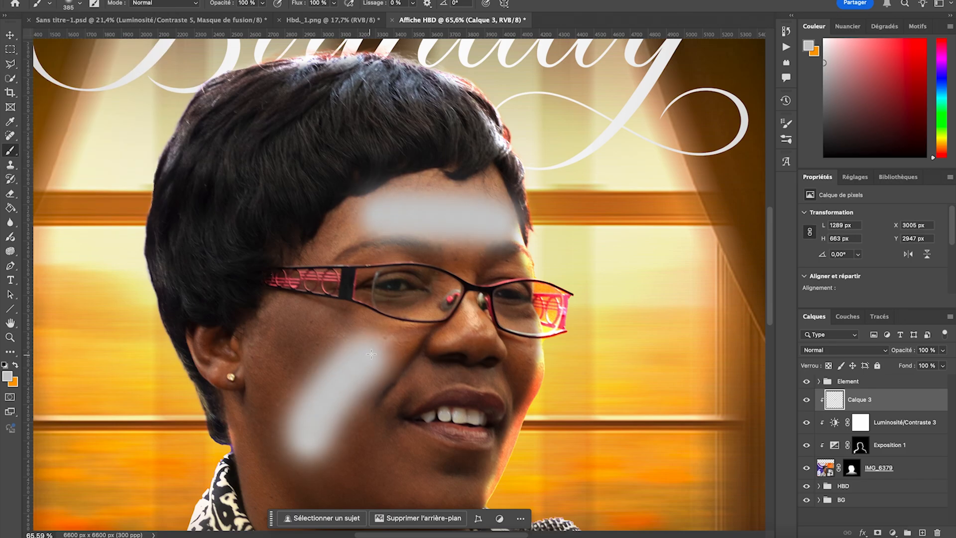
left_click_drag(529, 349, 522, 409)
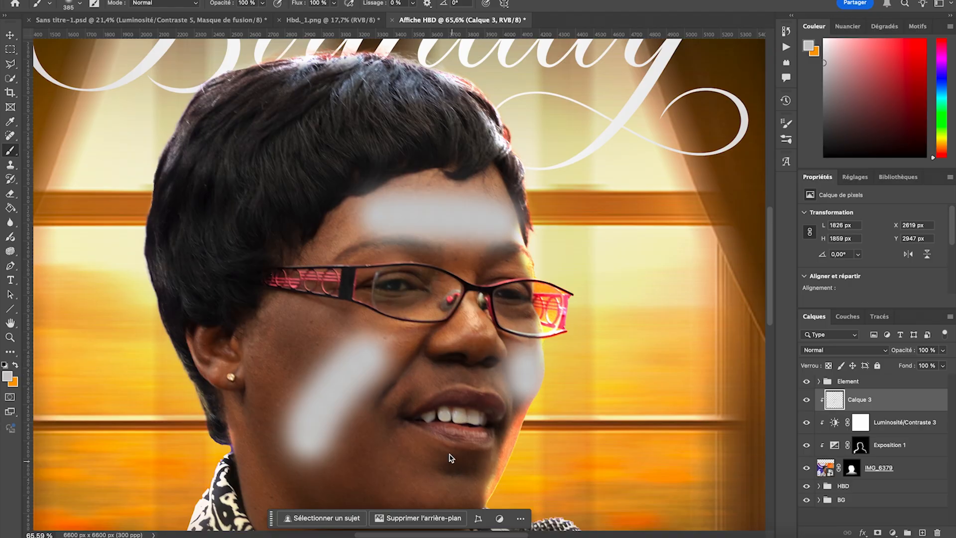
scroll(438, 439, "down", 3)
left_click_drag(399, 405, 456, 418)
scroll(471, 375, "down", 1)
scroll(470, 375, "down", 2)
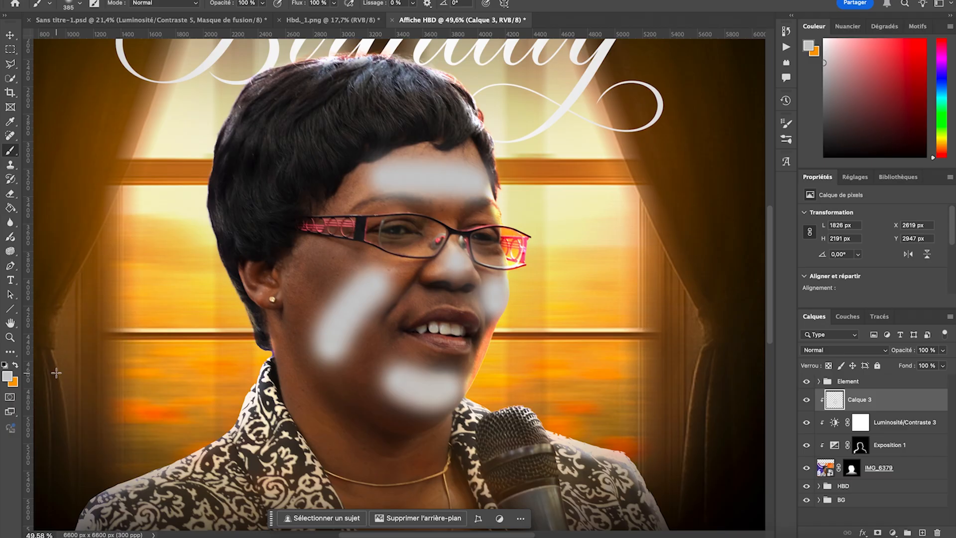
- Undo the light-grey highlight strokes on Calque 3
key("ctrl+z")
key("ctrl+z")
key("ctrl+z")
key("ctrl+z")
key("ctrl+z")
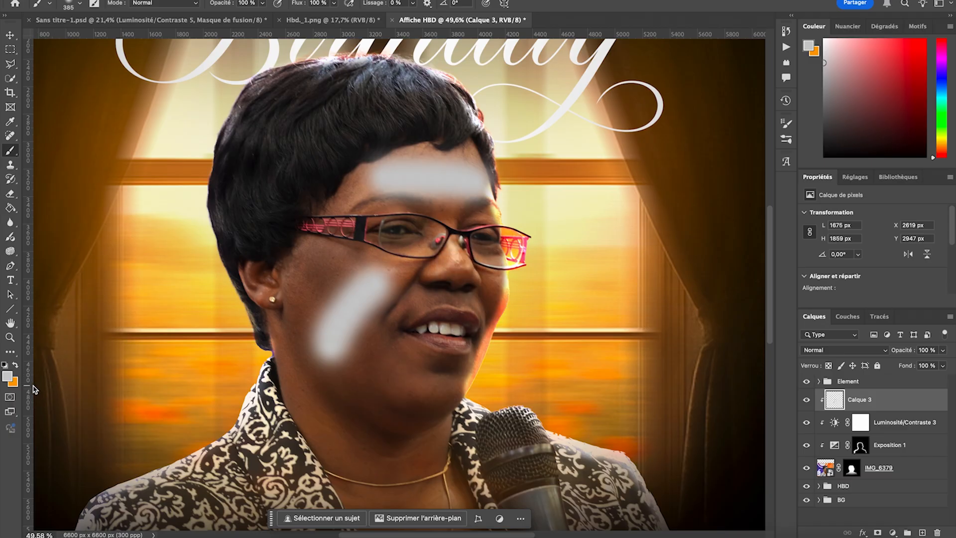
- Change the foreground colour to pure white, ffffff
left_click(13, 377)
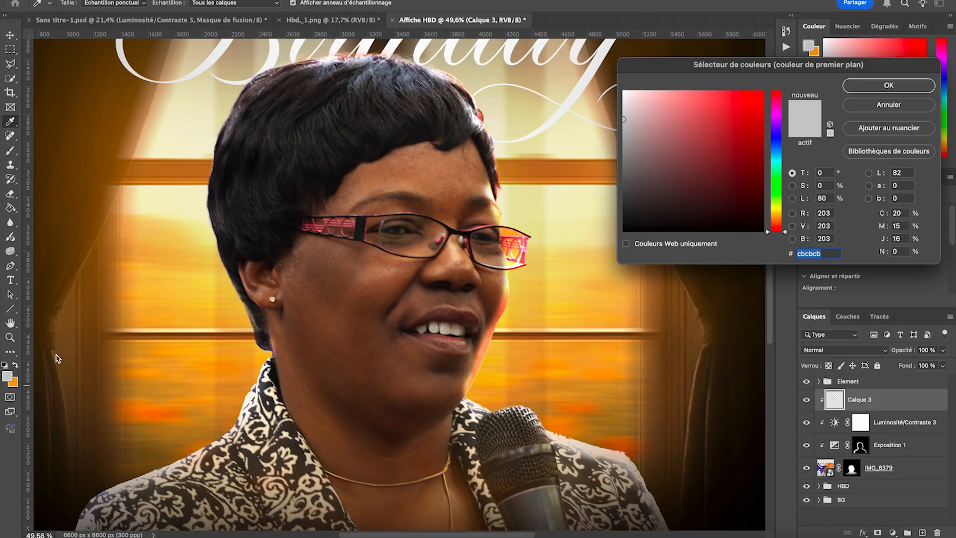
left_click_drag(654, 103, 598, 70)
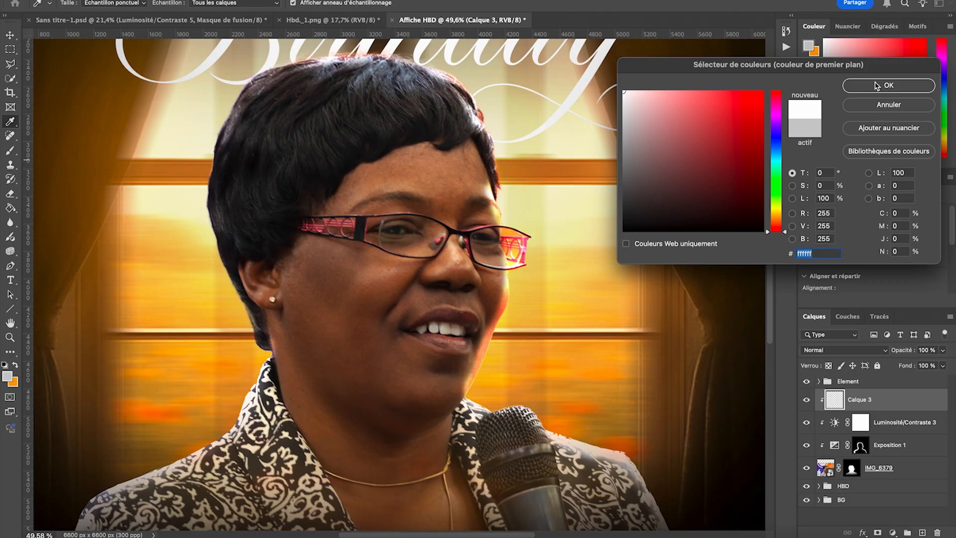
left_click(876, 86)
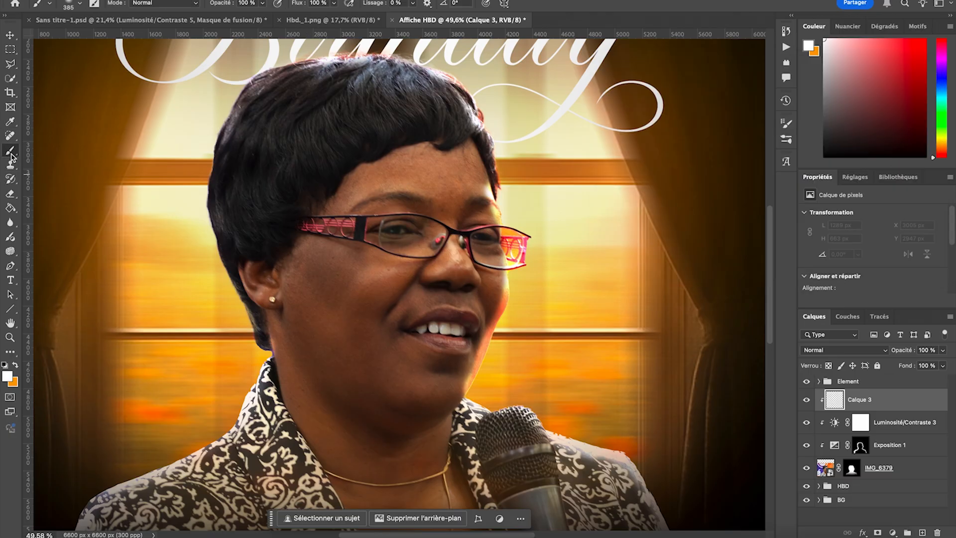
- Paint soft white highlights on Calque 3 over the forehead, both cheeks, nose and chin
left_click_drag(398, 179, 473, 178)
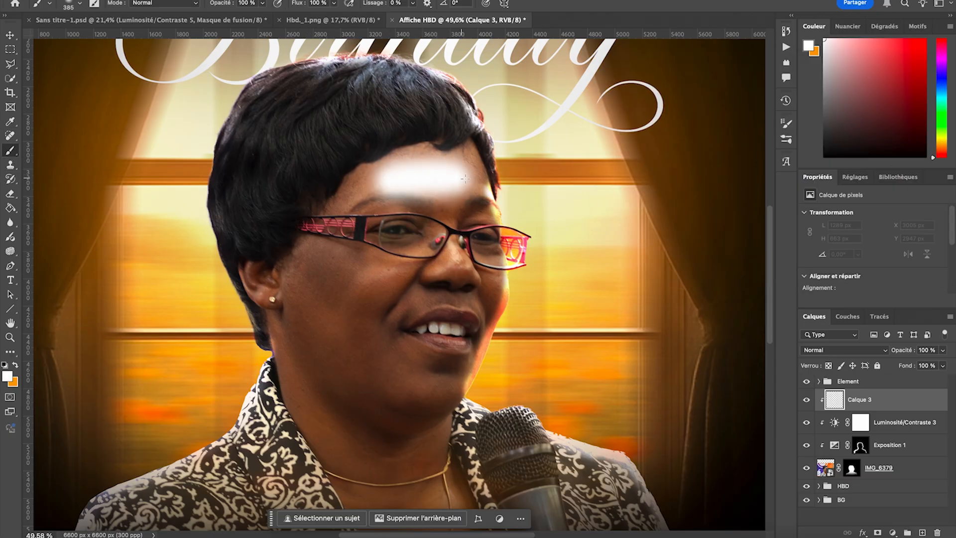
mouse_move(384, 270)
left_mouse_down()
mouse_move(352, 295)
mouse_move(346, 322)
left_mouse_up()
left_click(496, 295)
left_click_drag(404, 375, 451, 384)
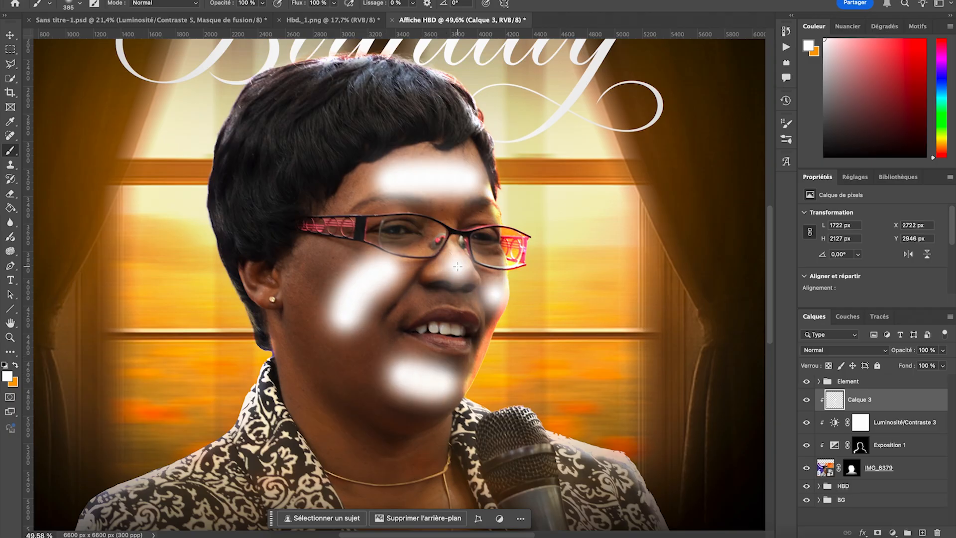
- Split the white point of Calque 3's active-layer blending range (Calque actif) to 251 / 255 in its layer style
double_click(914, 405)
left_click_drag(779, 294, 779, 293)
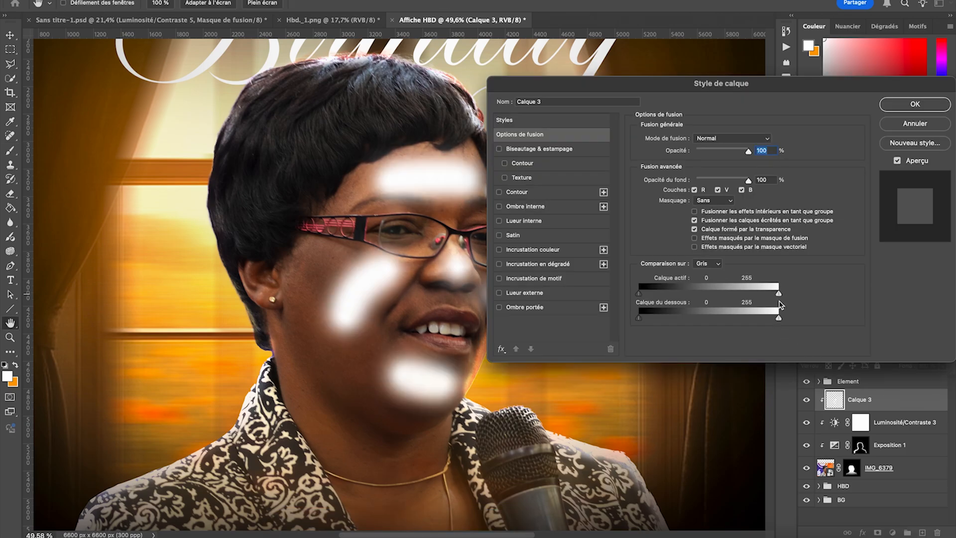
left_click_drag(779, 295, 779, 297)
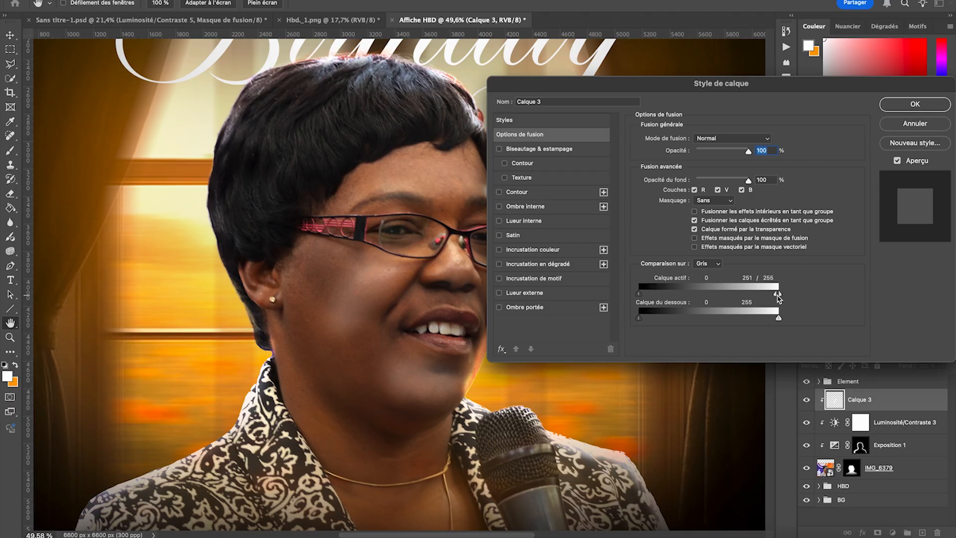
left_click(916, 105)
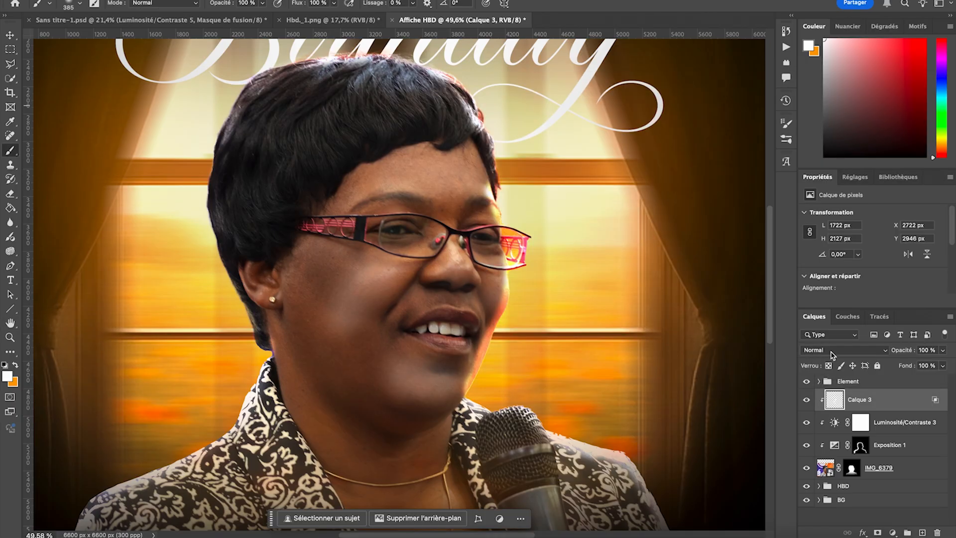
- Set the blend mode of the Calque 3 highlight layer to Incrustation
left_click(831, 351)
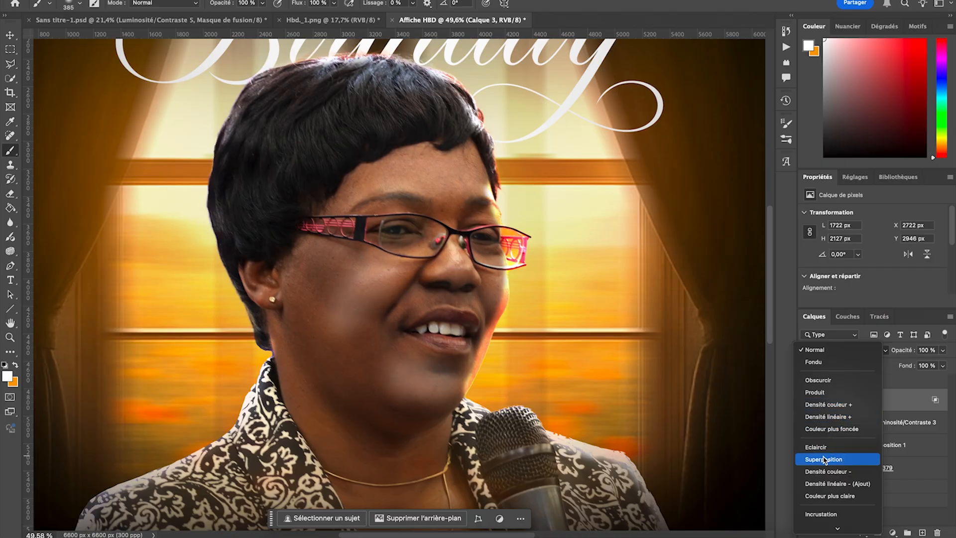
left_click(822, 516)
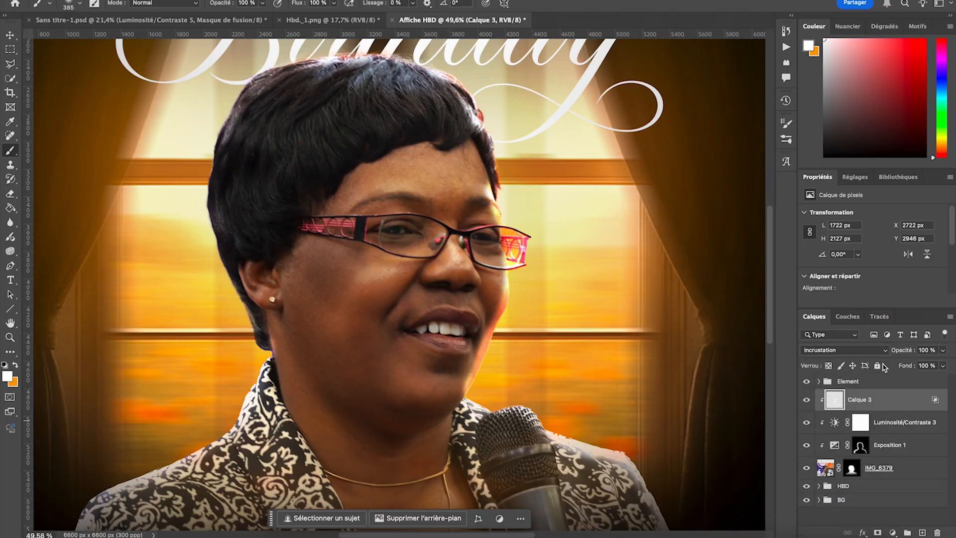
scroll(587, 292, "down", 5)
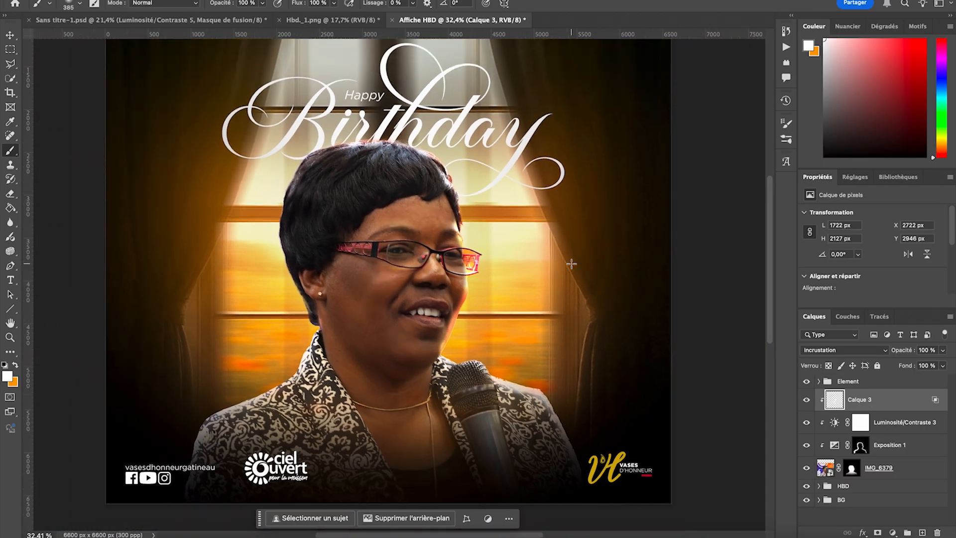
- Add a new empty layer above the Calque 3 highlight layer
scroll(571, 264, "down", 1)
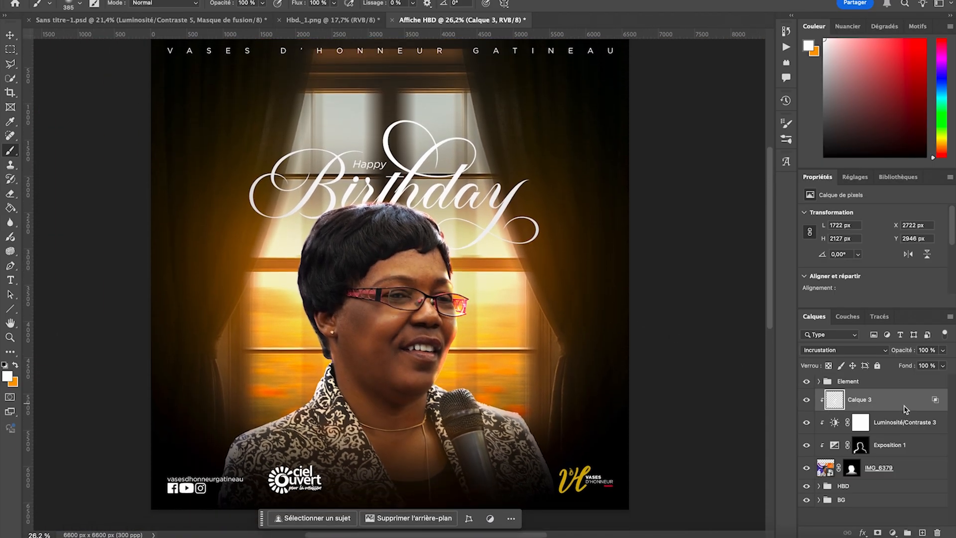
left_click(922, 532)
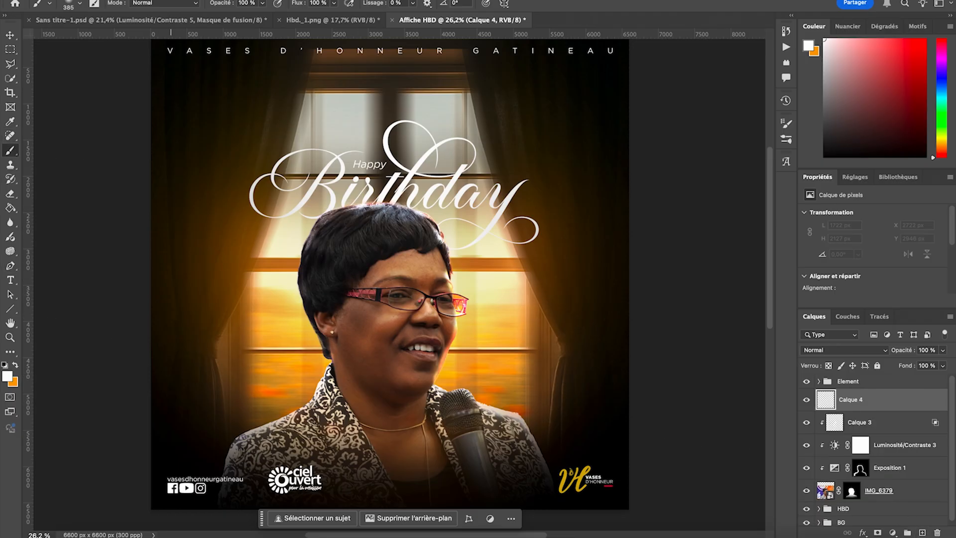
left_click(66, 8)
left_click_drag(134, 38, 135, 38)
scroll(364, 291, "up", 2)
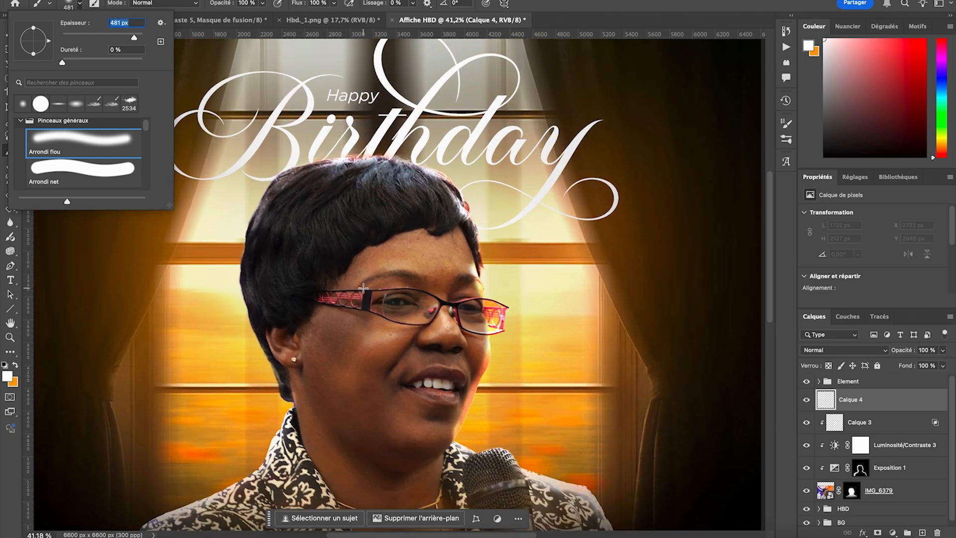
left_click(423, 360)
key("ctrl+z")
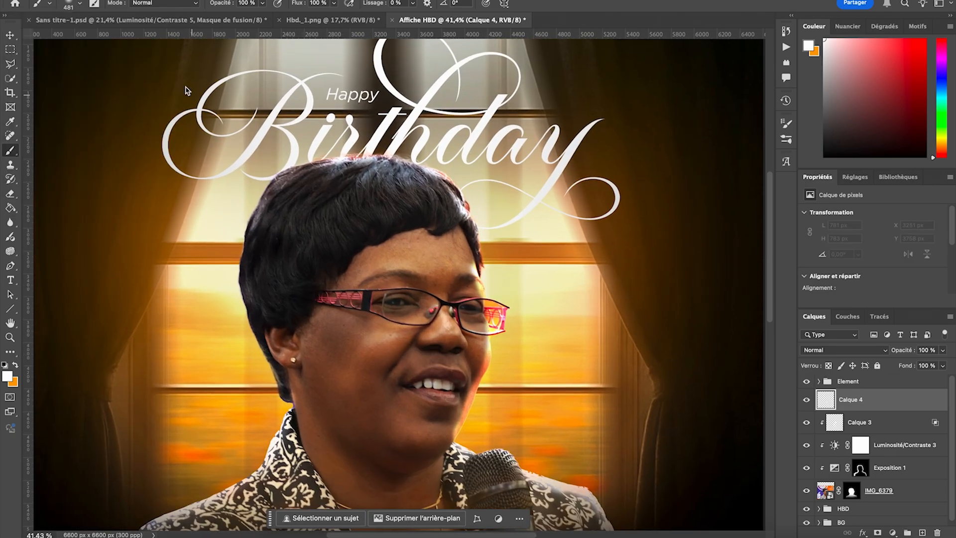
- Paint one large soft white dab over the cheek on Calque 4 with a 2226 px brush at 0% hardness
left_click(81, 4)
left_click_drag(135, 39, 138, 40)
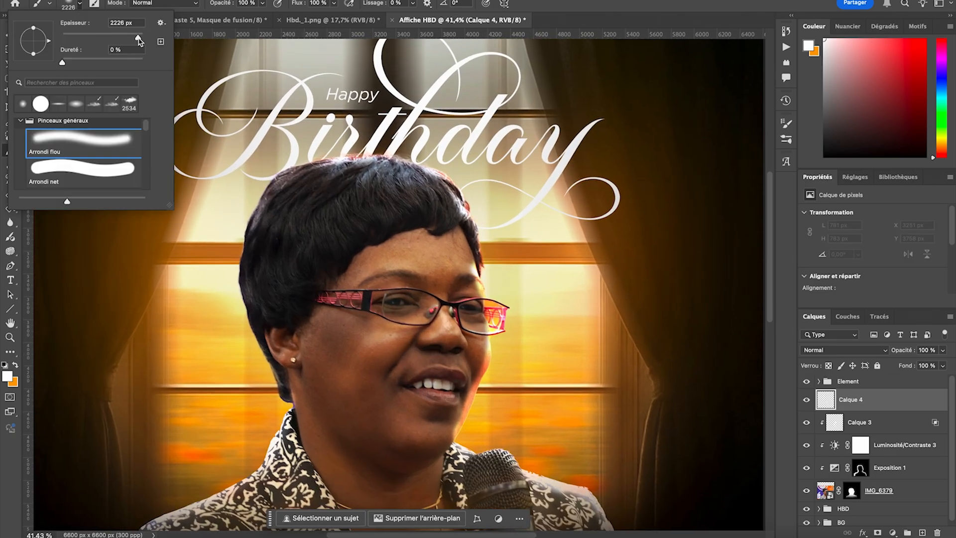
left_click(403, 335)
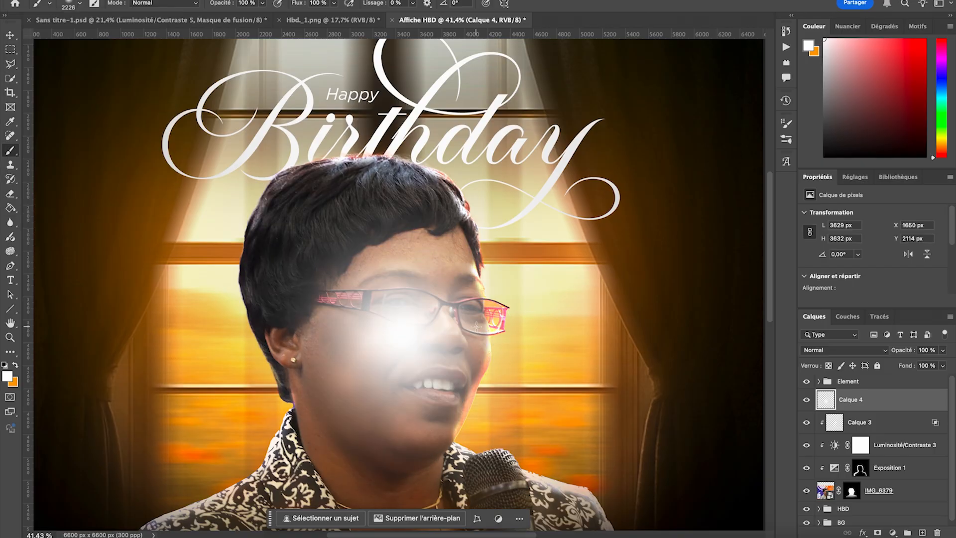
- Set the Calque 4 glow layer's blend mode to Incrustation and its opacity to 53%
left_click(866, 351)
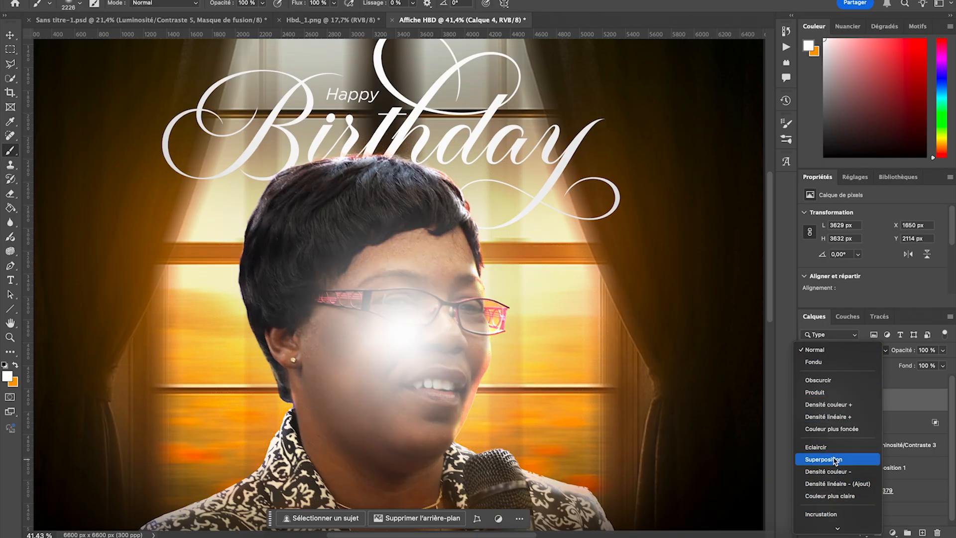
left_click(824, 513)
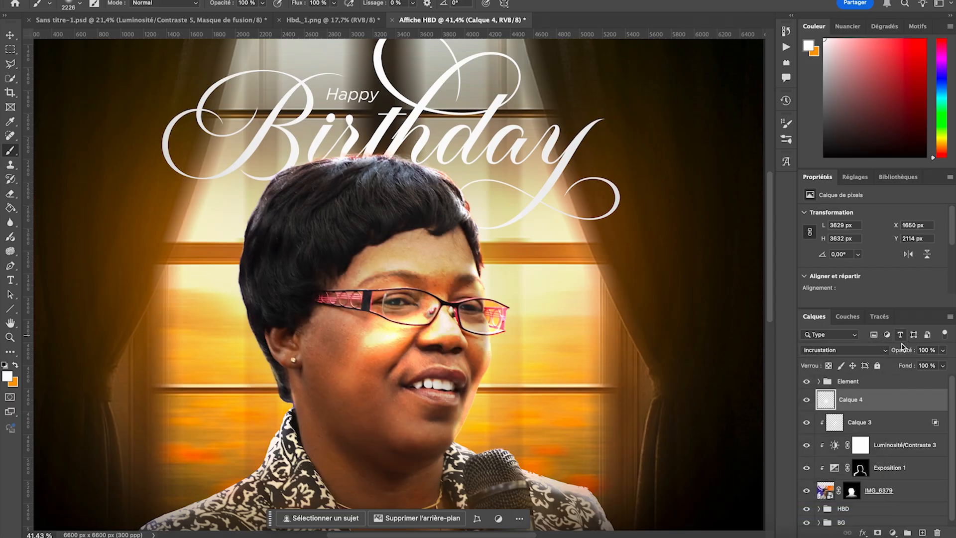
left_click_drag(903, 354, 876, 357)
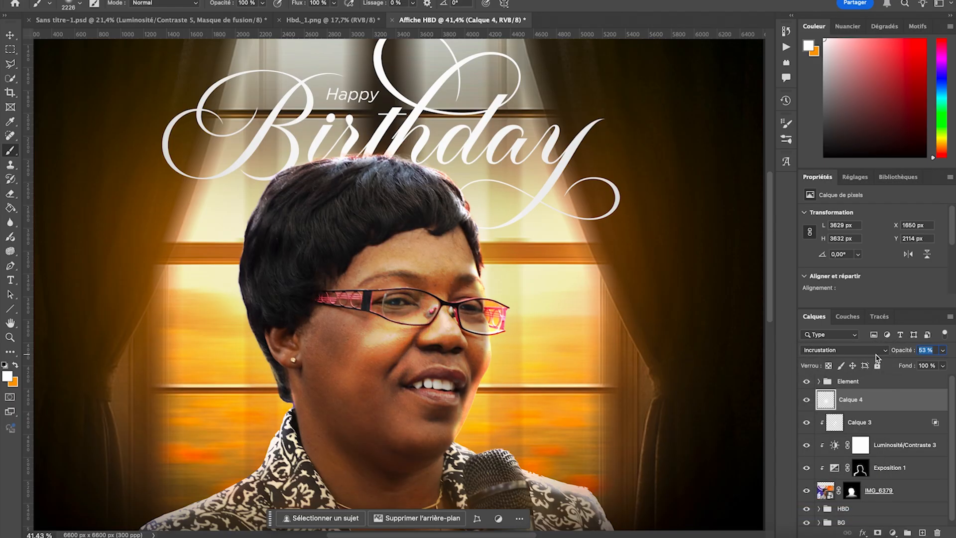
key("super+0")
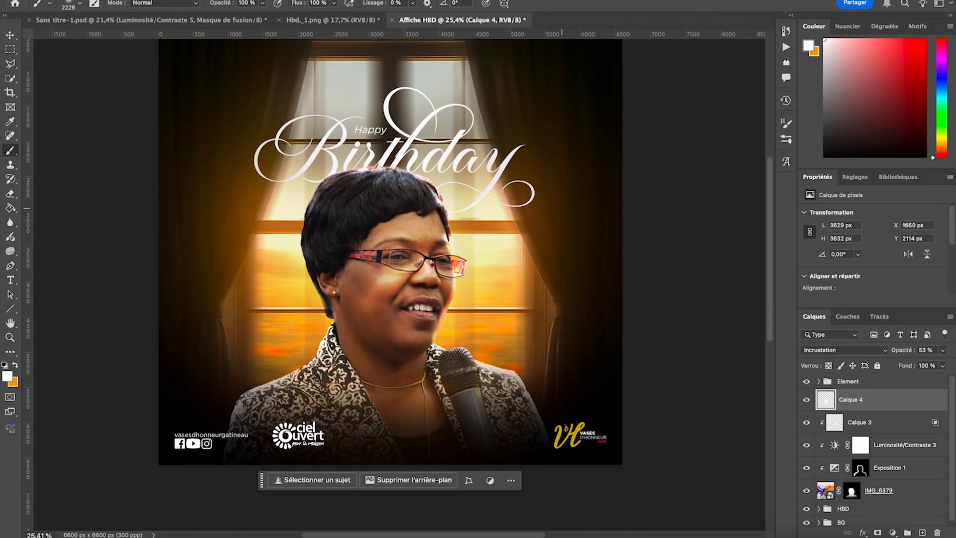
scroll(561, 209, "down", 2)
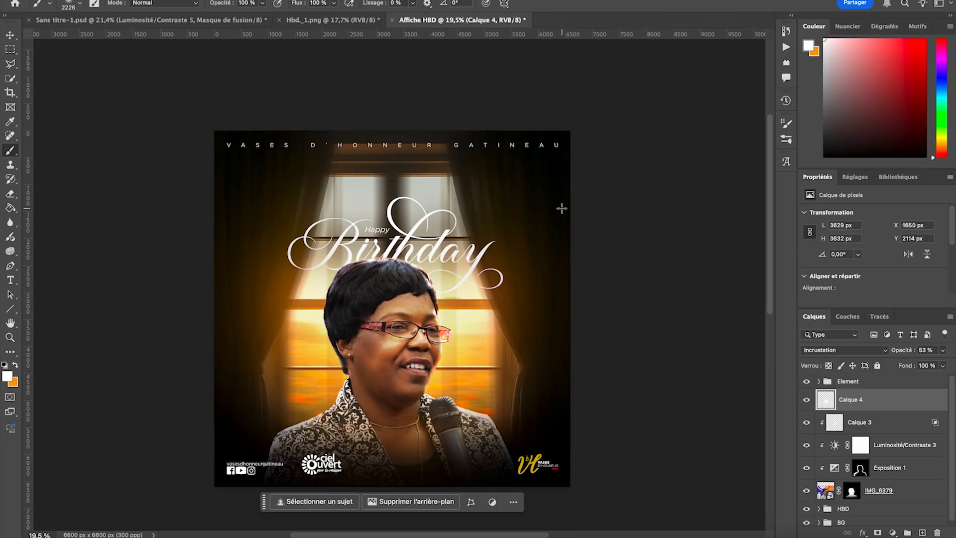
scroll(562, 208, "up", 2)
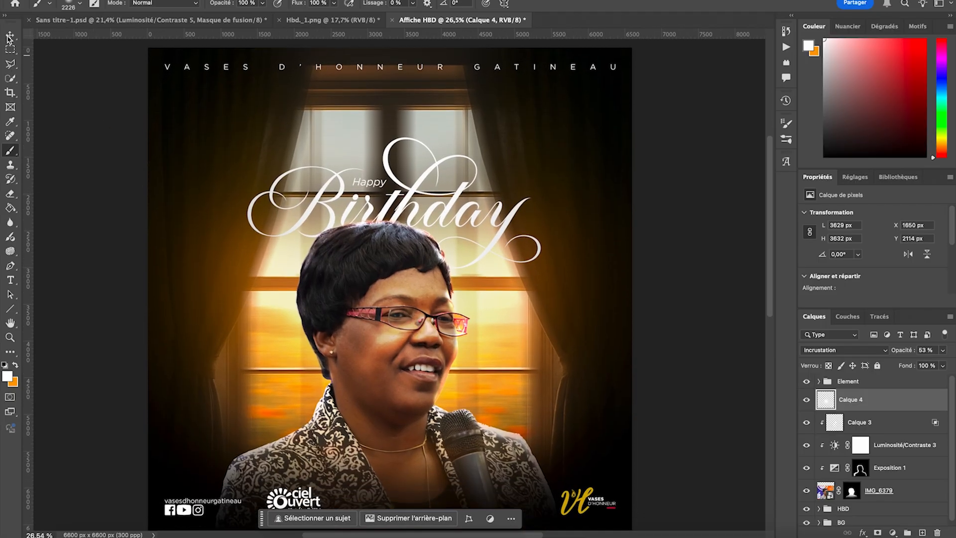
- Scale the portrait layers from Calque 4 down to IMG_6379 together to about 94% and reposition them under the title
left_click(9, 36)
left_click(98, 135)
scroll(426, 208, "down", 1)
scroll(426, 208, "down", 2)
left_click(399, 309)
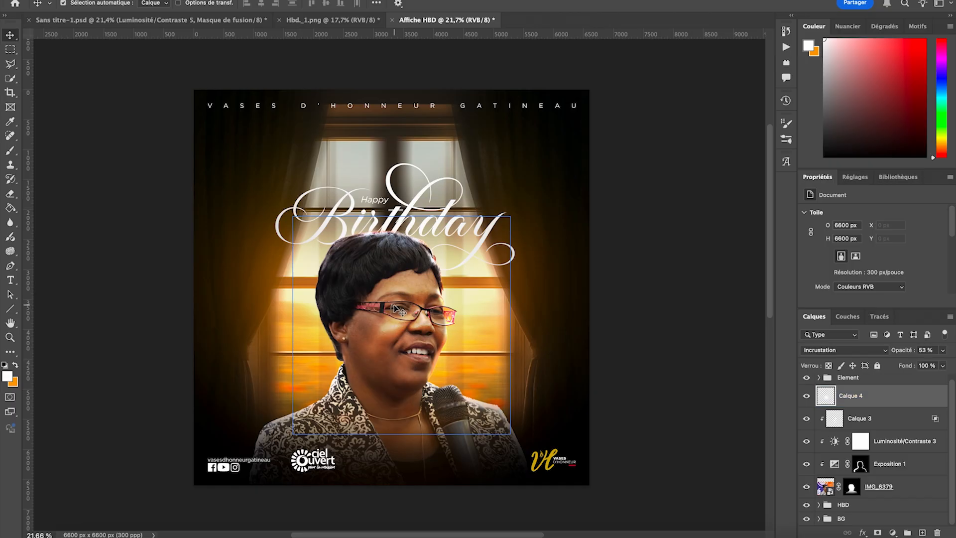
left_click(394, 305)
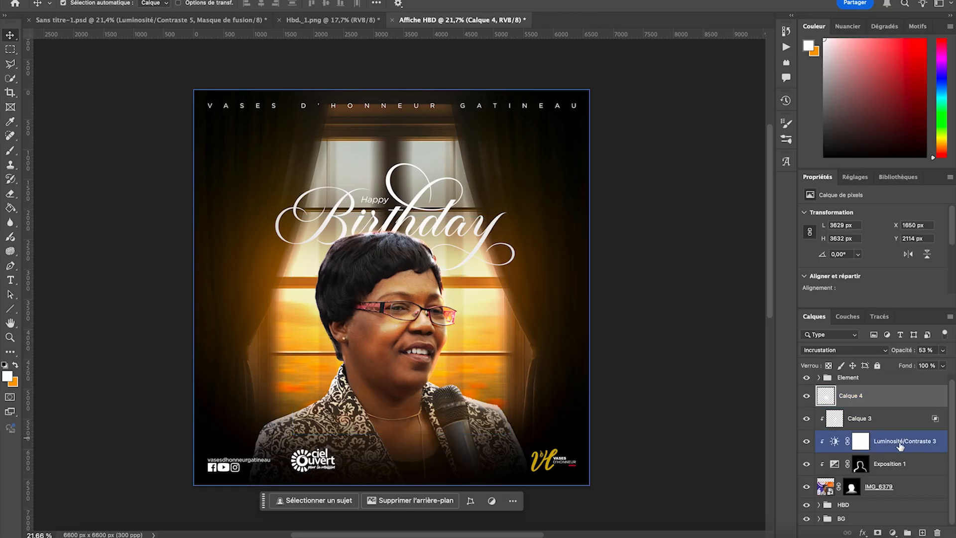
left_click(900, 491, "shift")
key("ctrl+t")
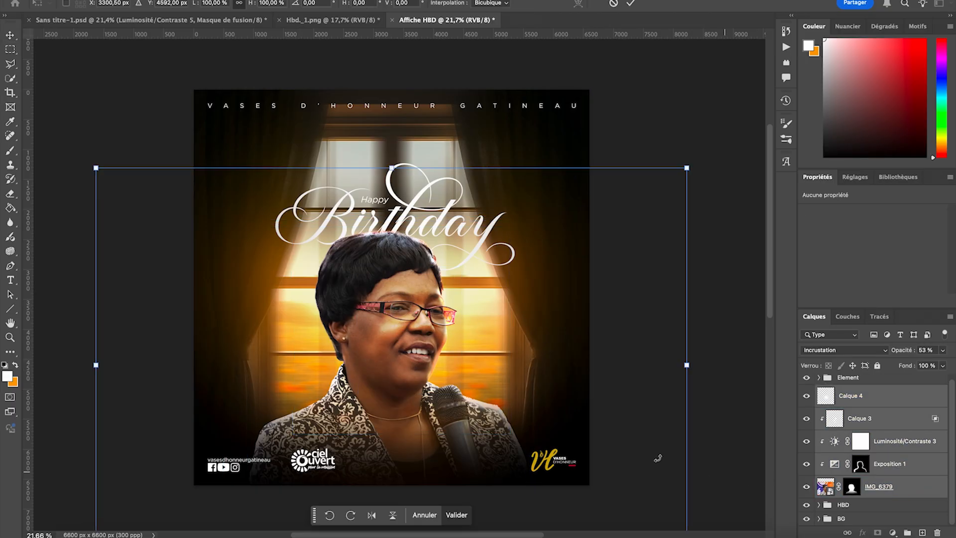
scroll(463, 432, "down", 3)
left_click_drag(391, 455, 401, 433)
left_click_drag(433, 283, 437, 291)
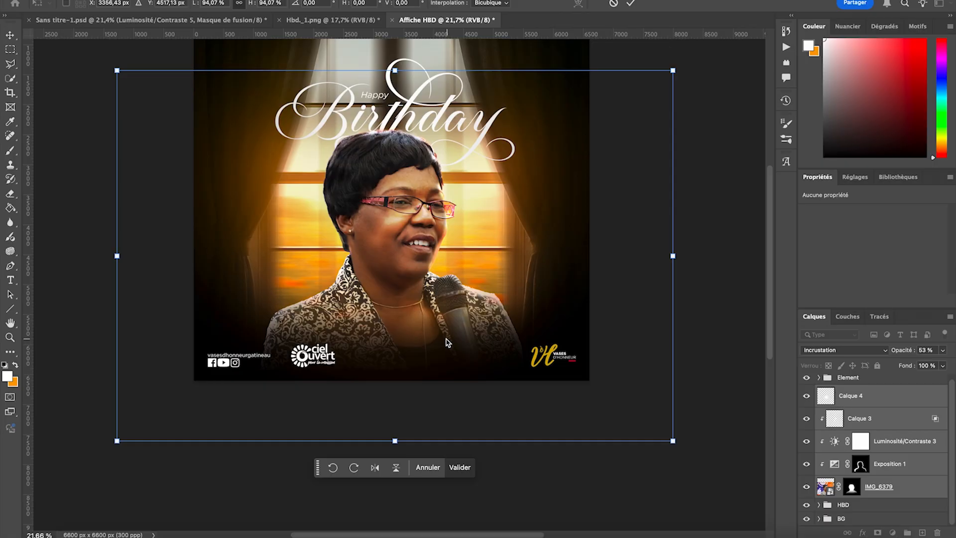
left_click(460, 469)
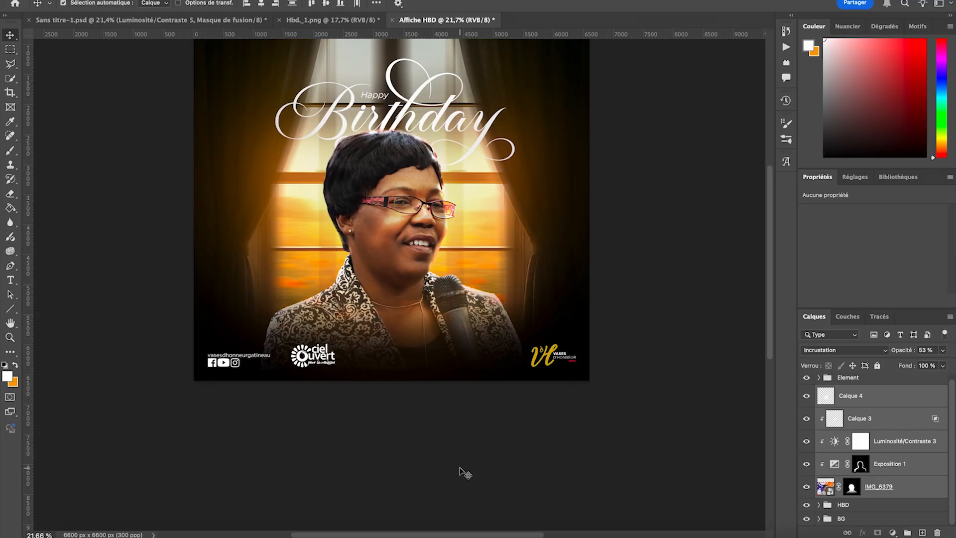
scroll(463, 470, "up", 3)
left_click(462, 470)
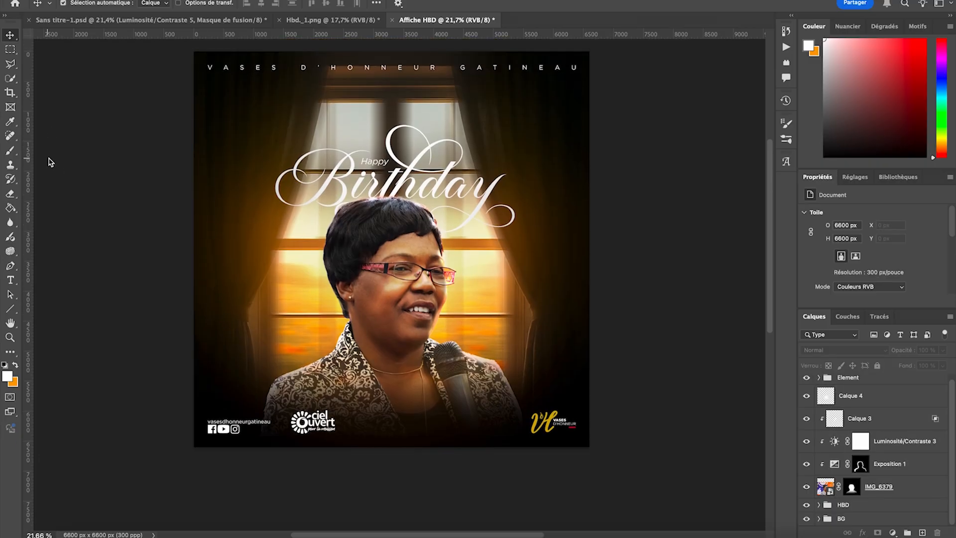
scroll(63, 157, "up", 2)
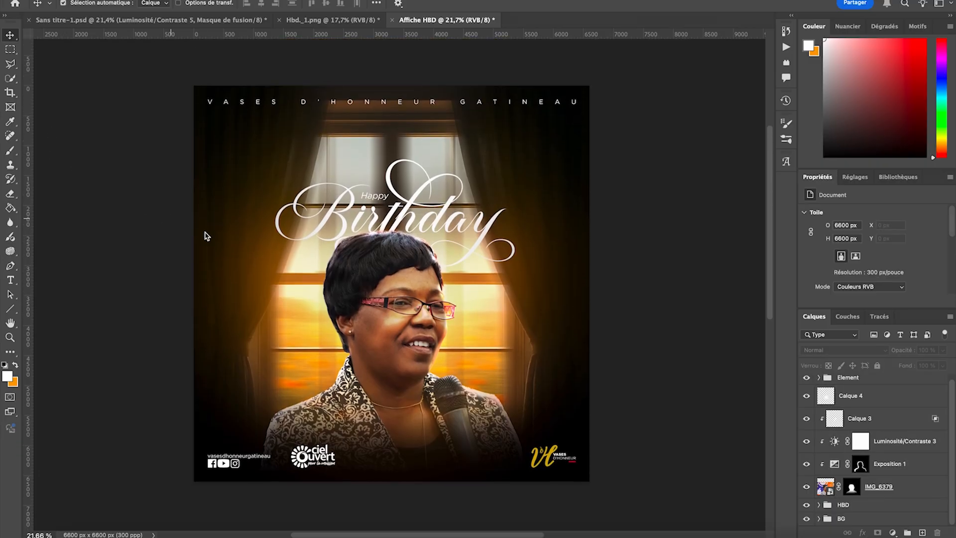
- Group the layers from Calque 4 down to IMG_6379 and name the group Photo
left_click(872, 416)
left_click(875, 399)
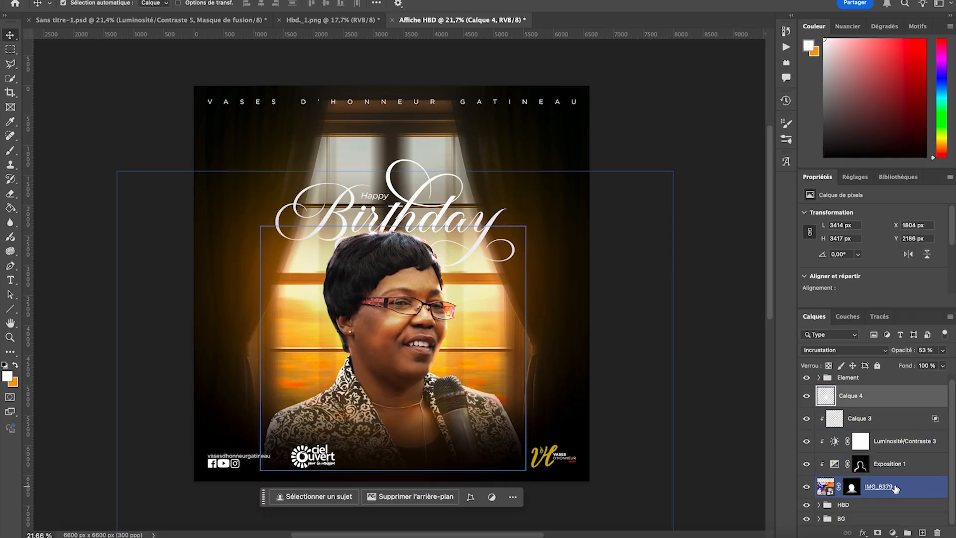
left_click(917, 491, "shift")
key("ctrl+g")
double_click(845, 395)
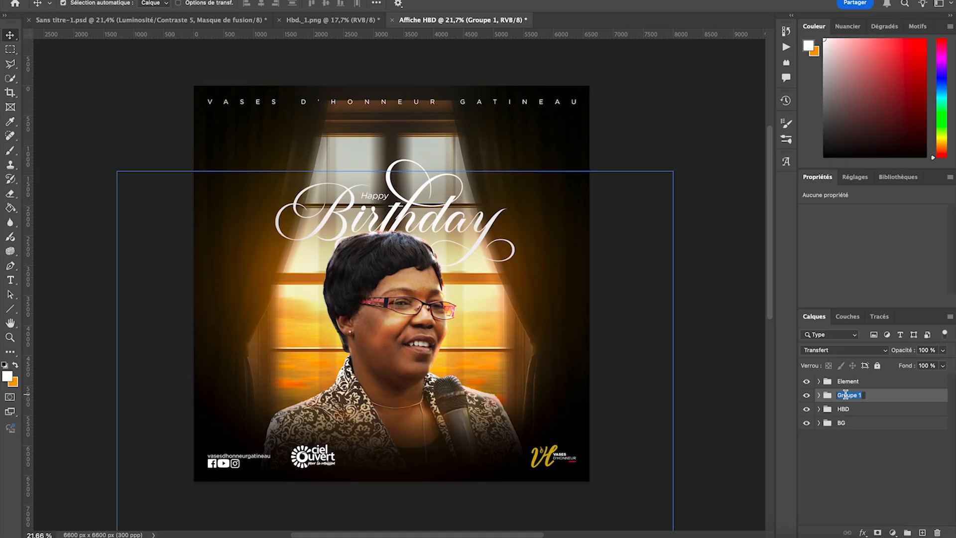
type("P")
key("Return")
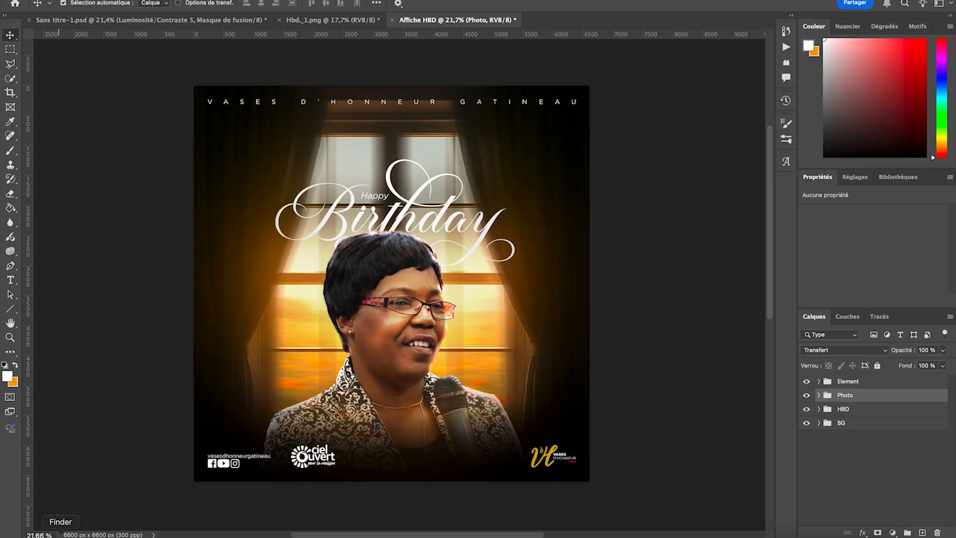
- Place the sunflower image pngegg from Finder above the Photo group, about 2844 px wide and partly off the poster's left edge
left_click(61, 533)
left_click(391, 433)
left_click_drag(390, 434, 237, 220)
left_click_drag(342, 267, 189, 334)
left_click_drag(305, 353, 345, 351)
left_click_drag(273, 355, 209, 355)
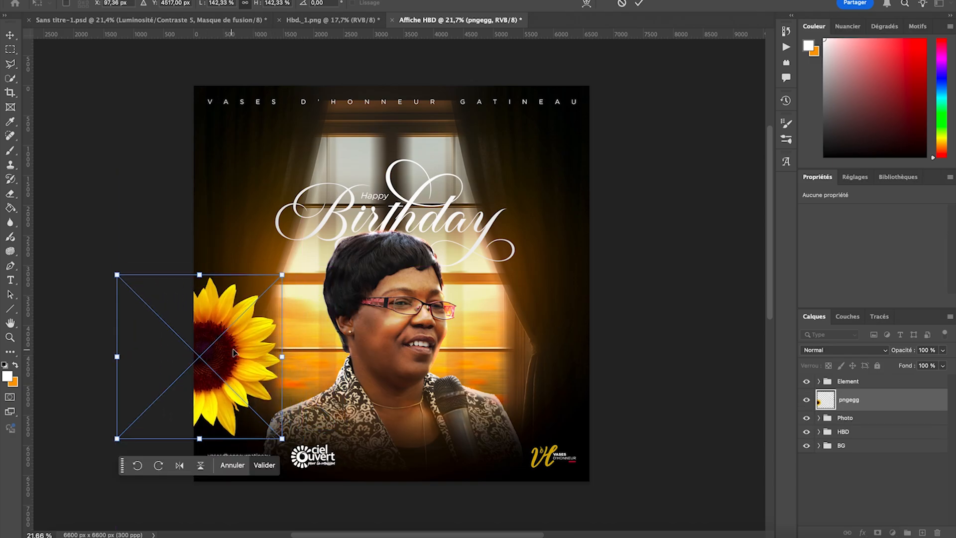
left_click_drag(282, 266, 299, 264)
left_click(270, 465)
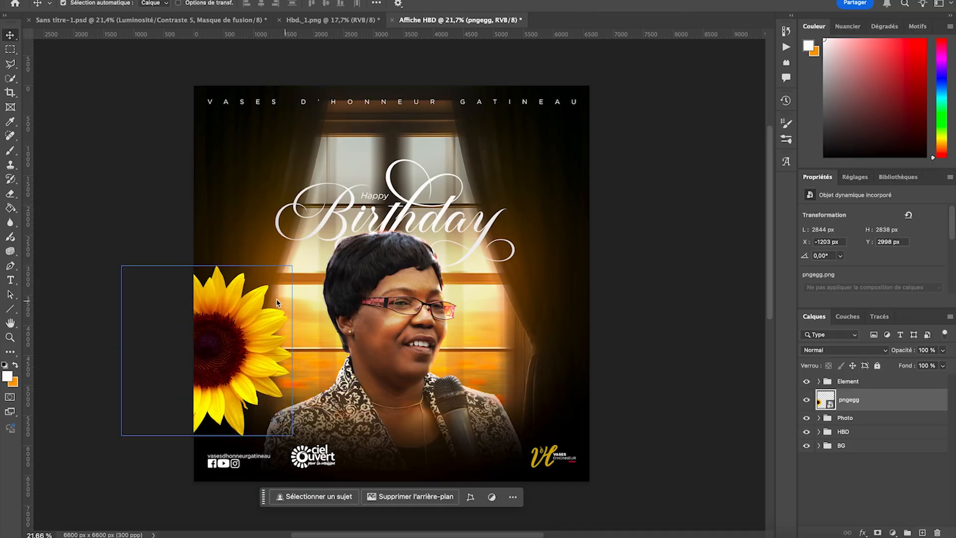
- Shrink the sunflower to about 2475 px wide and reposition it at the poster's left edge beside the portrait
left_click(94, 260)
left_click(213, 352)
key("ctrl+t")
left_click_drag(206, 439, 205, 421)
left_click_drag(214, 338, 212, 358)
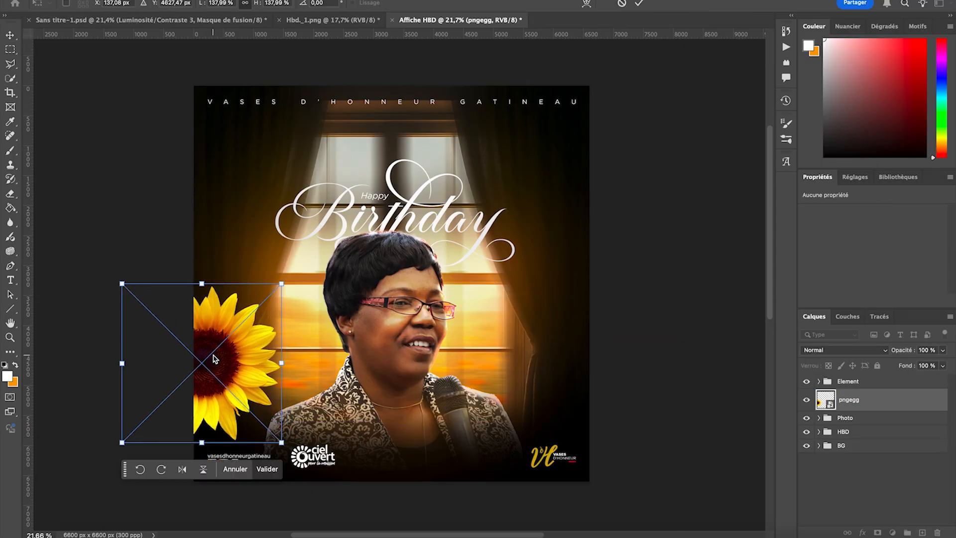
left_click_drag(204, 442, 216, 402)
left_click(277, 452)
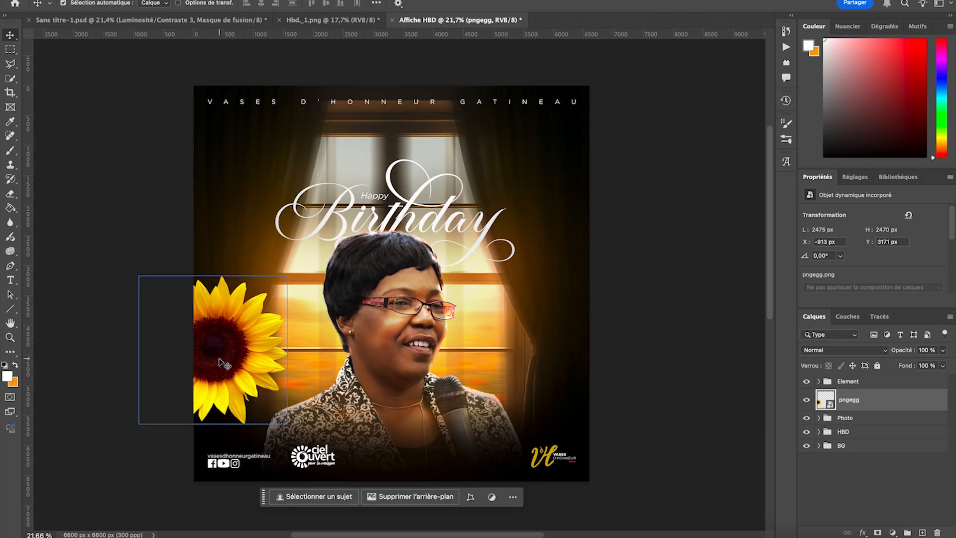
- Apply a Flou directionnel filter to the sunflower with angle 0° and distance 287 pixels, and collapse its filter list
left_click(305, 2)
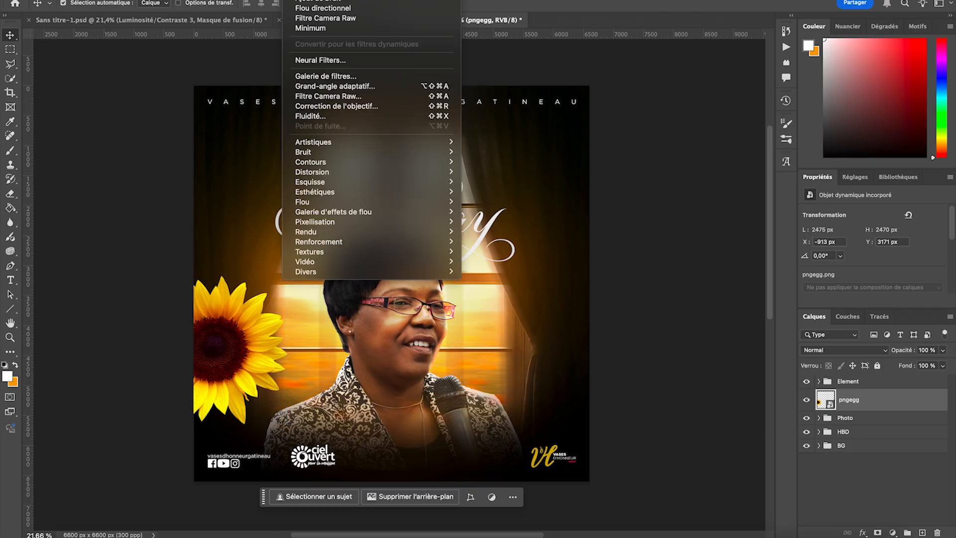
mouse_move(341, 202)
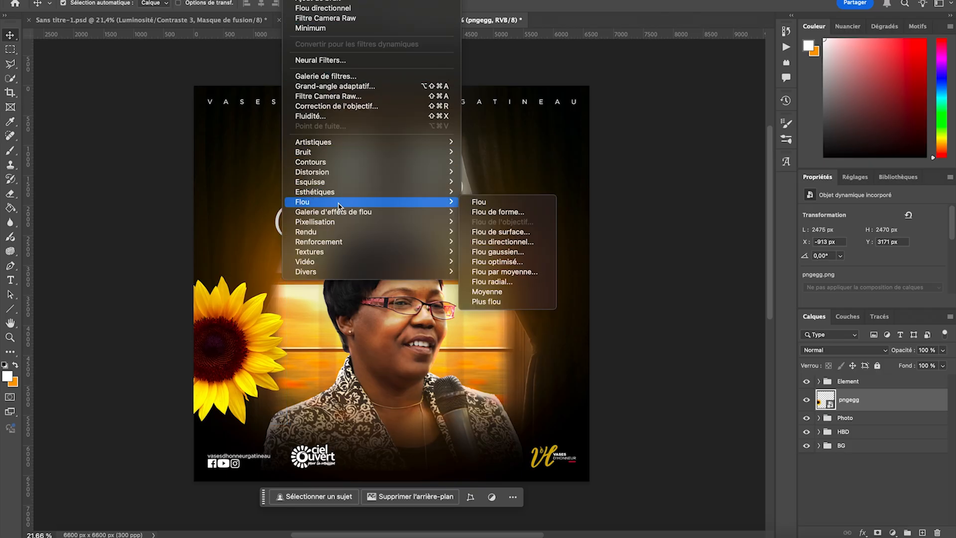
left_click(511, 242)
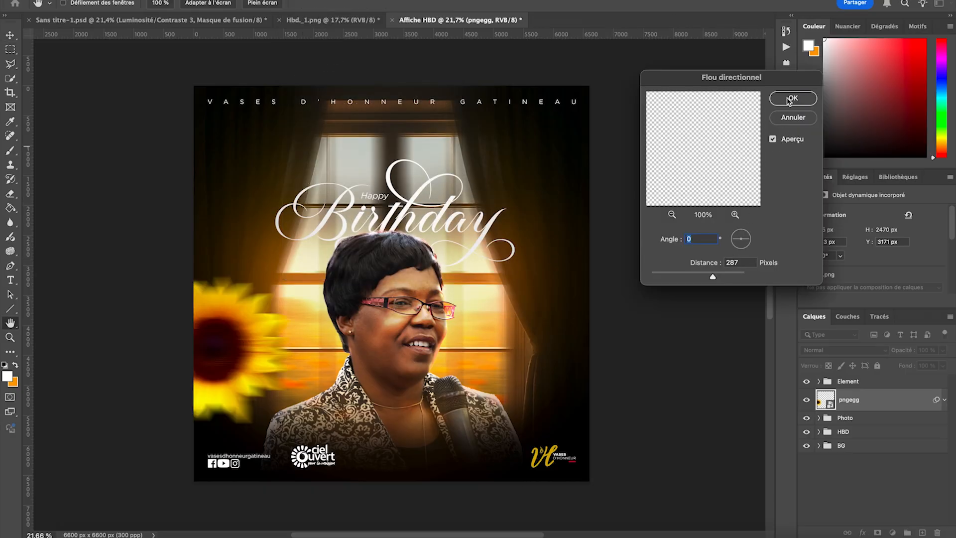
left_click(791, 99)
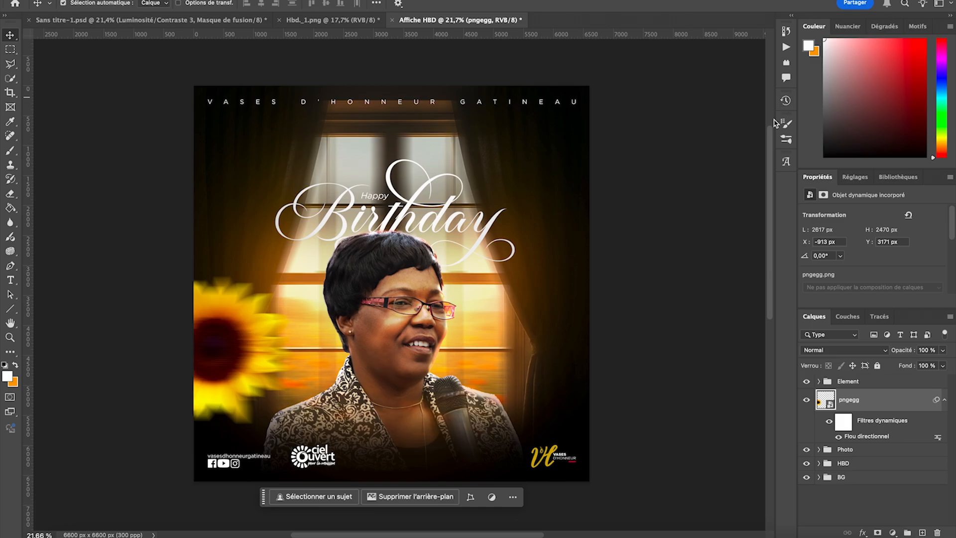
left_click(945, 402)
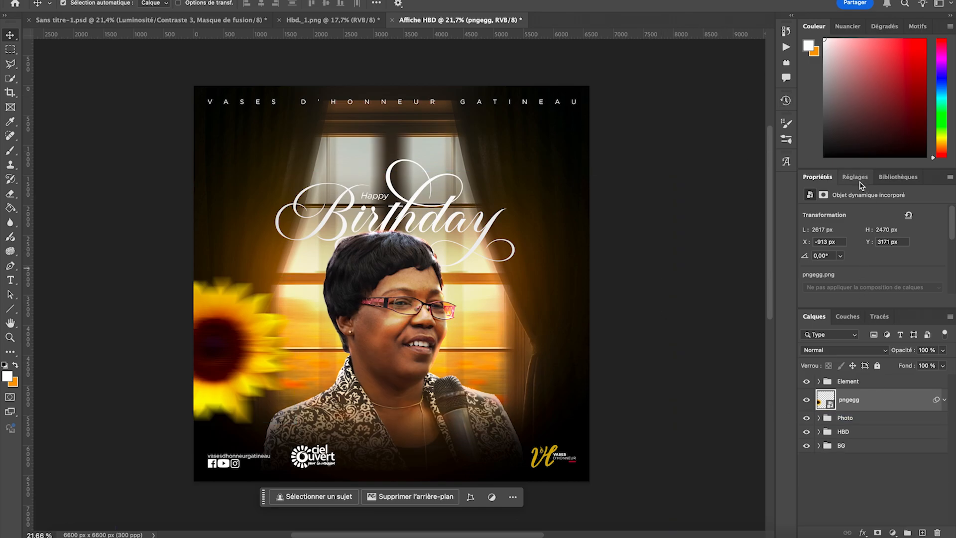
- Add a Luminosité/Contraste adjustment layer above the sunflower and clip it to the pngegg layer
left_click(857, 178)
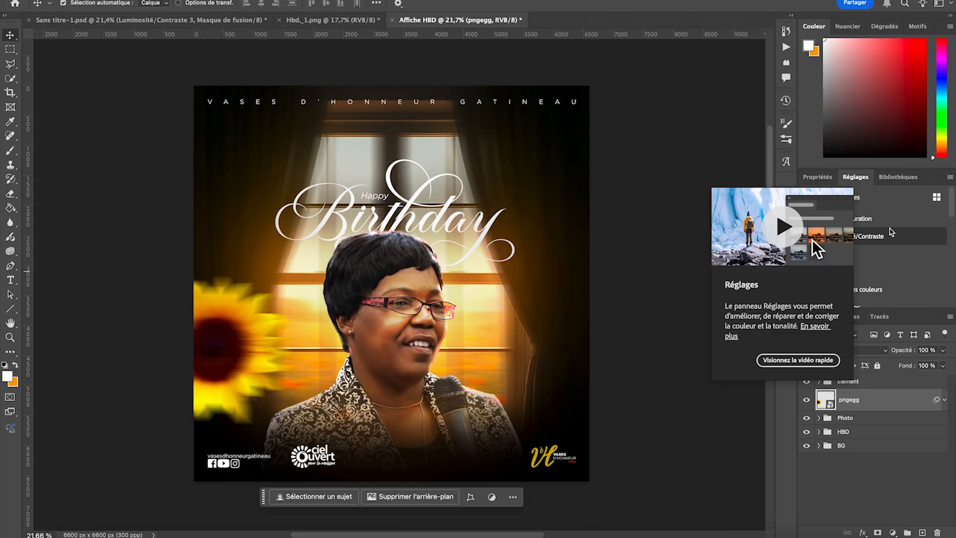
scroll(890, 292, "down", 3)
scroll(881, 238, "up", 3)
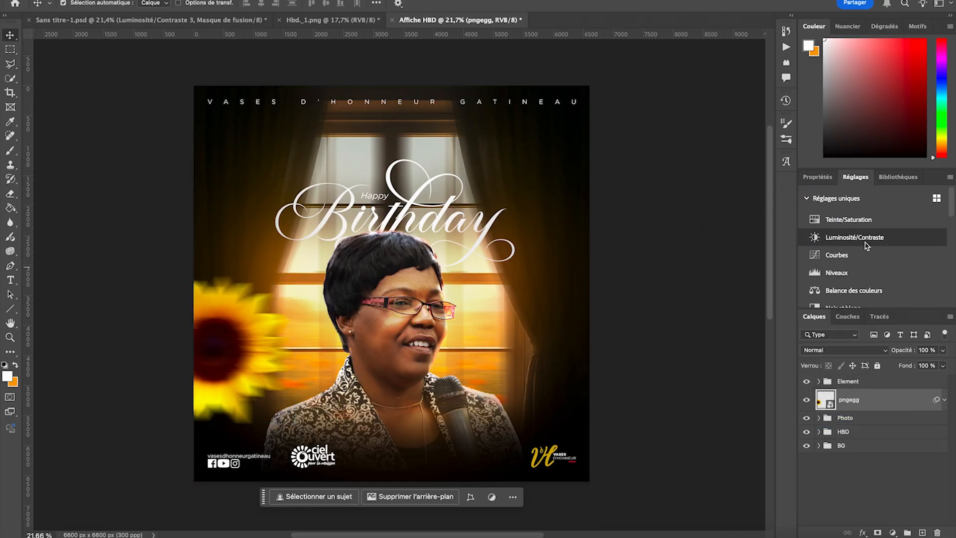
left_click(868, 241)
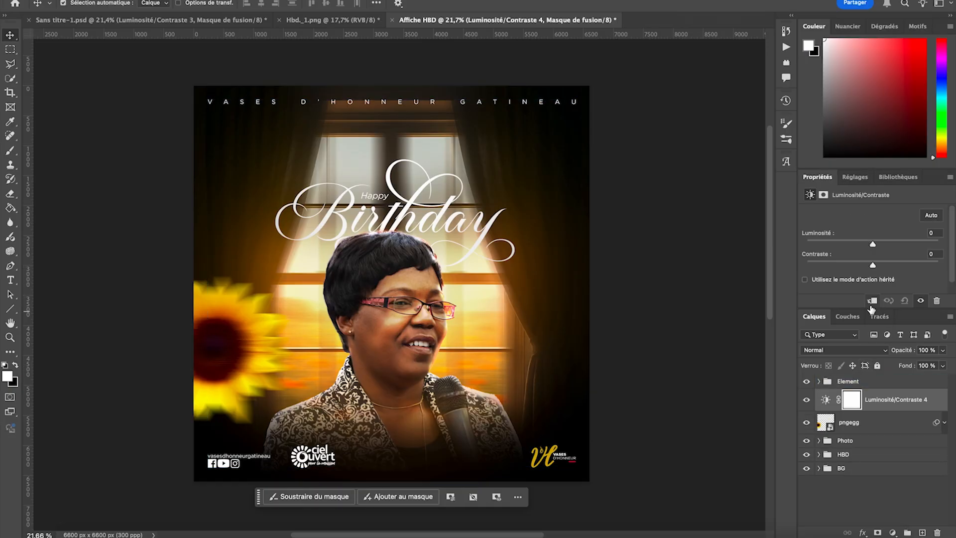
left_click(872, 302)
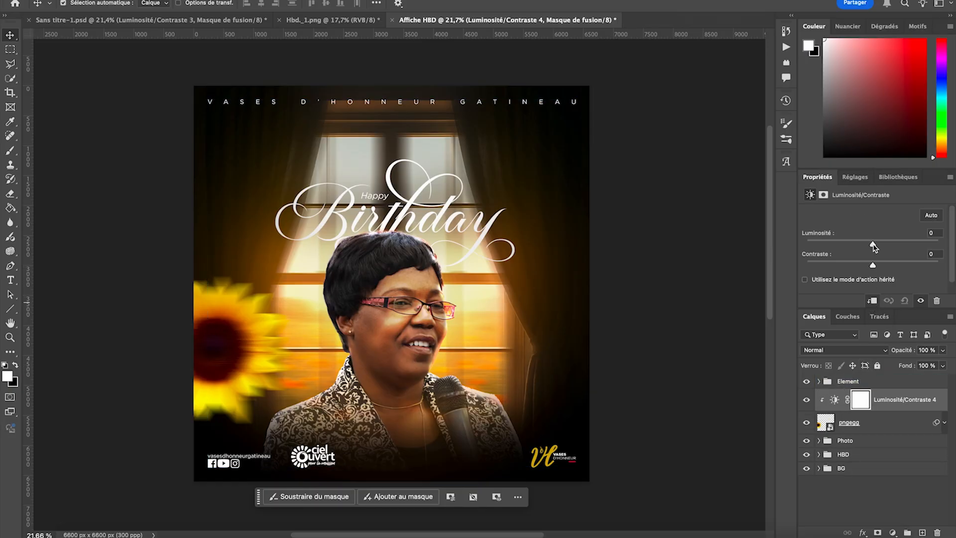
- Lower the sunflower's Luminosité to about -60 and raise its Contraste in the clipped Luminosité/Contraste adjustment
left_click_drag(874, 246, 859, 246)
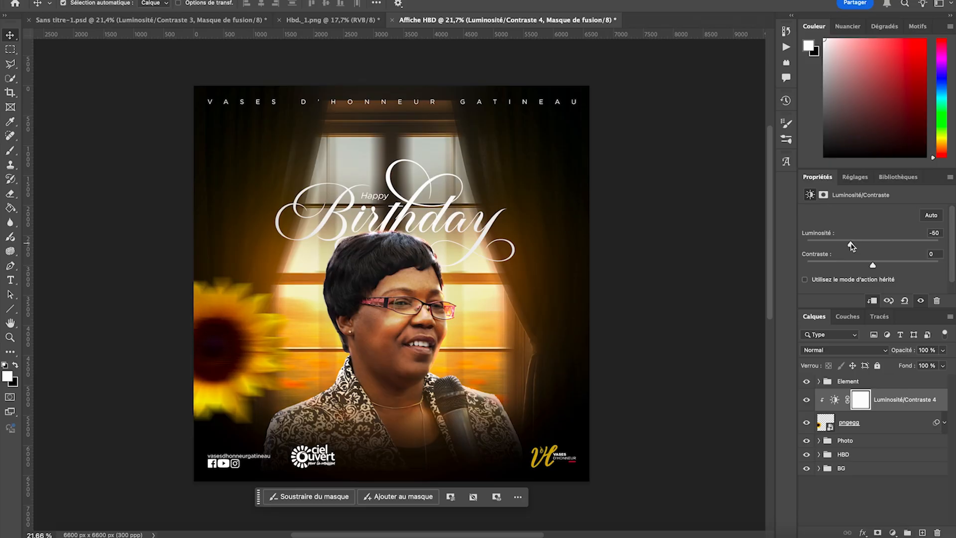
left_click_drag(874, 266, 891, 266)
- Add an Exposition adjustment layer clipped to the sunflower and set its exposure to about +1,20
left_click(855, 177)
scroll(848, 279, "down", 1)
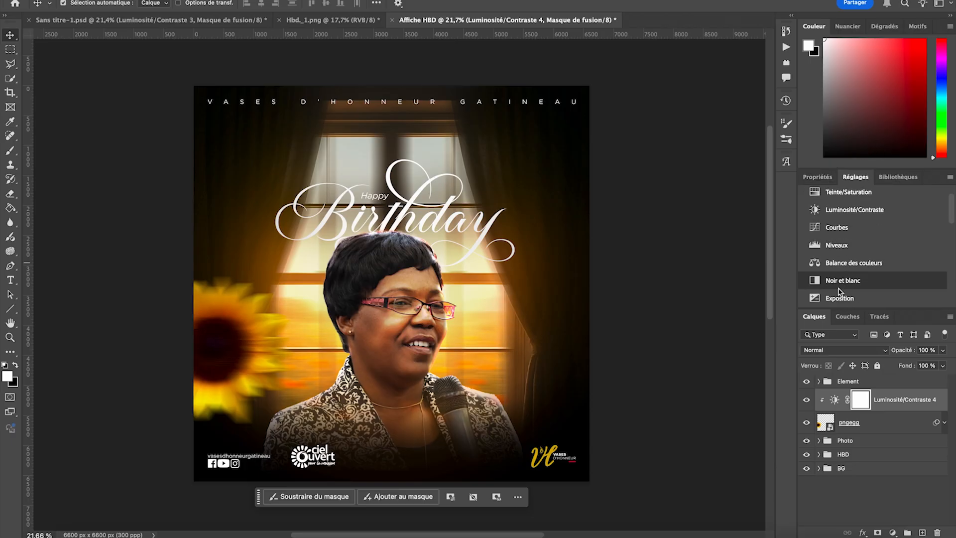
left_click(842, 298)
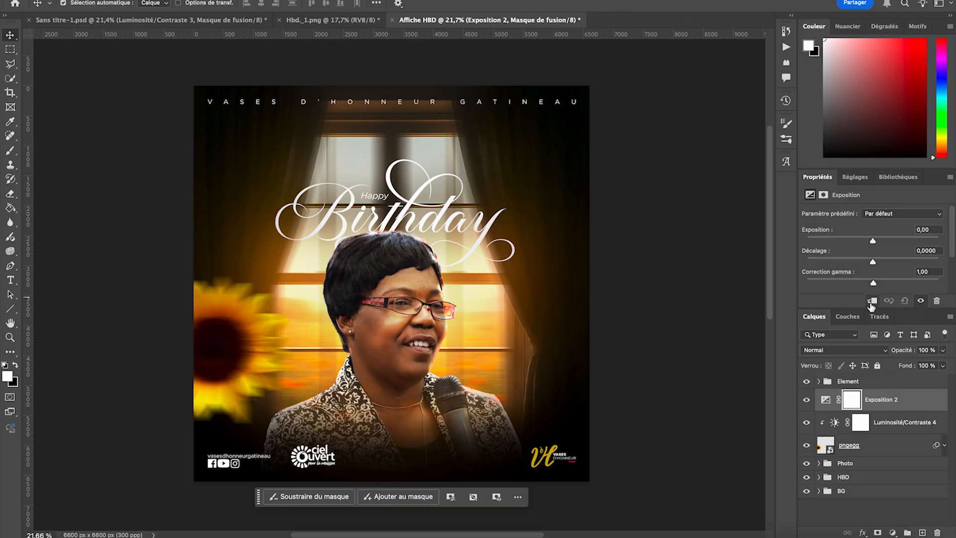
left_click(872, 301)
left_click_drag(873, 240, 883, 241)
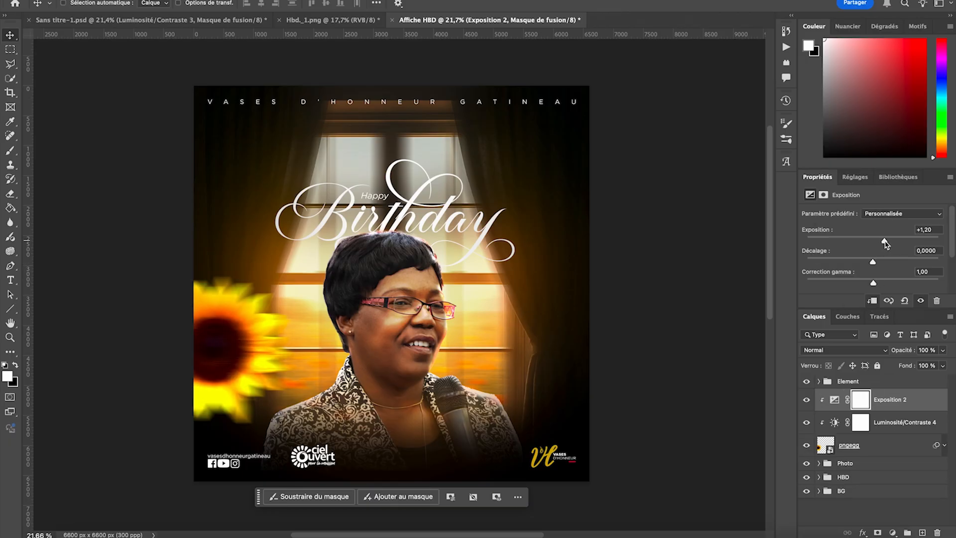
- Invert the Exposition mask to black and paint white with a 412 px brush over the sunflower's outer petals
key("super+i")
key("super+plus")
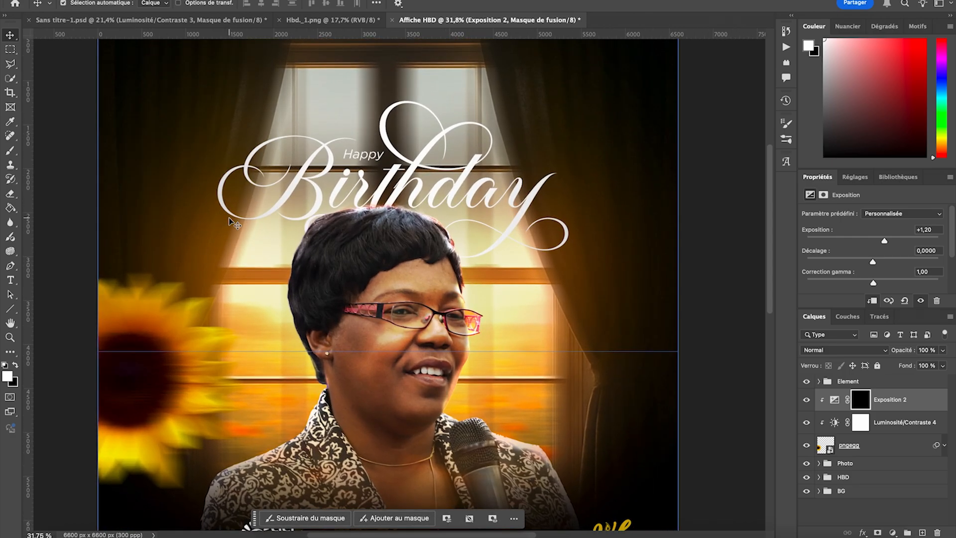
scroll(229, 222, "up", 1)
scroll(229, 221, "down", 2)
left_click(11, 152)
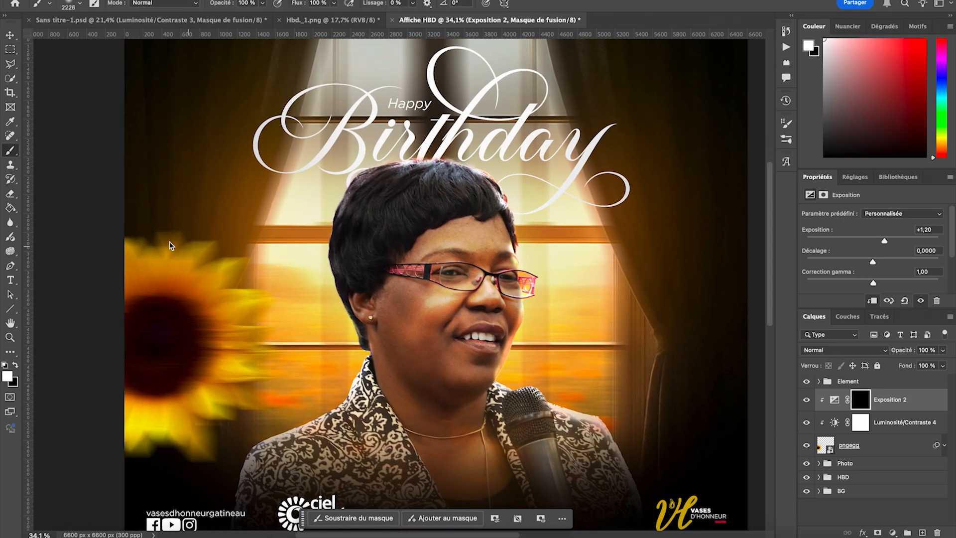
left_click(67, 5)
left_click_drag(140, 37, 131, 38)
left_click(143, 247)
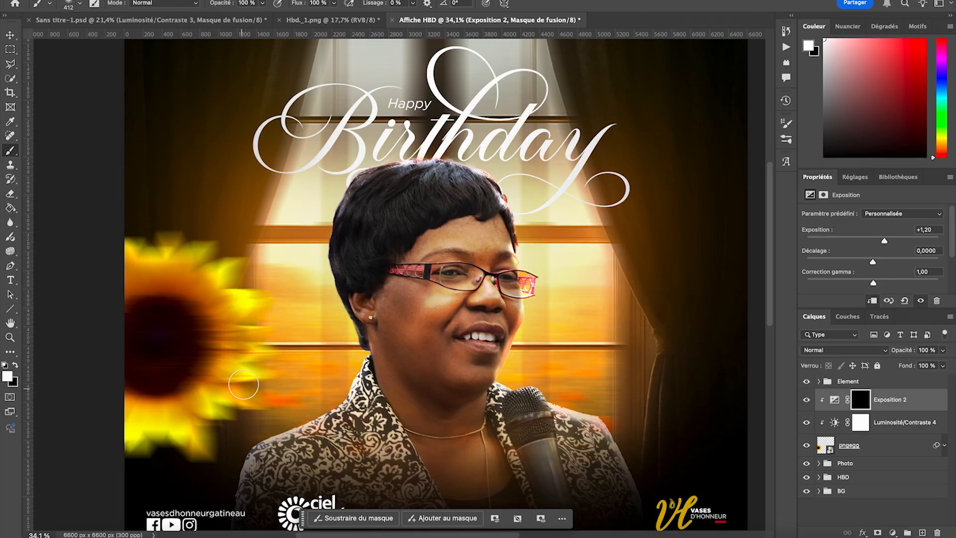
left_click_drag(158, 245, 102, 269)
scroll(260, 192, "down", 5)
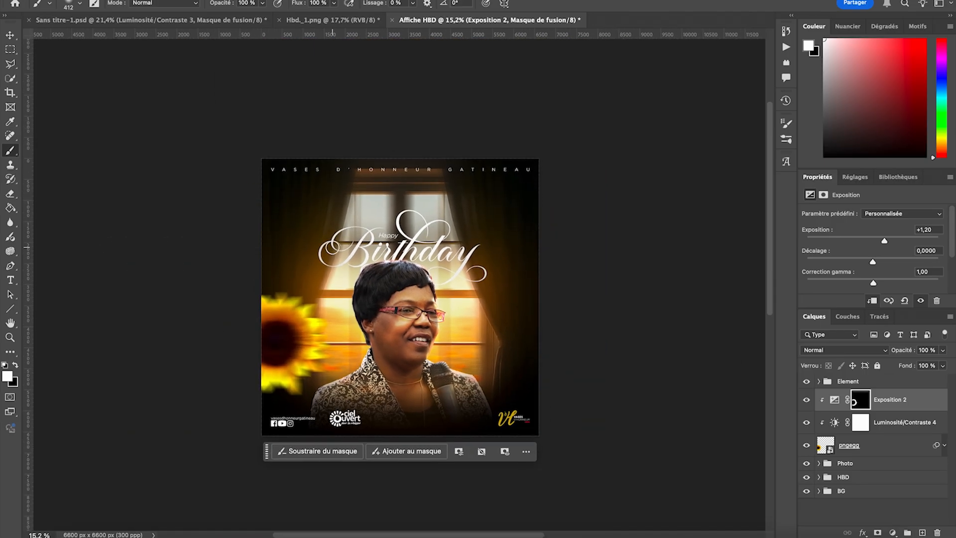
scroll(433, 265, "up", 3)
- Group the pngegg sunflower with its Luminosité/Contraste and Exposition adjustment layers, and name the group Fleur
left_click(9, 38)
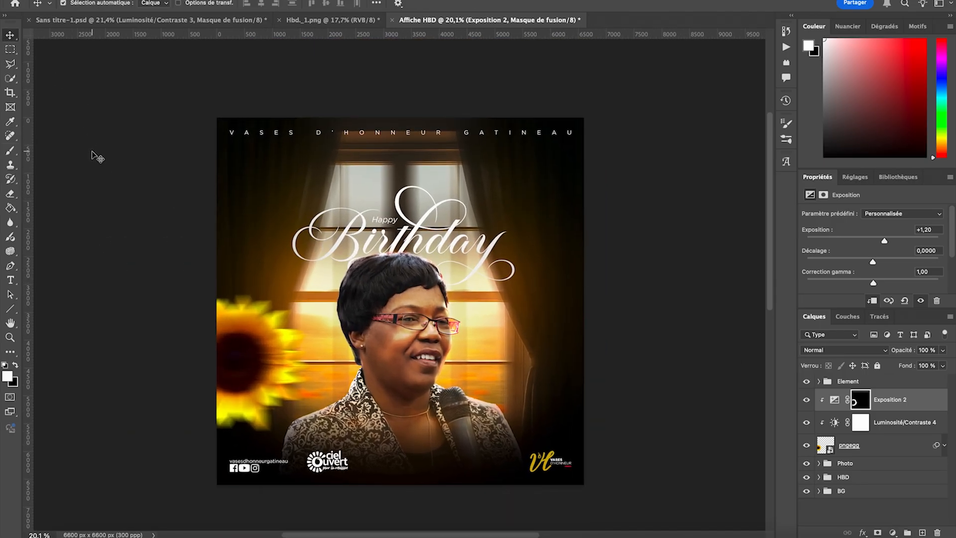
left_click(92, 151)
scroll(93, 152, "right", 1)
left_click(889, 407)
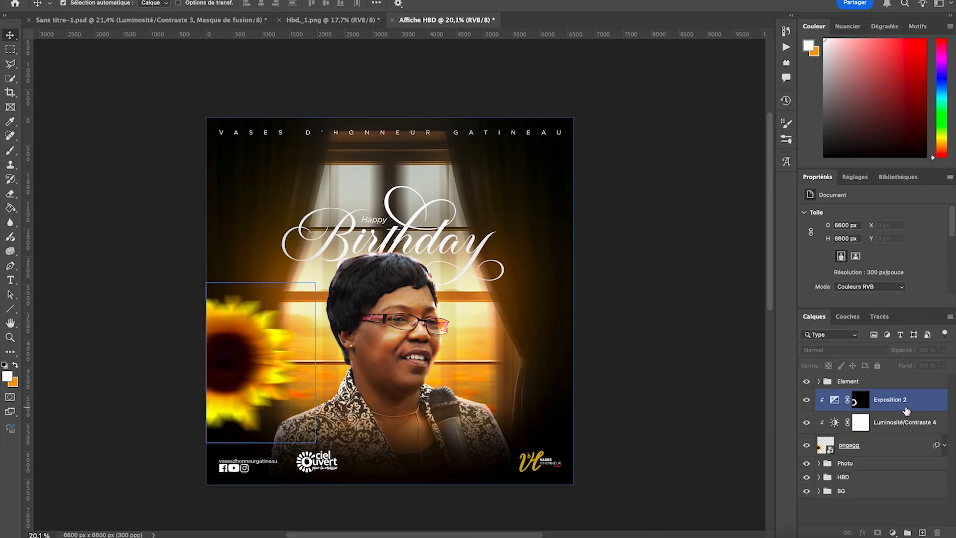
left_click(912, 444)
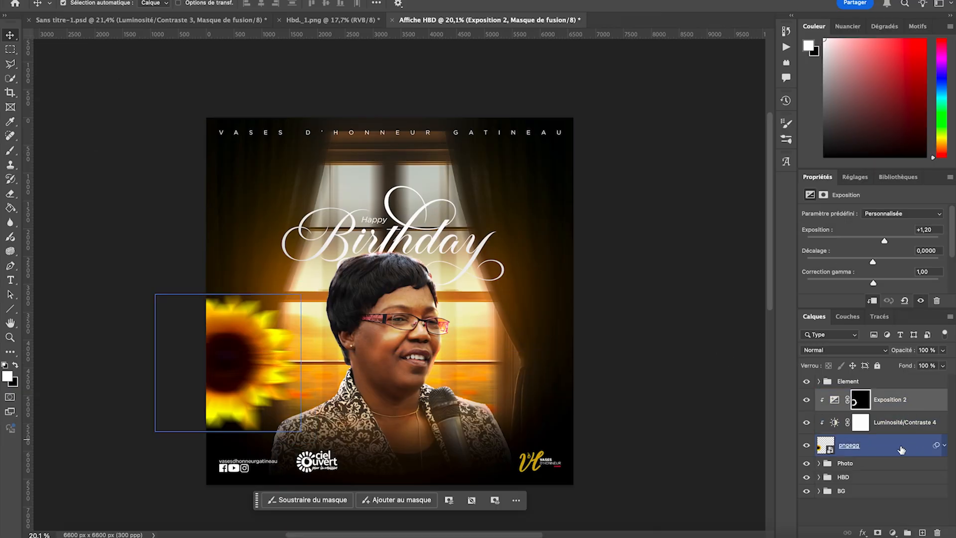
left_click(901, 449, "super")
key("super+g")
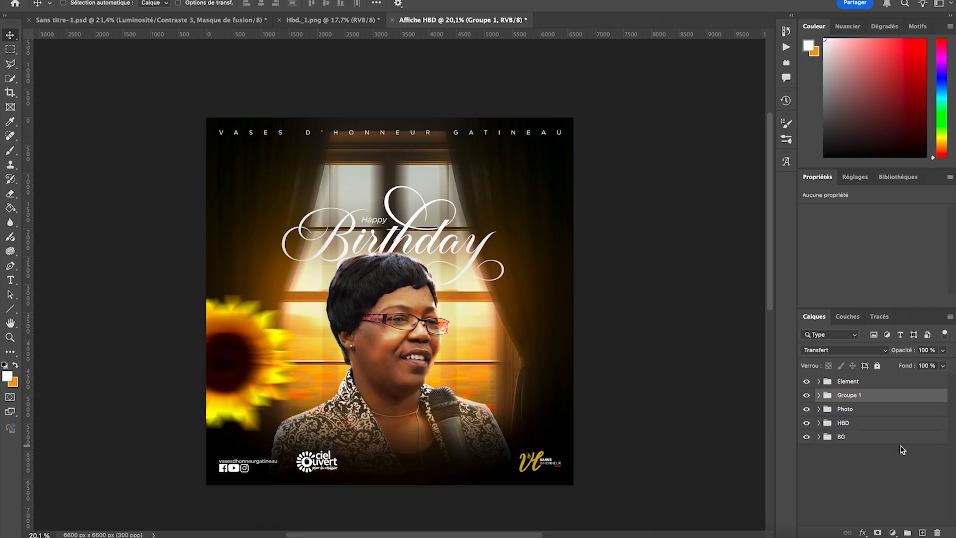
type("L")
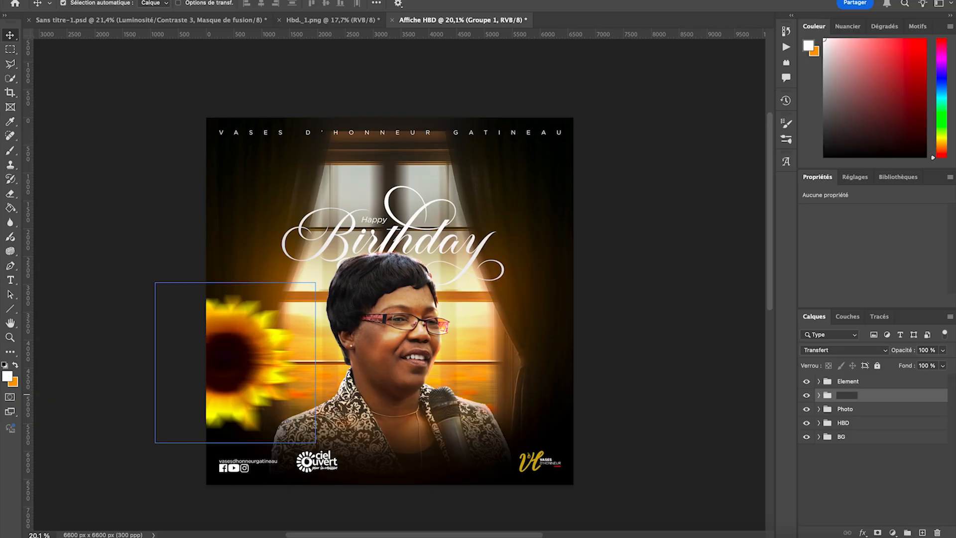
key("Return")
left_click(904, 426)
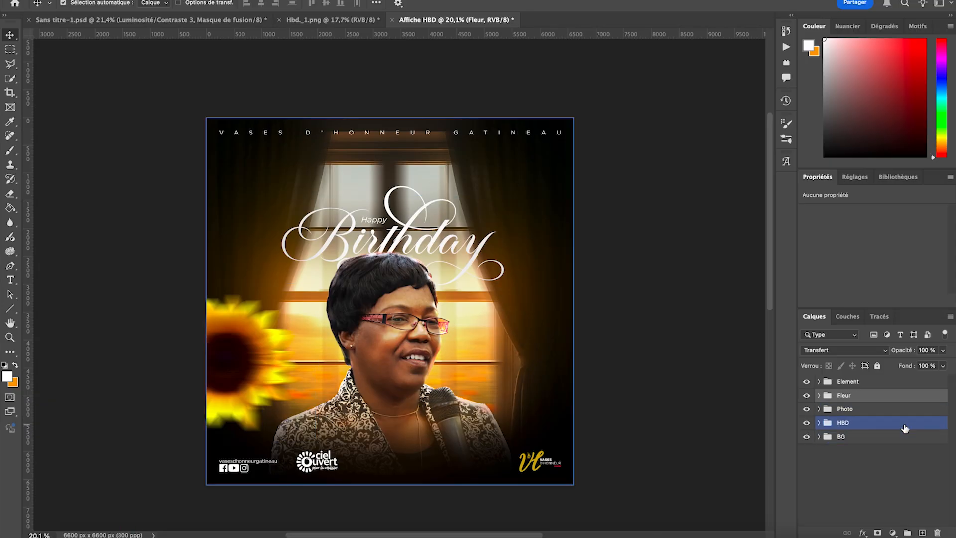
left_click(652, 461)
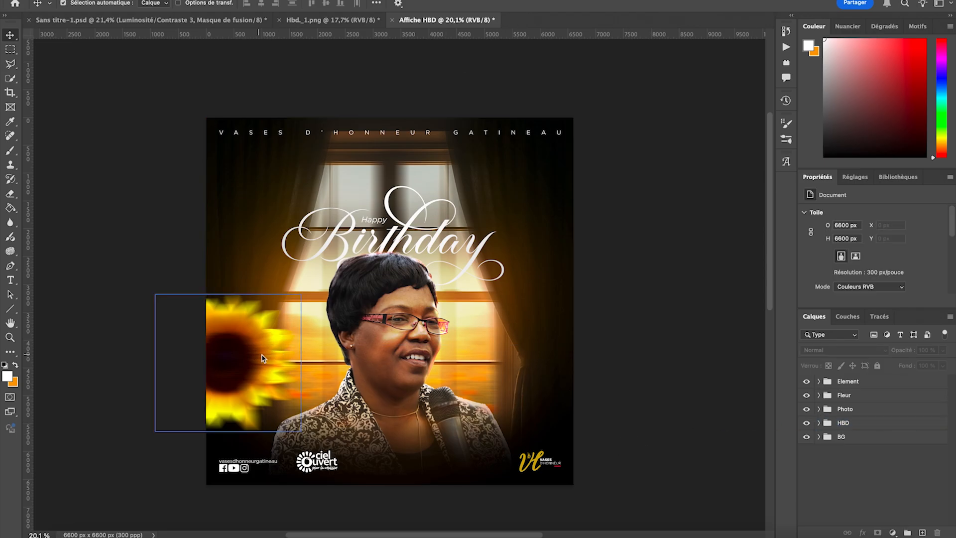
- Duplicate the Fleur group, scale the copy to about 26,89 %, and place it near the poster's right edge beside the portrait
left_click(866, 396)
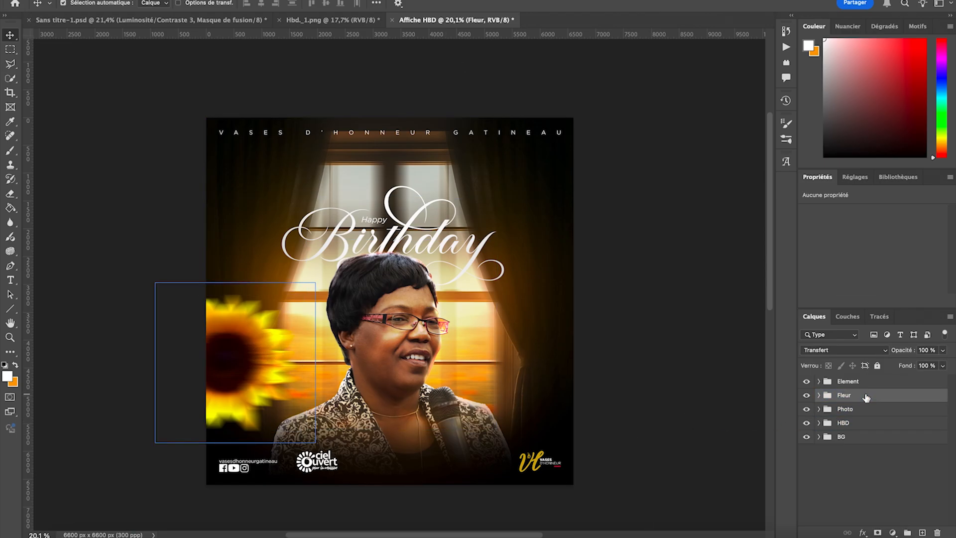
key("ctrl+j")
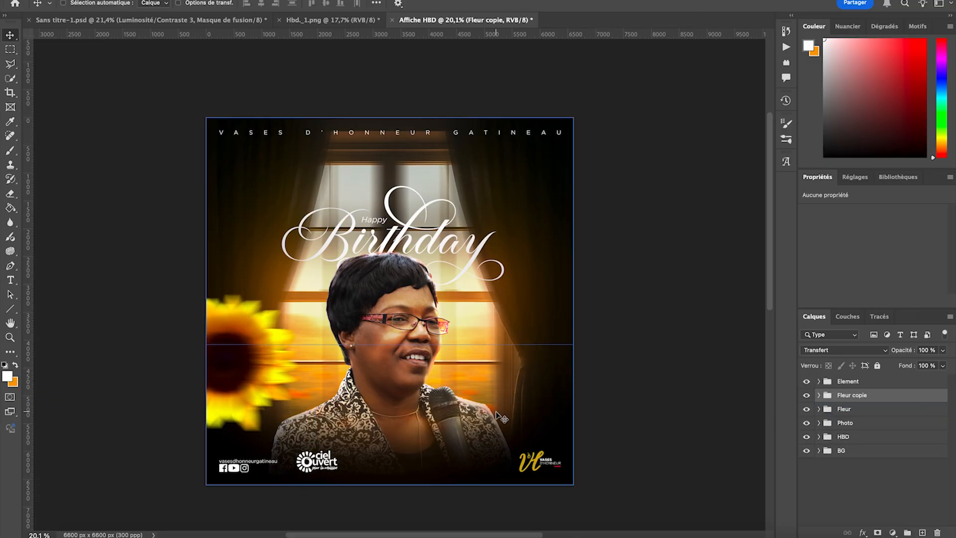
key("ctrl+t")
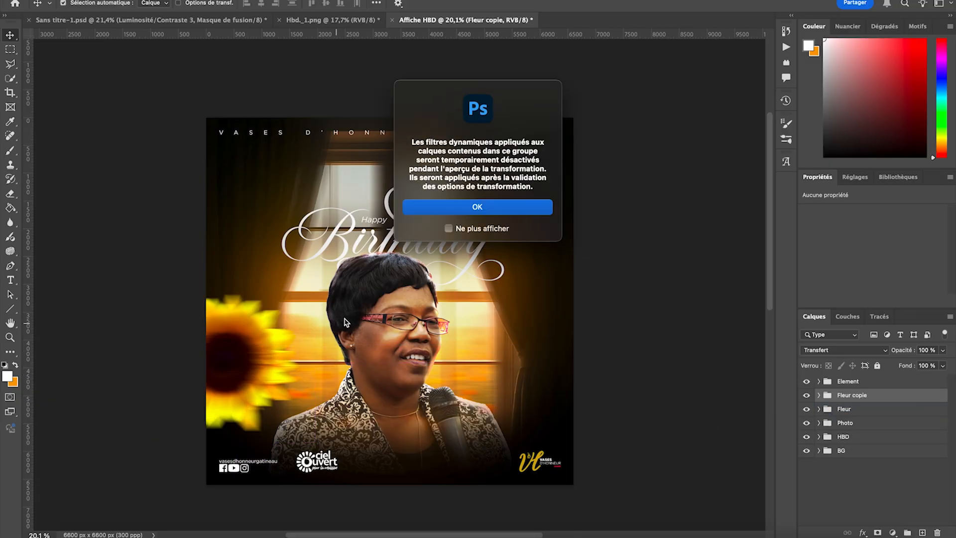
left_click(448, 207)
left_click_drag(155, 363, 541, 320)
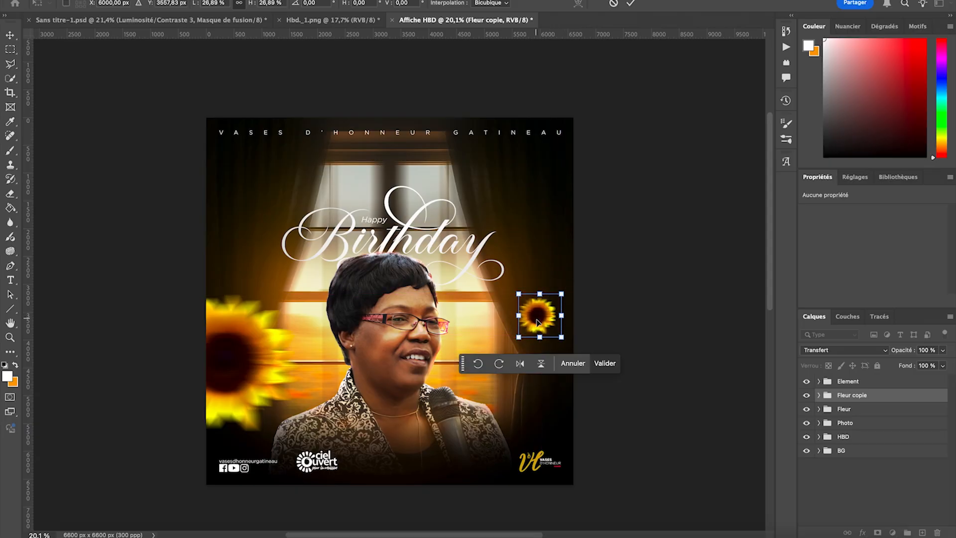
left_click(605, 364)
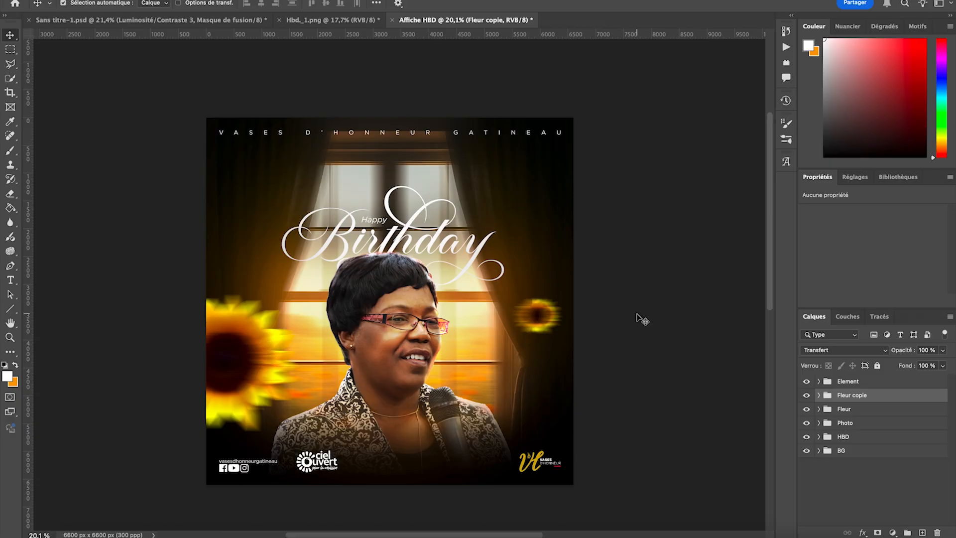
- Scale the small sunflower copy on the right curtain down to about 82,44 %
key("ctrl+t")
left_click(535, 208)
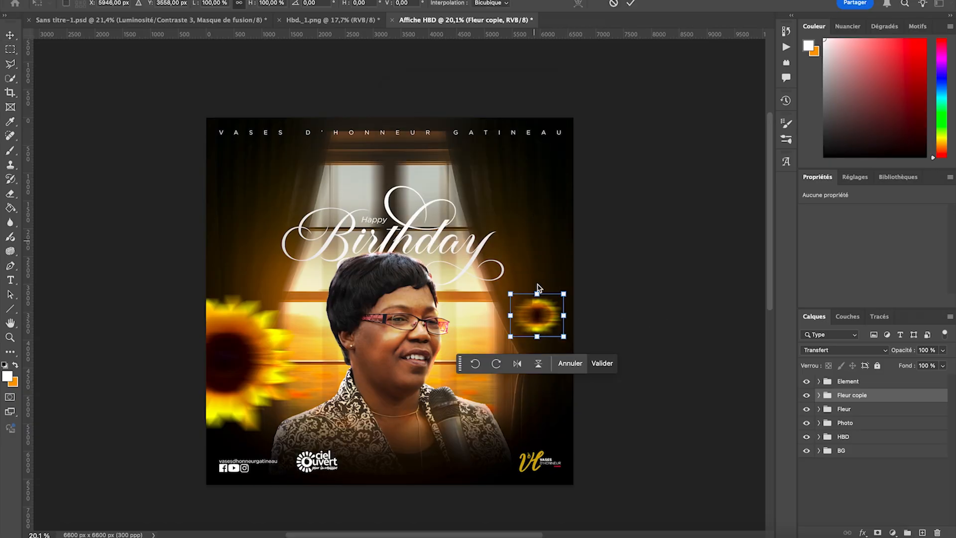
left_click_drag(539, 340, 540, 331)
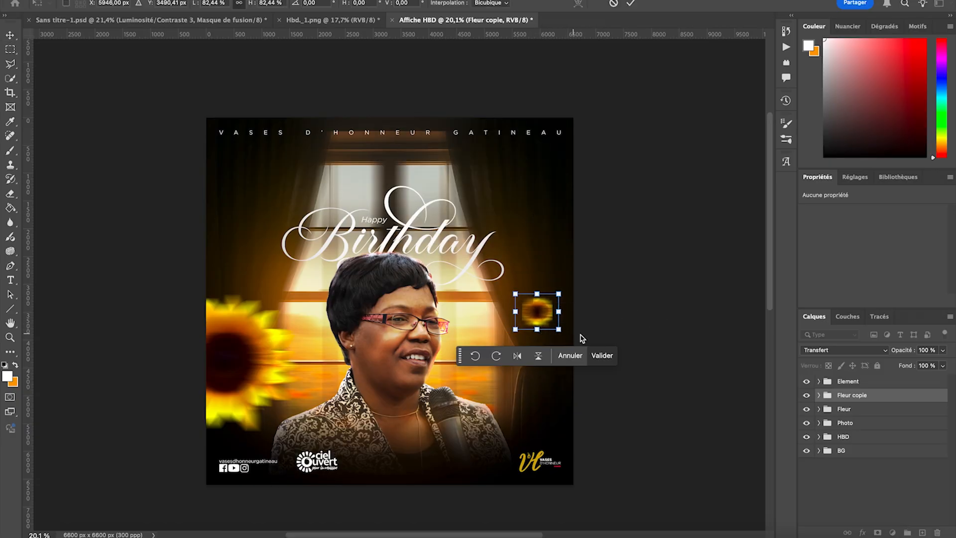
left_click(595, 355)
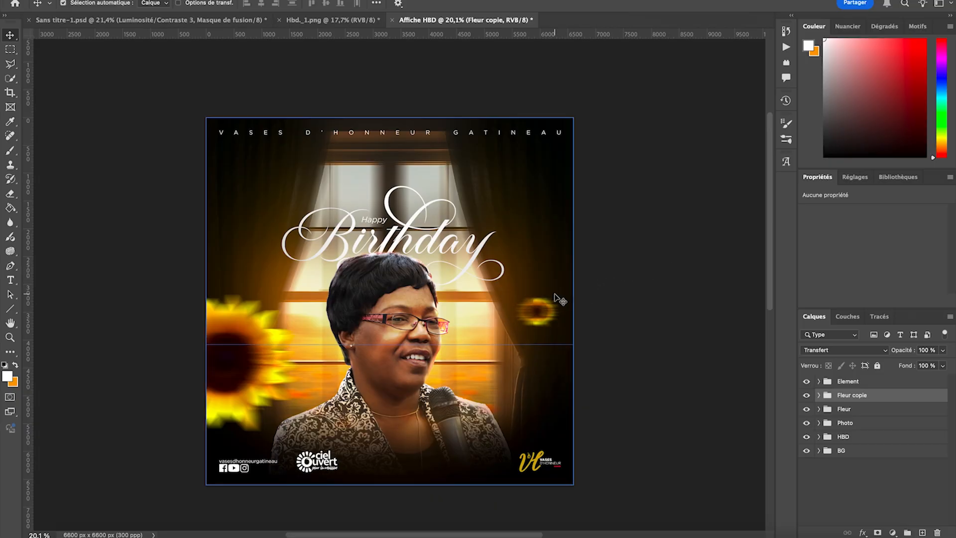
key("ctrl+plus")
key("ctrl+minus")
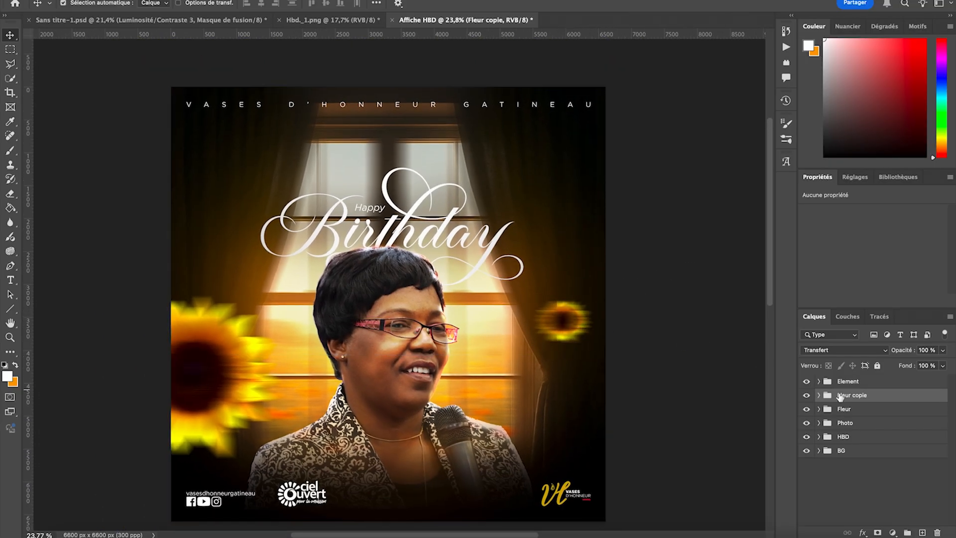
- Rename the copied sunflower group as Fleur 2 and discard an extra duplicate of it
key("Return")
type("2")
key("Return")
key("super+j")
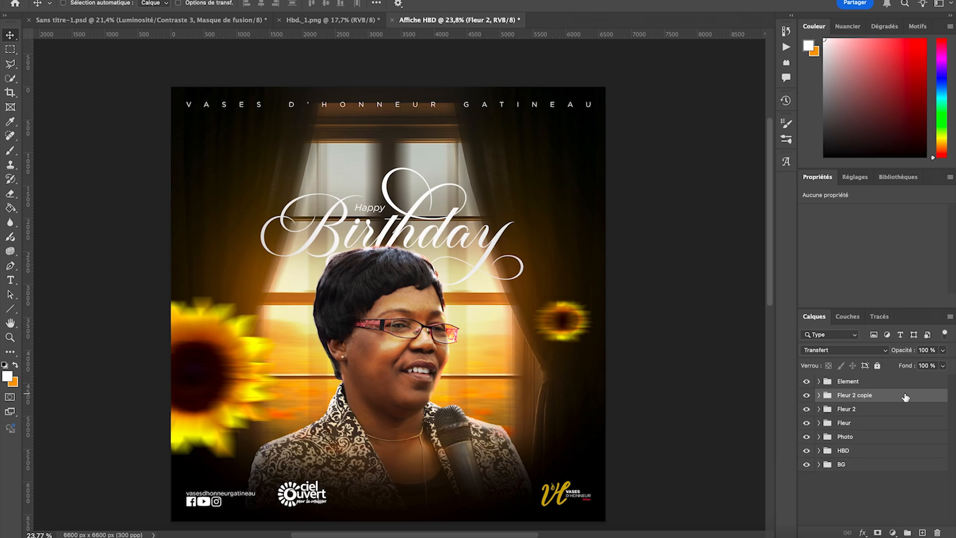
key("Delete")
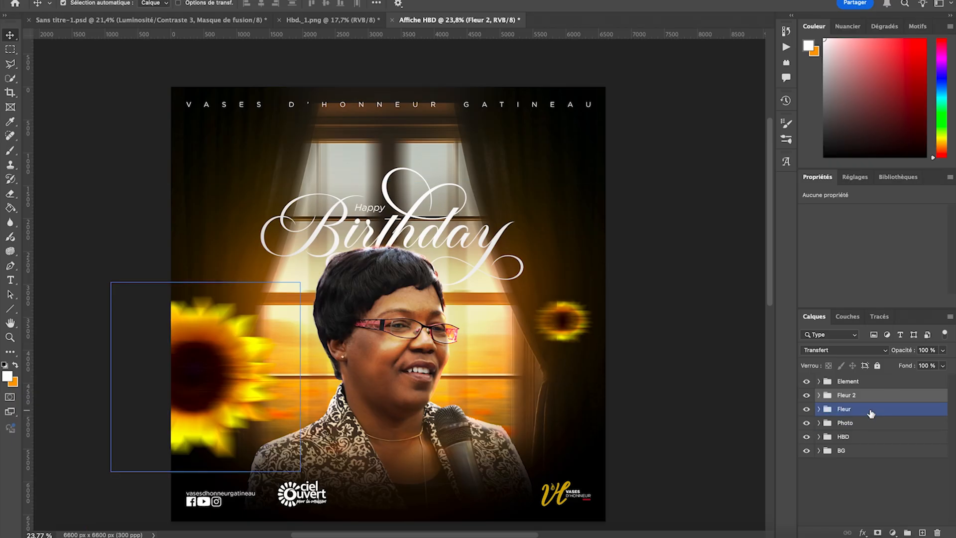
- Duplicate the Fleur group again, scale the copy to about 24,88 %, and place it in the poster's upper-left area
left_click(869, 410)
key("super+j")
key("super+t")
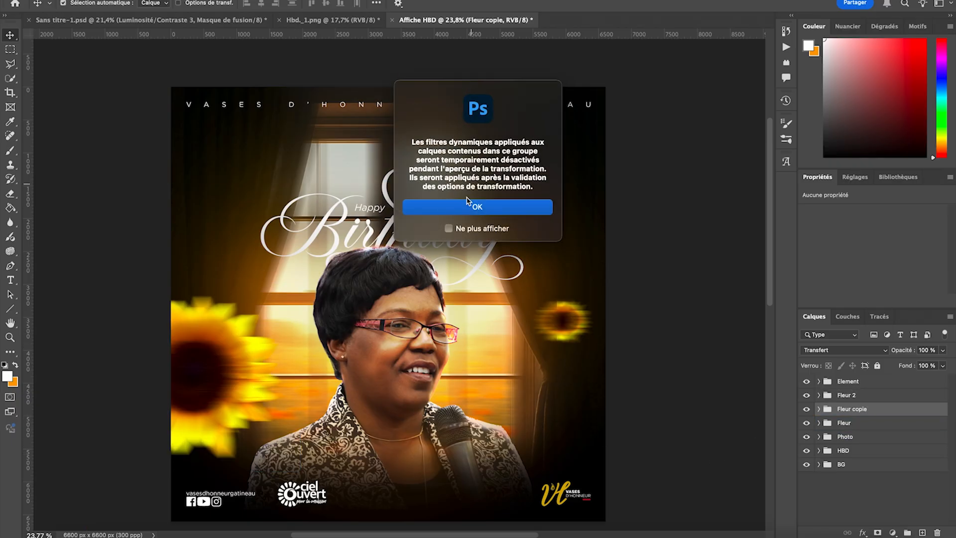
key("Return")
left_click_drag(234, 395, 262, 186)
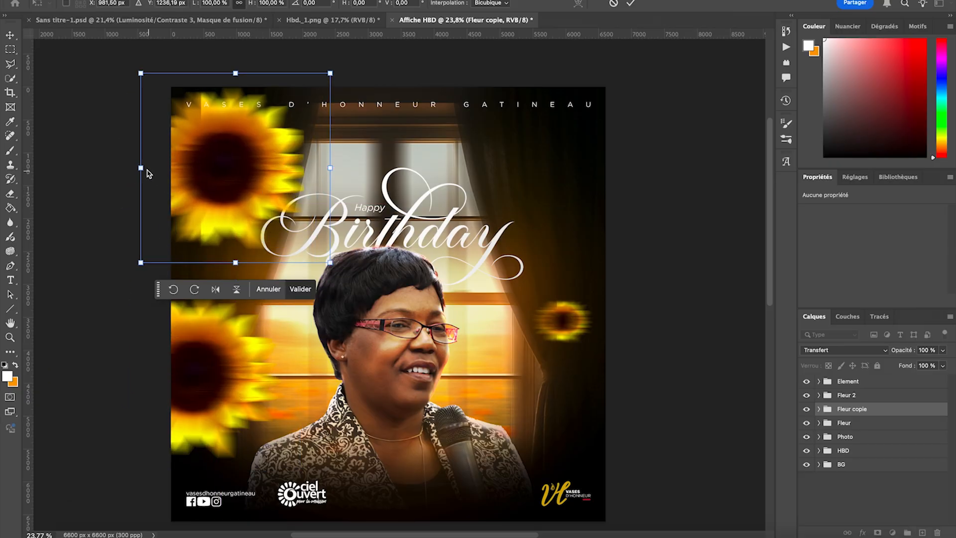
left_click_drag(139, 170, 232, 160)
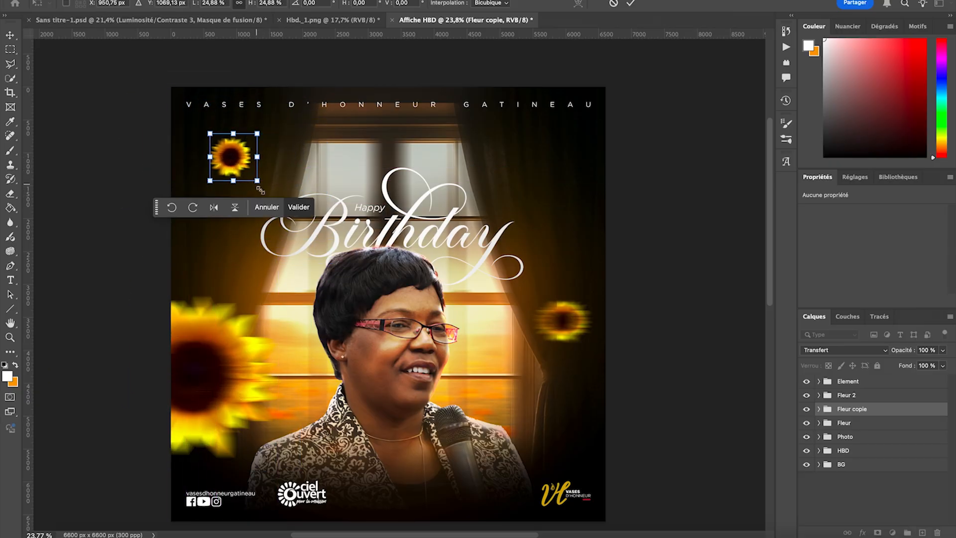
left_click(298, 207)
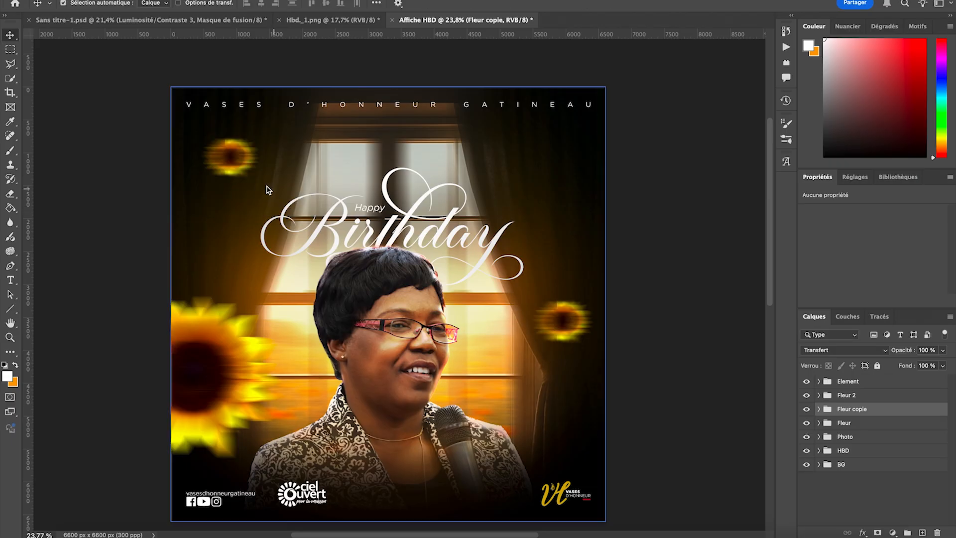
- Remove the Flou directionnel filter from the pngegg layer in the upper-left sunflower copy
left_click(239, 143)
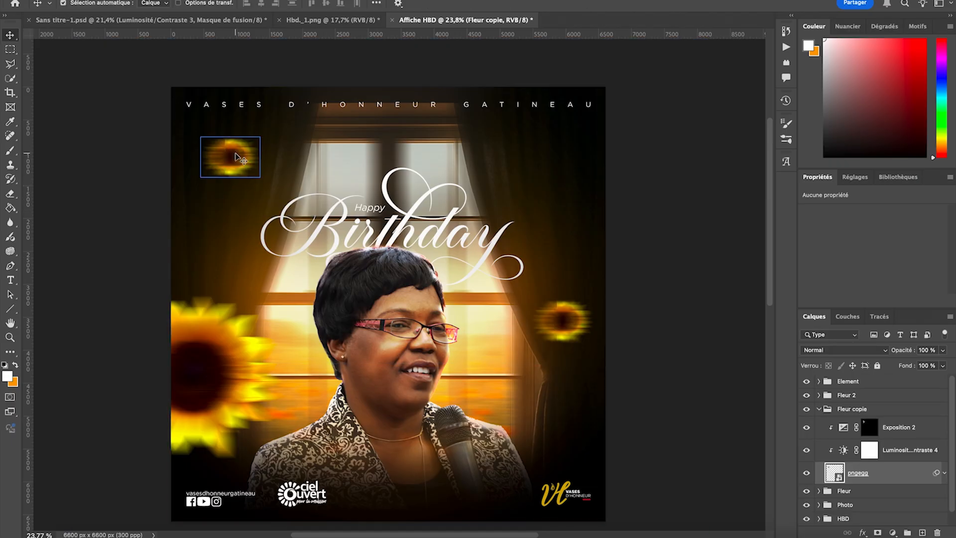
left_click(945, 473)
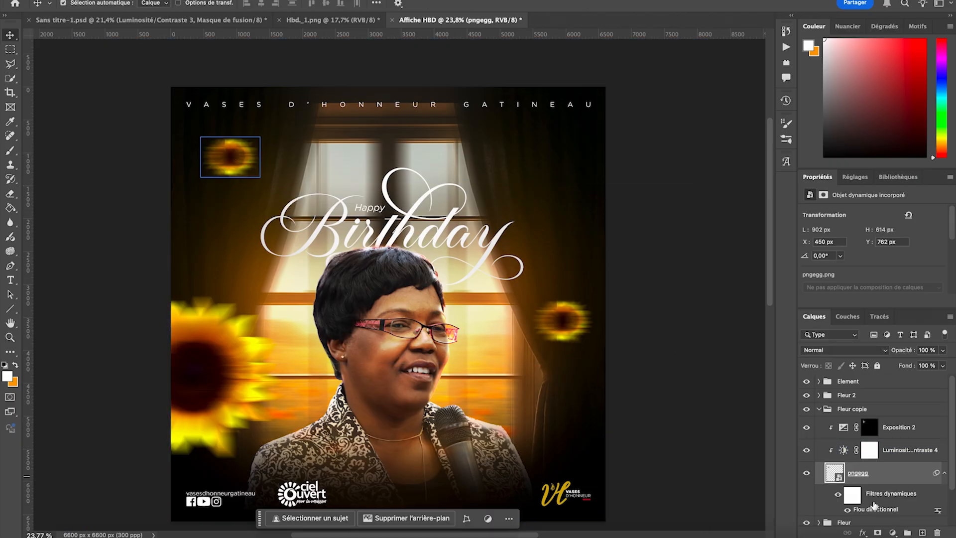
right_click(860, 513)
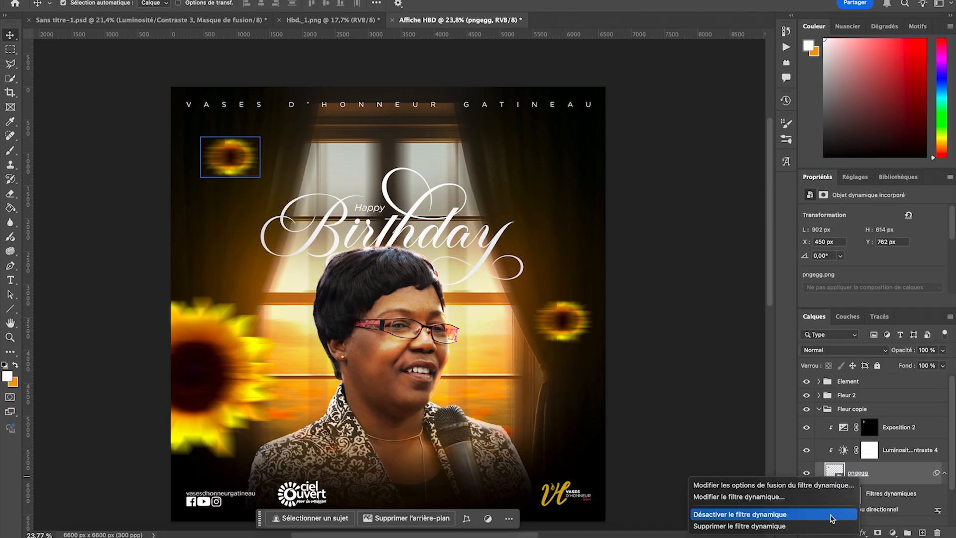
left_click(797, 527)
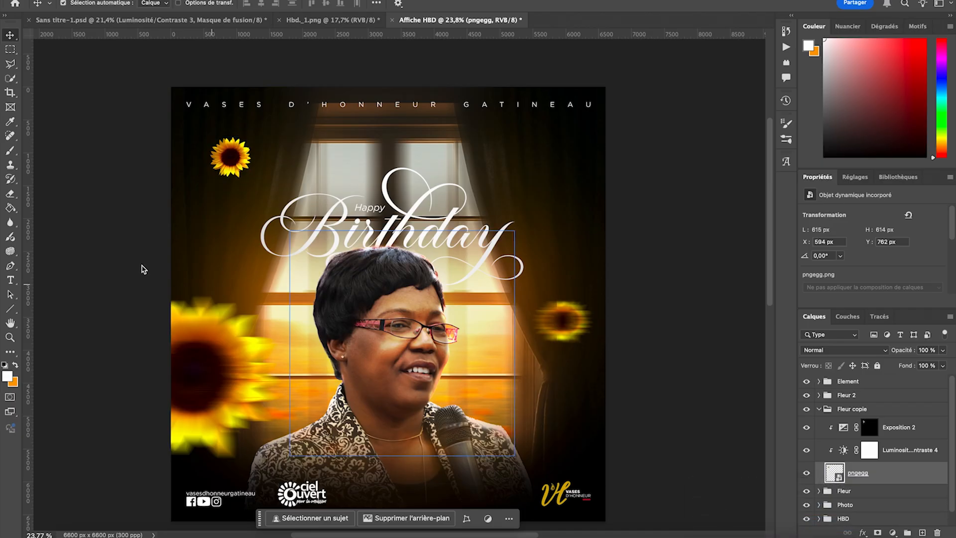
scroll(287, 239, "down", 2)
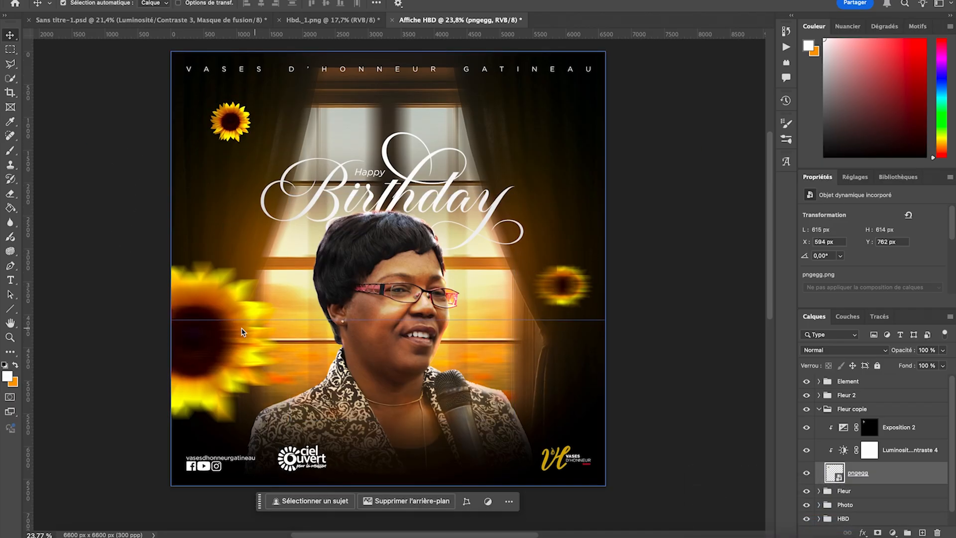
- Duplicate the Fleur group, scale the copy to about 26,43 %, and place it across the poster's bottom edge, right of centre
left_click(207, 334)
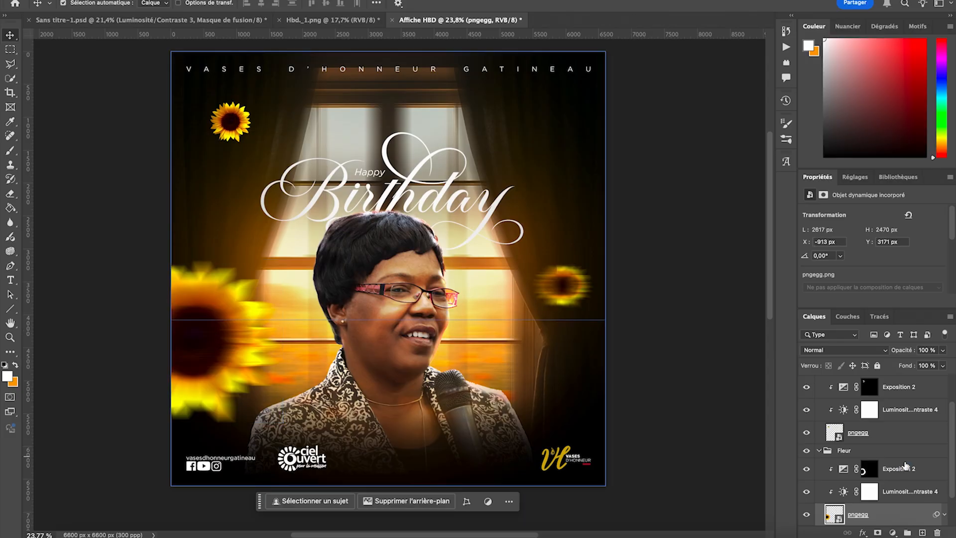
left_click(819, 451)
key("ctrl+j")
key("ctrl+t")
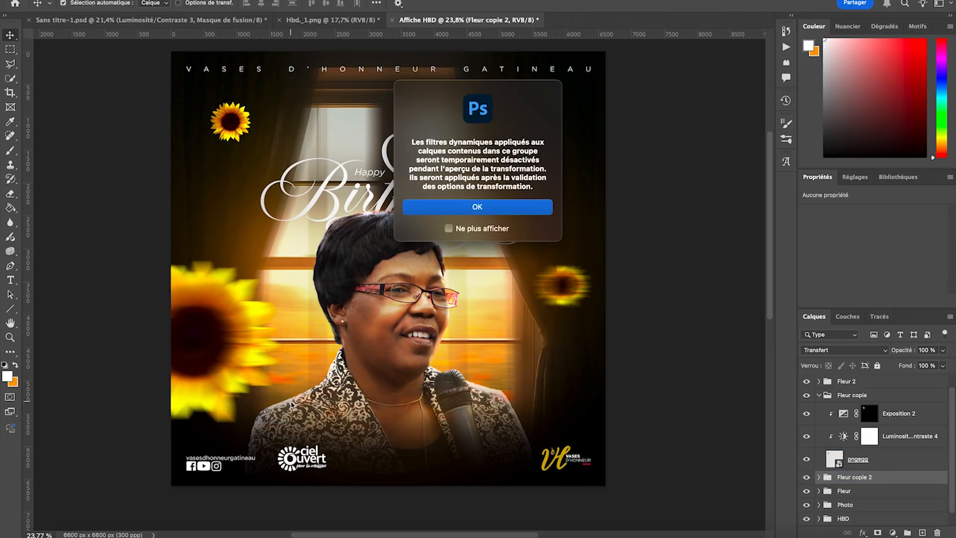
left_click(476, 208)
left_click_drag(202, 313, 433, 461)
left_click_drag(348, 483, 438, 478)
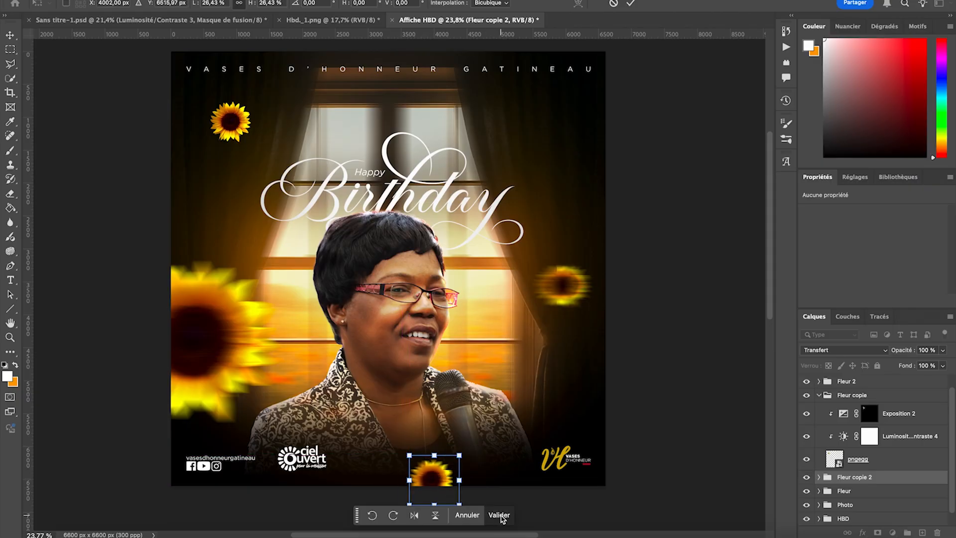
left_click(499, 515)
- Remove the Flou directionnel filter from the bottom-edge sunflower's pngegg layer, and rename the copied flower groups as Fleur3 and Fleur 4
scroll(478, 378, "down", 1)
left_click(440, 459)
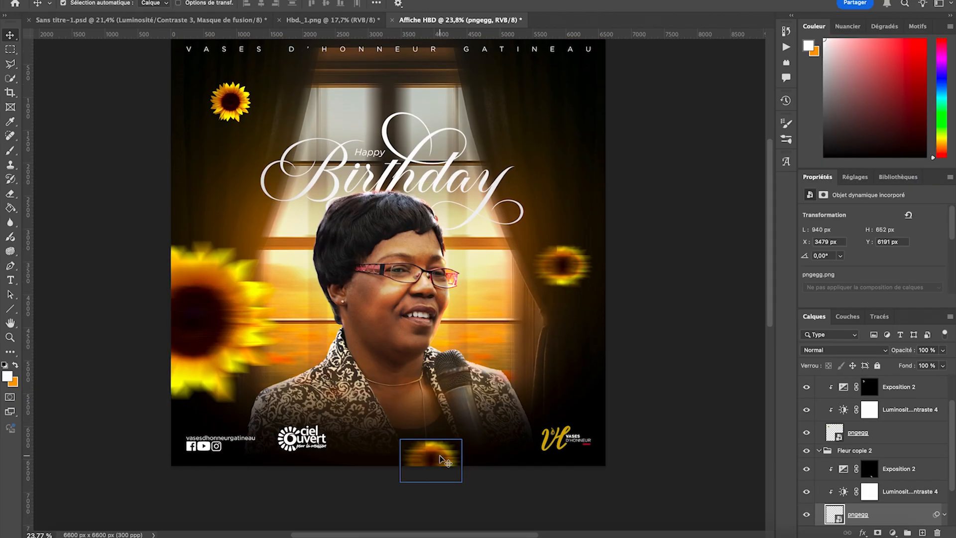
left_click(944, 514)
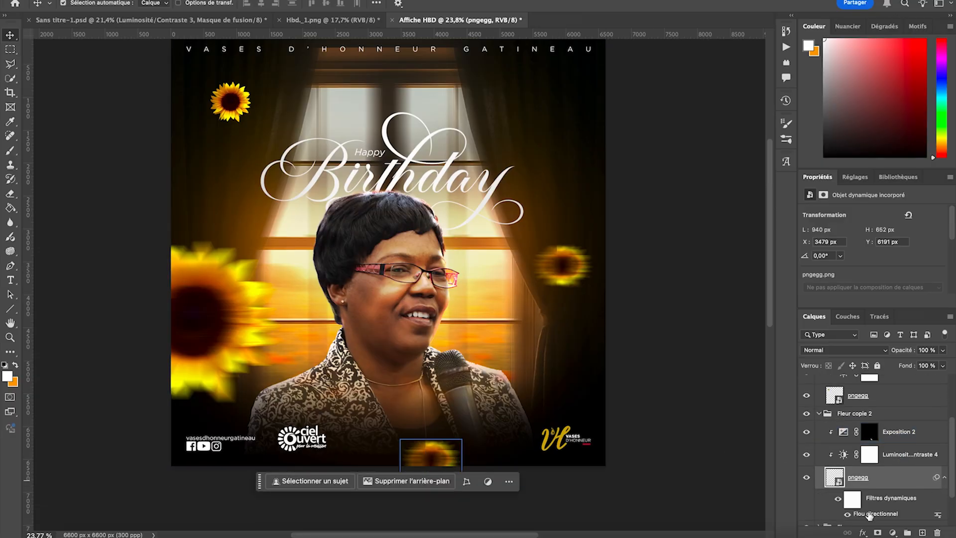
right_click(870, 515)
left_click(787, 526)
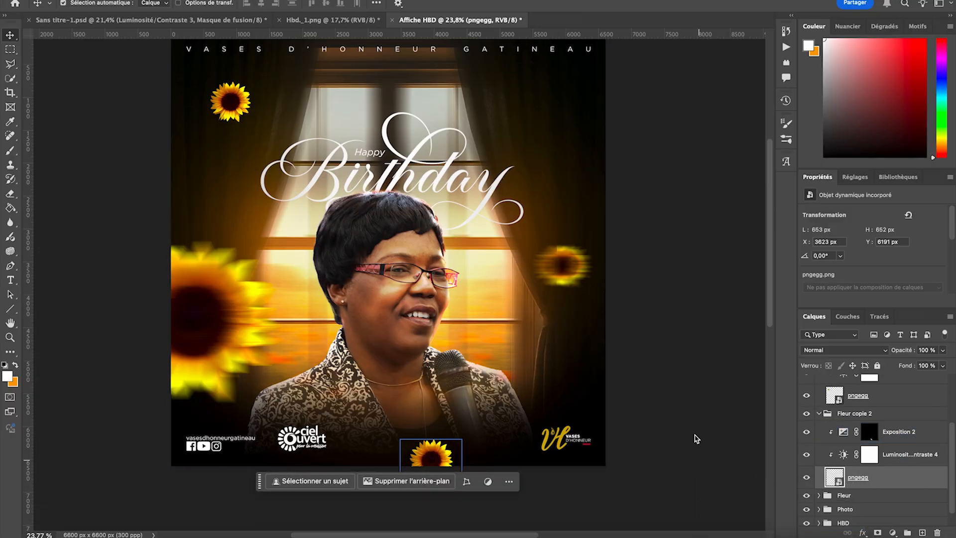
key("ctrl+minus")
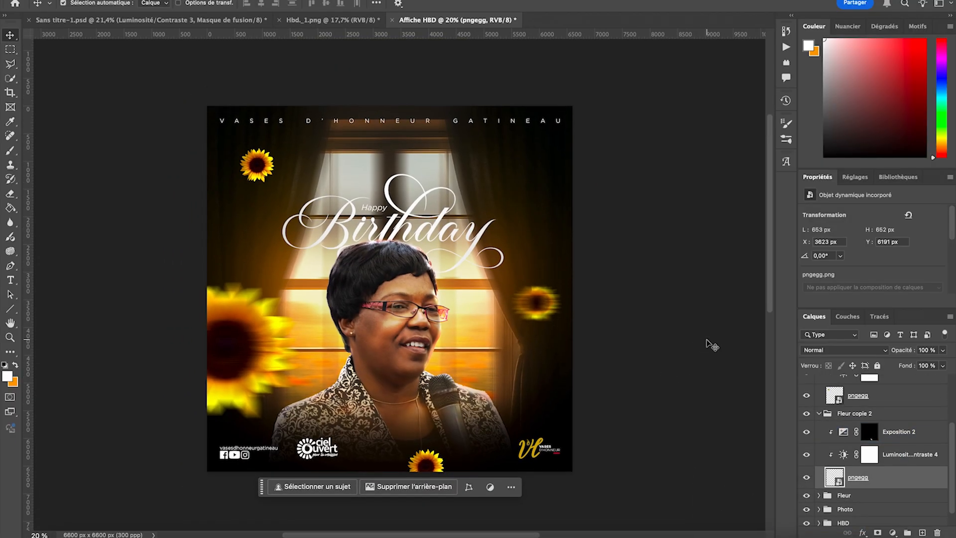
left_click(712, 344)
scroll(704, 379, "down", 1)
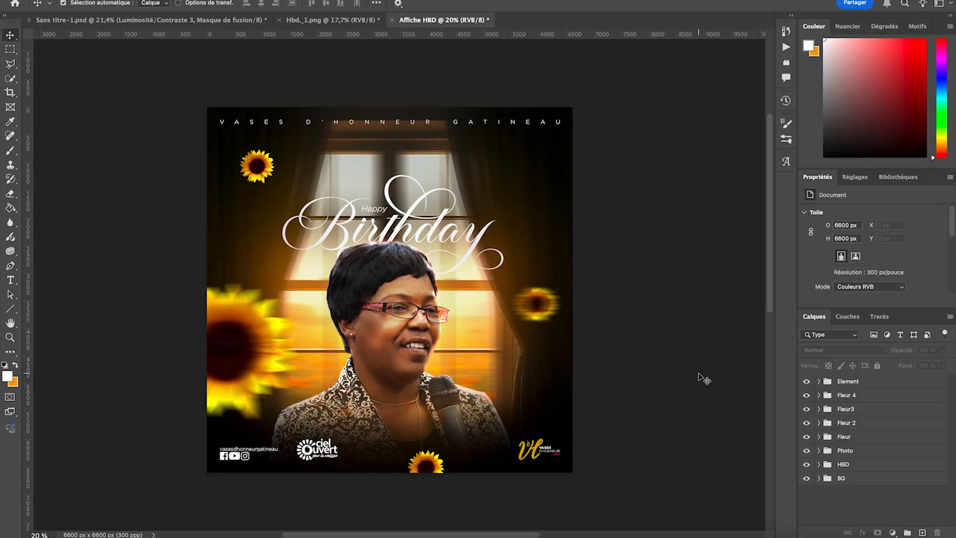
- Add the celebrant's first name in capitals to the right of the portrait and set it in Gotham Bold
left_click(10, 280)
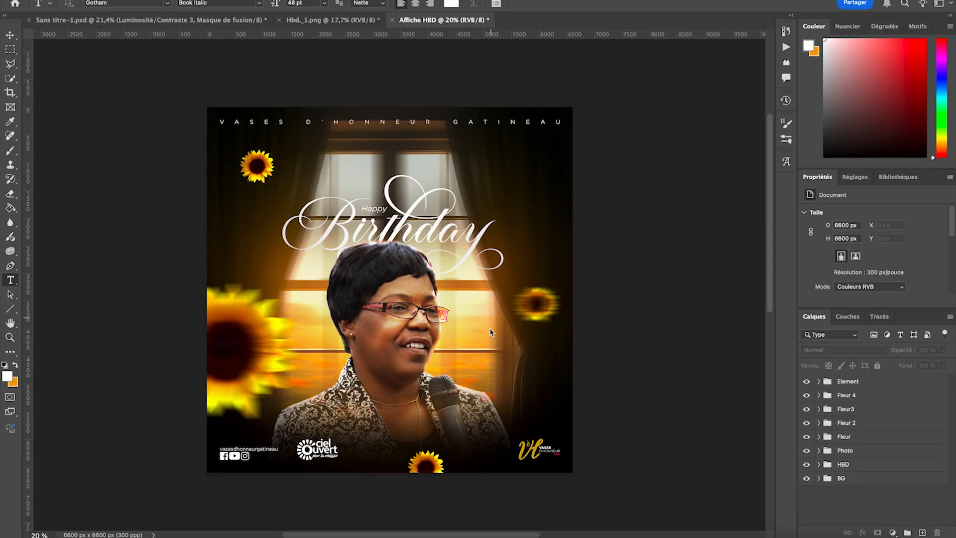
left_click(480, 356)
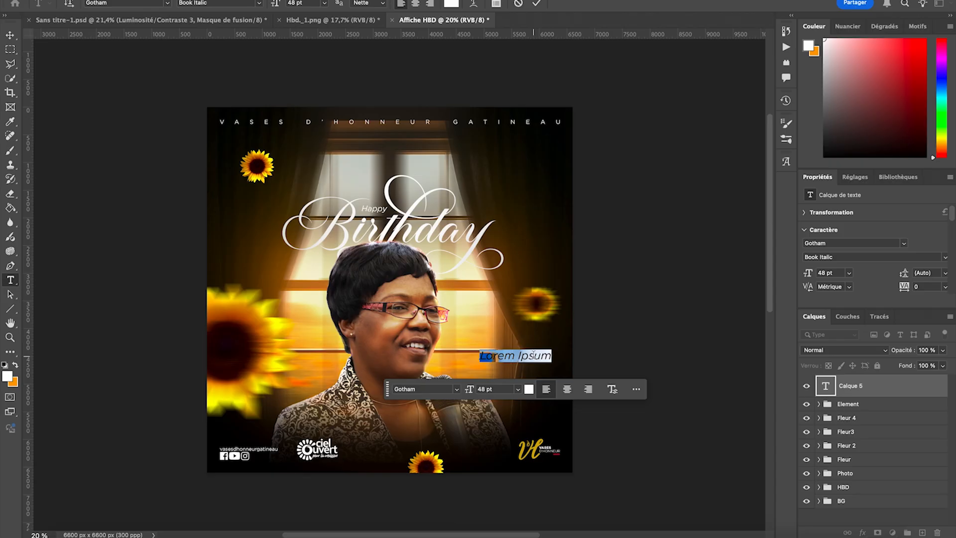
type("Ev")
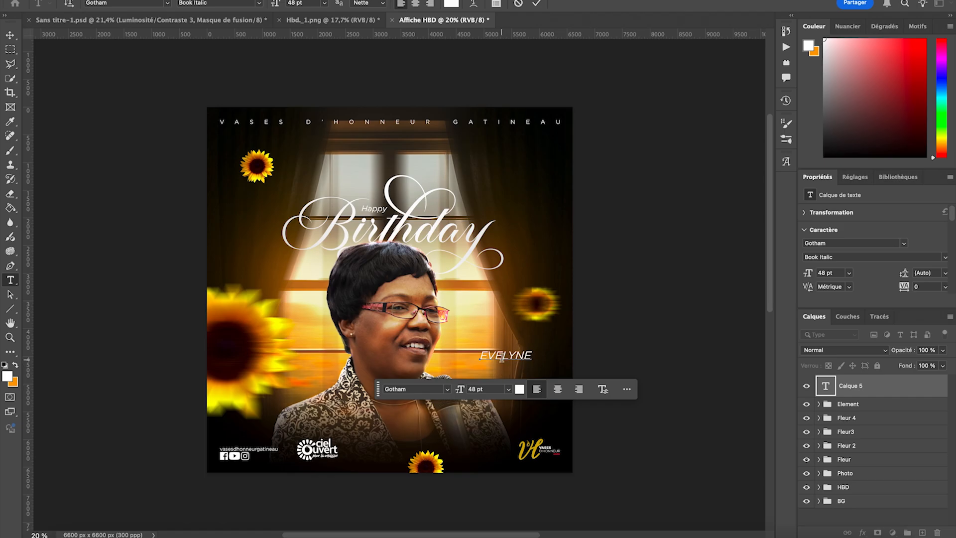
double_click(501, 358)
left_click(258, 3)
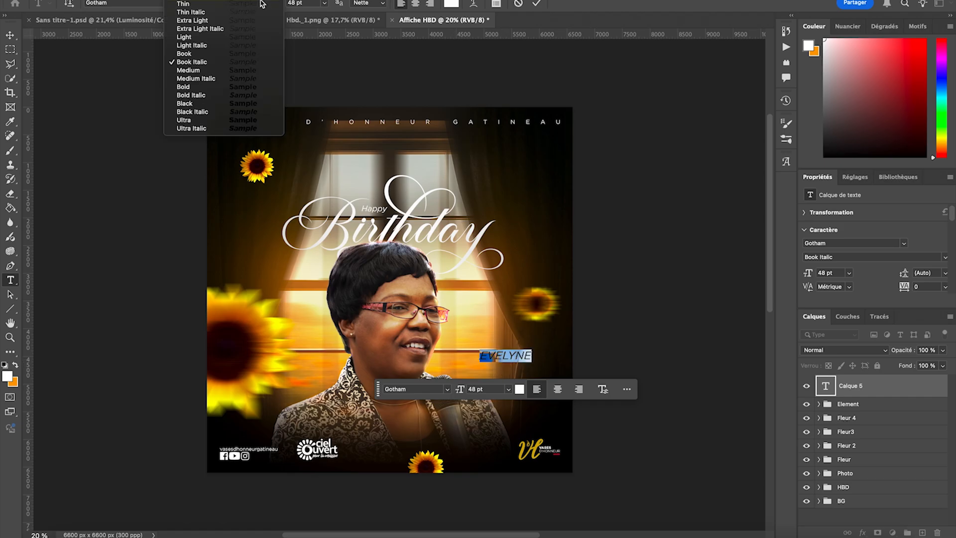
left_click(203, 88)
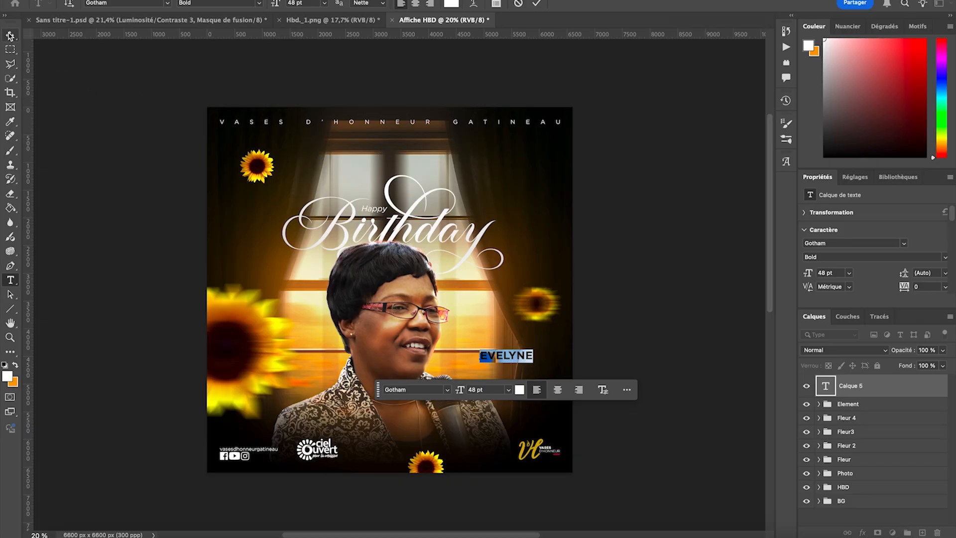
key("ctrl+Return")
- Scale the first-name text to about 165,20 % beside the portrait
key("ctrl+t")
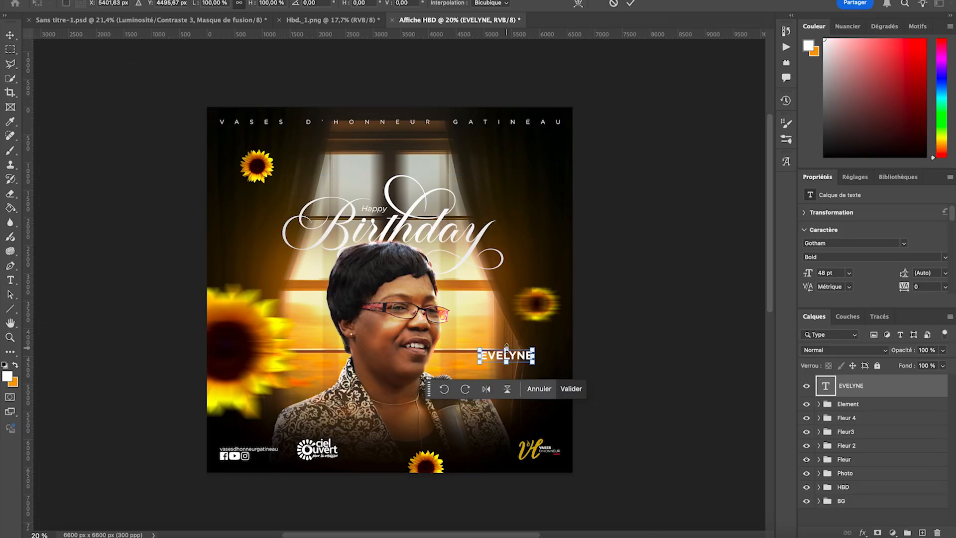
left_click_drag(506, 345, 519, 360)
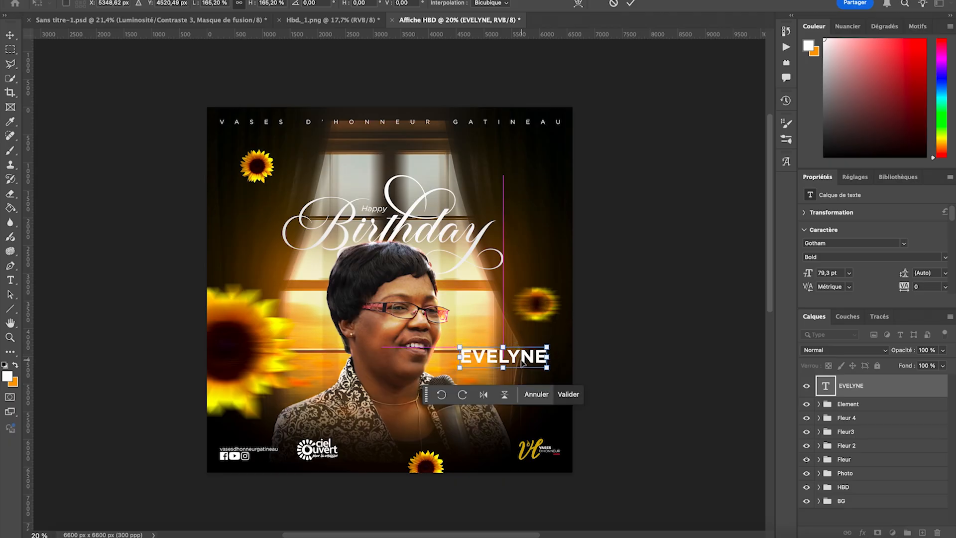
left_click(571, 389)
- Duplicate the first-name text directly below itself and replace the copy's wording with the celebrant's surname in capitals
scroll(567, 343, "up", 5)
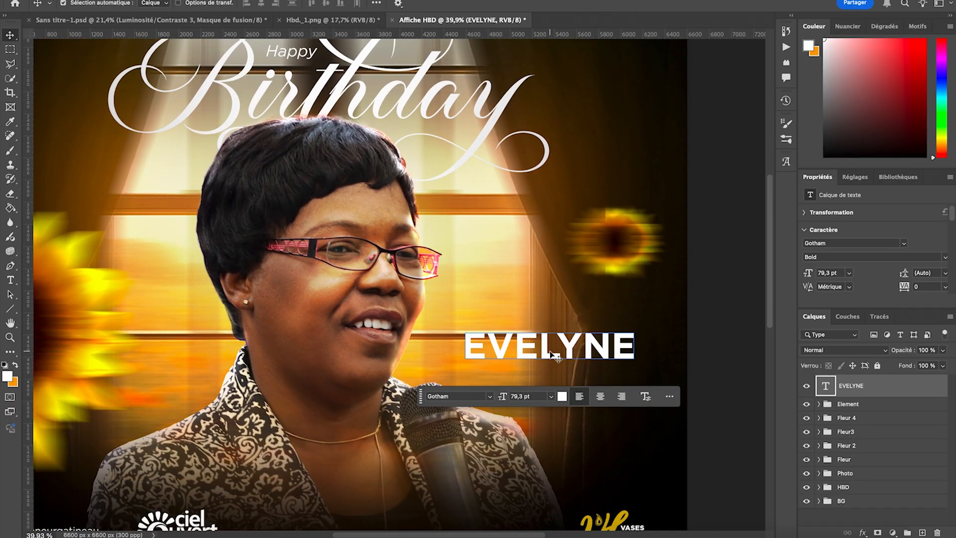
left_click_drag(543, 349, 546, 378)
key("super+z")
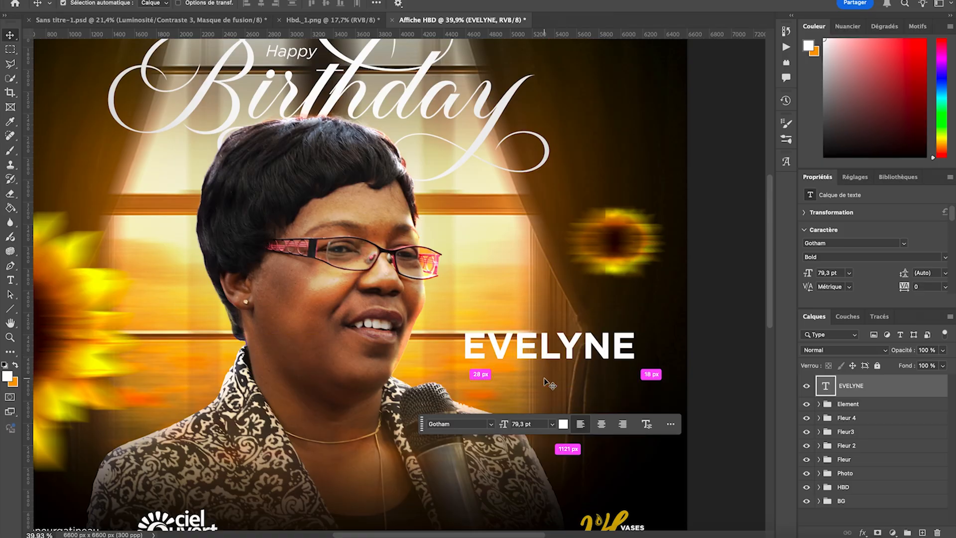
left_click_drag(552, 361, 550, 393)
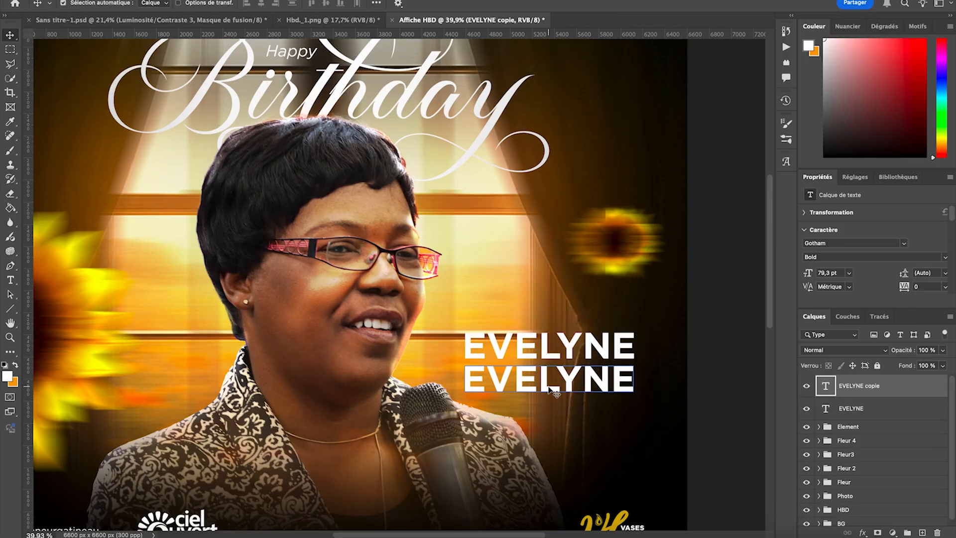
double_click(547, 384)
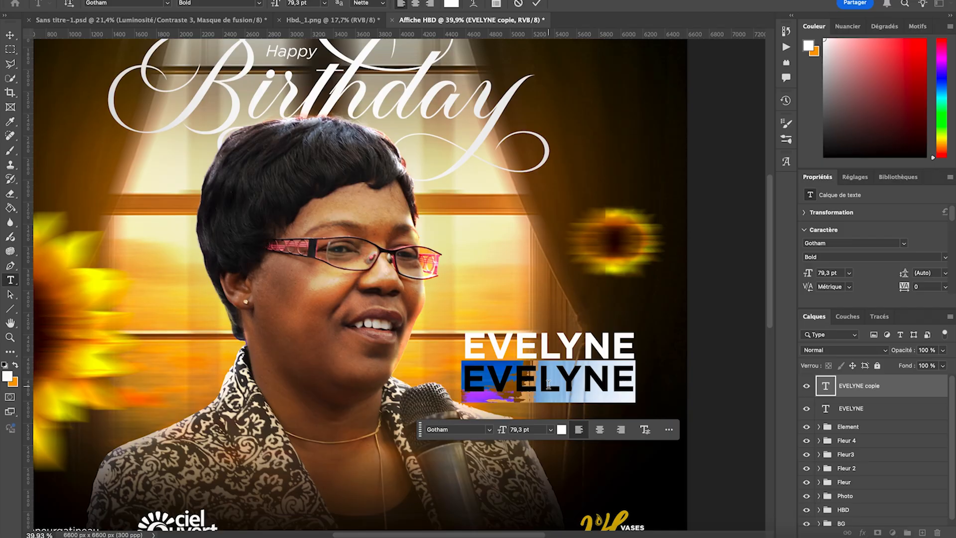
type("SA")
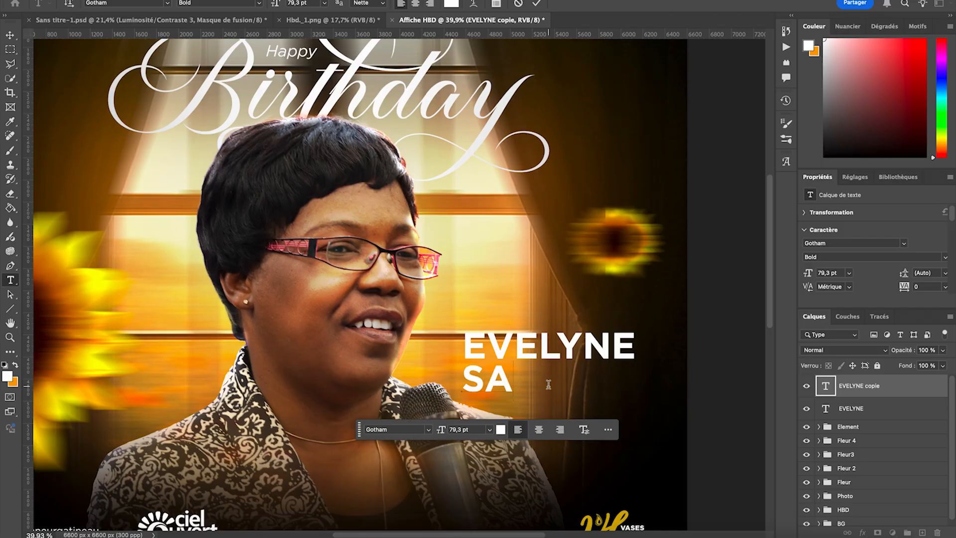
type("NUSI")
- Set the tracking of both the surname and first-name text to -100
double_click(553, 381)
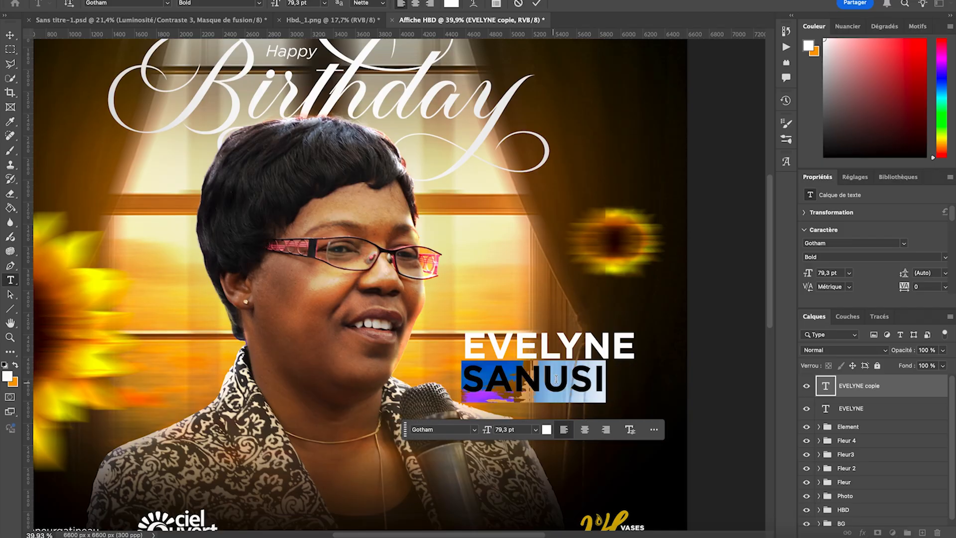
left_click_drag(905, 288, 903, 290)
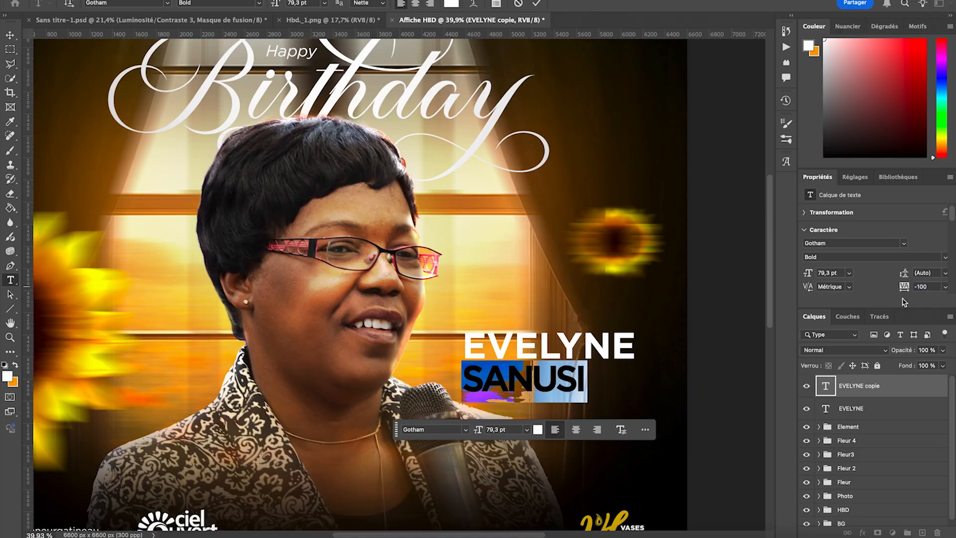
key("Escape")
key("v")
left_click(891, 408)
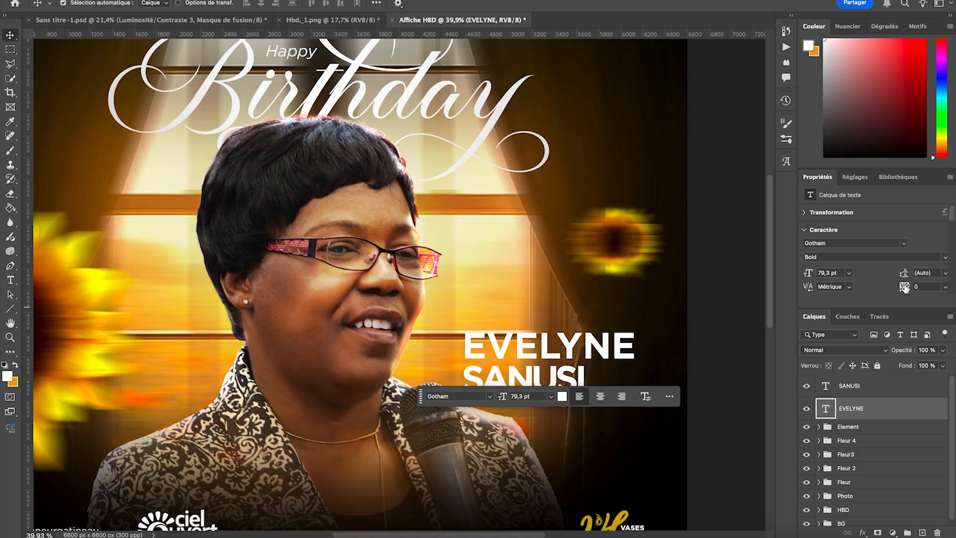
left_click_drag(903, 289, 903, 290)
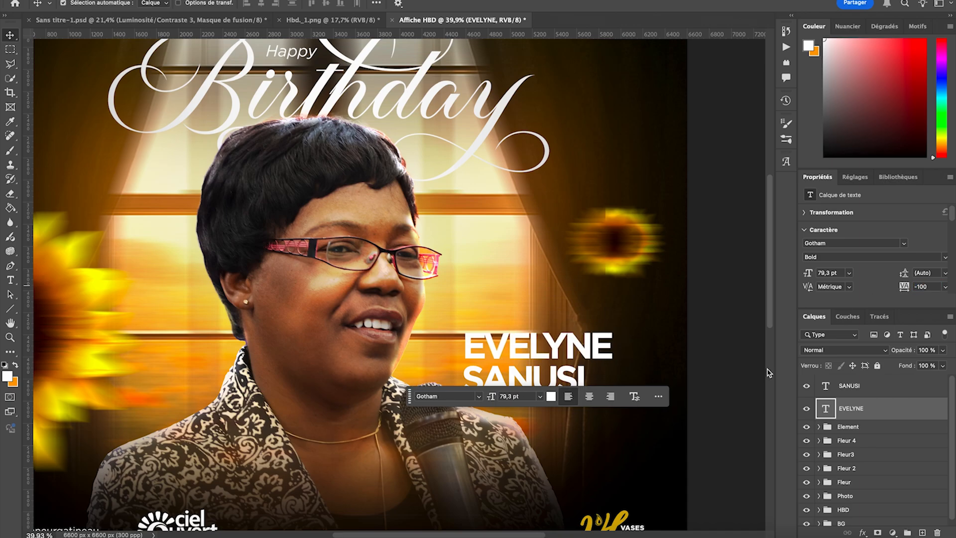
- Stack the surname centred closely beneath the first name, and scale both lines together to about 77,33 %
left_click_drag(523, 347, 545, 336)
left_click_drag(533, 373, 567, 365)
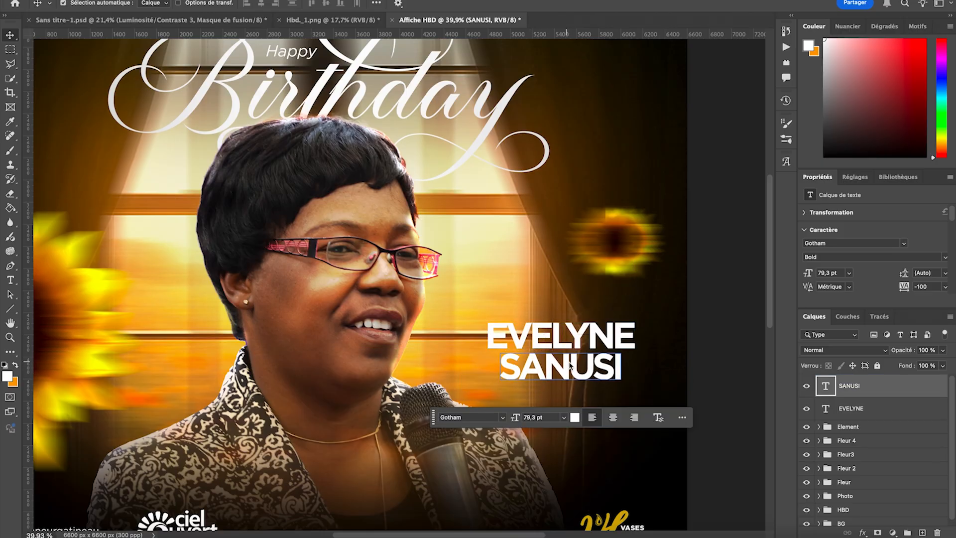
left_click(886, 416, "shift")
key("ctrl+t")
left_click_drag(561, 323, 584, 355)
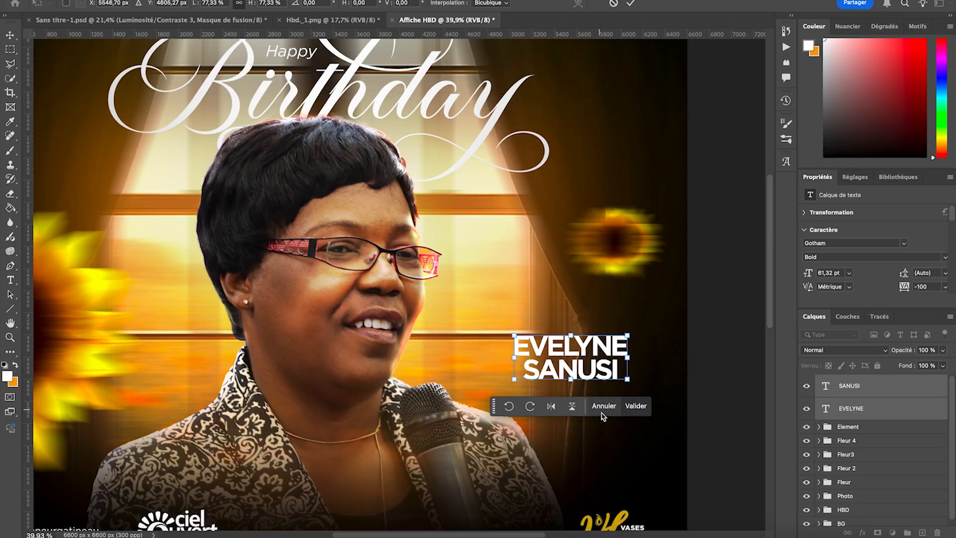
left_click(635, 406)
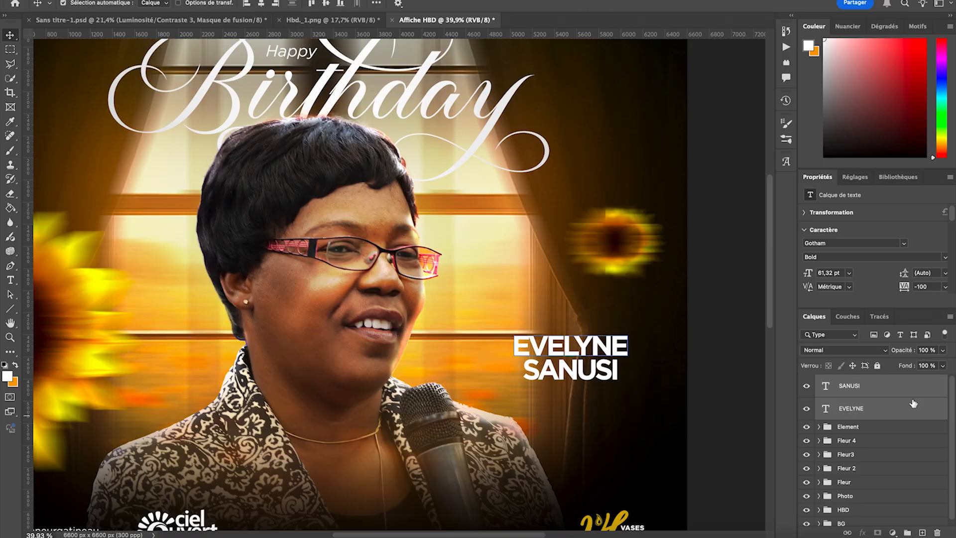
- Duplicate the first-name text just above itself and replace the copy's wording with "Mama"
left_click(560, 345)
left_click_drag(560, 354, 562, 319)
double_click(562, 317)
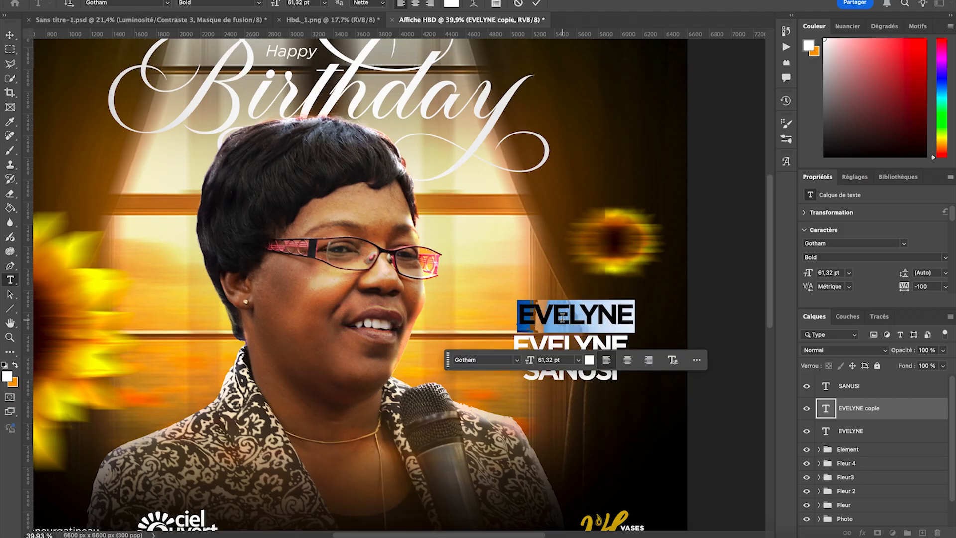
type("Mana")
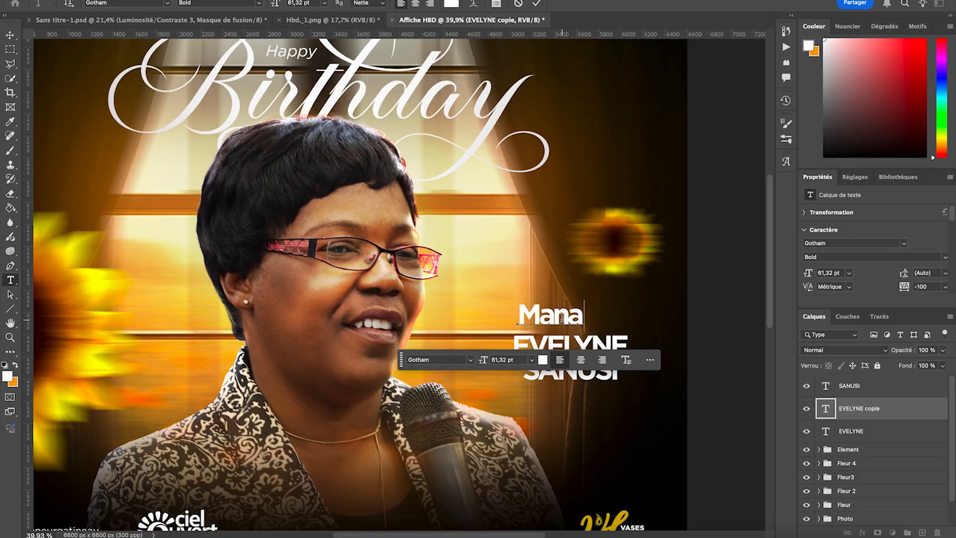
key("BackSpace")
key("BackSpace")
type("man")
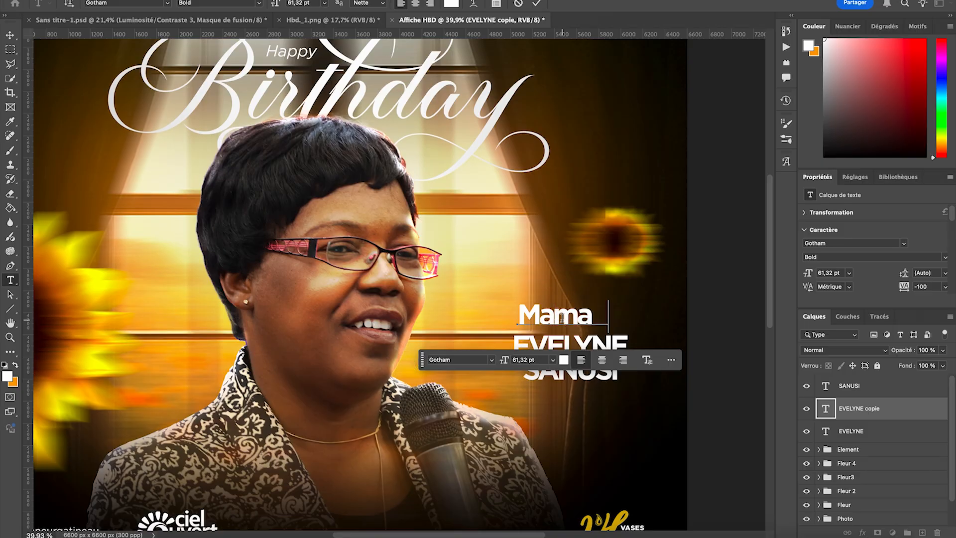
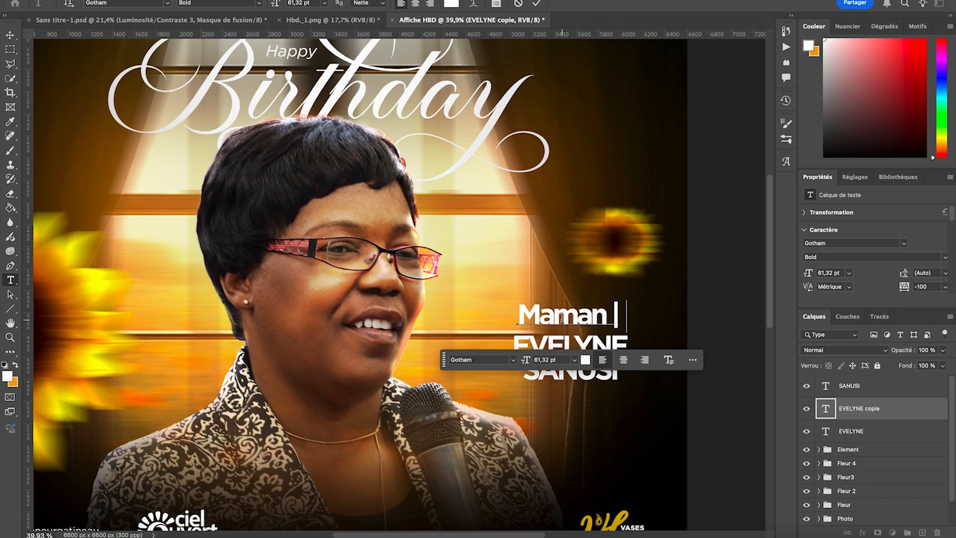
- Complete the title line above the first name as "Maman | Pasteur" and set both words to Gotham Book
type("| Paste")
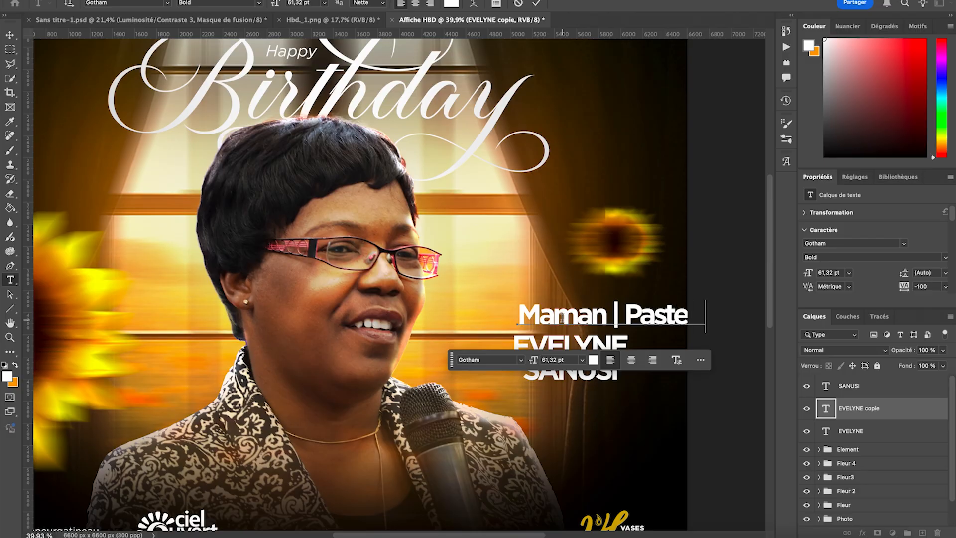
triple_click(607, 313)
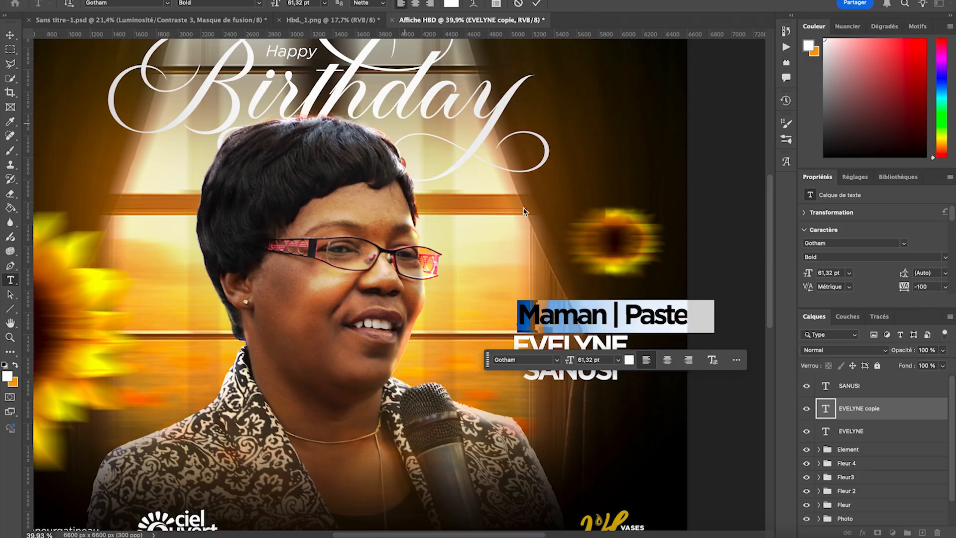
left_click_drag(606, 312, 502, 305)
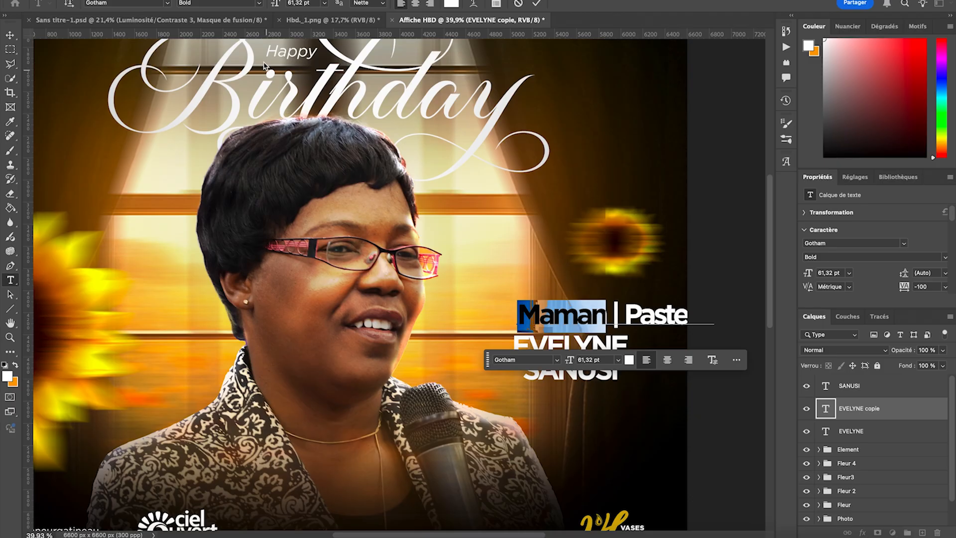
left_click(258, 6)
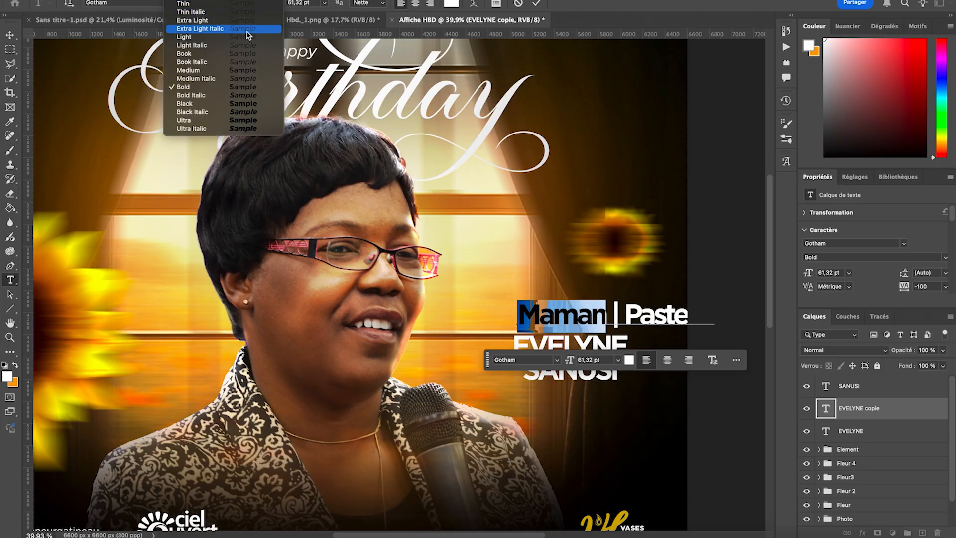
left_click(219, 58)
left_click_drag(624, 312, 745, 329)
left_click(258, 6)
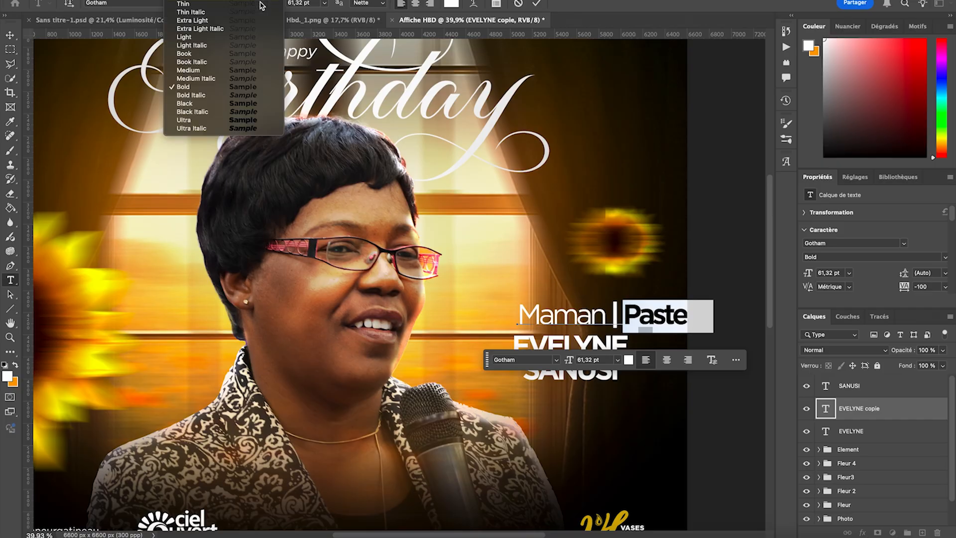
left_click(204, 59)
- Set the vertical divider between "Maman" and "Pasteur" to Gotham Light and finish editing the text
left_click(618, 304)
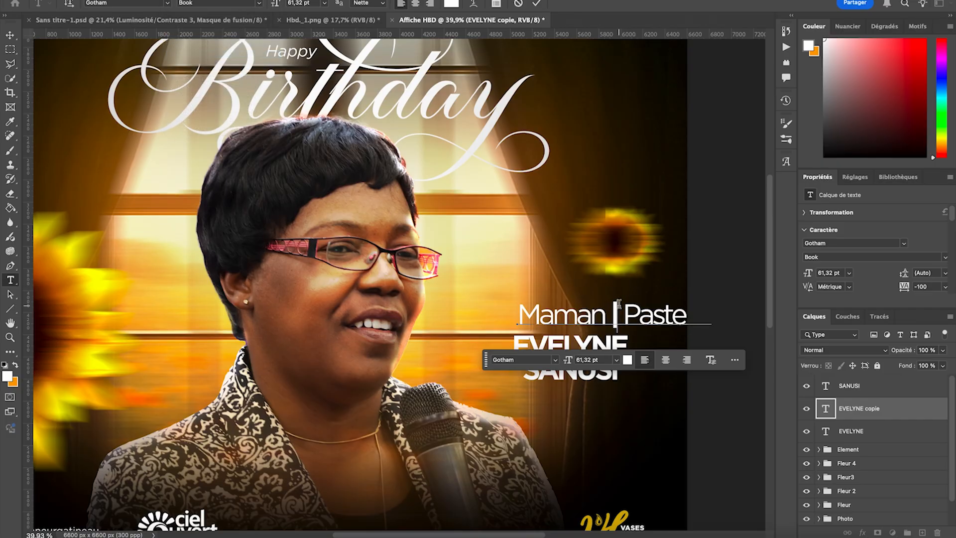
left_click_drag(614, 305, 609, 305)
left_click(219, 3)
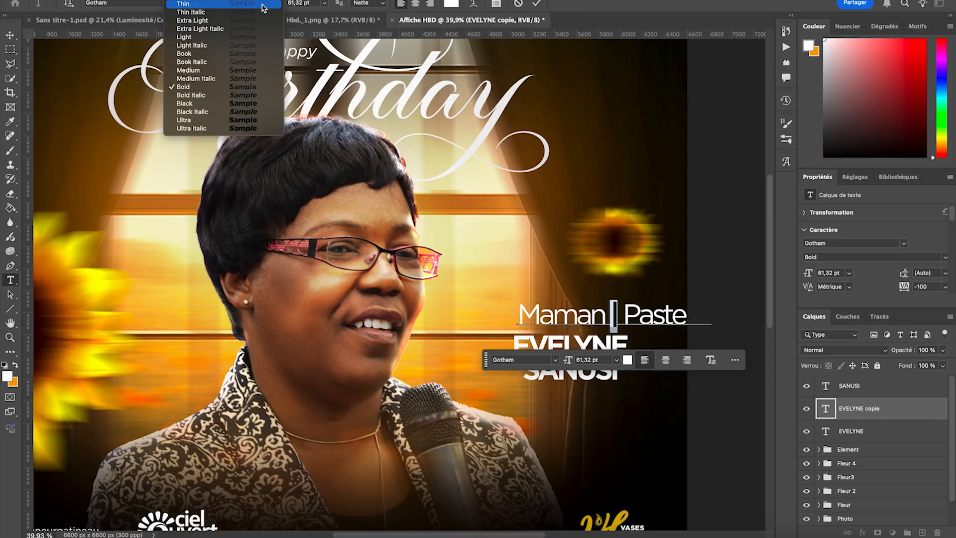
left_click(220, 36)
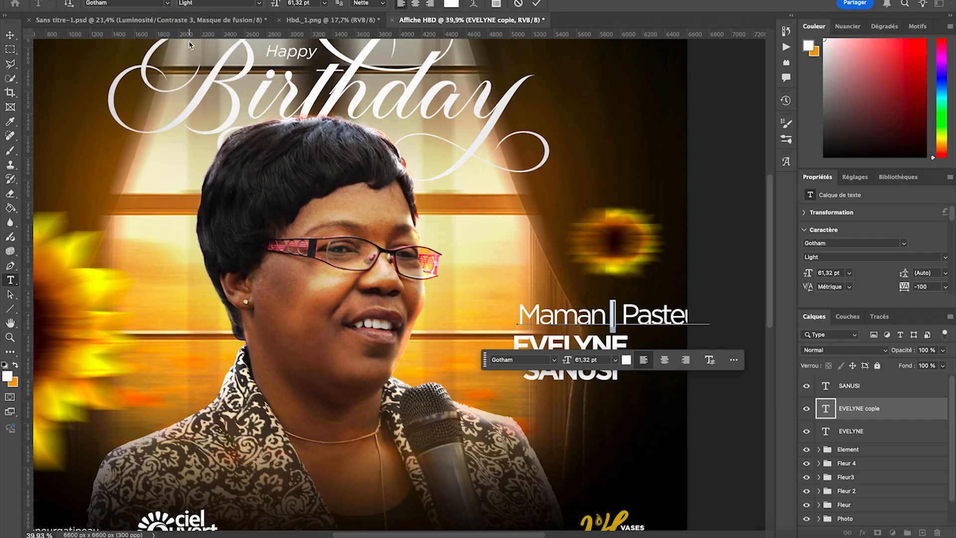
left_click(10, 35)
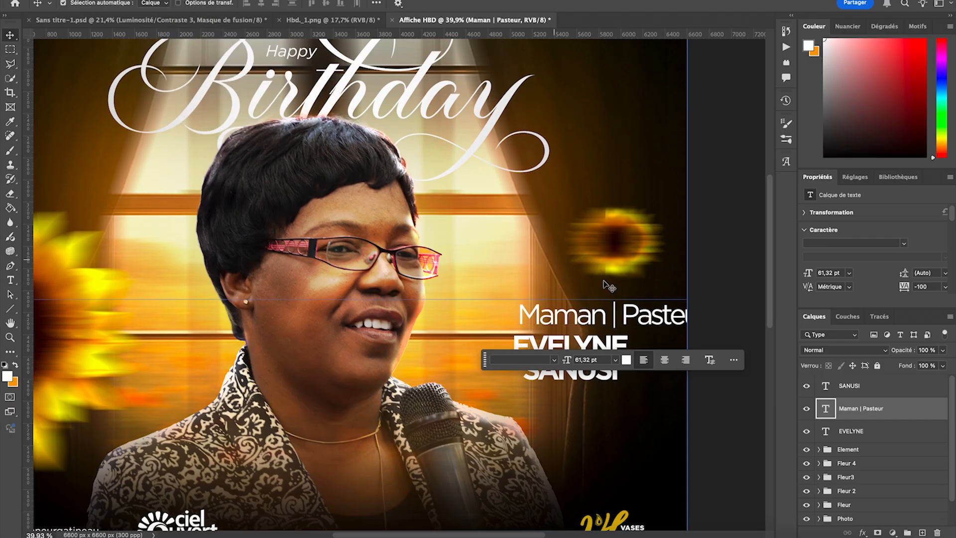
- Scale the "Maman | Pasteur" line to about 45,91 % and centre it just above the first name
key("ctrl+t")
left_click_drag(707, 315, 595, 319)
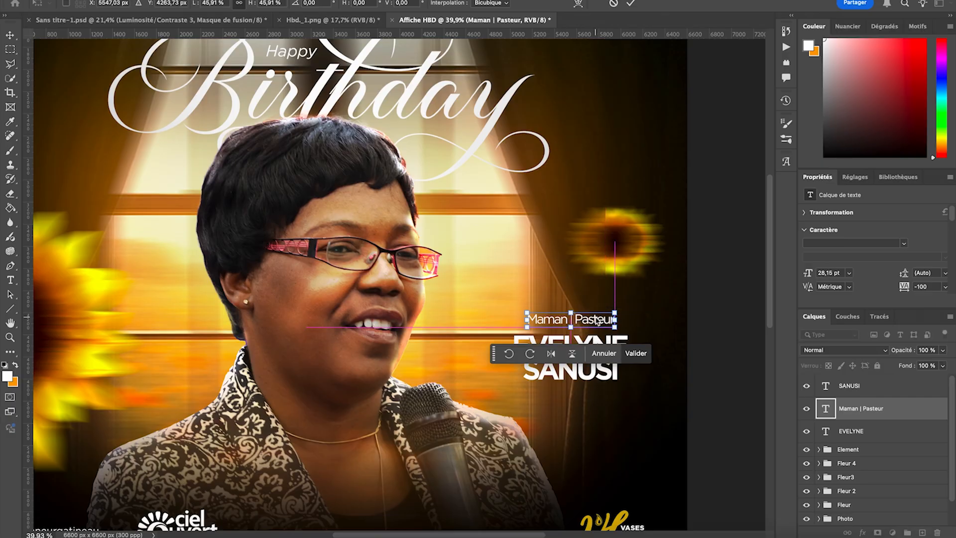
key("Return")
key("super+minus")
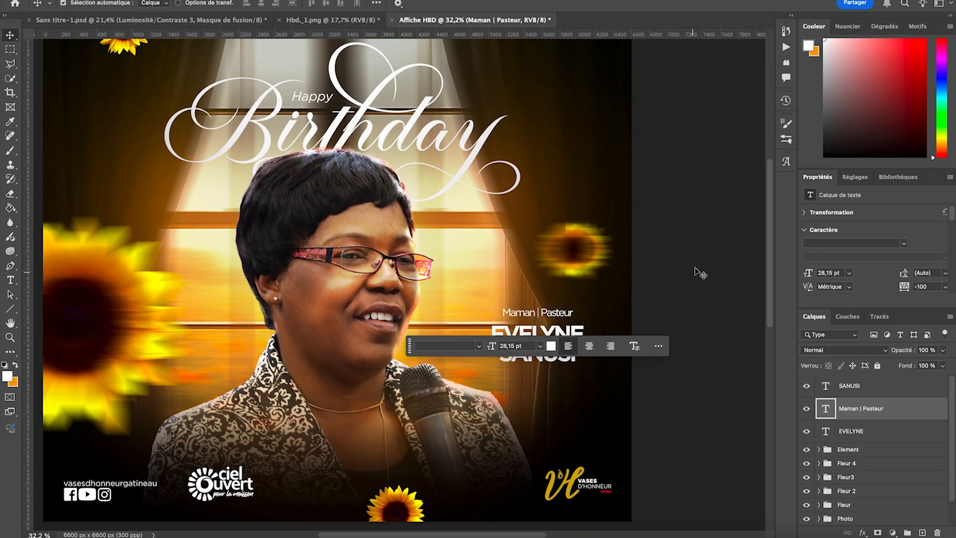
left_click(724, 271)
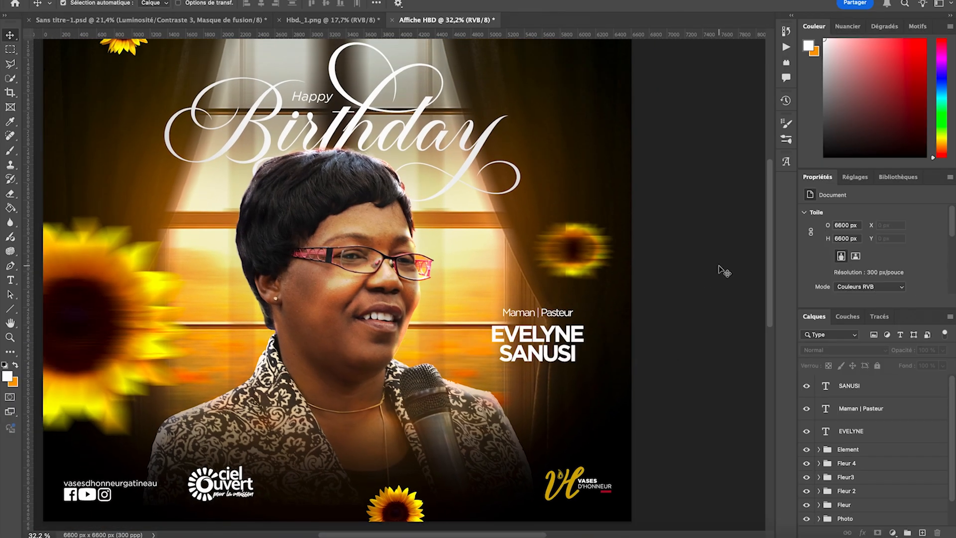
- Move the title line, first name and surname together slightly down and to the right
left_click(860, 432)
left_click(865, 414, "super")
left_click(865, 392, "super")
key("super+t")
left_click_drag(547, 318, 553, 346)
left_click(607, 402)
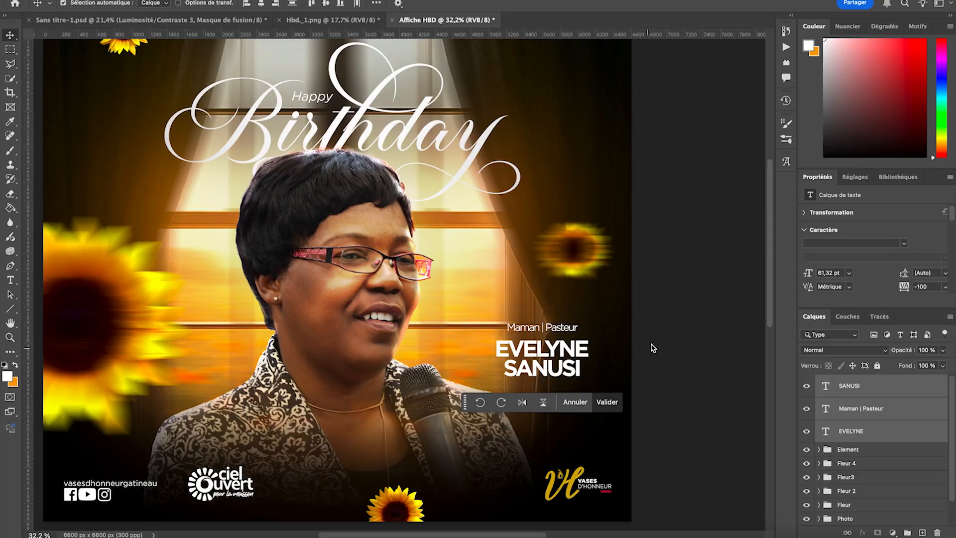
scroll(679, 316, "right", 2)
left_click(696, 344)
- Place two vertical guides, one at each outer edge of the surname text
scroll(695, 344, "up", 5)
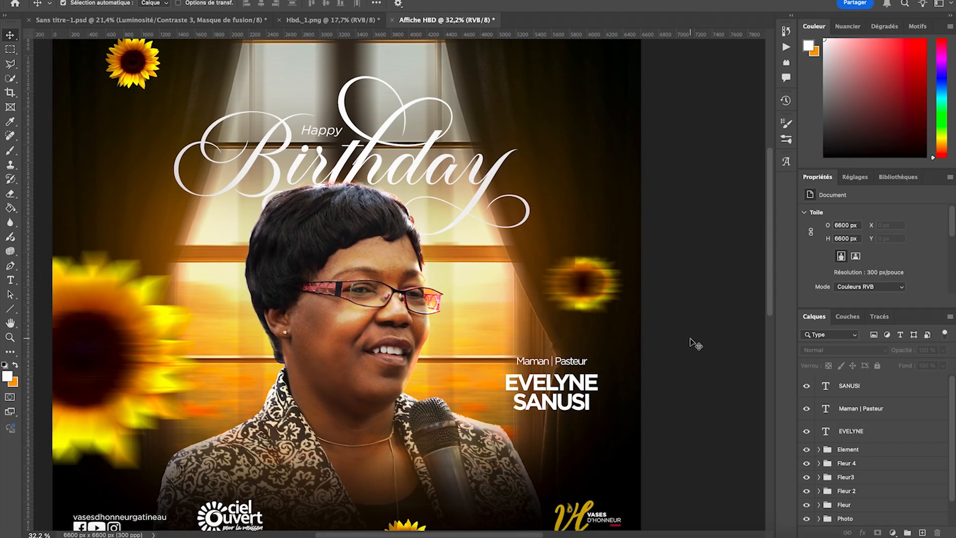
scroll(657, 355, "up", 1)
scroll(658, 356, "right", 5)
scroll(658, 356, "down", 2)
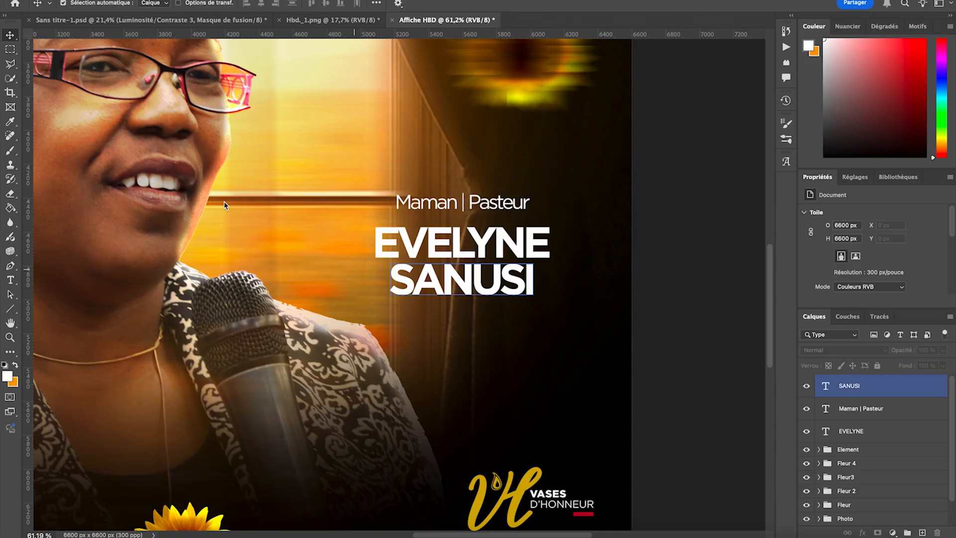
key("m")
key("v")
left_click(438, 291)
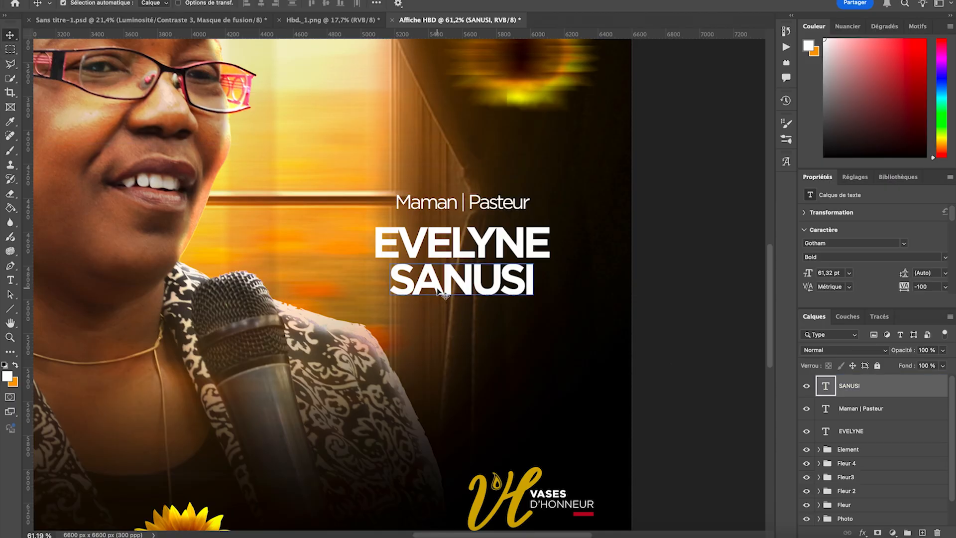
left_click_drag(29, 232, 390, 222)
left_click_drag(29, 248, 522, 247)
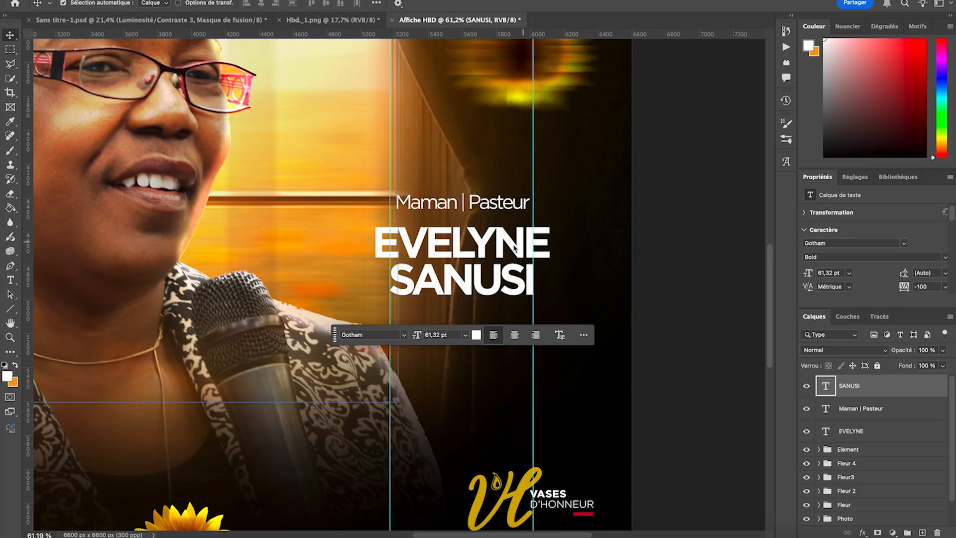
- Create a thin white line about 846 x 9 px on a new layer beneath the surname, spanning the two guides
scroll(470, 269, "up", 10)
scroll(442, 322, "right", 3)
scroll(442, 323, "down", 3)
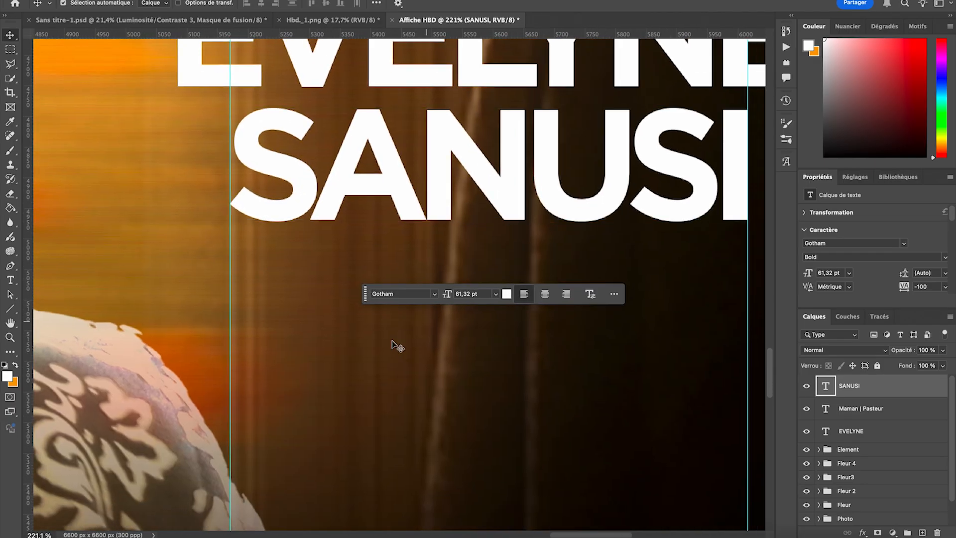
left_click(10, 49)
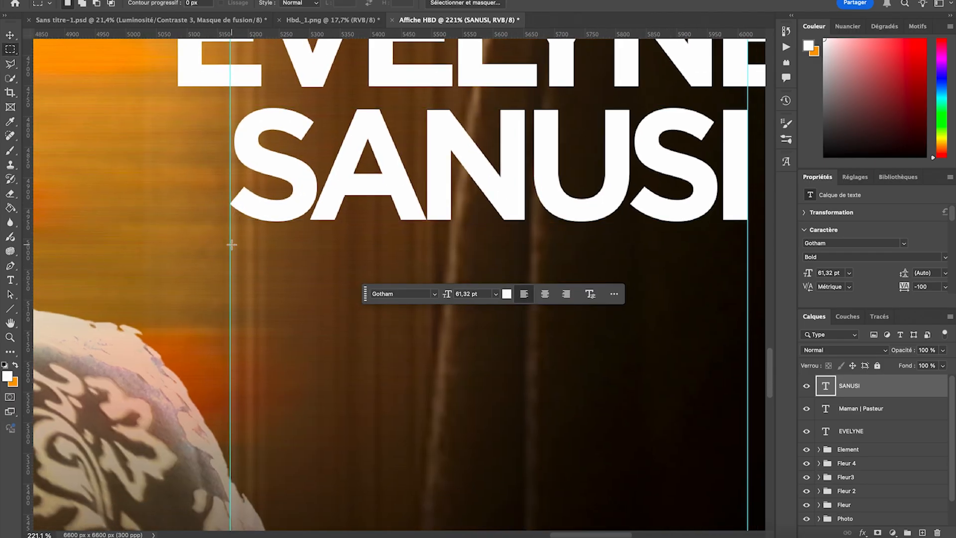
left_click_drag(230, 246, 748, 253)
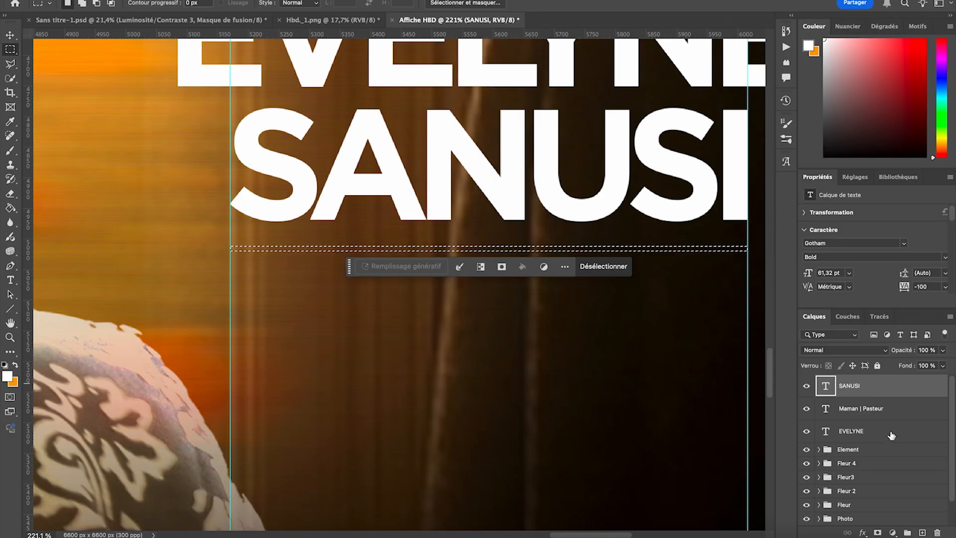
left_click(922, 533)
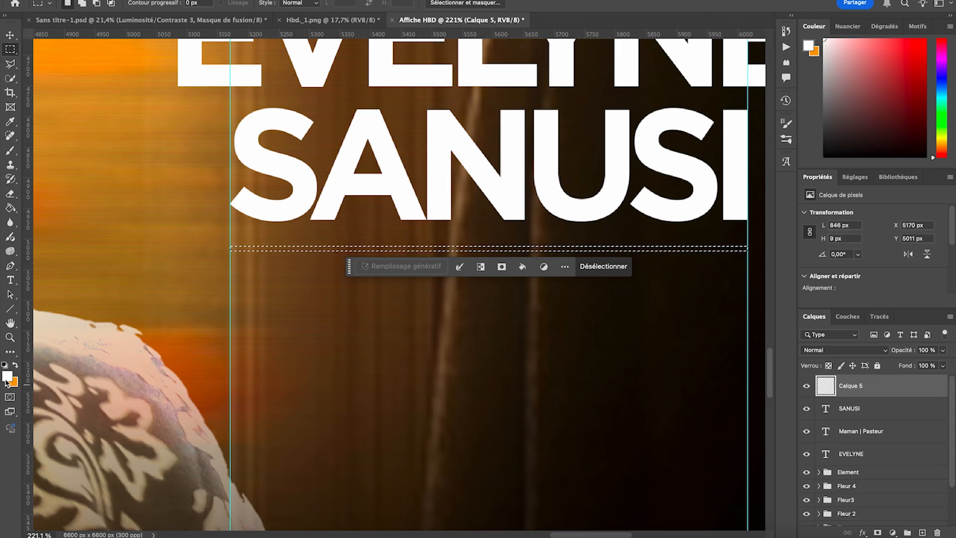
left_click(10, 208)
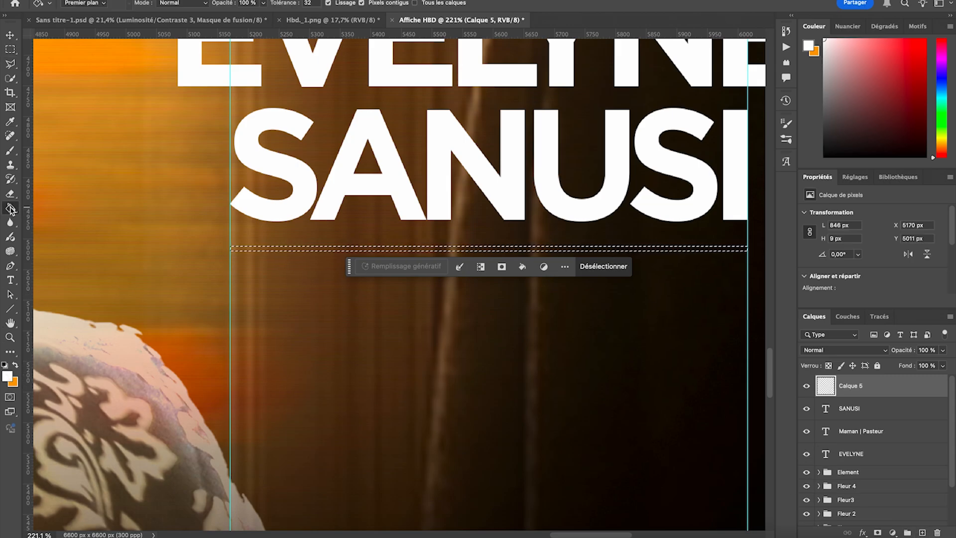
left_click(406, 249)
left_click(602, 267)
- Move the white line down to Y 5061 px, leaving more space beneath the surname
left_click(10, 35)
left_click_drag(383, 251, 383, 286)
scroll(384, 286, "down", 5)
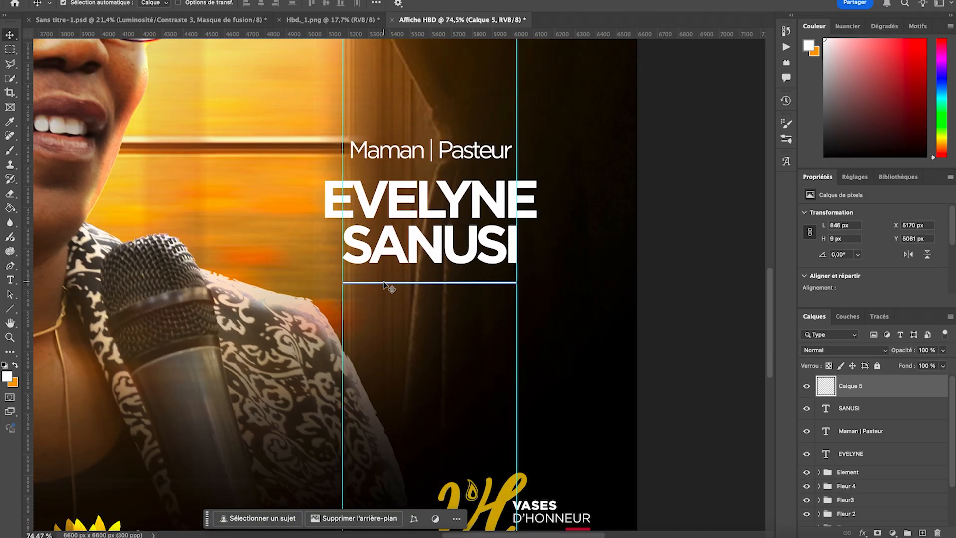
scroll(384, 286, "down", 3)
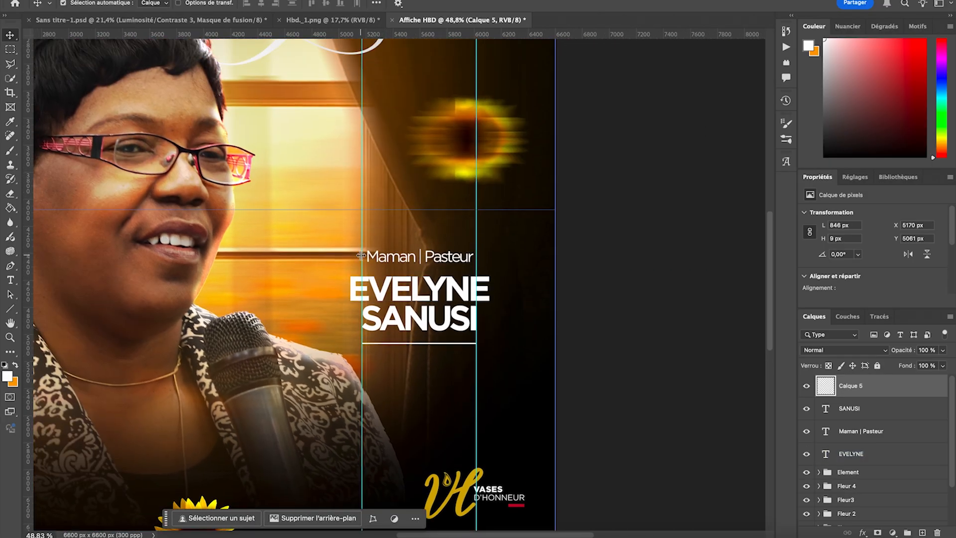
- Remove both vertical guides from the poster and deselect the line layer
left_click_drag(361, 255, 29, 193)
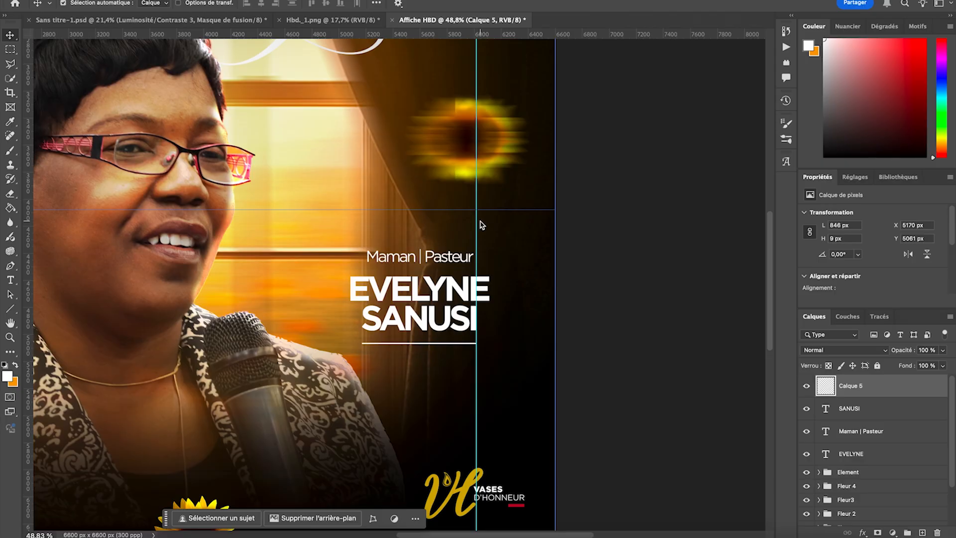
left_click_drag(477, 226, 954, 269)
scroll(507, 196, "down", 5)
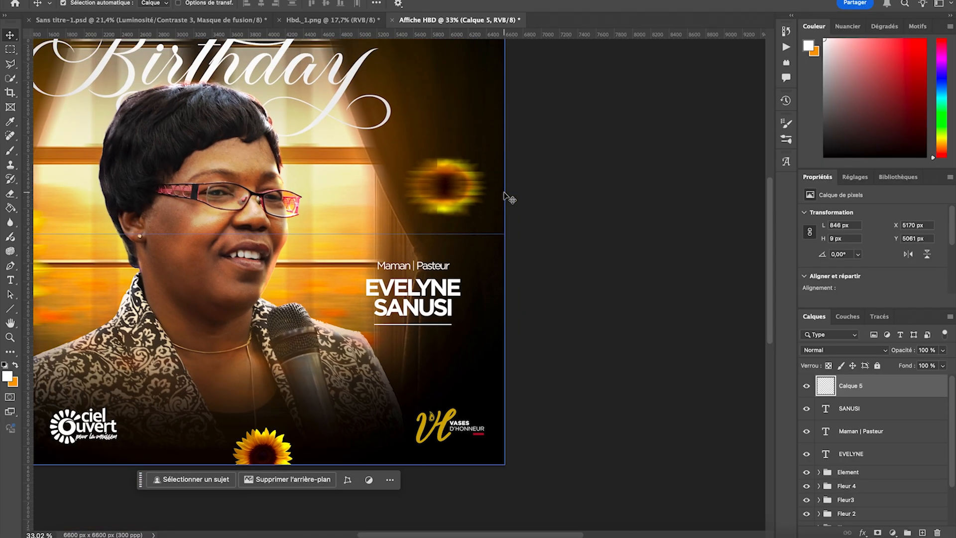
scroll(504, 192, "left", 2)
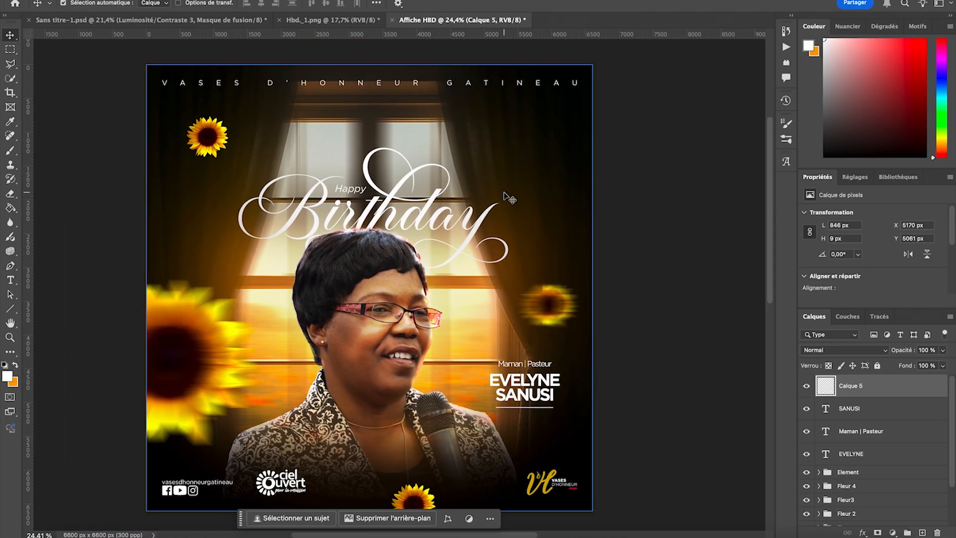
left_click(702, 244)
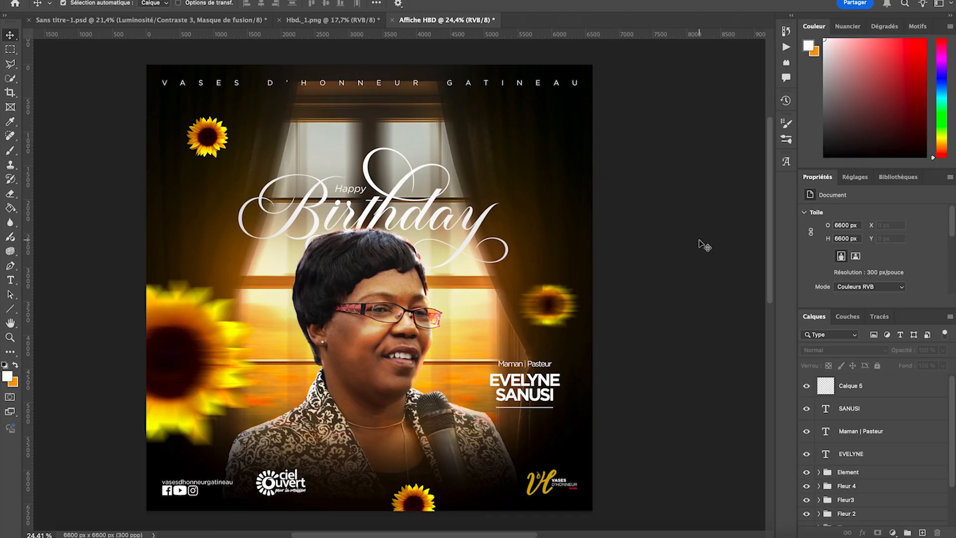
- Group the line layer with the three name text layers and rename the group "Nom"
left_click(866, 456)
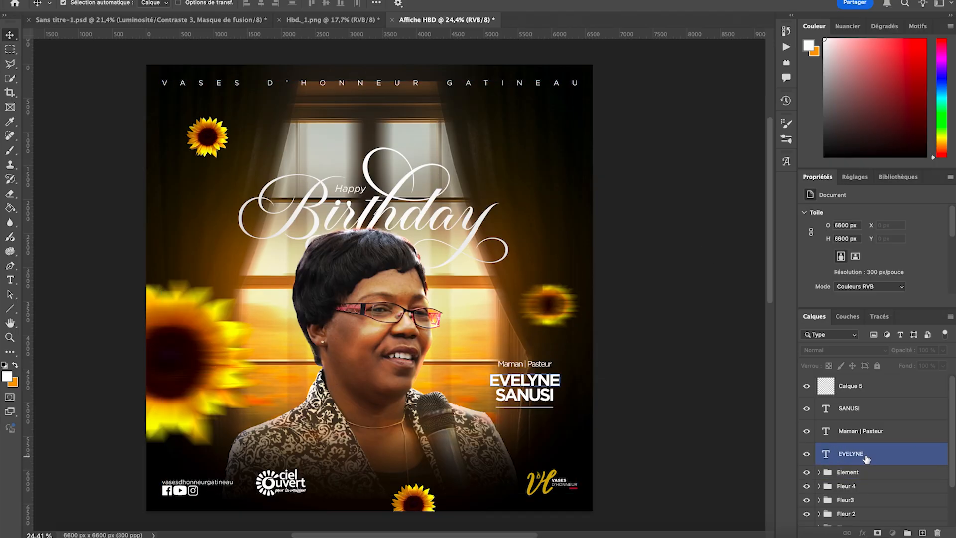
left_click(867, 390, "shift")
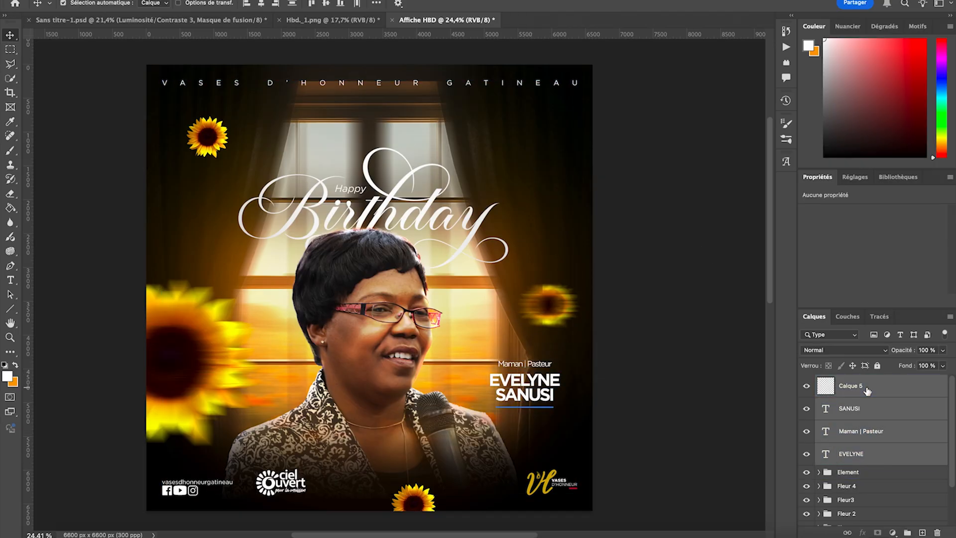
key("super+g")
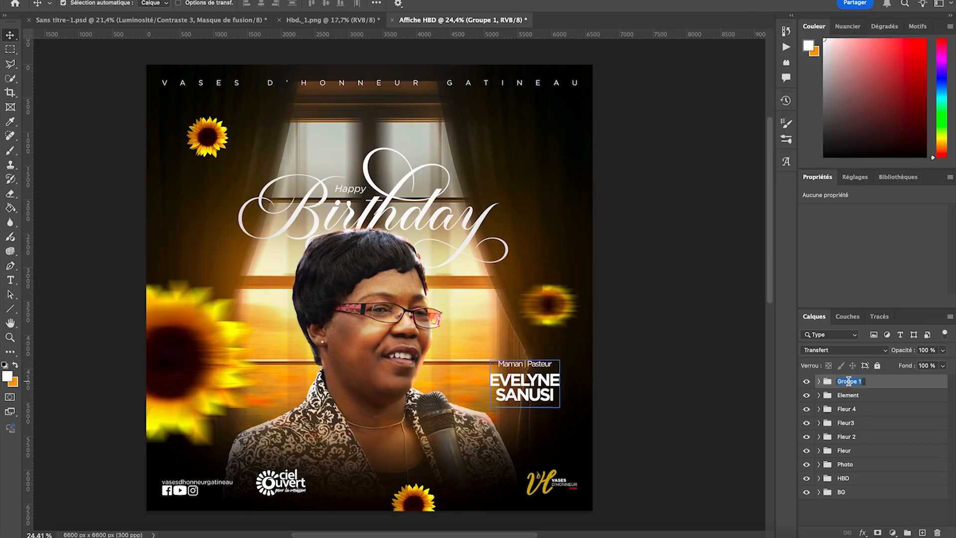
type("Nom")
key("Return")
- Move the "Nom" group straight up by about 100 px
key("super+t")
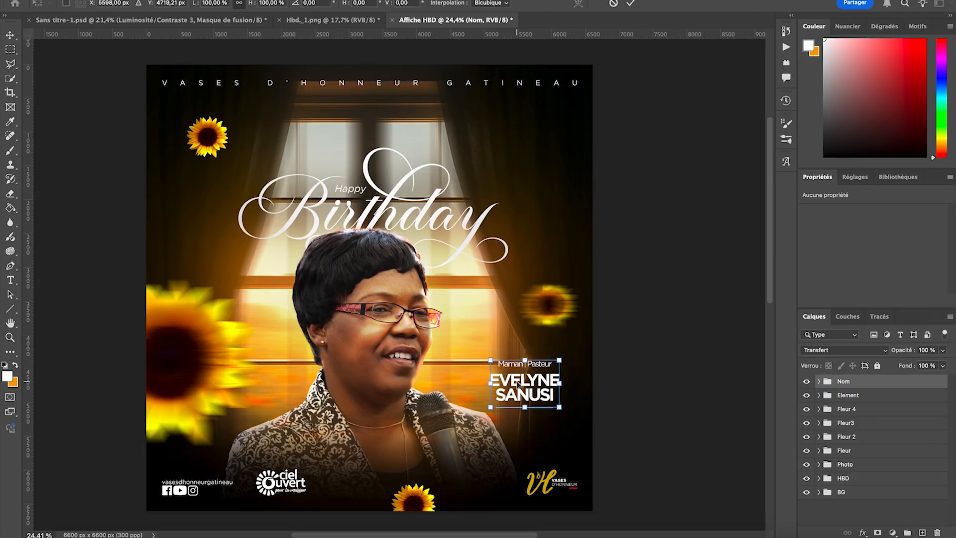
left_click_drag(518, 382, 517, 376)
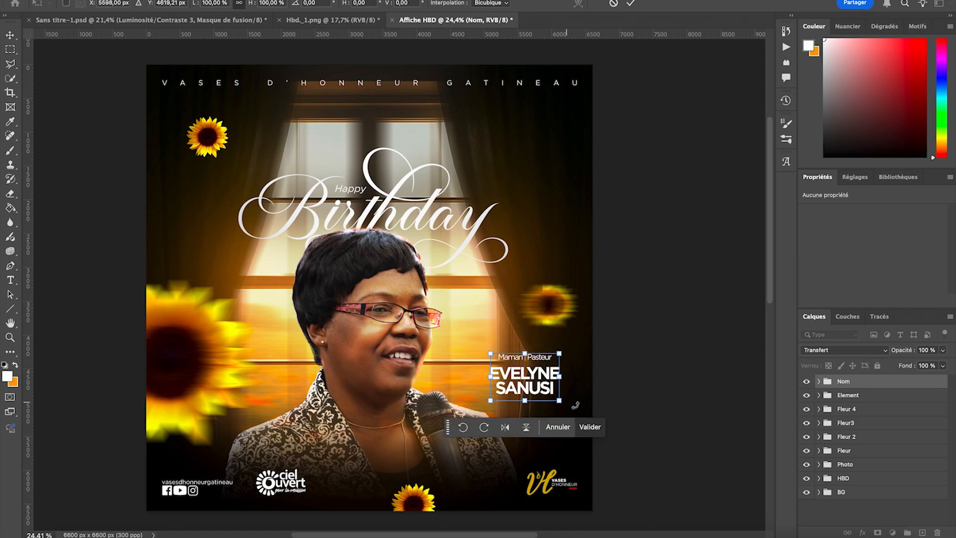
left_click(592, 427)
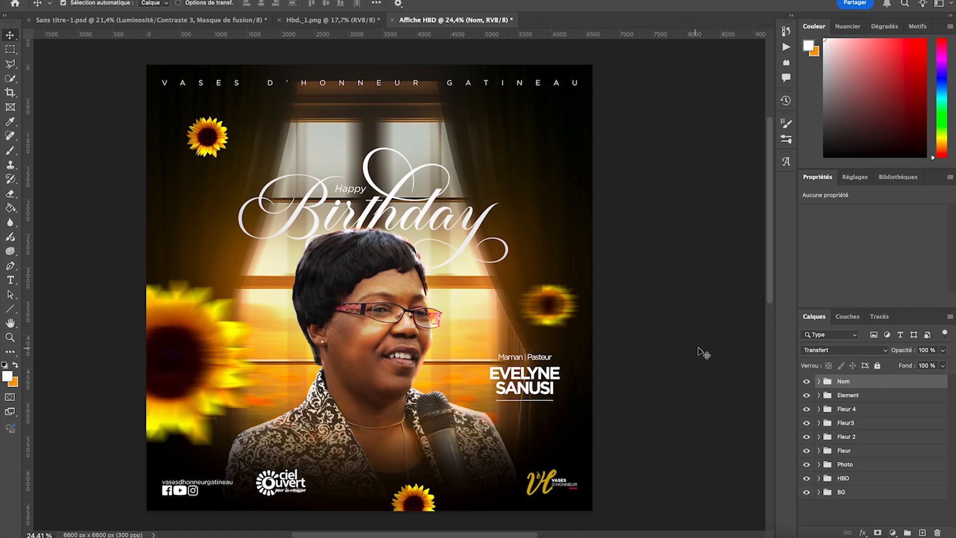
- Draw a circle about 701 px in diameter on the dark curtain, above and beyond the end of the Birthday title
left_click(11, 311)
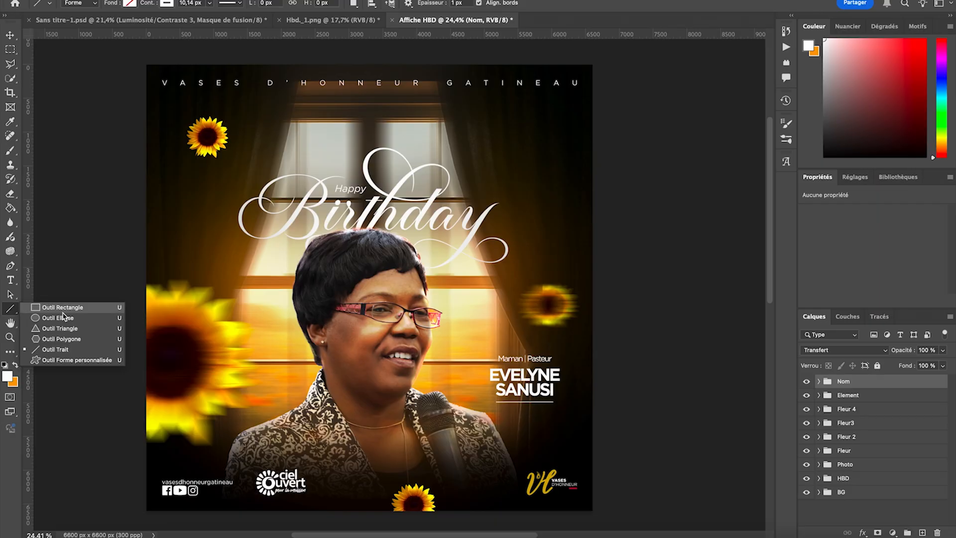
left_click(59, 319)
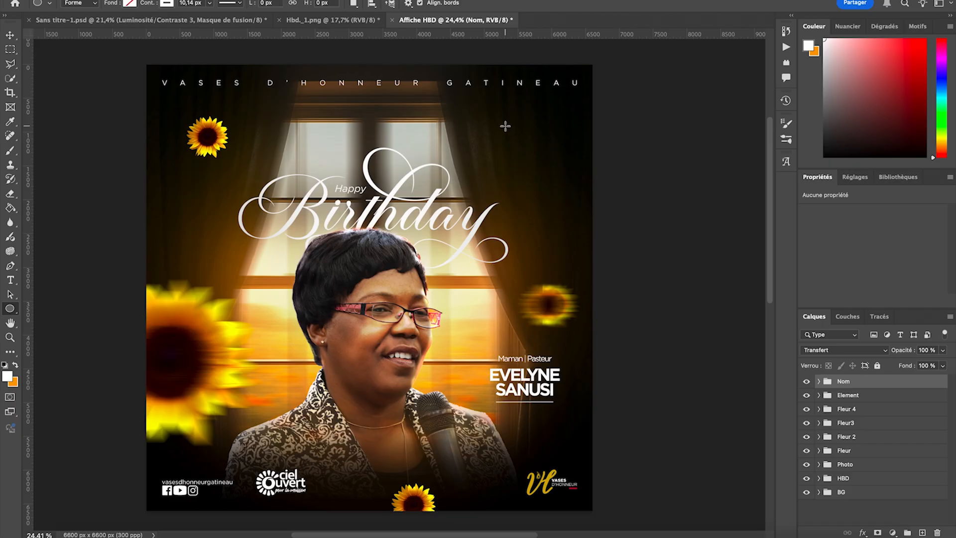
left_click_drag(505, 126, 552, 184)
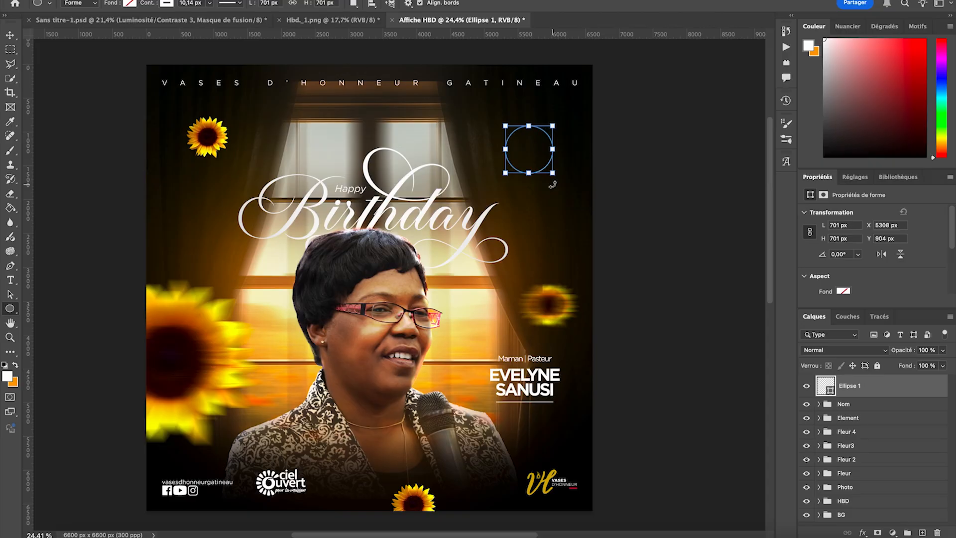
- Give the circle an orange fill with no outline, and shift it slightly right and down to Y 931 px
scroll(848, 295, "down", 1)
left_click(839, 280)
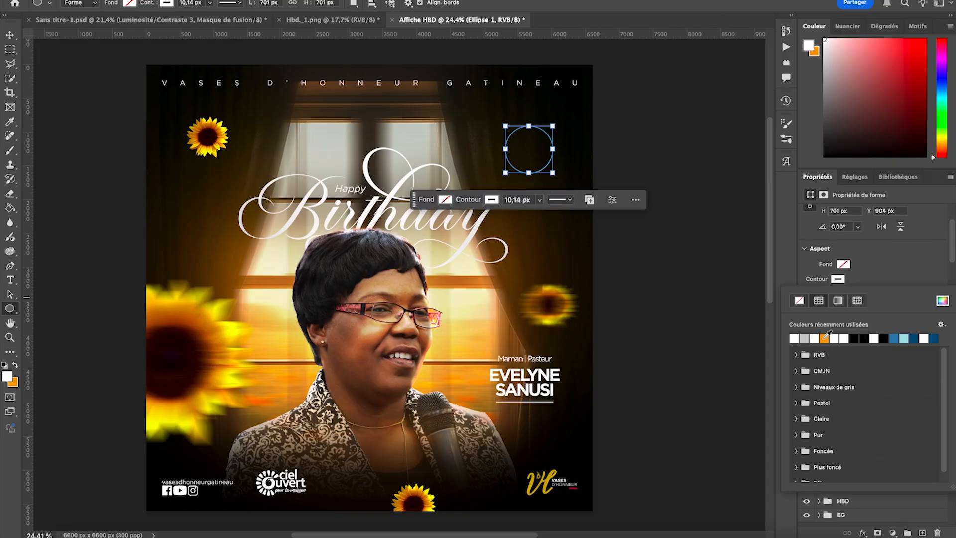
left_click(825, 338)
left_click(846, 267)
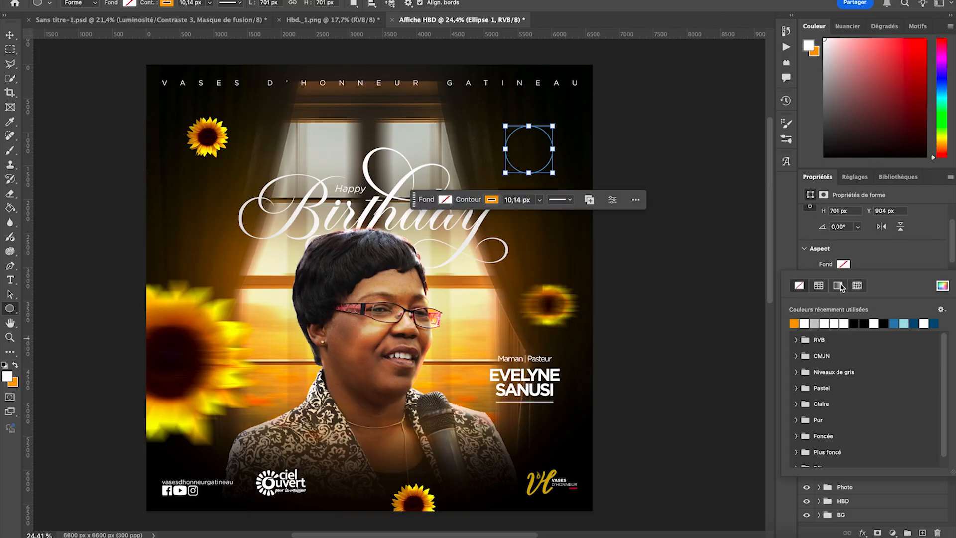
left_click(797, 324)
left_click(848, 263)
left_click(839, 280)
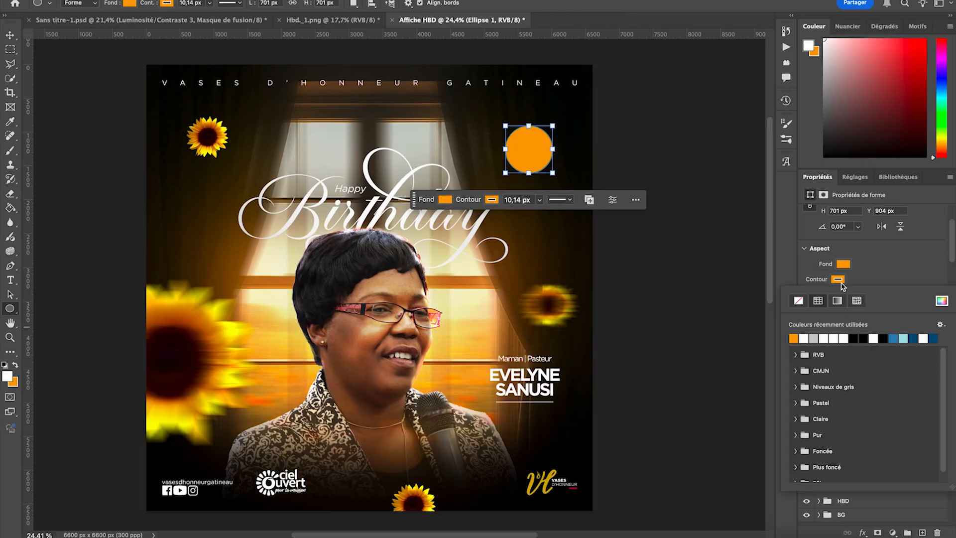
left_click(799, 302)
key("v")
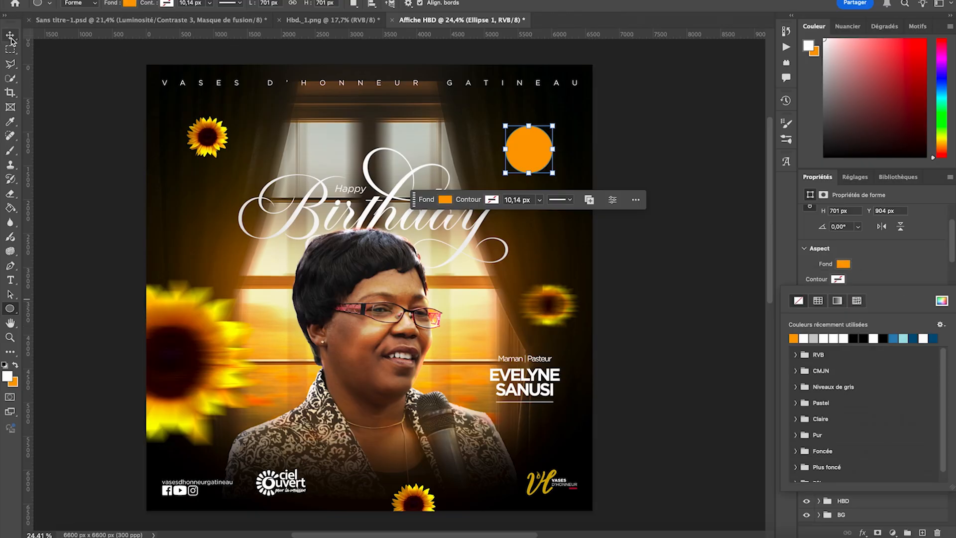
left_click_drag(539, 159, 544, 159)
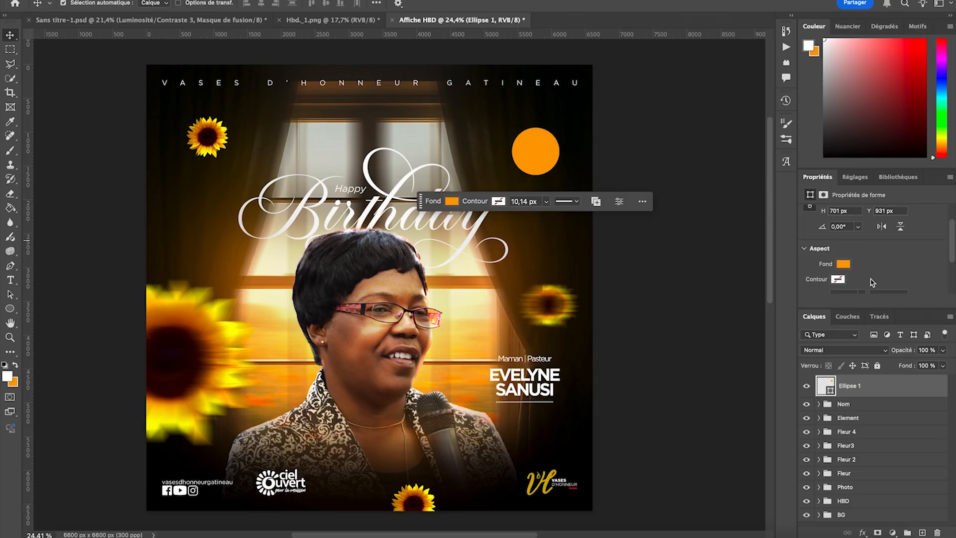
- Add a linear red-to-yellow gradient overlay to the circle's layer, at a 117° angle and 150% scale
double_click(903, 390)
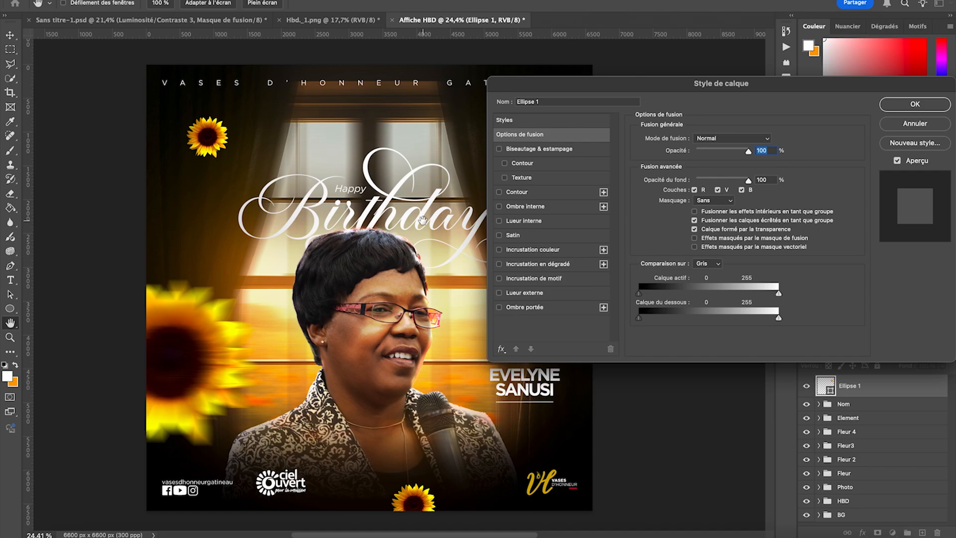
scroll(389, 242, "right", 6)
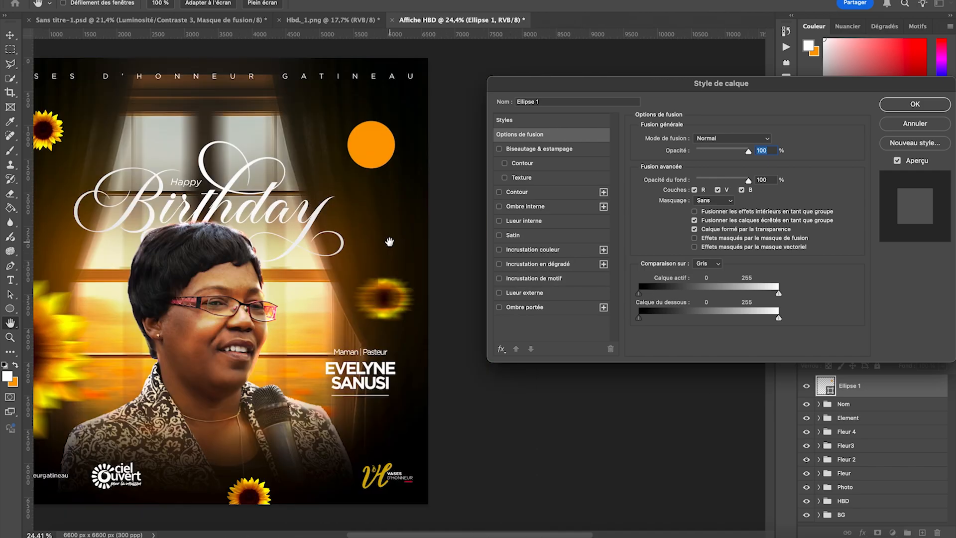
left_click(527, 264)
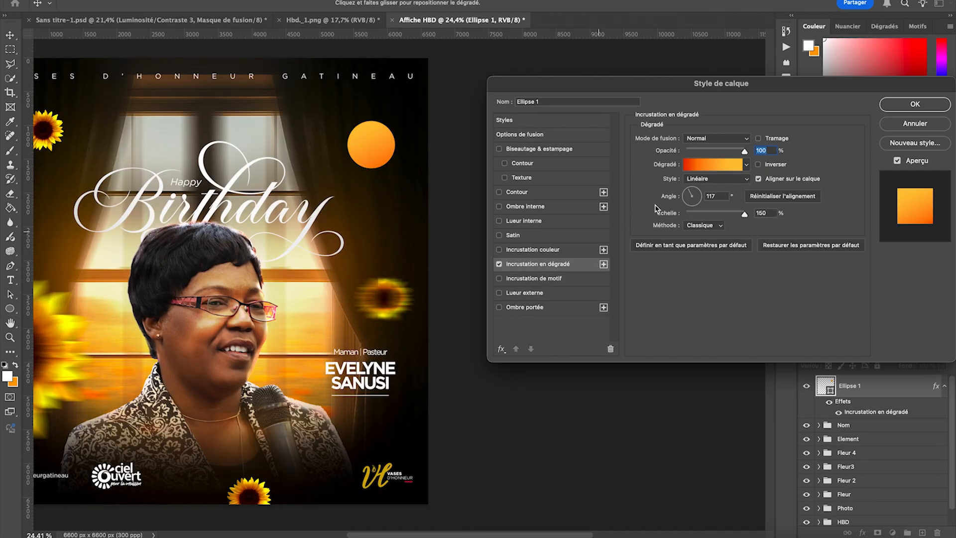
- Check the colours of the gradient's red and yellow stops, keep them, and apply the overlay to the circle
left_click(714, 166)
left_click(562, 413)
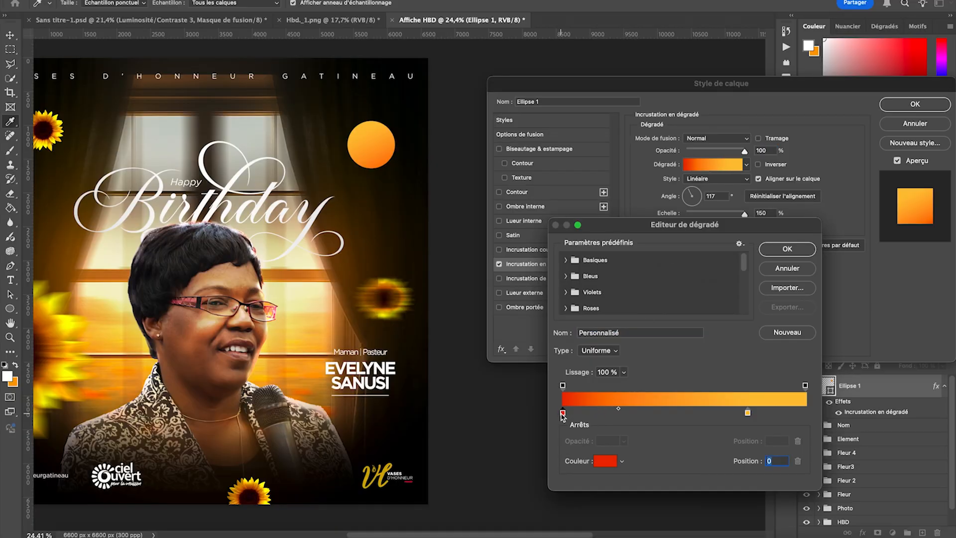
left_click(610, 465)
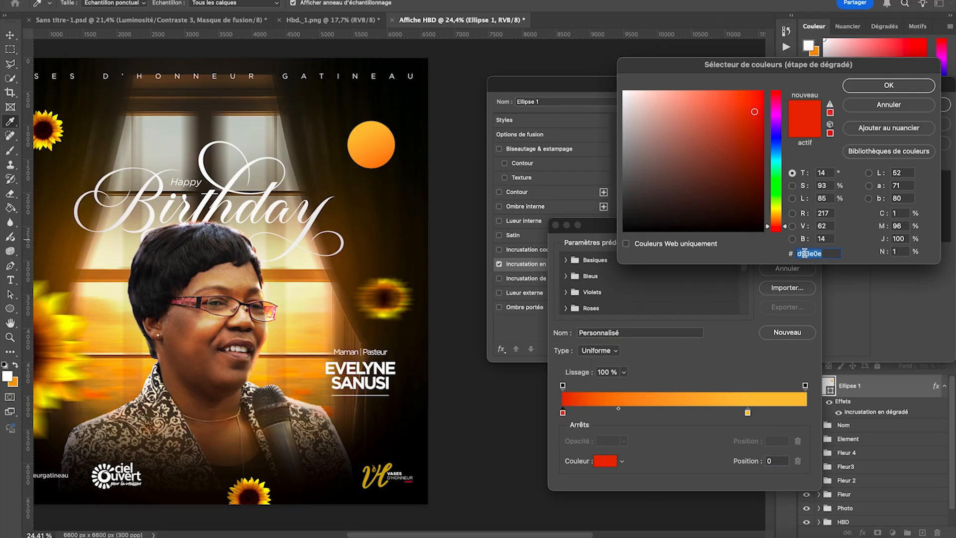
left_click(888, 87)
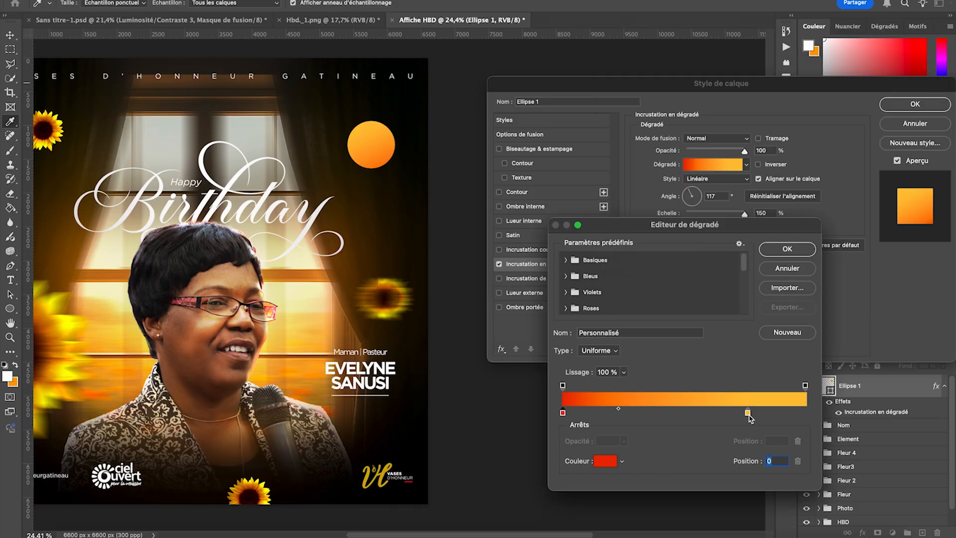
left_click(748, 413)
left_click(610, 462)
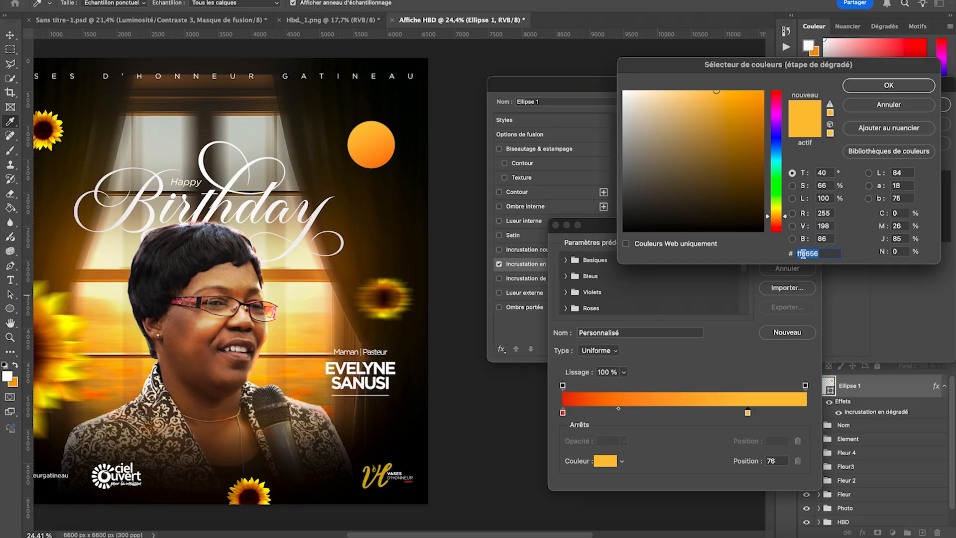
left_click(907, 90)
left_click(806, 252)
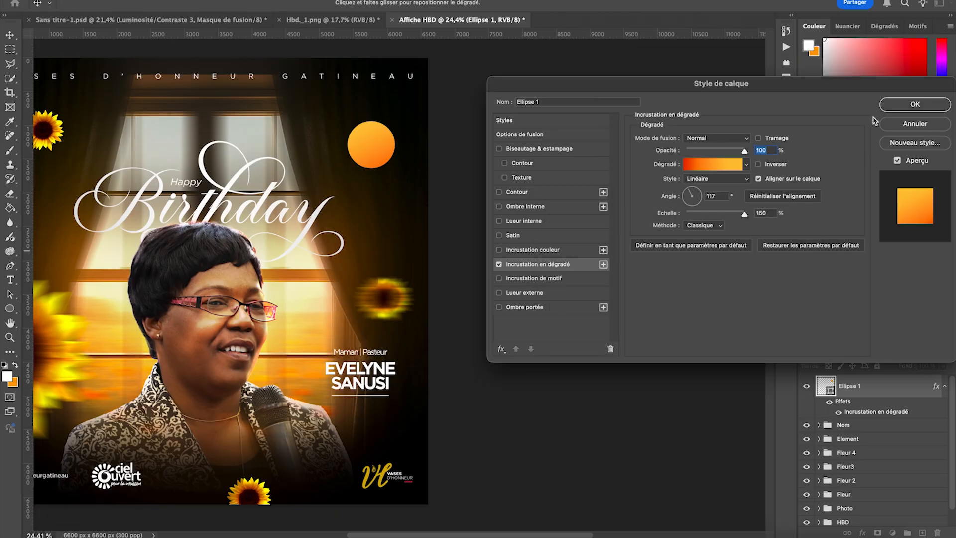
left_click(893, 103)
- Collapse the circle layer's effects and start white Gotham Bold text along the circle's edge, from its upper-left part
scroll(536, 139, "left", 5)
scroll(535, 139, "up", 1)
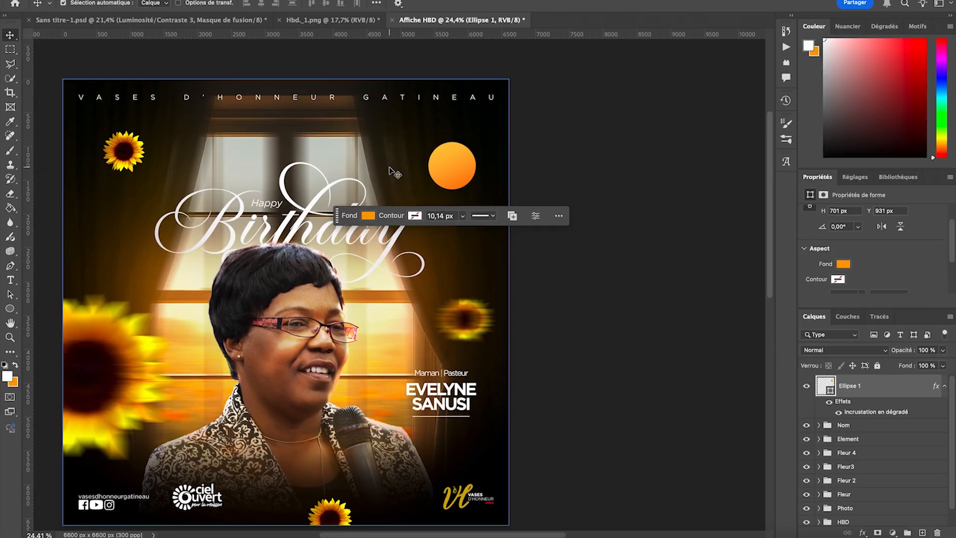
scroll(451, 138, "up", 5)
scroll(447, 134, "up", 7)
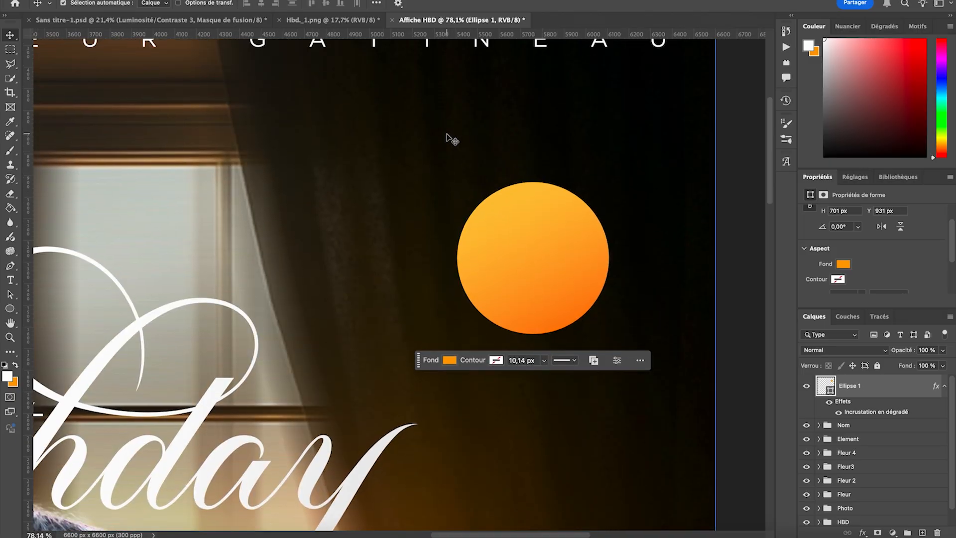
scroll(447, 135, "right", 3)
left_click(938, 386)
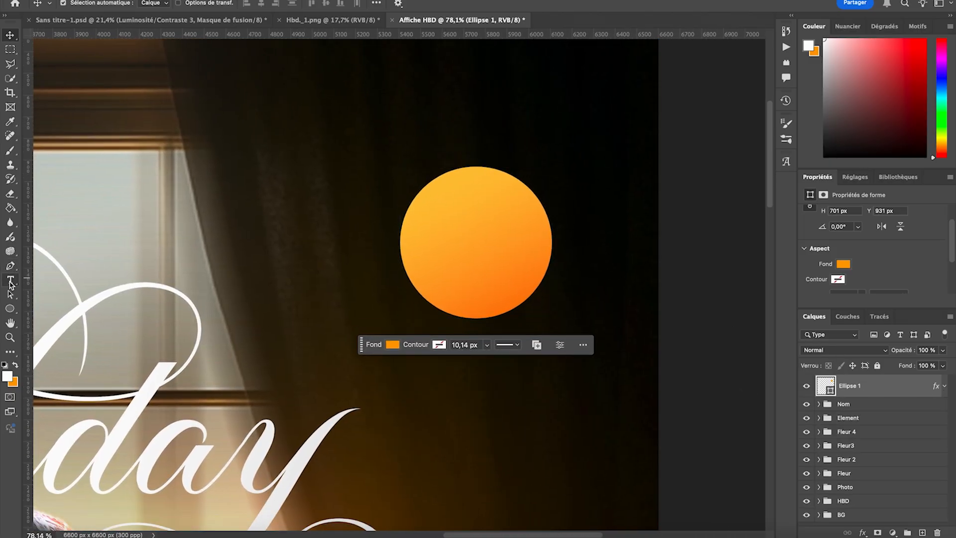
left_click(10, 281)
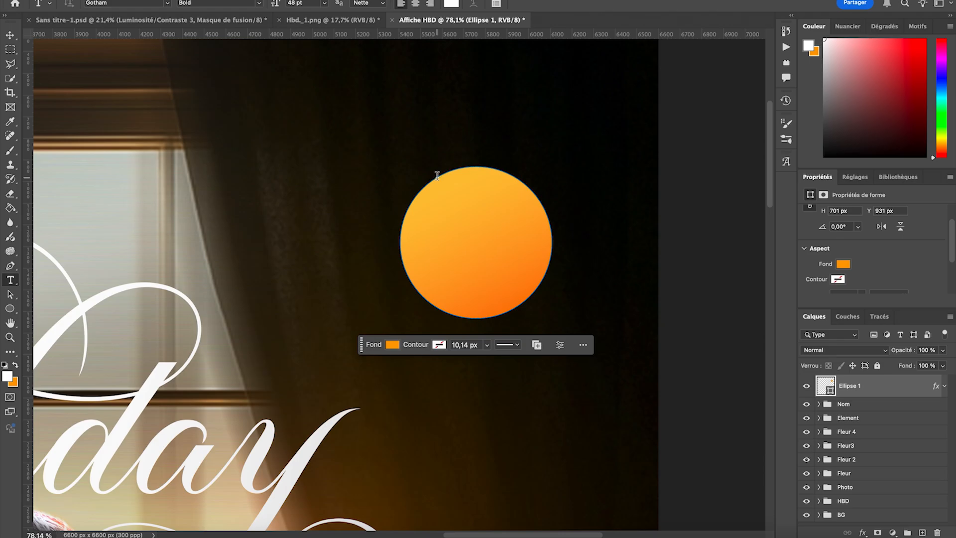
left_click(437, 175)
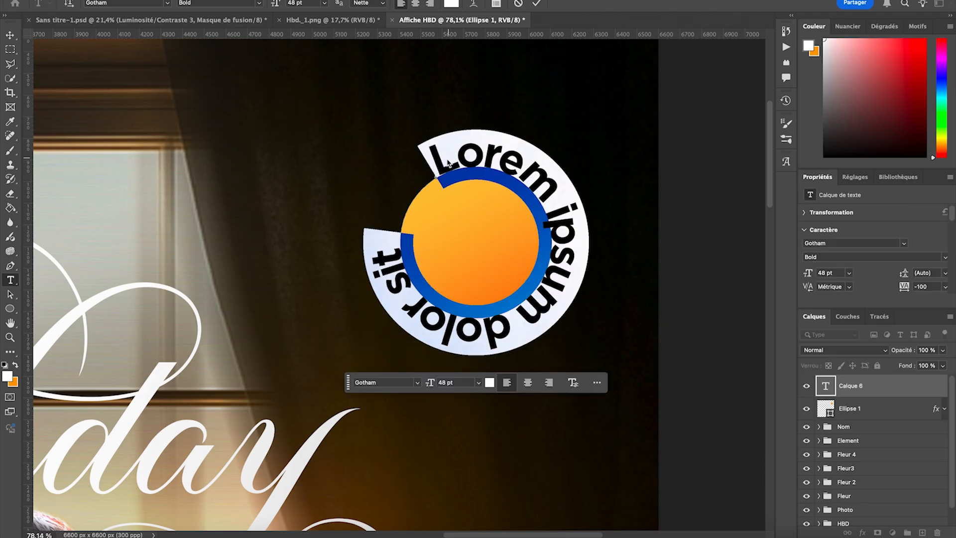
- Set the circular text to 16 pt and replace the placeholder with "Jour Spécial"
left_click(324, 3)
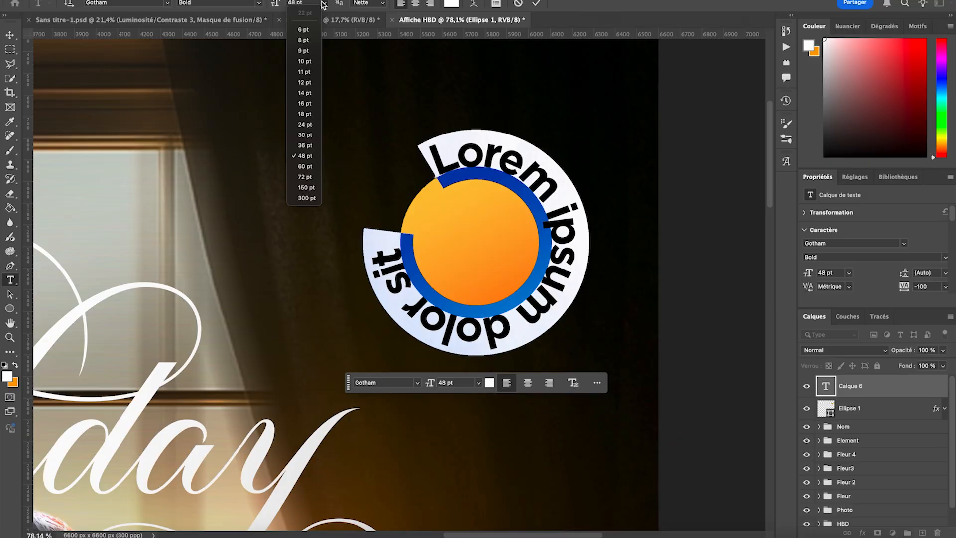
left_click(307, 114)
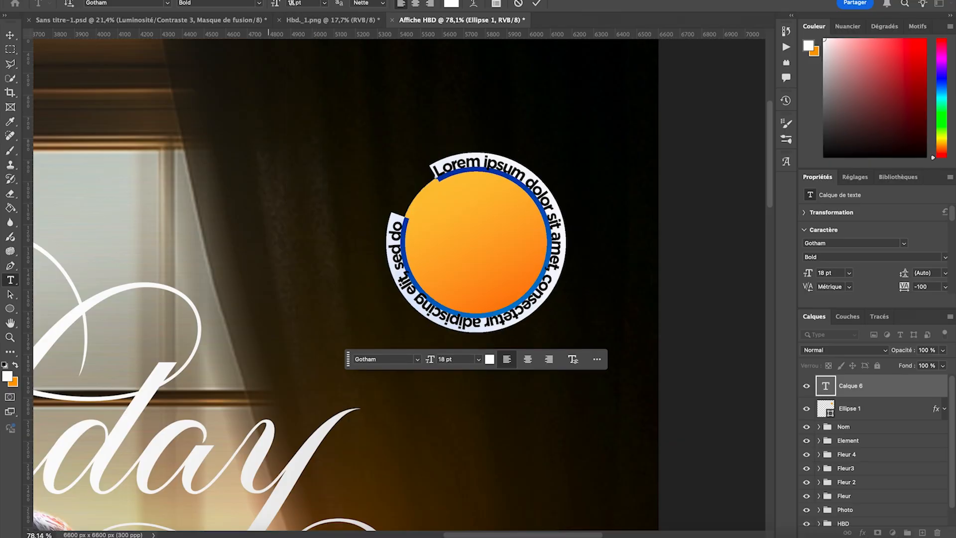
left_click(324, 4)
left_click(307, 104)
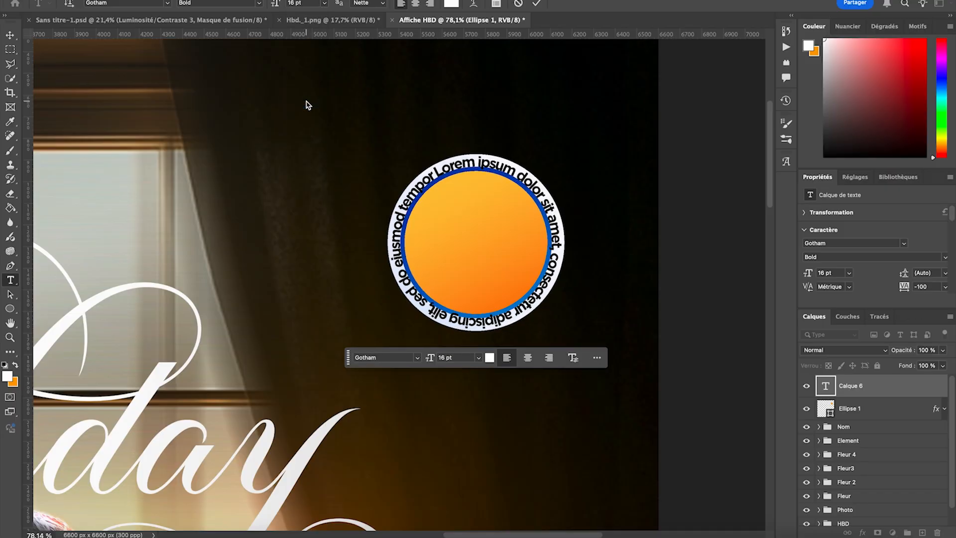
triple_click(431, 177)
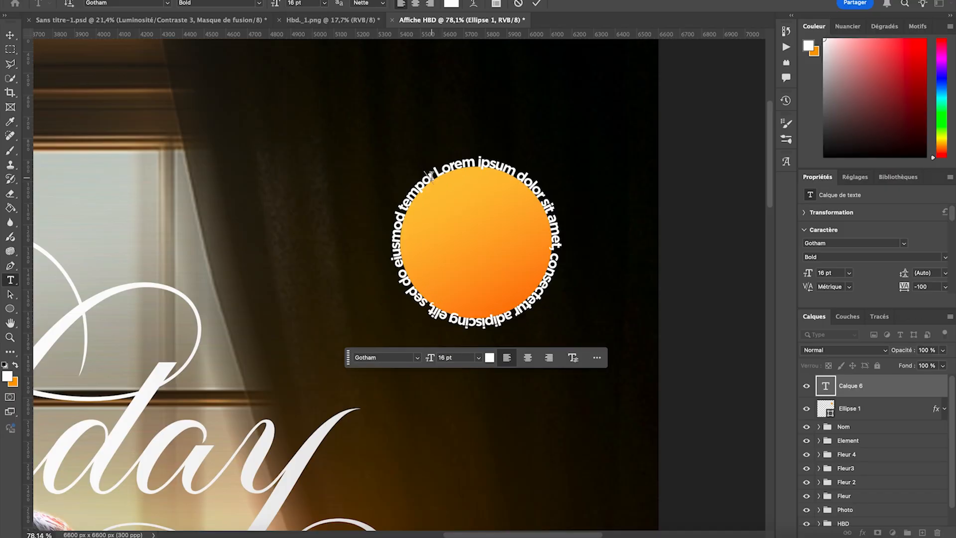
key("BackSpace")
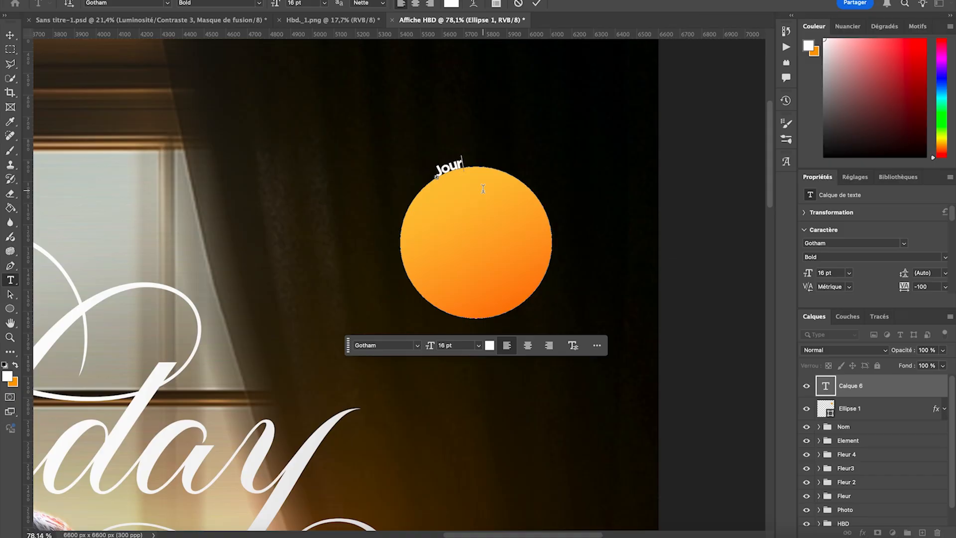
type("Jour sp")
type("S")
type("pé")
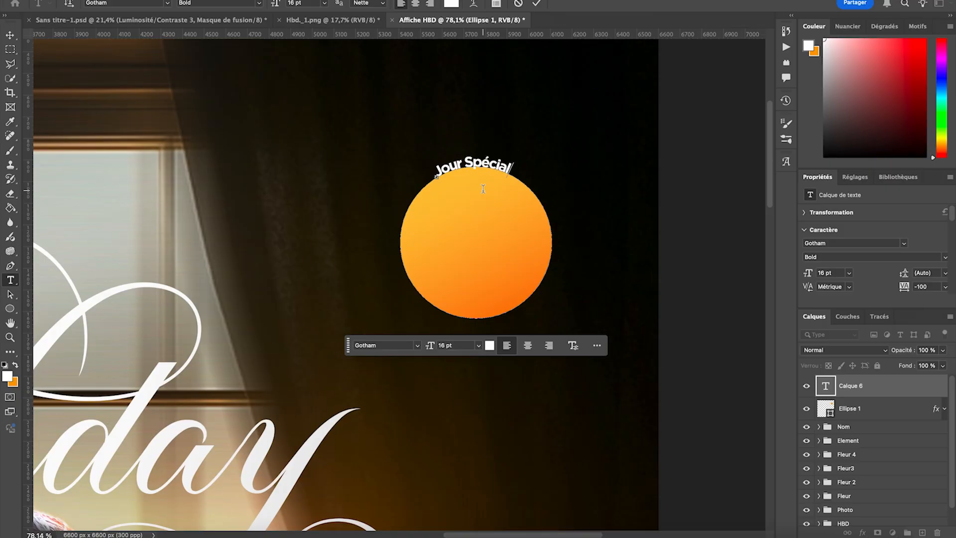
- Change the "Jour Spécial" text on the circle to Gotham Medium at 14 pt
triple_click(479, 174)
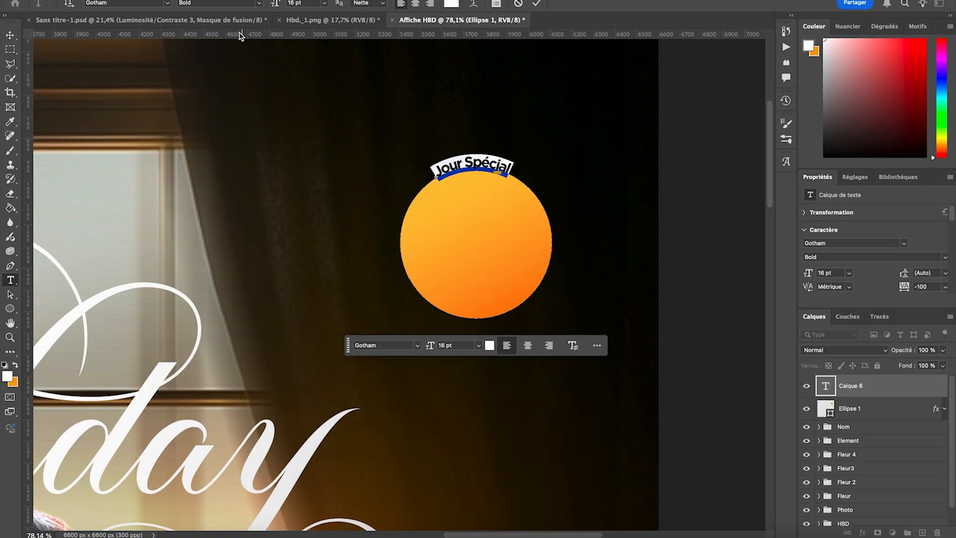
left_click(260, 2)
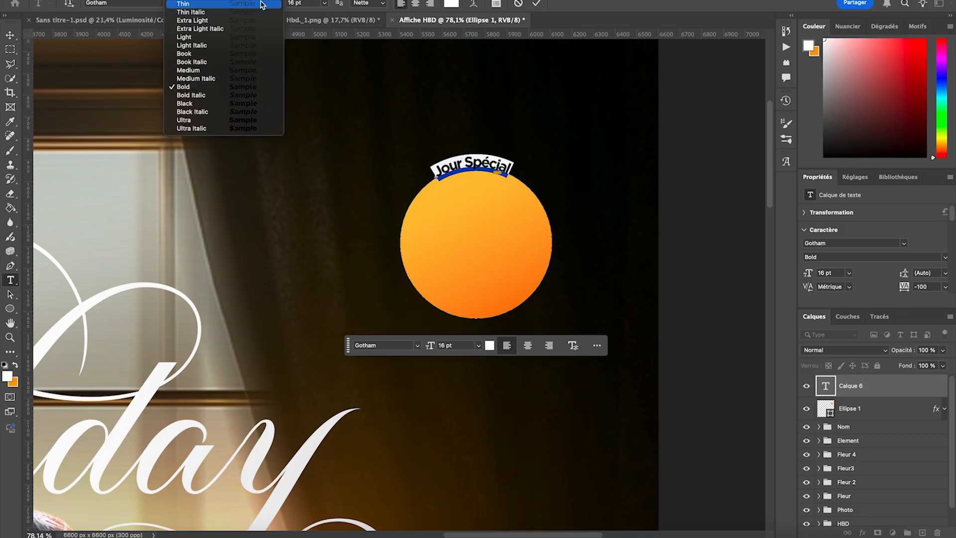
left_click(203, 70)
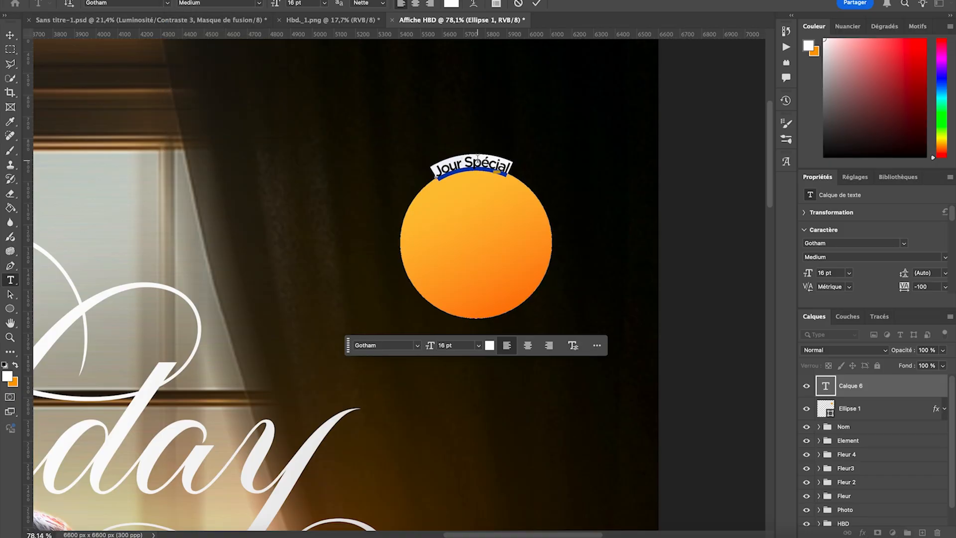
left_click(481, 163)
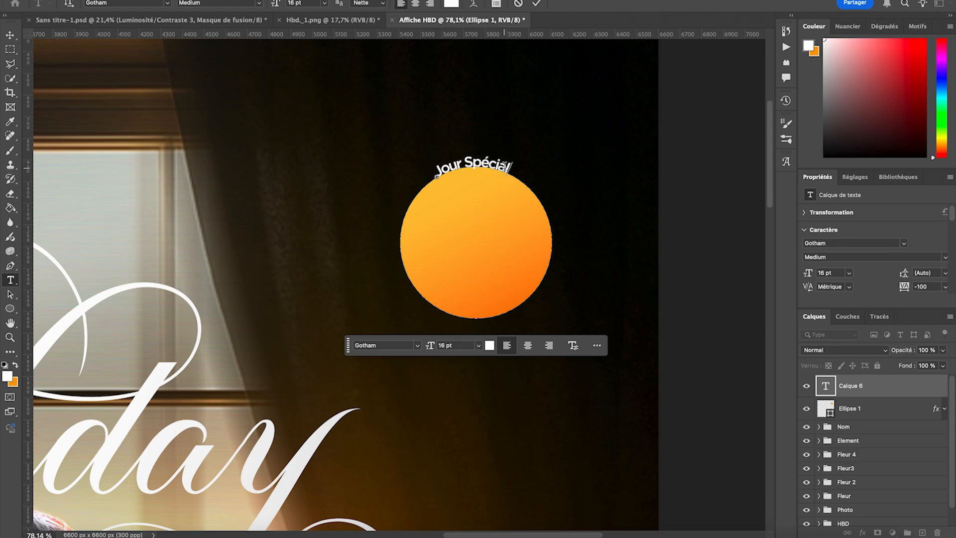
left_click_drag(493, 170, 437, 149)
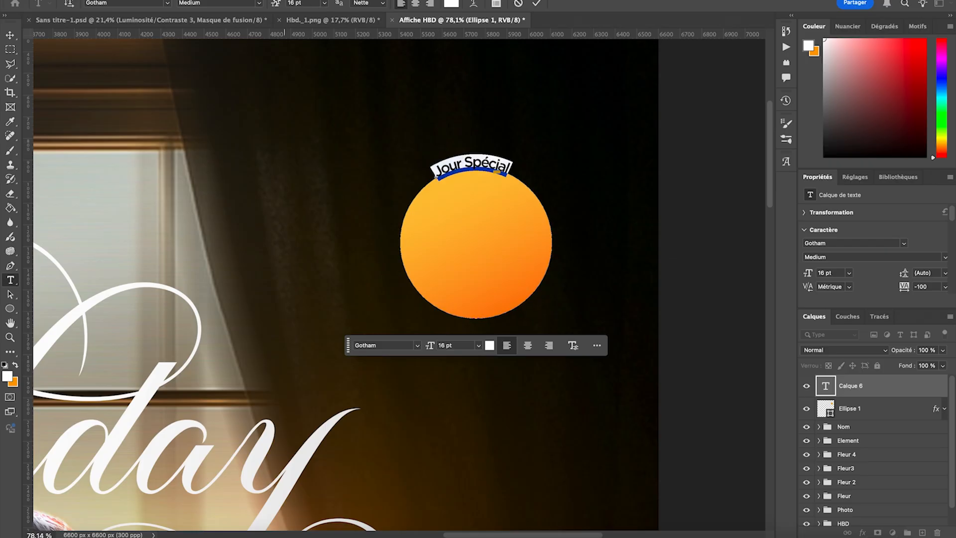
left_click(326, 4)
left_click(305, 93)
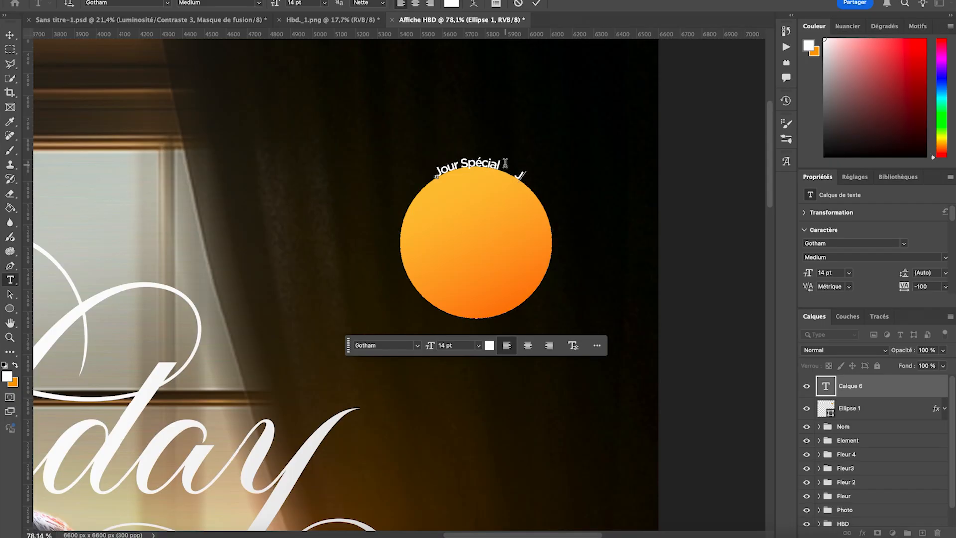
- Repeat the text "Jour Spécial" along the circle until six evenly spaced copies ring it, and commit the text
type("ur Spécial")
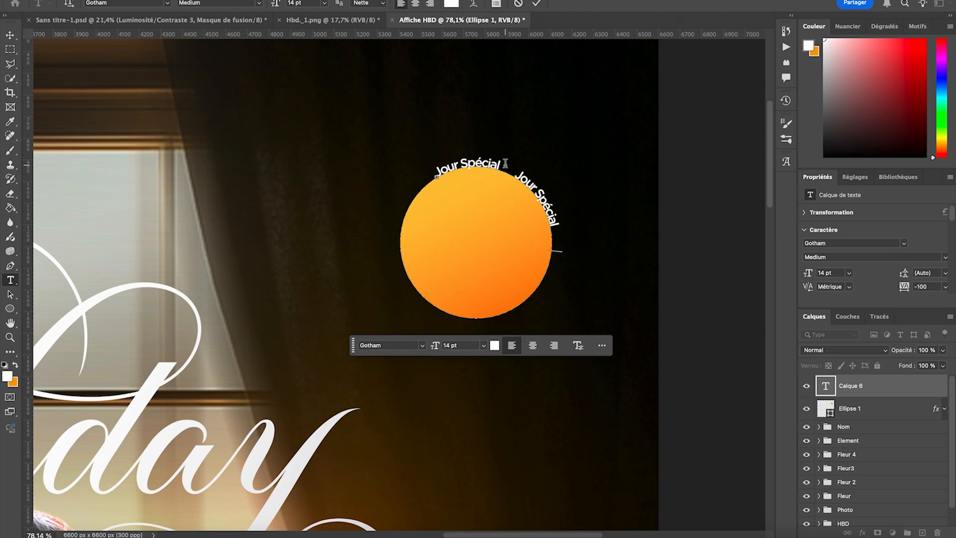
type("Jour DS")
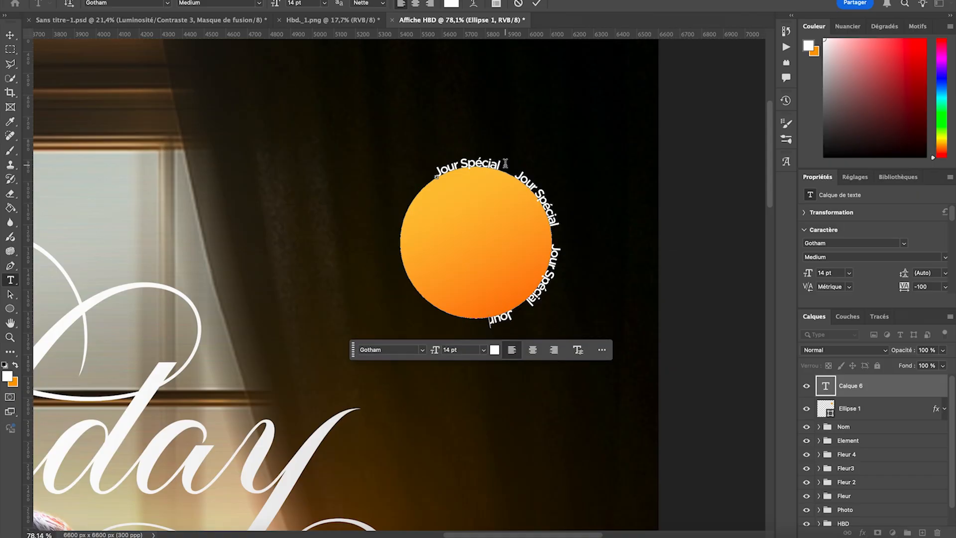
type("Sp")
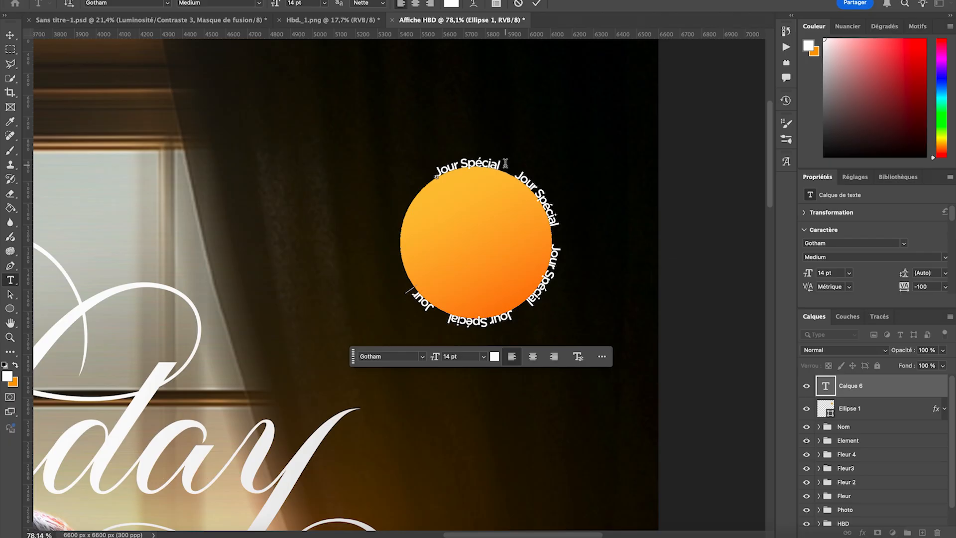
type("écial Jour Spécial")
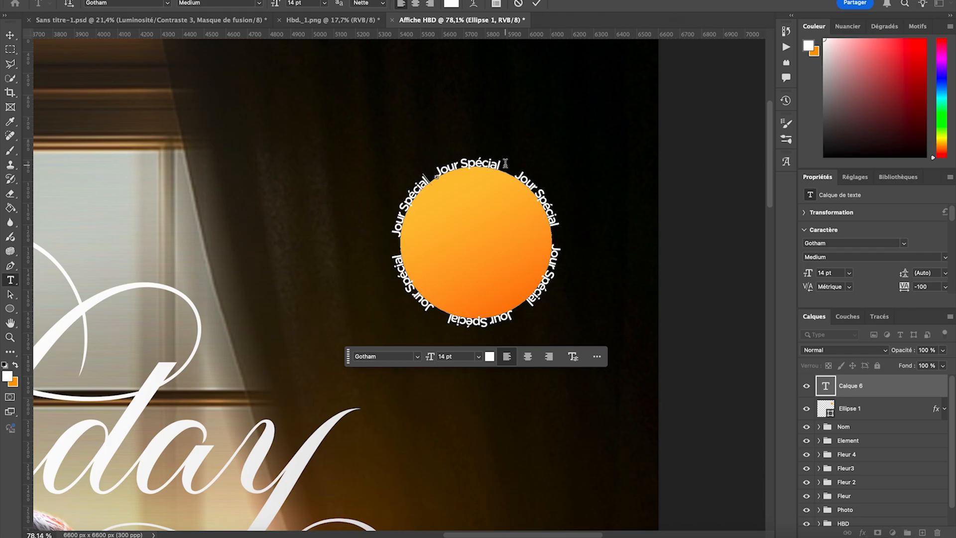
left_click(9, 35)
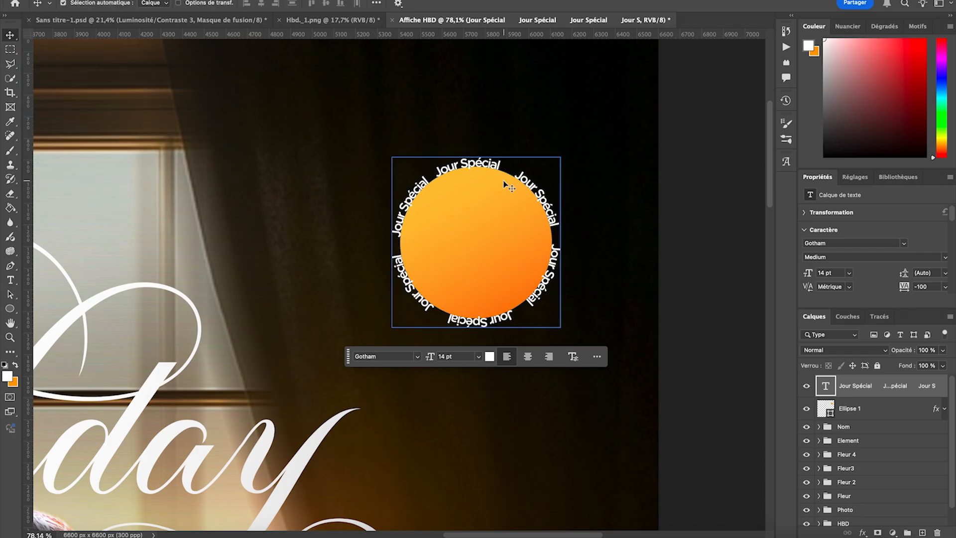
- Enlarge the circular text to about 113% and centre it around the orange circle with an even gap
key("super+t")
left_click_drag(476, 157, 480, 139)
left_click_drag(484, 184, 481, 188)
left_click_drag(476, 149, 481, 174)
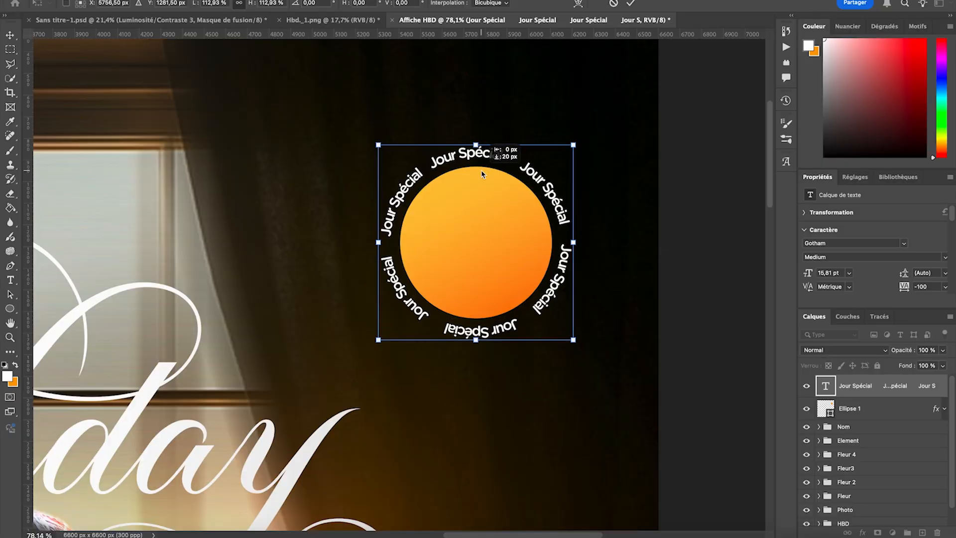
left_click(541, 368)
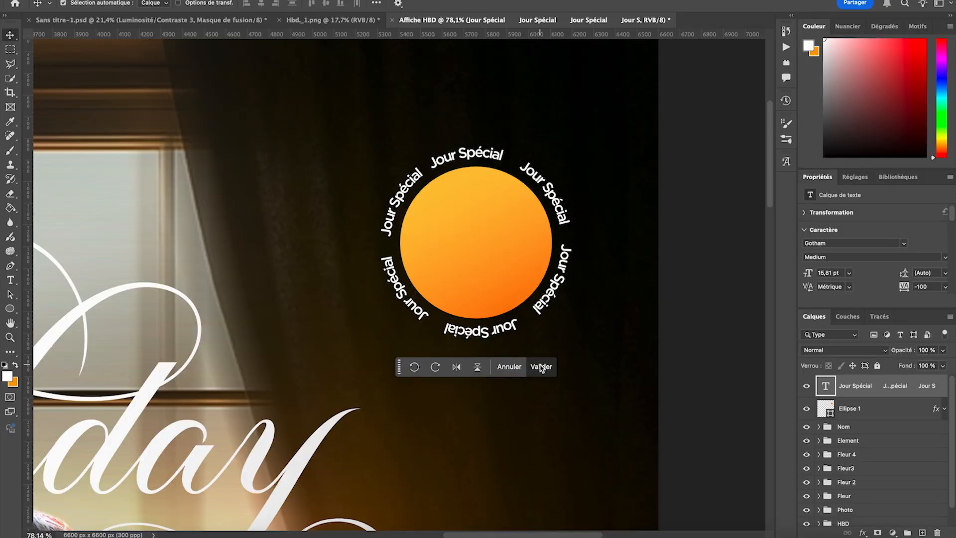
- Change the whole ring of "Jour Spécial" text to the Gotham Book style
double_click(482, 158)
left_click(258, 4)
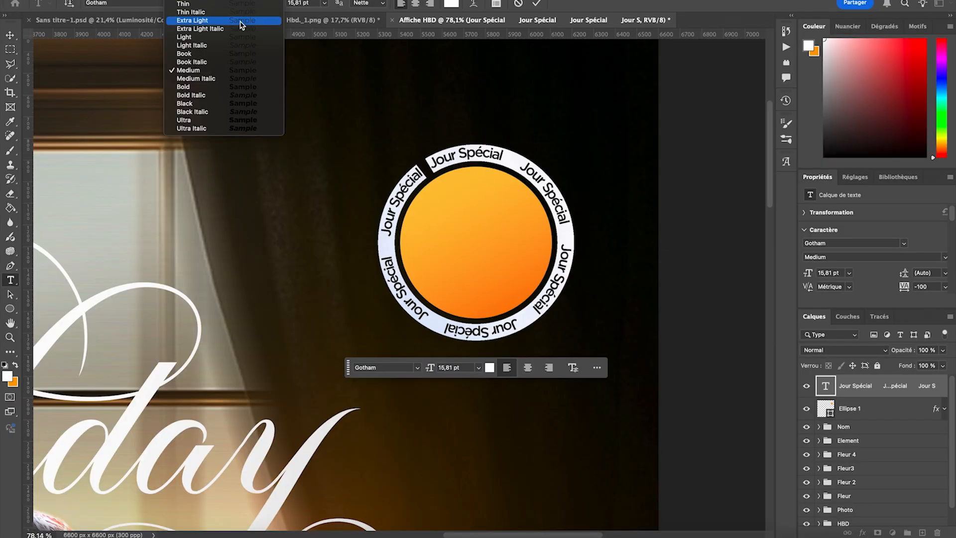
left_click(199, 56)
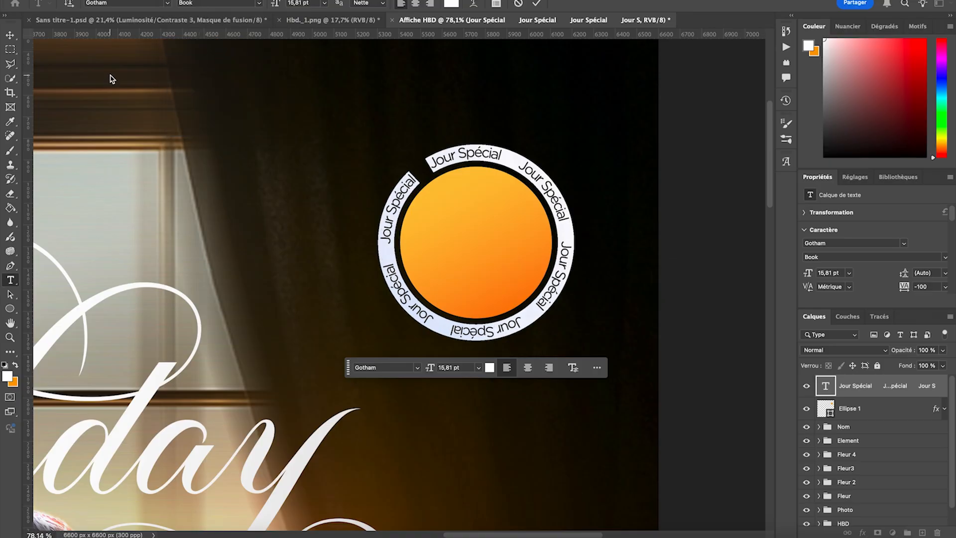
left_click(12, 37)
key("super+minus")
key("super+minus")
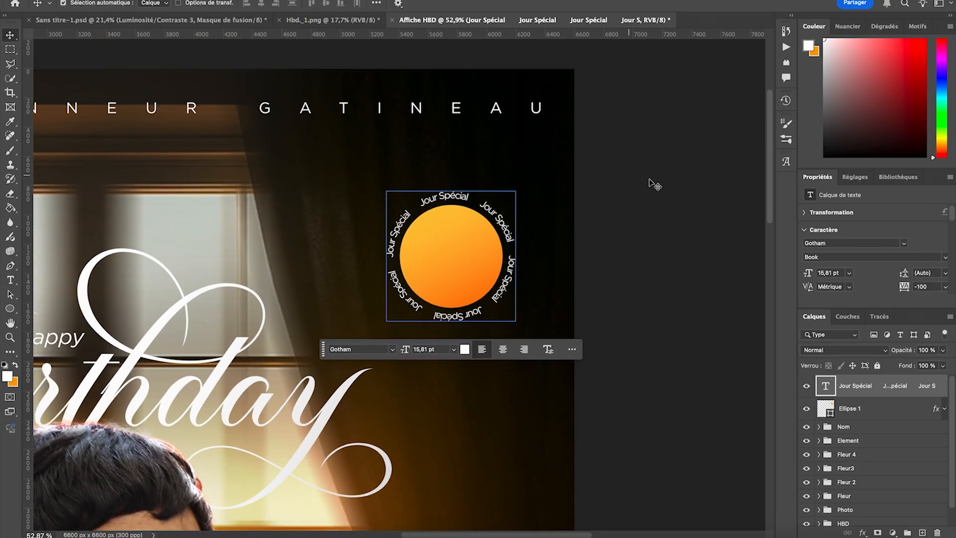
- Deselect the ring text, review the whole poster and examine the badge up close
left_click(691, 185)
key("super+minus")
key("super+minus")
scroll(691, 185, "down", 5)
scroll(691, 185, "left", 3)
scroll(691, 185, "down", 3)
scroll(691, 185, "right", 2)
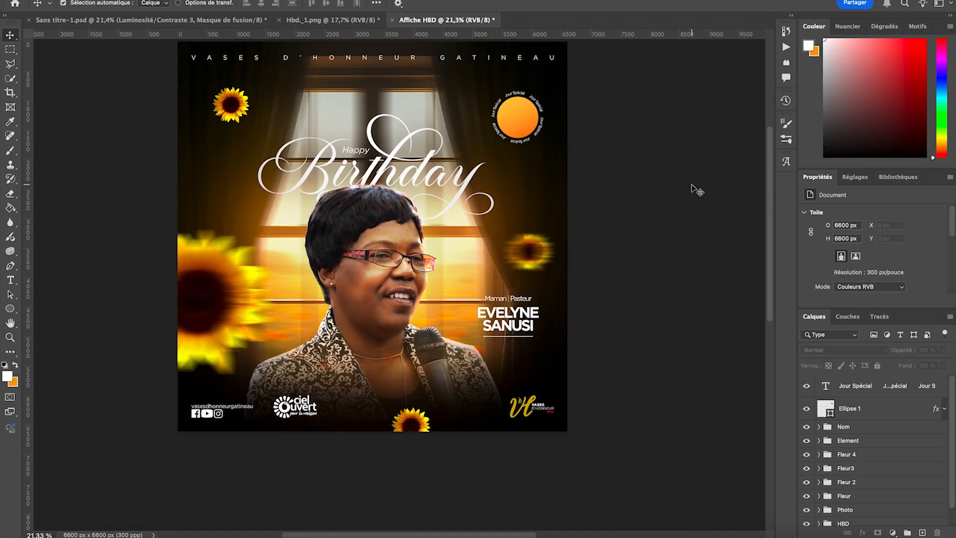
scroll(691, 185, "up", 2)
scroll(691, 185, "down", 1)
scroll(496, 142, "up", 5)
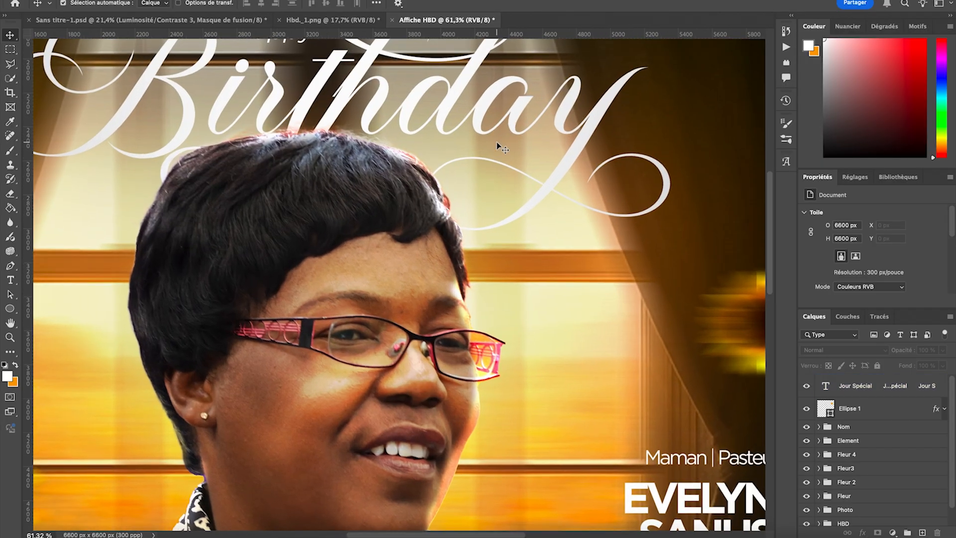
scroll(497, 141, "right", 5)
scroll(497, 141, "up", 5)
scroll(498, 144, "up", 5)
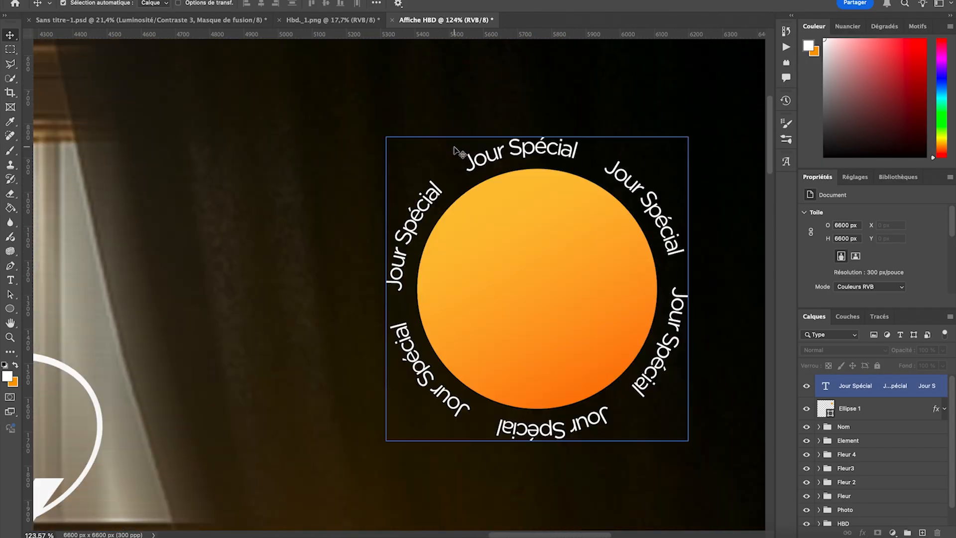
- Draw a small circle about 39 px wide on the dark curtain beside the badge and fill it with white
left_click(10, 308)
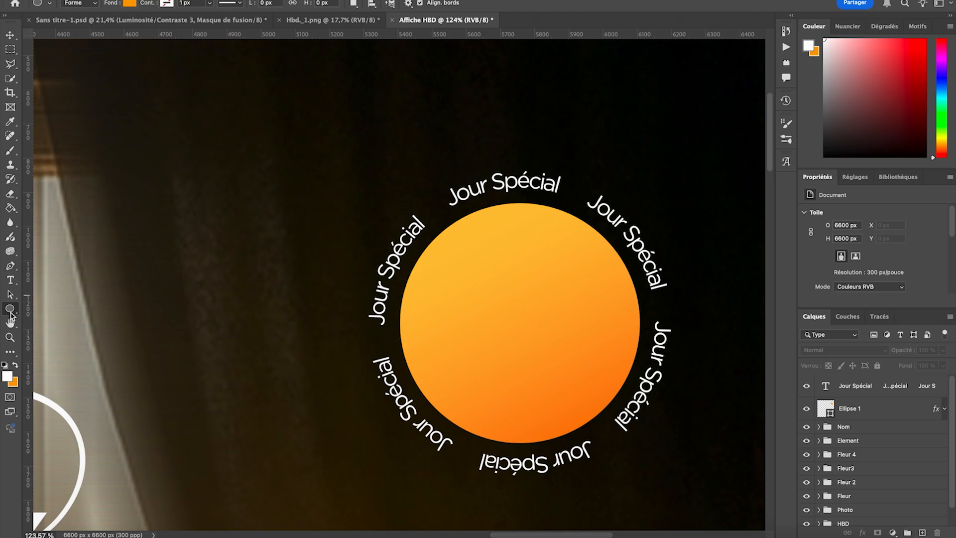
left_click_drag(238, 112, 249, 122)
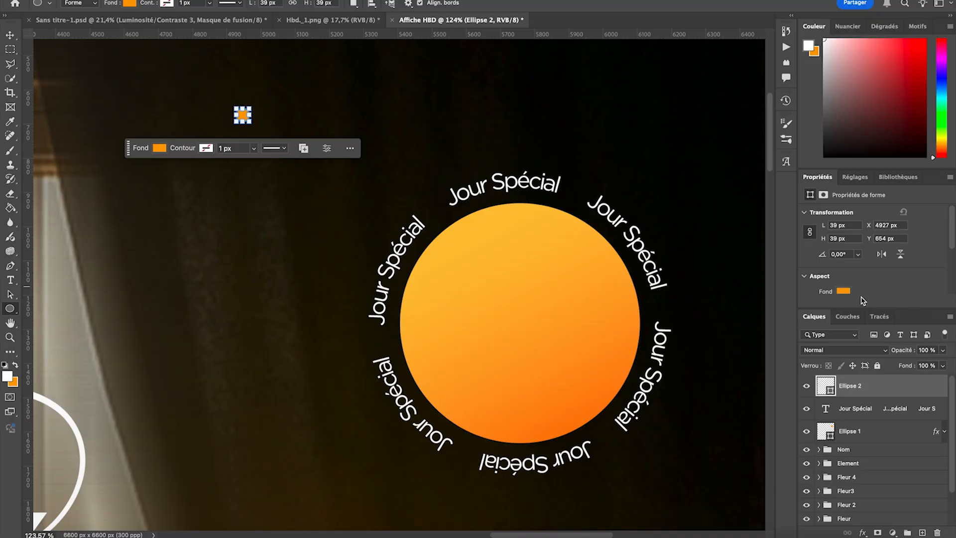
left_click(845, 292)
left_click(824, 350)
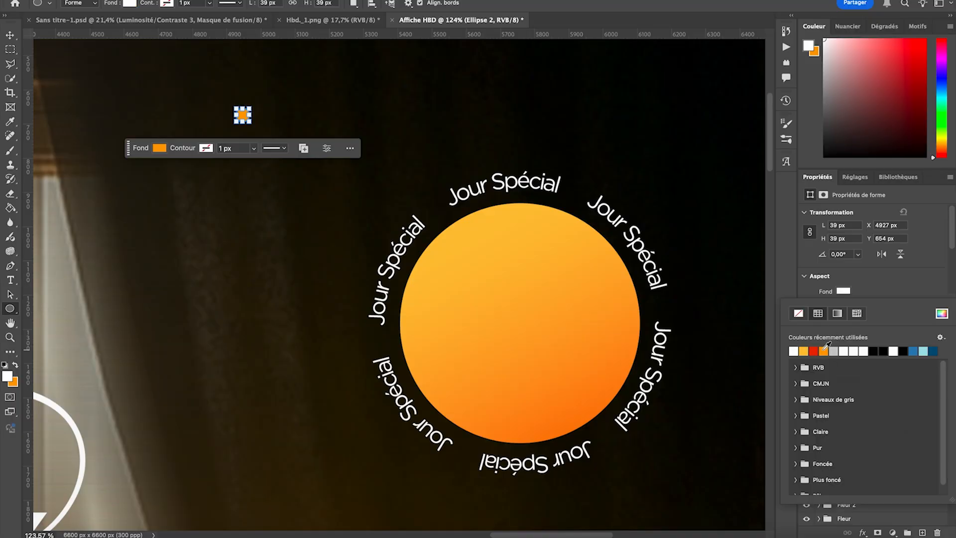
- Scale the small white dot down to about 18 px
left_click(16, 37)
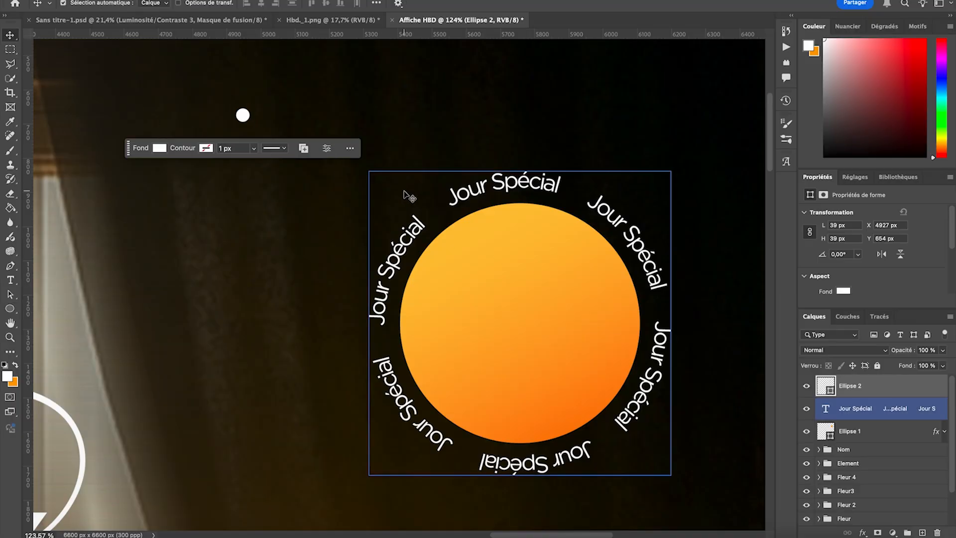
key("super+t")
left_click_drag(231, 106, 240, 113)
left_click(13, 39)
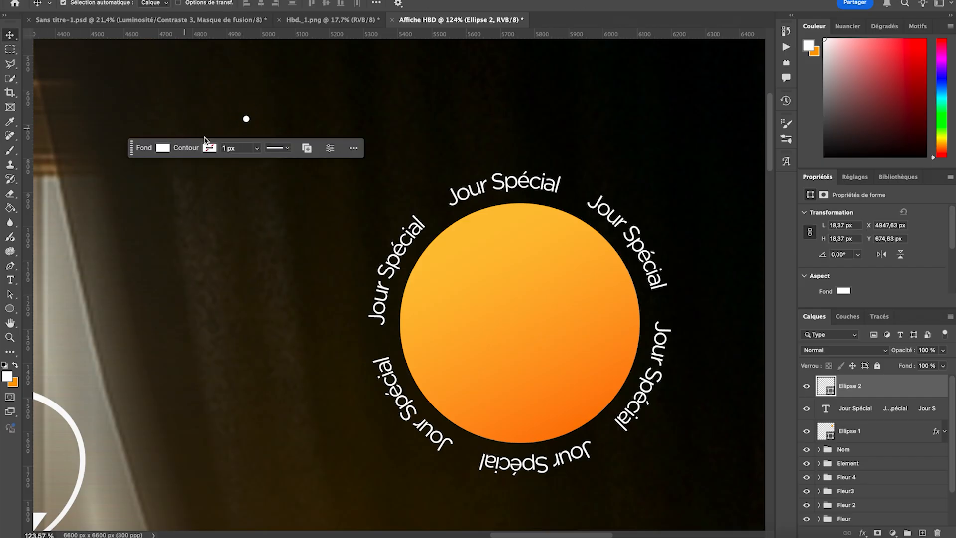
- Try to place the white dot in the ring text's upper-left gap and carry it to the upper-right gap, and undo the moves
left_click_drag(249, 122, 437, 211)
key("super+plus")
scroll(443, 187, "up", 2)
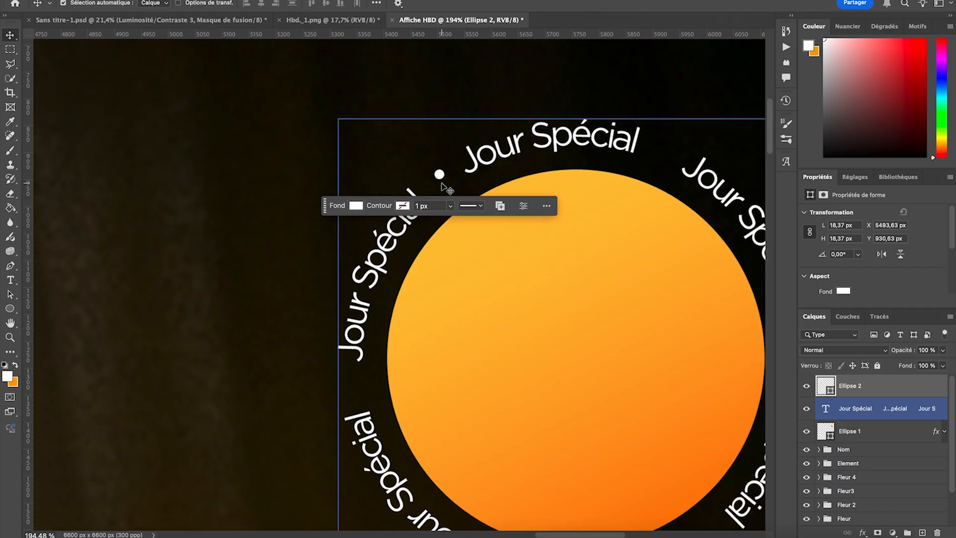
scroll(466, 243, "up", 2)
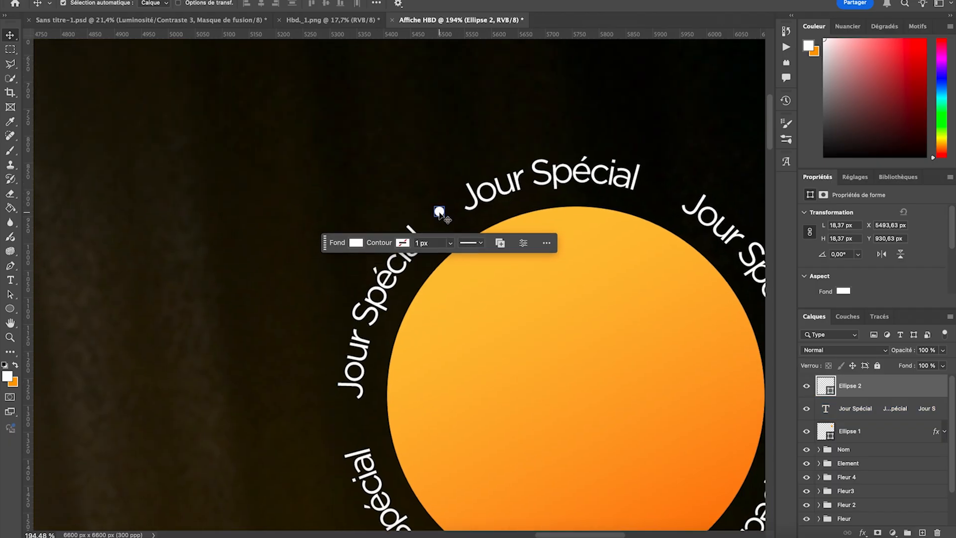
left_click_drag(439, 213, 438, 217)
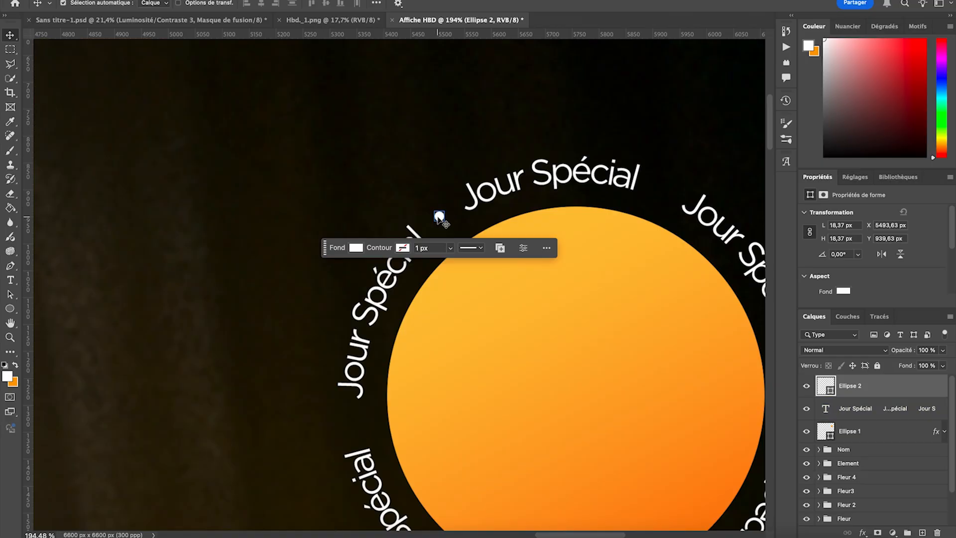
left_click(438, 216)
left_click_drag(438, 216, 652, 203)
key("super+z")
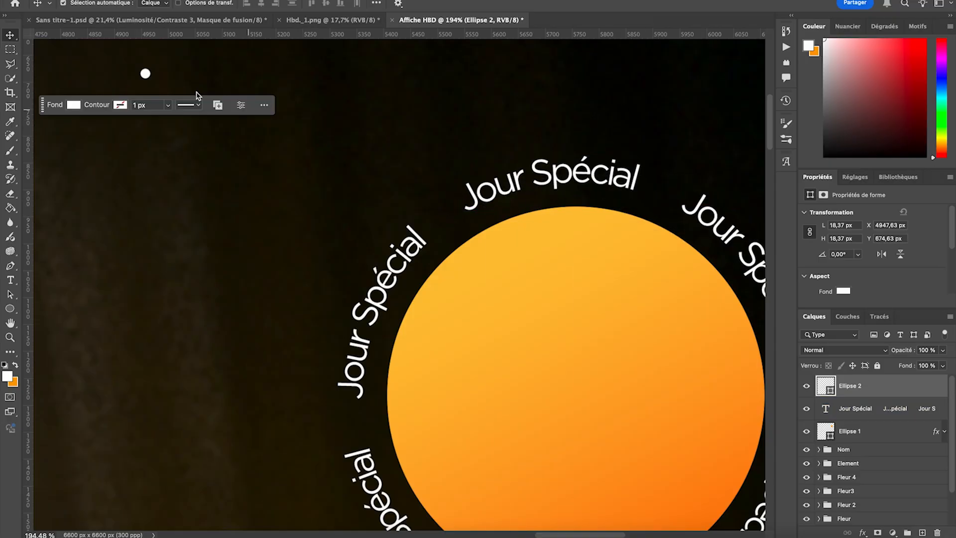
- Place the white dot in the ring text's upper-left gap and put copies in the upper-right and right gaps
left_click_drag(146, 75, 661, 190)
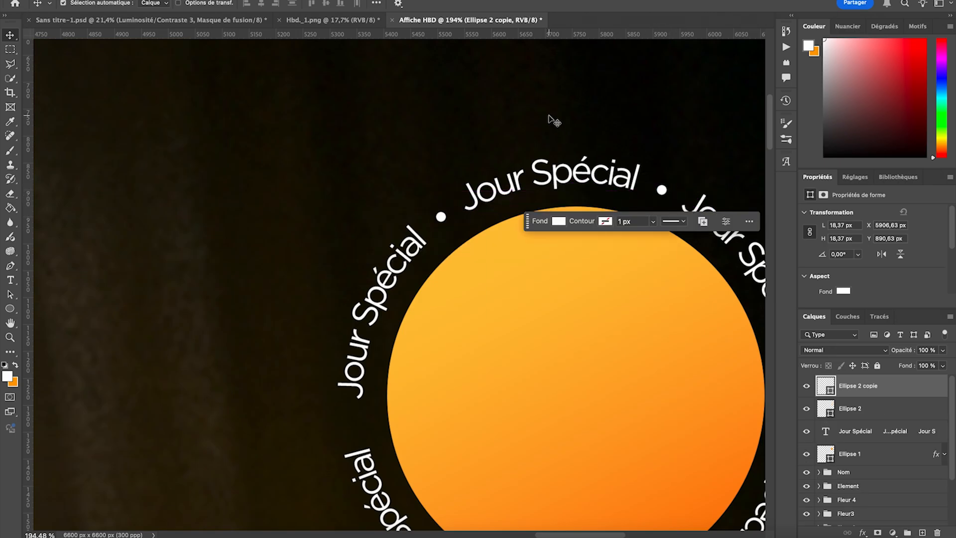
scroll(551, 122, "right", 10)
scroll(553, 122, "down", 3)
scroll(552, 121, "right", 1)
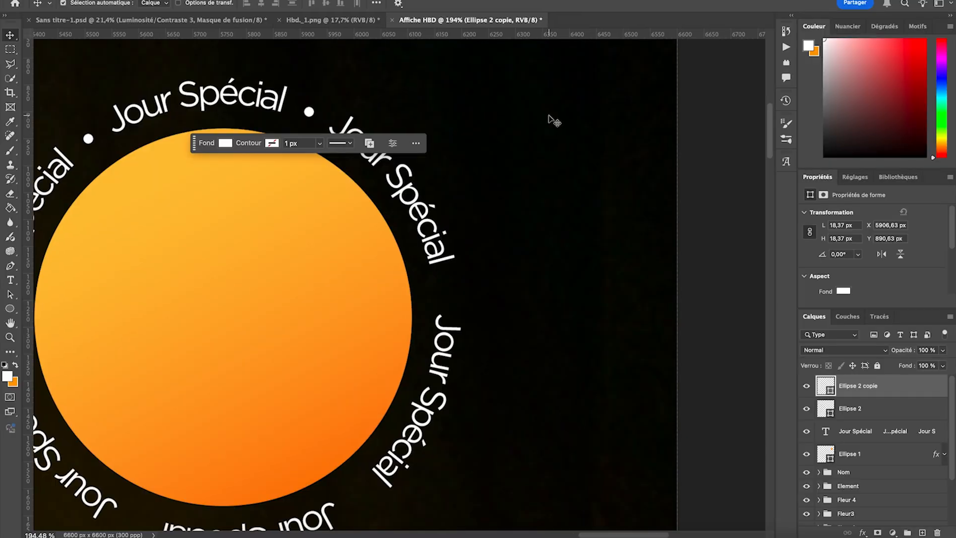
left_click_drag(309, 113, 447, 292)
scroll(446, 294, "down", 4)
scroll(446, 294, "left", 3)
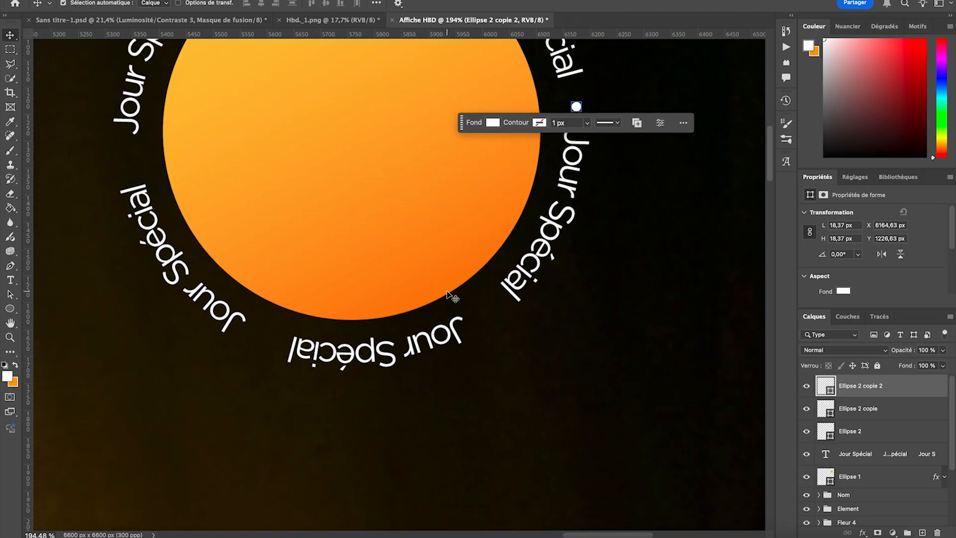
- Copy the white dot into the ring's three remaining gaps, at its lower right, lower left and left, and deselect
scroll(447, 294, "down", 2)
scroll(448, 295, "left", 1)
left_click_drag(591, 77, 278, 313)
scroll(365, 411, "up", 3)
scroll(366, 411, "left", 3)
left_click_drag(357, 385, 219, 208)
scroll(222, 207, "down", 5)
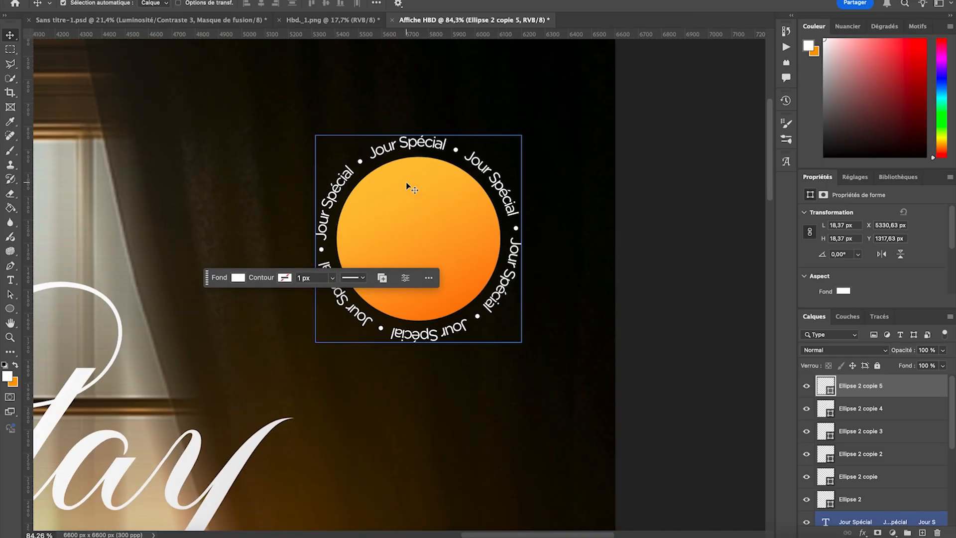
scroll(407, 186, "down", 2)
left_click(615, 220)
scroll(619, 220, "left", 4)
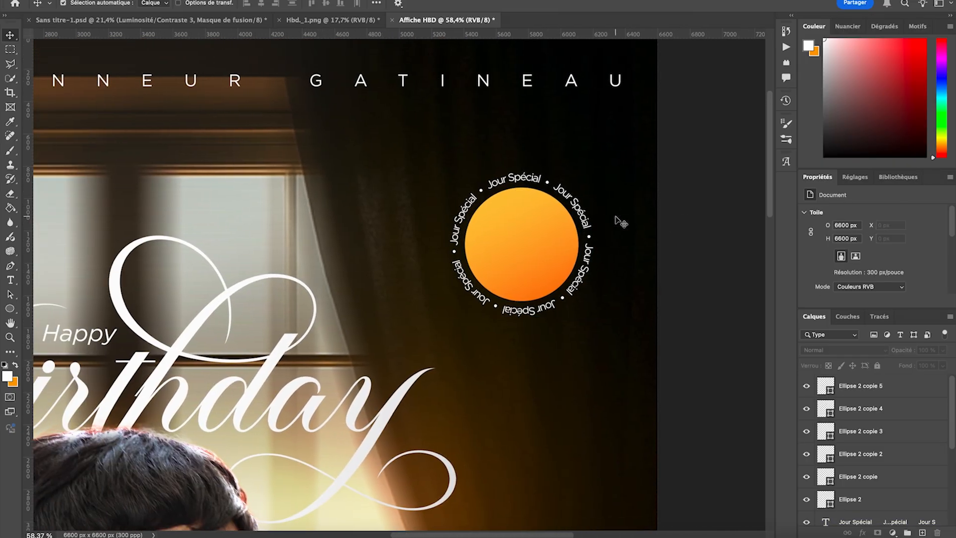
- Add the white text "10" above and to the left of the badge and set it to Gotham Bold
scroll(619, 221, "down", 3)
scroll(619, 220, "left", 2)
scroll(616, 206, "up", 3)
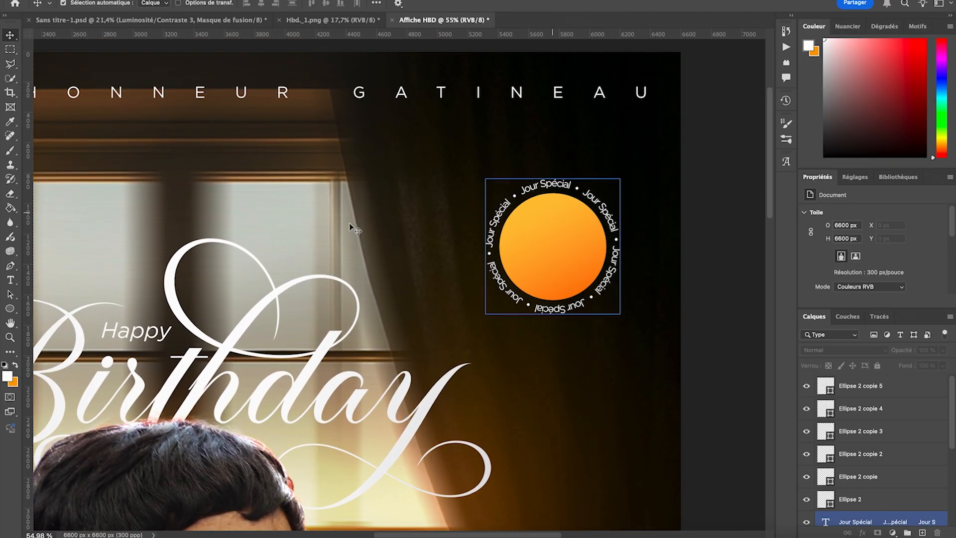
left_click(12, 282)
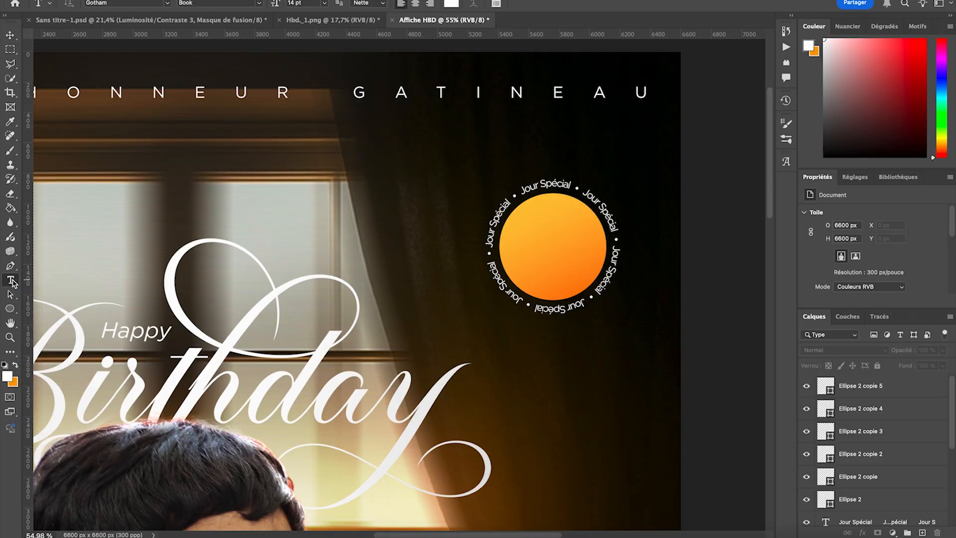
left_click(395, 158)
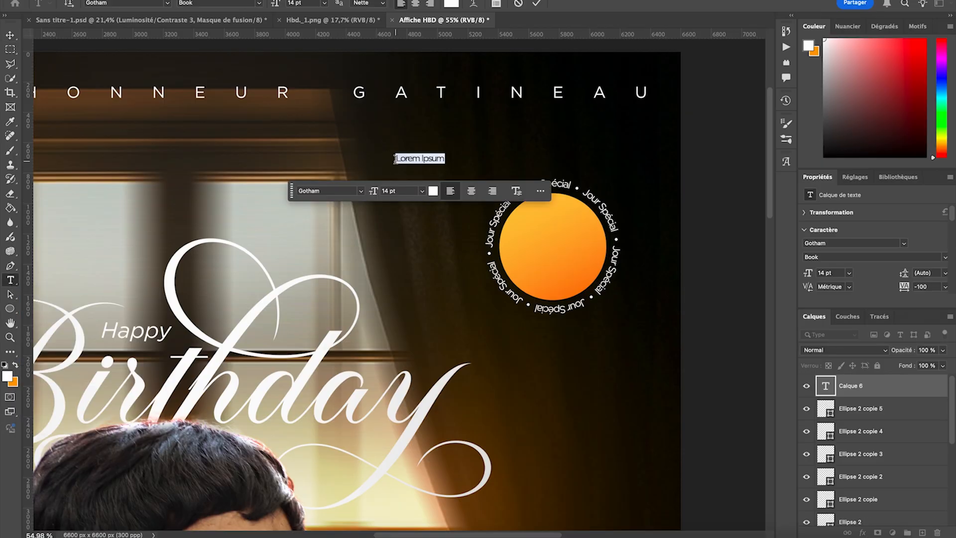
key("BackSpace")
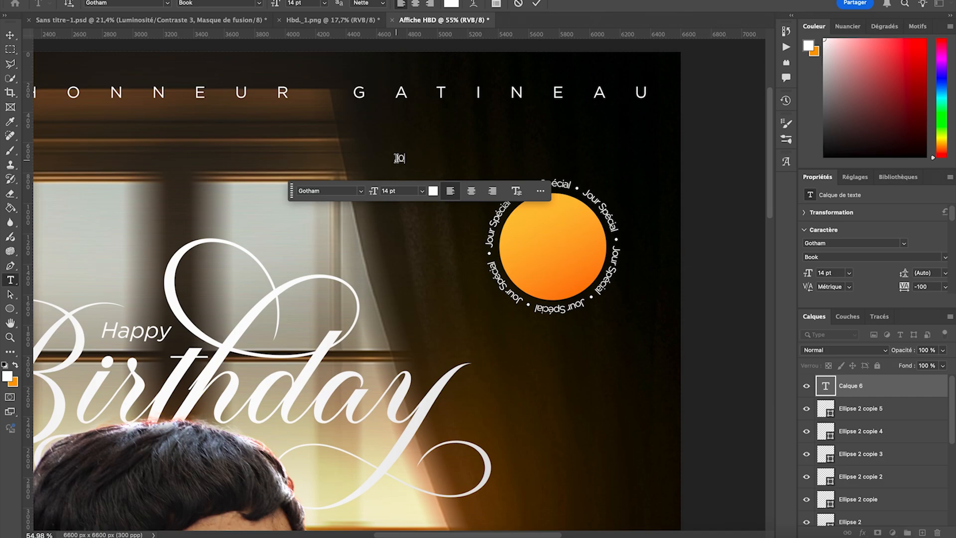
left_click(257, 5)
left_click(199, 83)
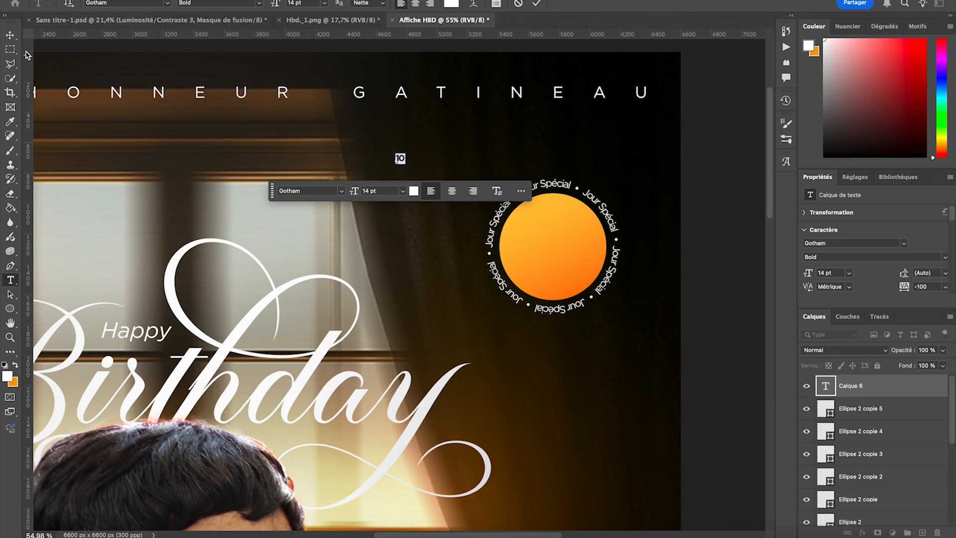
- Enlarge the "10" text to about 96 pt and place it in the middle of the orange circle
left_click(10, 35)
key("ctrl+t")
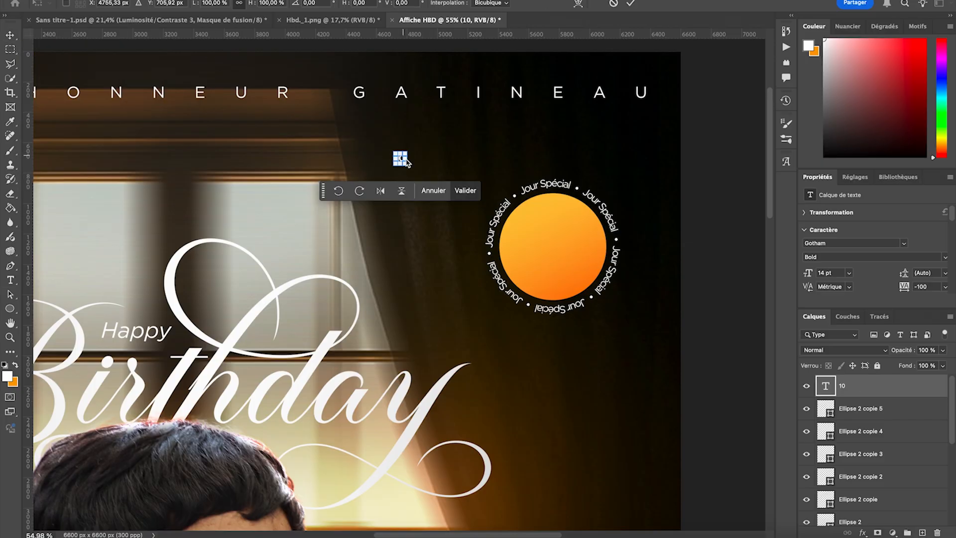
left_click_drag(404, 158, 572, 248)
left_click(620, 311)
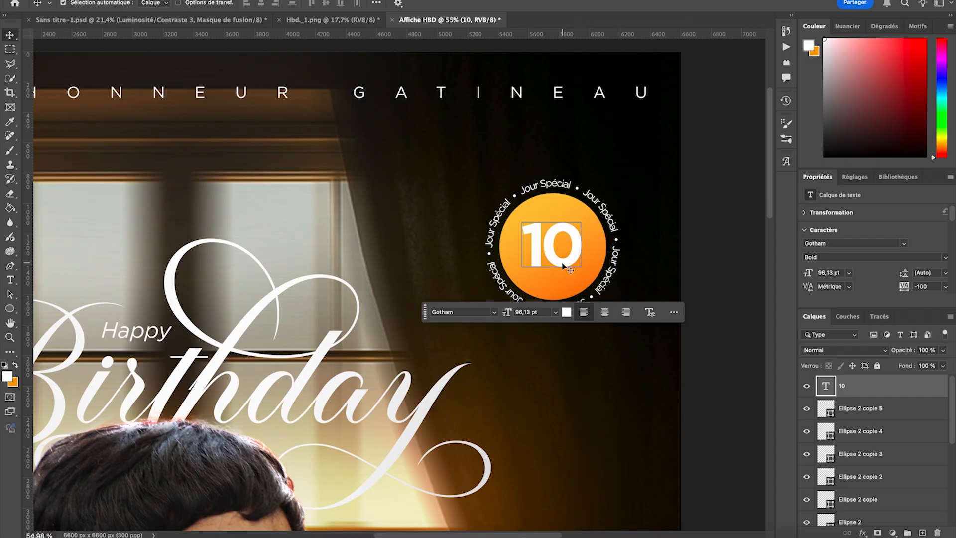
- Copy the "10" text to just below the badge and change the copy's text to "Août"
left_click_drag(557, 266, 555, 376)
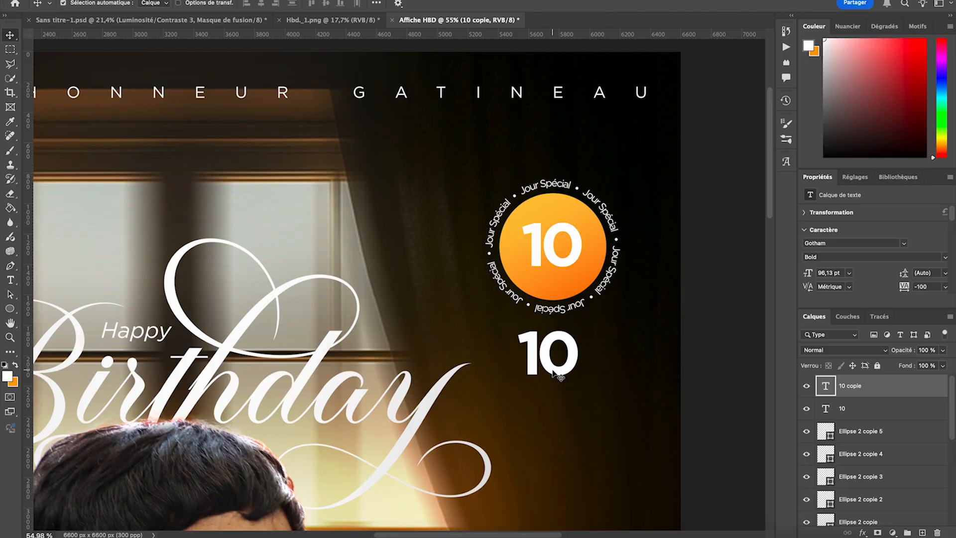
double_click(551, 368)
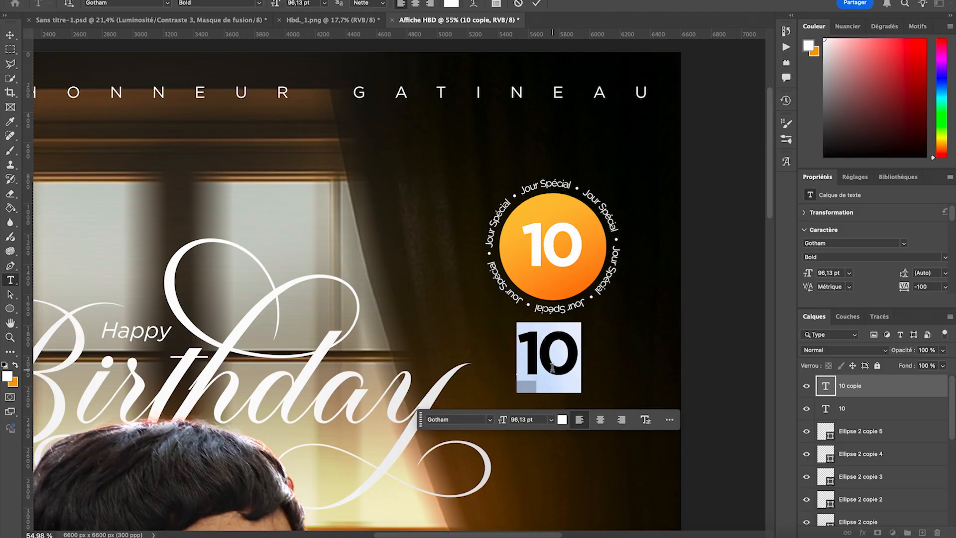
type("A")
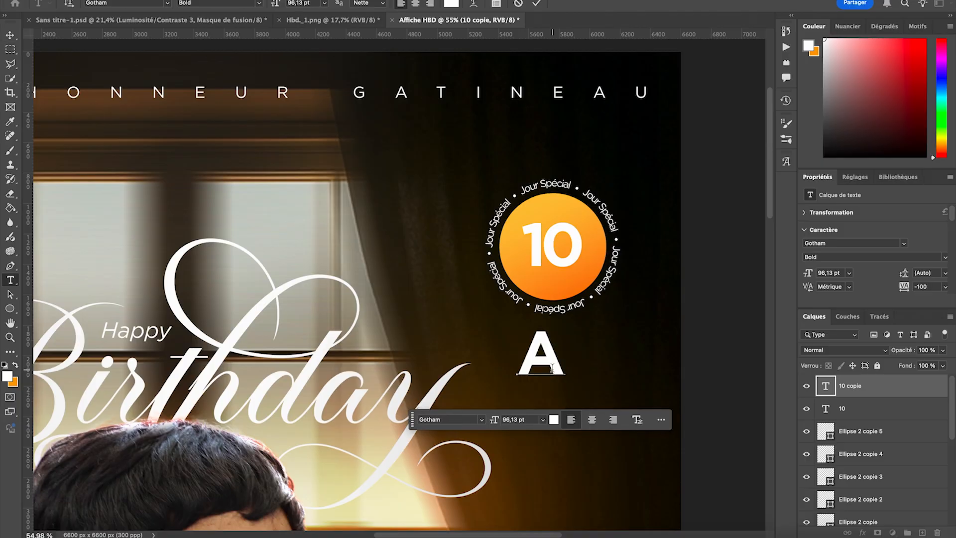
type("oût")
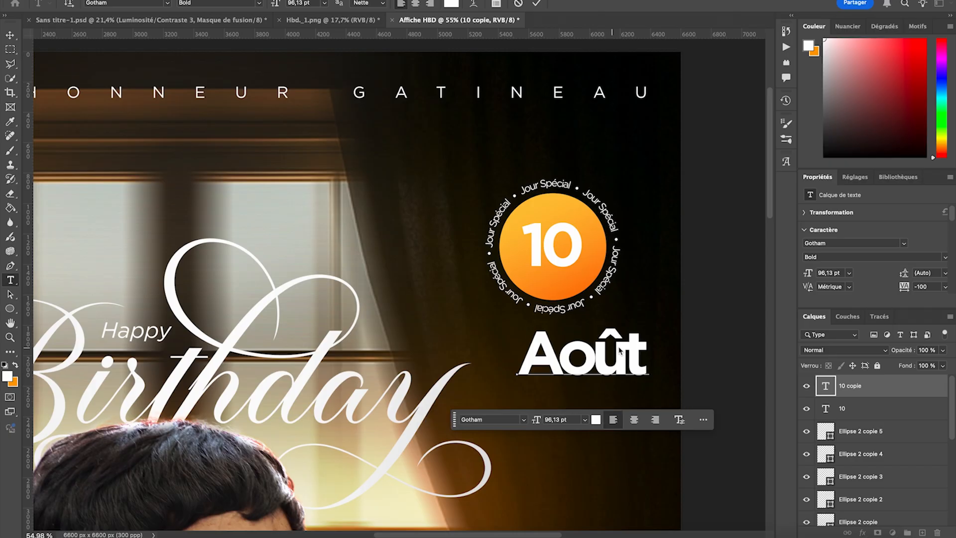
key("Escape")
- Shrink the "Août" text to about 43 pt and place it under the "10" inside the orange circle
key("v")
key("ctrl+t")
left_click_drag(650, 357, 582, 277)
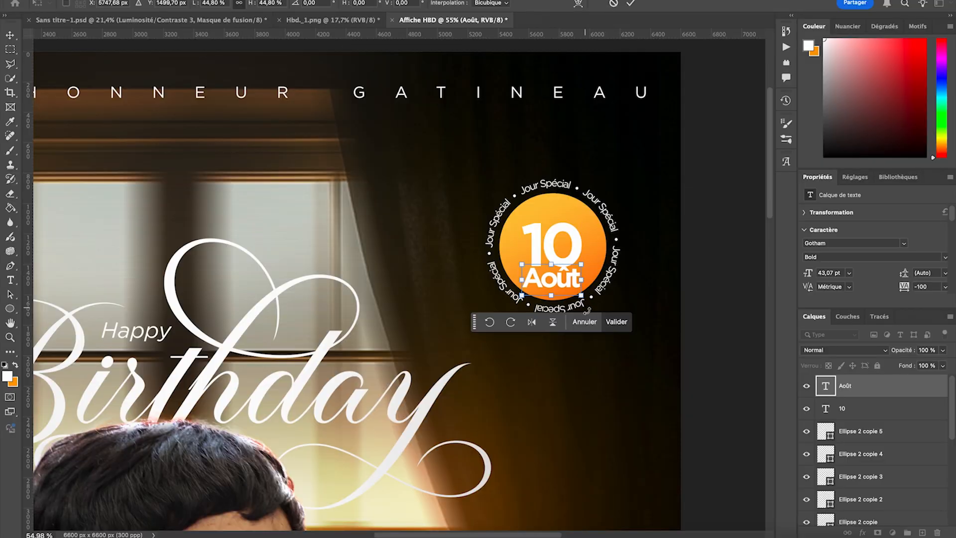
- Scale the "10" and "Août" texts together to about 84% and centre them in the orange circle
left_click(554, 253)
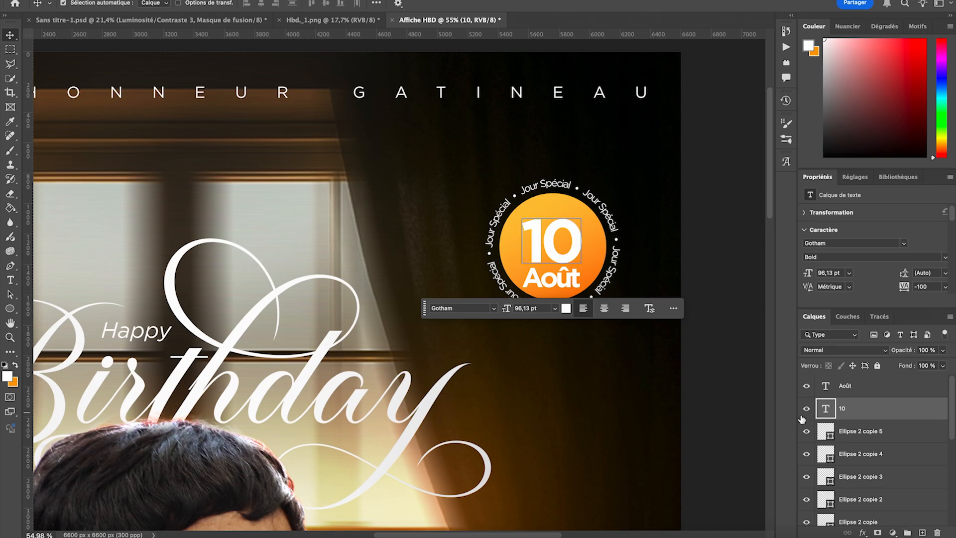
left_click(860, 395, "shift")
key("super+t")
left_click_drag(552, 287, 561, 259)
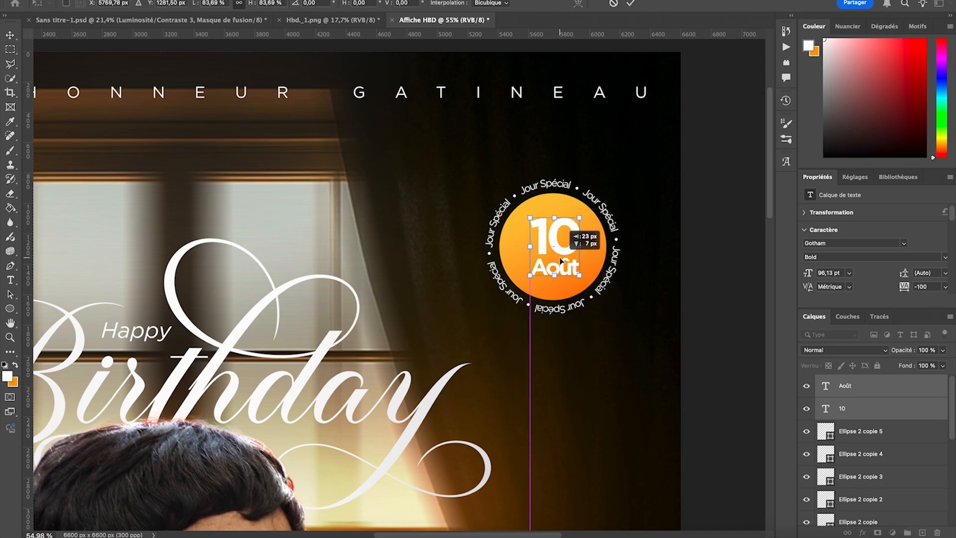
left_click(622, 308)
key("Left")
key("Left")
key("Left")
key("Left")
key("Left")
key("Left")
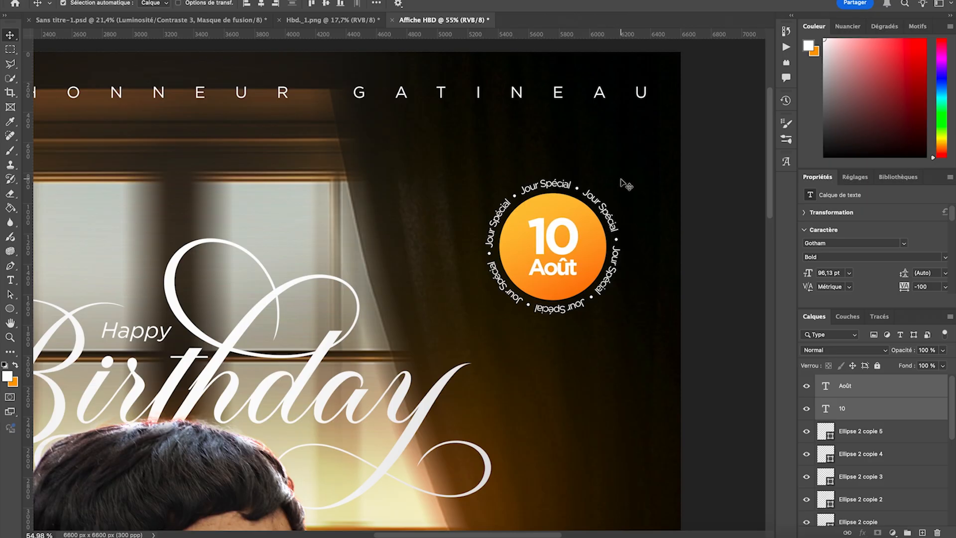
- Group all the date badge layers, from the "Août" text down to the orange circle, and name the group "Date"
key("super+0")
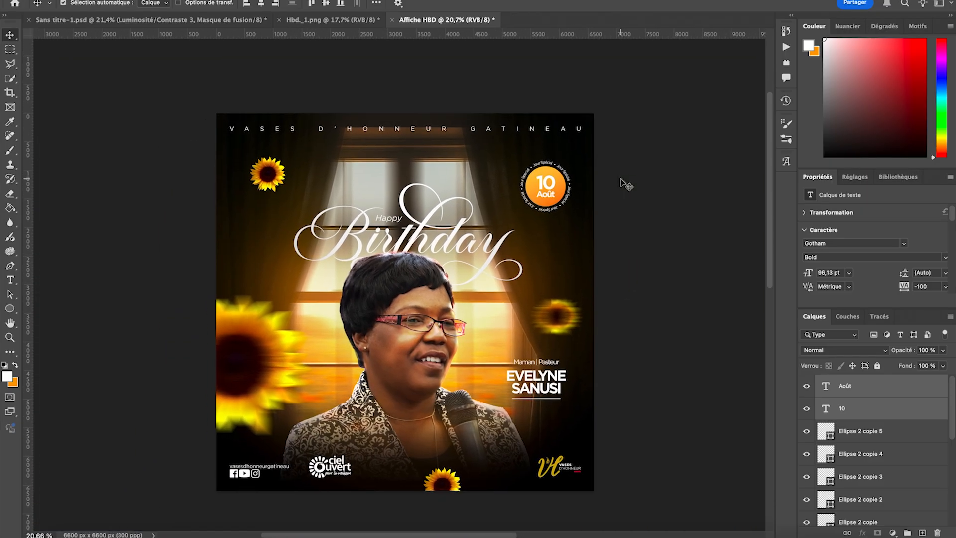
left_click(873, 414)
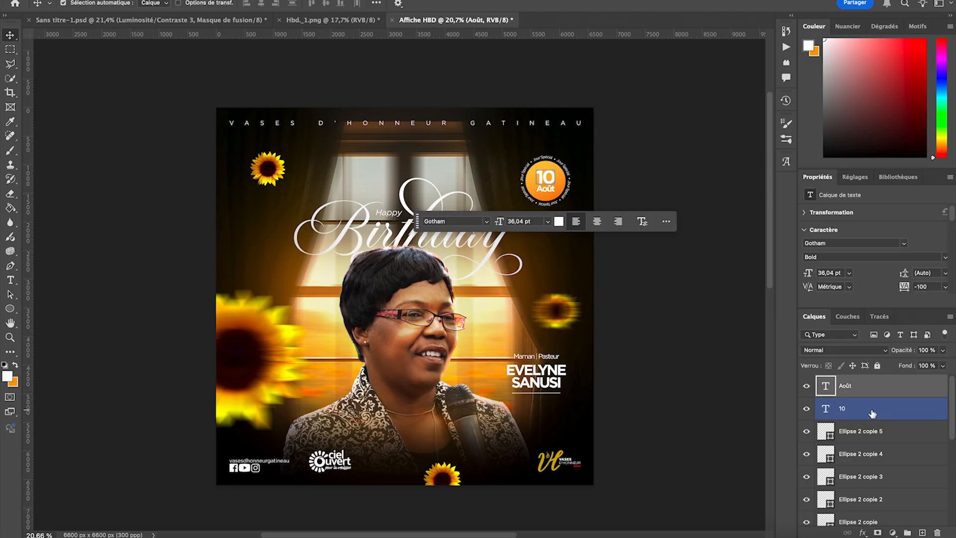
scroll(872, 413, "down", 5)
left_click(872, 477)
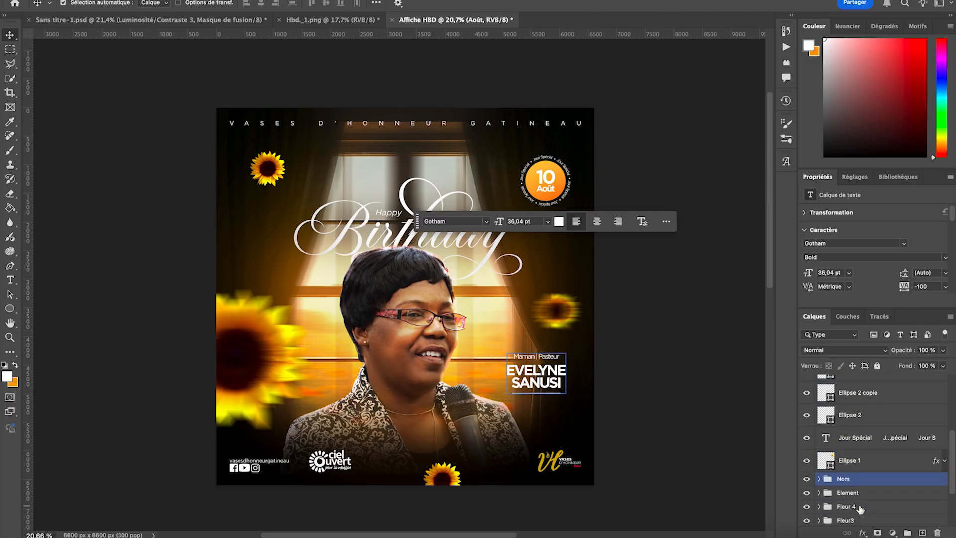
left_click(877, 462)
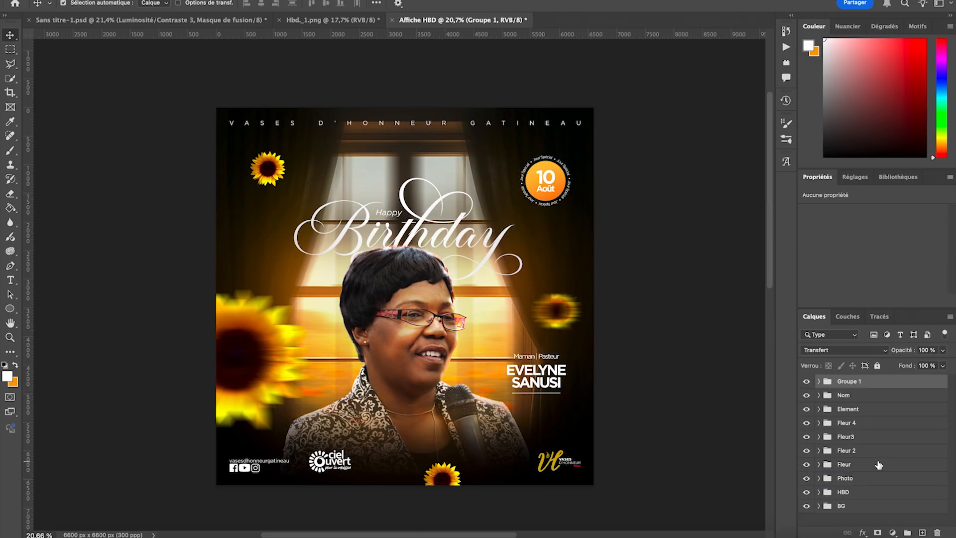
key("ctrl+g")
double_click(847, 381)
type("Date")
key("Return")
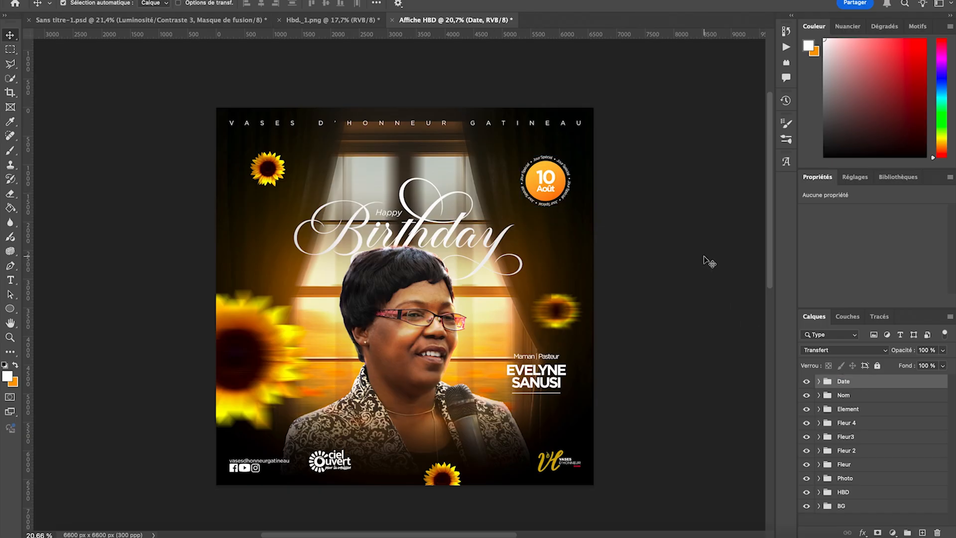
- Add a white placeholder paragraph between the small upper sunflower and the large one, set in Gotham Light at 16 pt
scroll(703, 260, "down", 1)
scroll(704, 260, "right", 2)
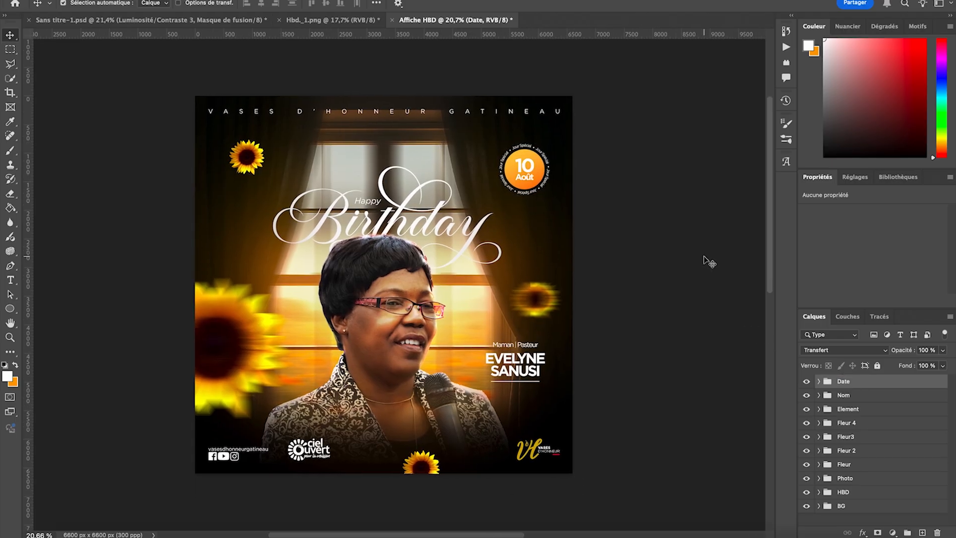
left_click(11, 280)
scroll(194, 244, "up", 5)
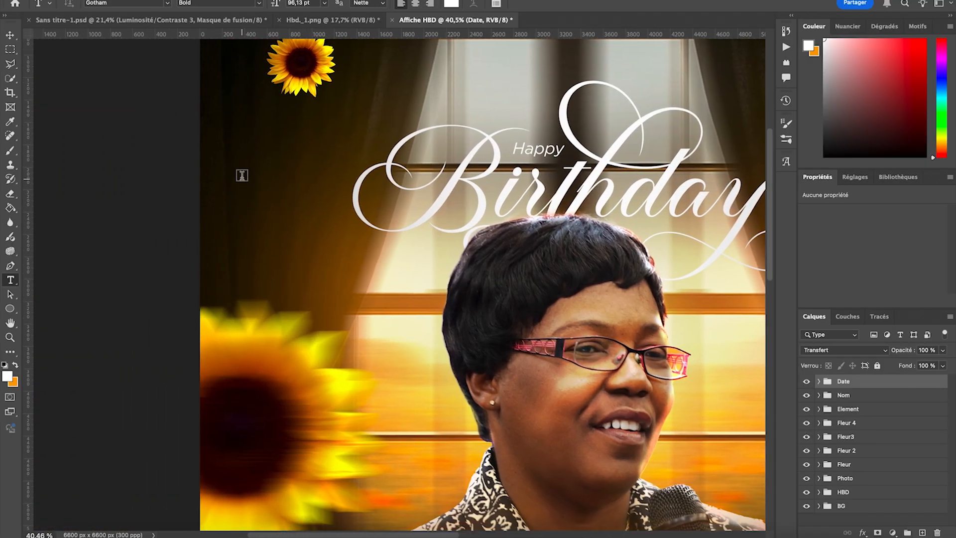
left_click_drag(227, 174, 391, 239)
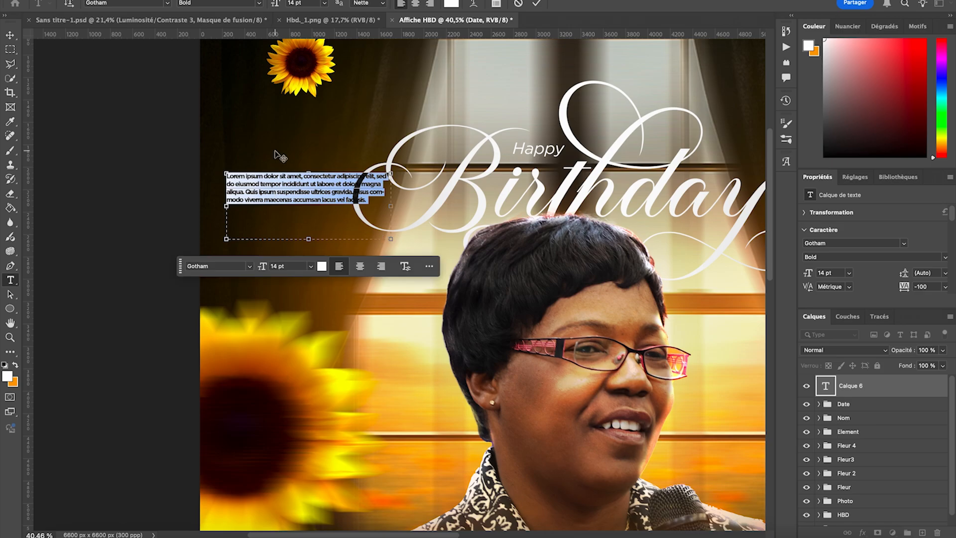
left_click(258, 7)
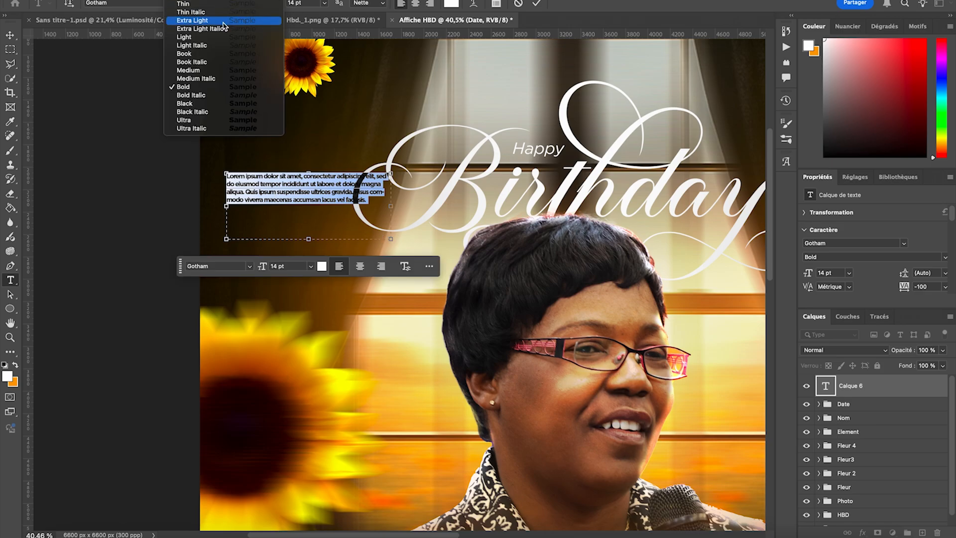
left_click(191, 39)
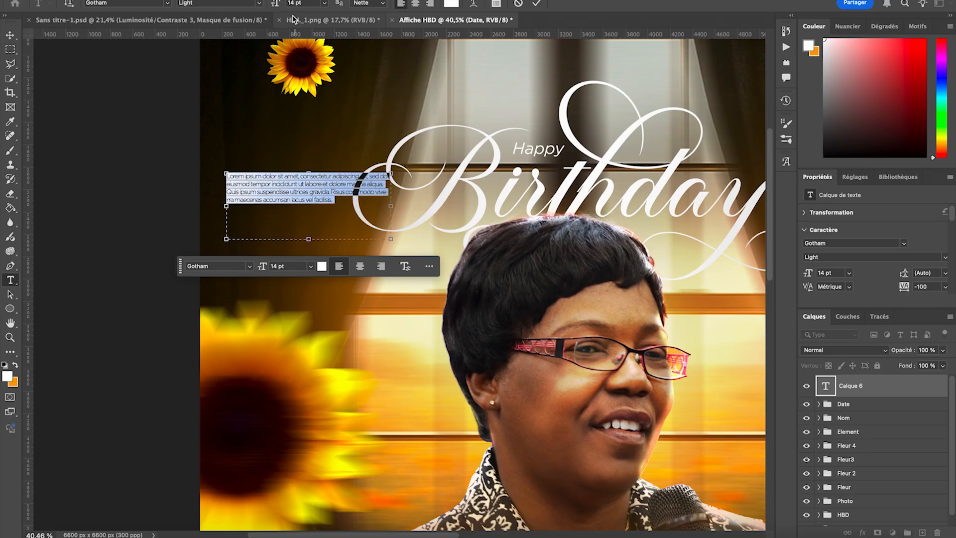
left_click(327, 6)
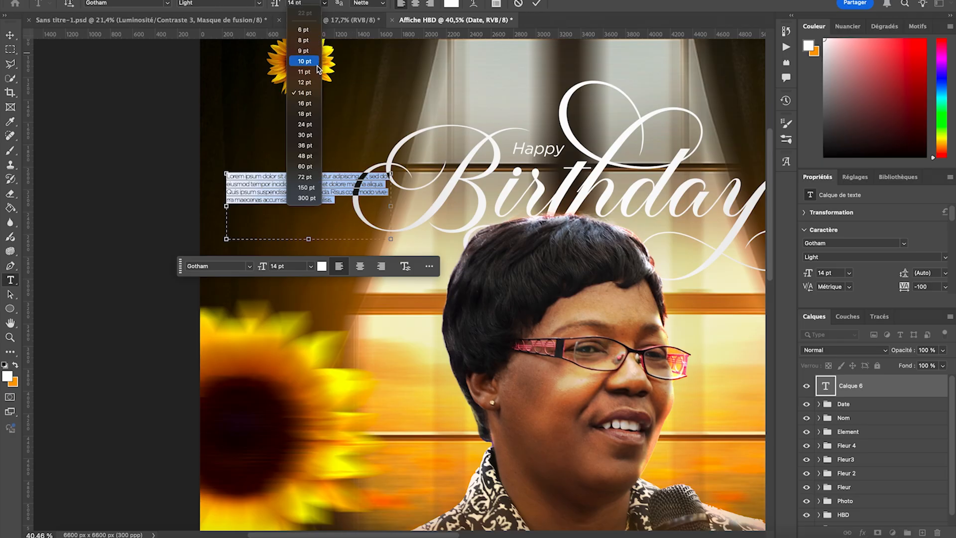
left_click(236, 95)
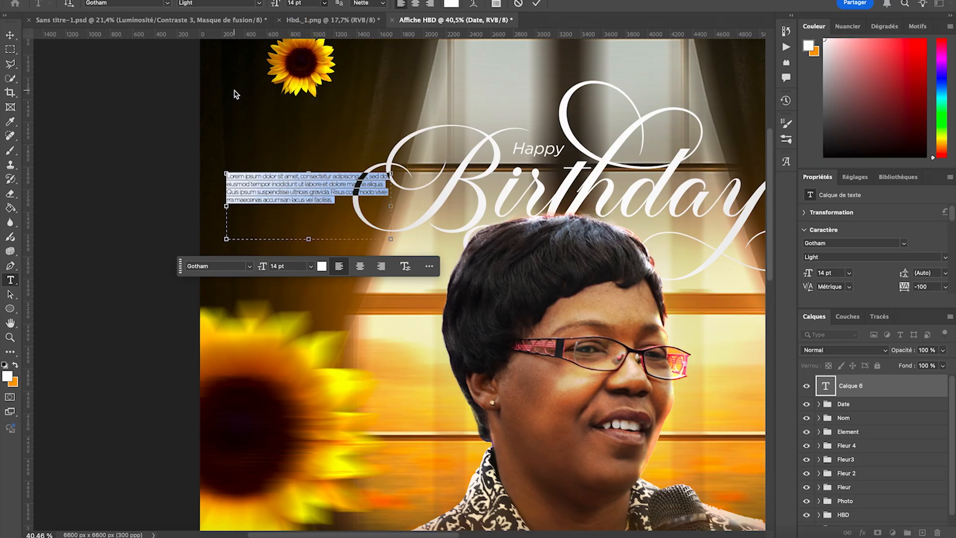
- Move the placeholder paragraph to just above the large sunflower, aligned with the poster's left margin, and narrow its text box slightly
left_click(10, 35)
left_click_drag(266, 208, 320, 271)
key("super+minus")
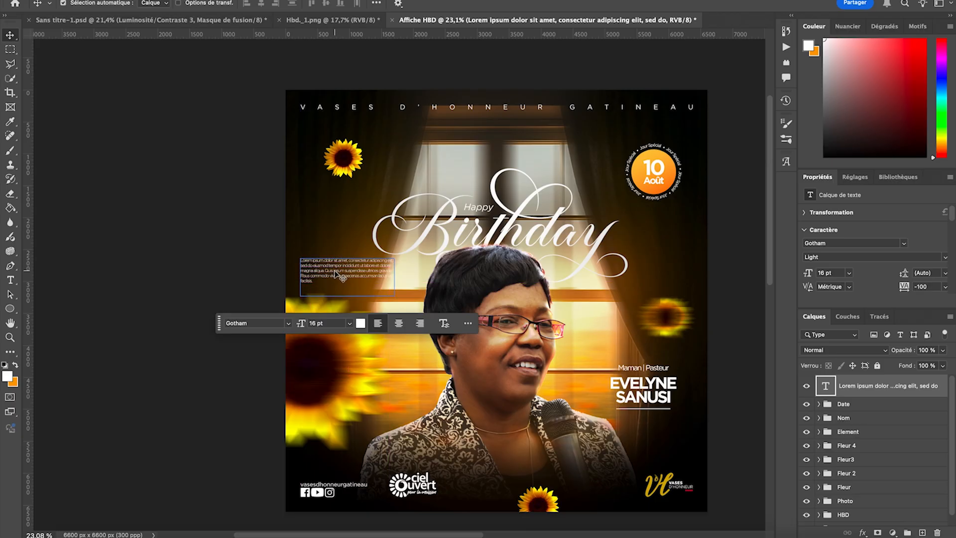
double_click(373, 276)
left_click_drag(395, 276, 382, 276)
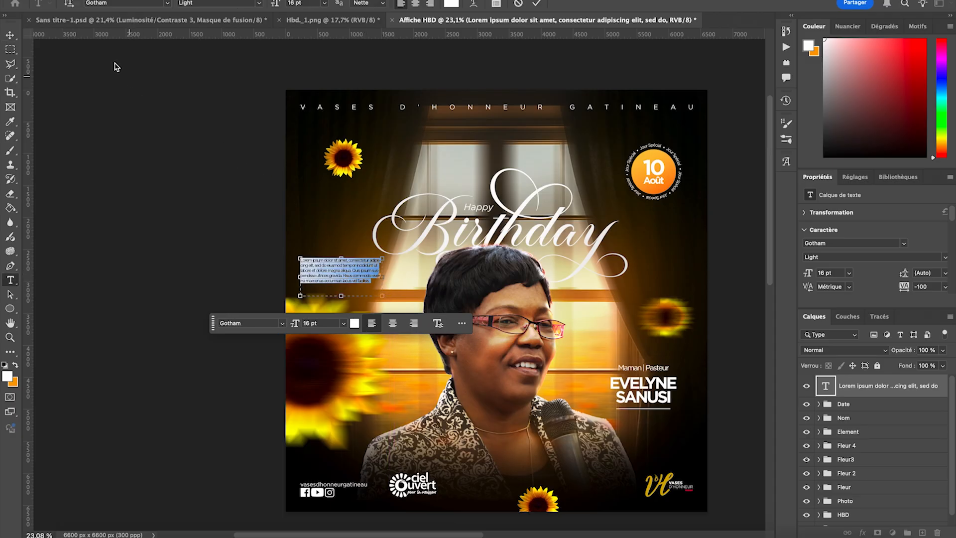
left_click(11, 36)
left_click(119, 172)
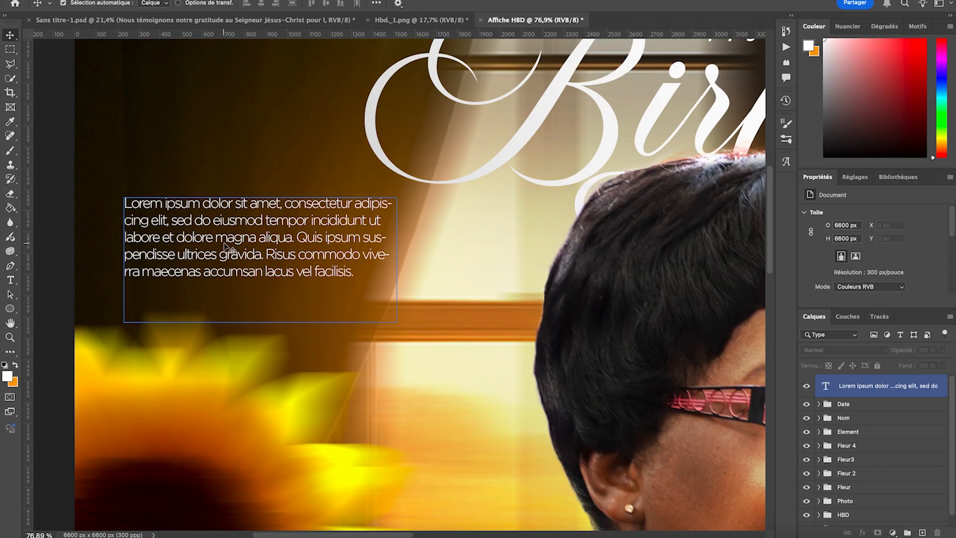
- Replace the placeholder paragraph with the copied message "Nous témoignons notre gratitude au Seigneur Jésus-Christ pour le don précieux que tu es dans le corps de Christ."
double_click(224, 243)
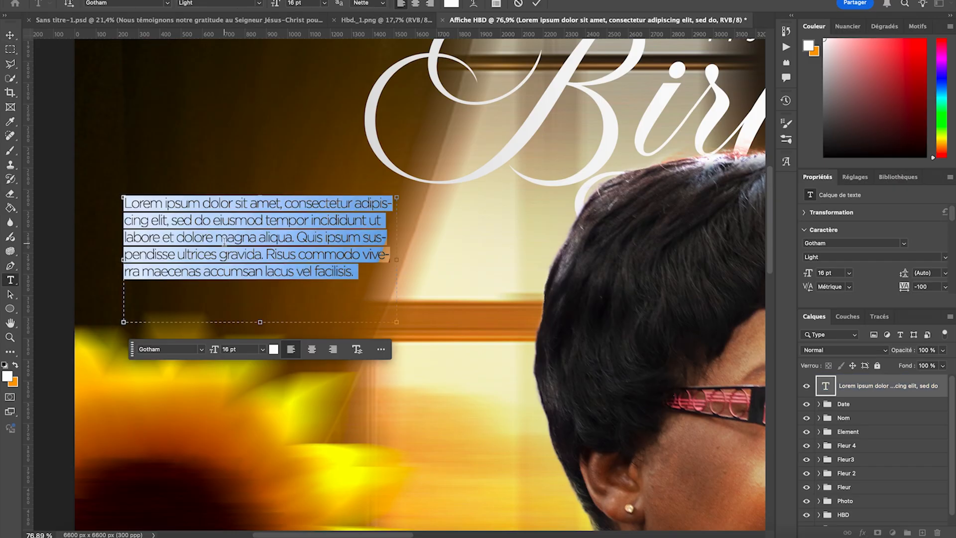
left_click(224, 242)
key("super+a")
type("Nous témoignons notre gratitude au Seigneur Jésus-Christ pour le don précieux que tu es dans le corps de Christ.")
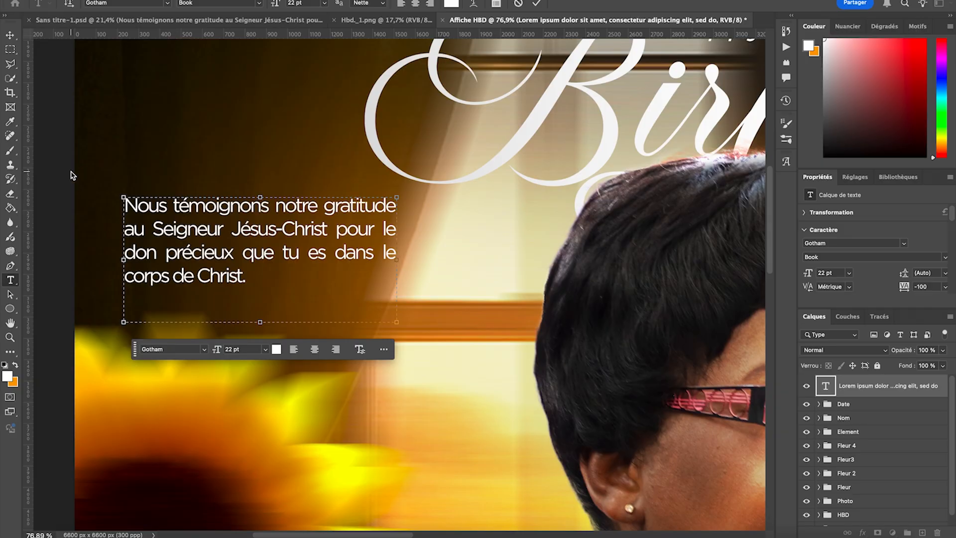
left_click(10, 37)
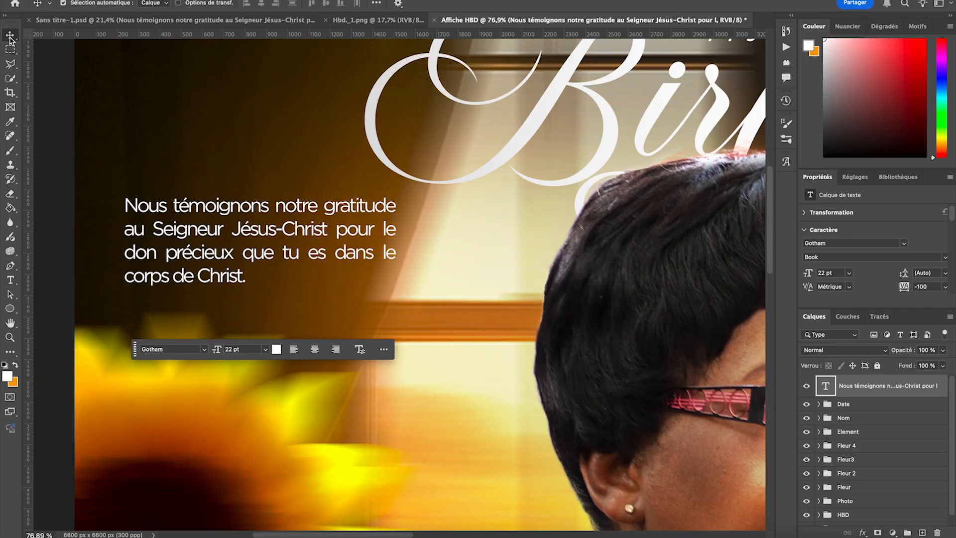
- Narrow the gratitude message's text box slightly from its right edge and deselect the text
key("super+minus")
key("super+minus")
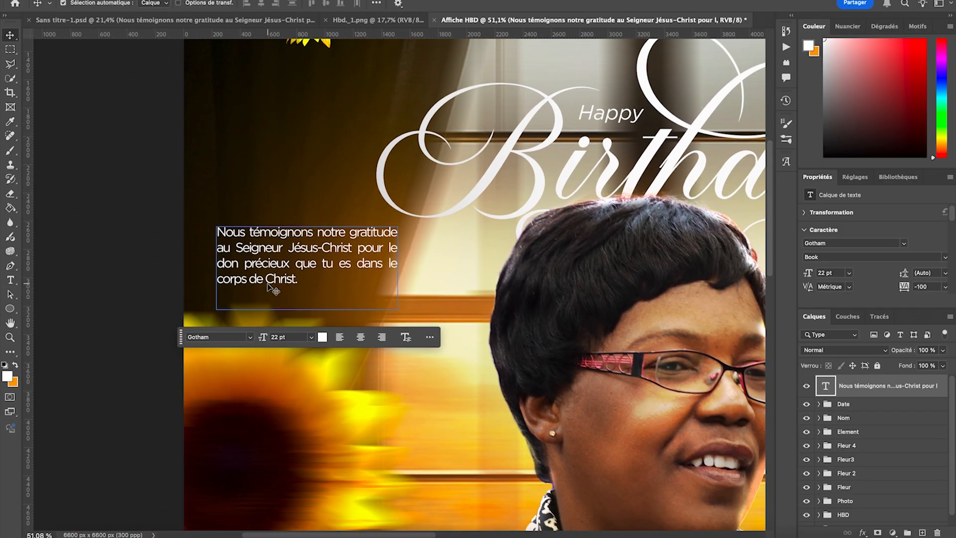
double_click(275, 262)
left_click_drag(402, 263, 394, 263)
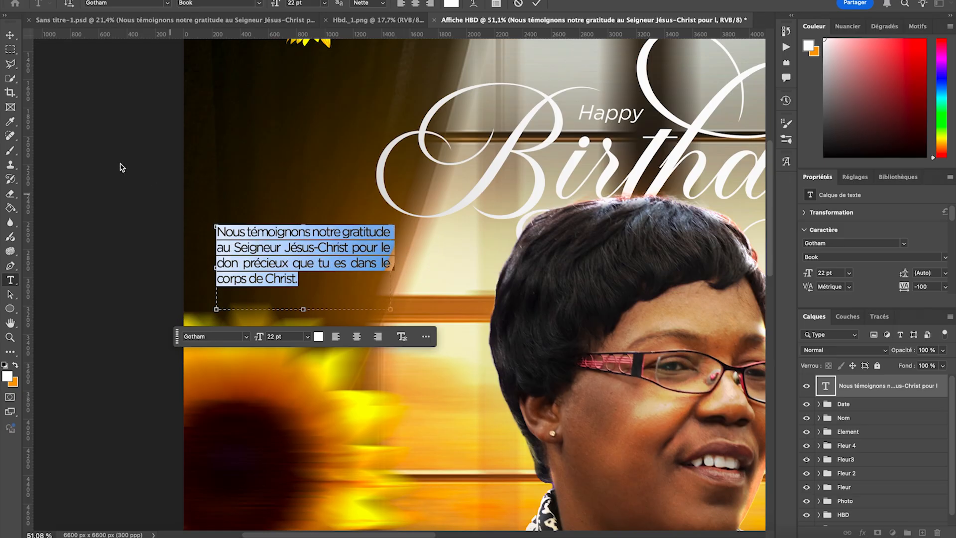
left_click(10, 35)
key("ctrl+minus")
left_click(140, 238)
scroll(140, 238, "down", 4)
scroll(140, 238, "down", 1)
scroll(140, 238, "right", 1)
scroll(211, 229, "up", 3)
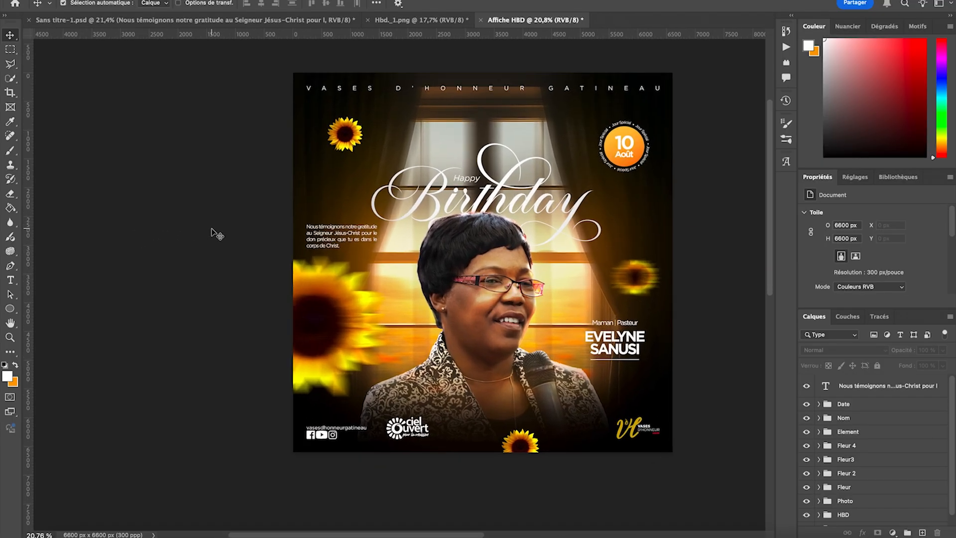
scroll(211, 229, "right", 3)
scroll(214, 232, "right", 1)
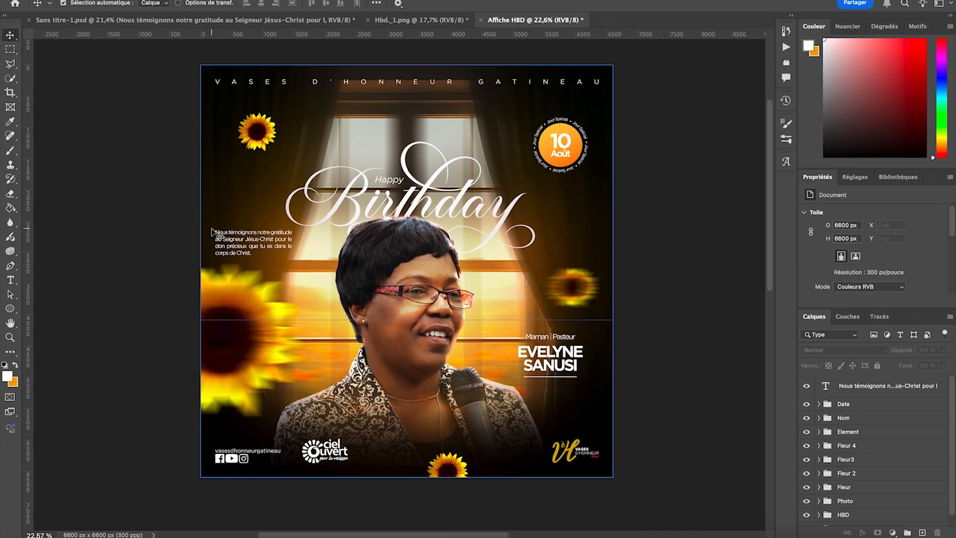